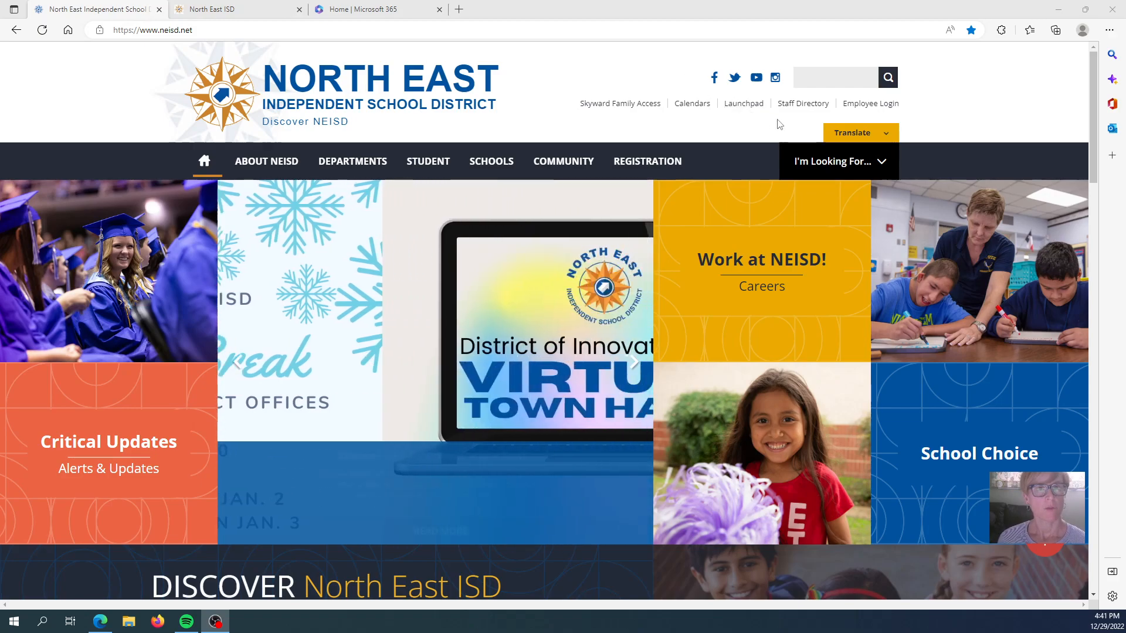
Open the district Launchpad and launch the 1-Accounting I (H8301/01-01) course through NGL Sync
{"action": "left_click", "coordinate": [744, 104]}
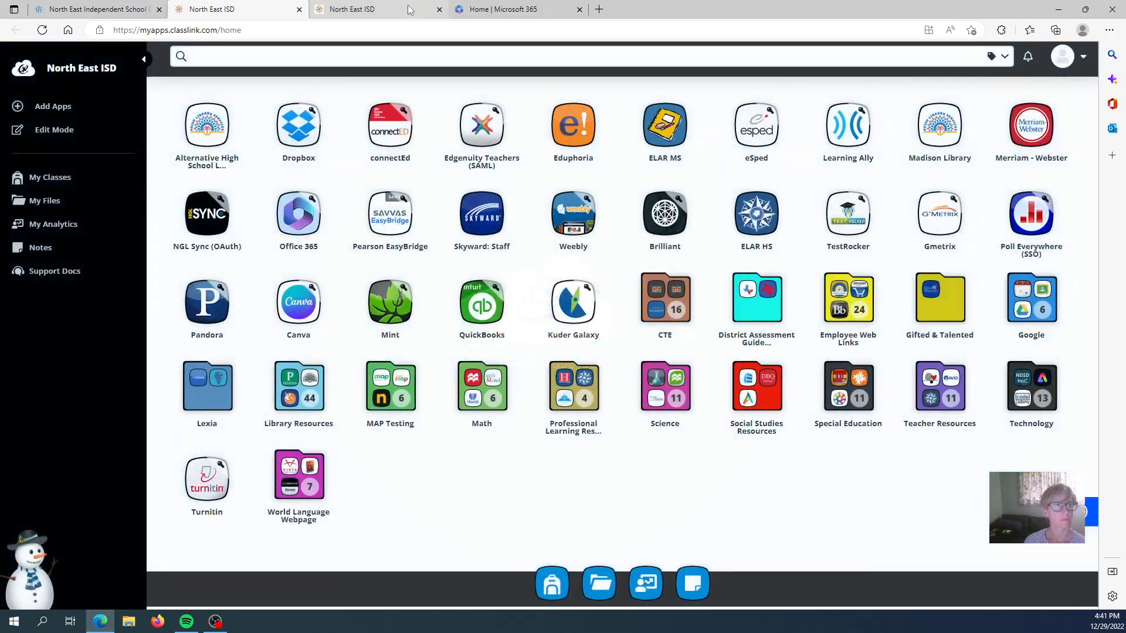
{"action": "left_click", "coordinate": [437, 10]}
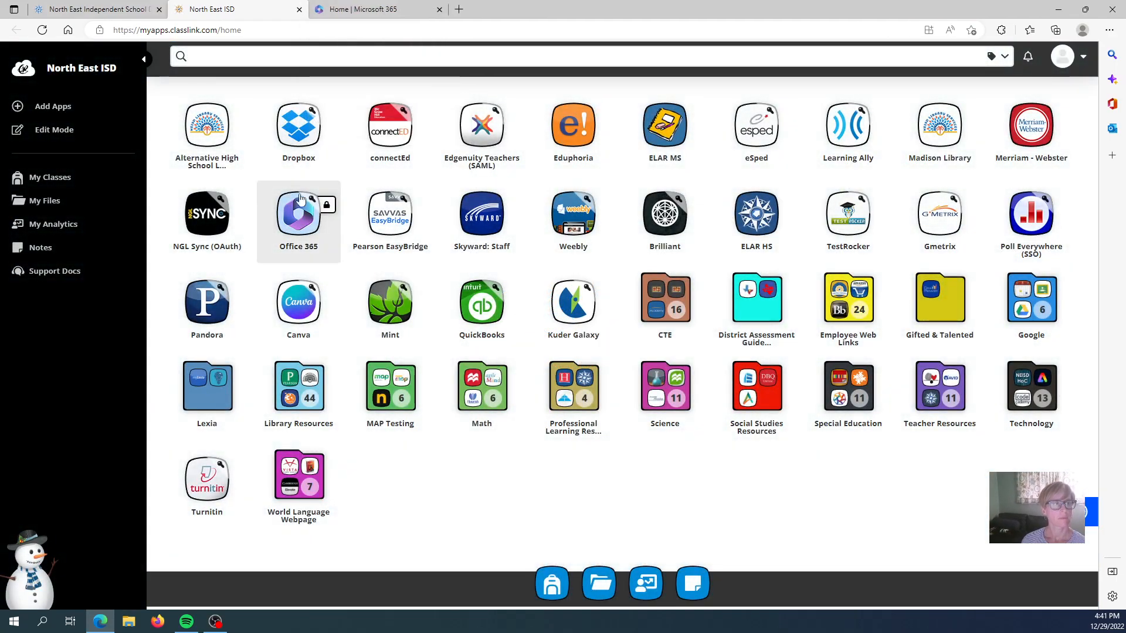
{"action": "left_click", "coordinate": [221, 227]}
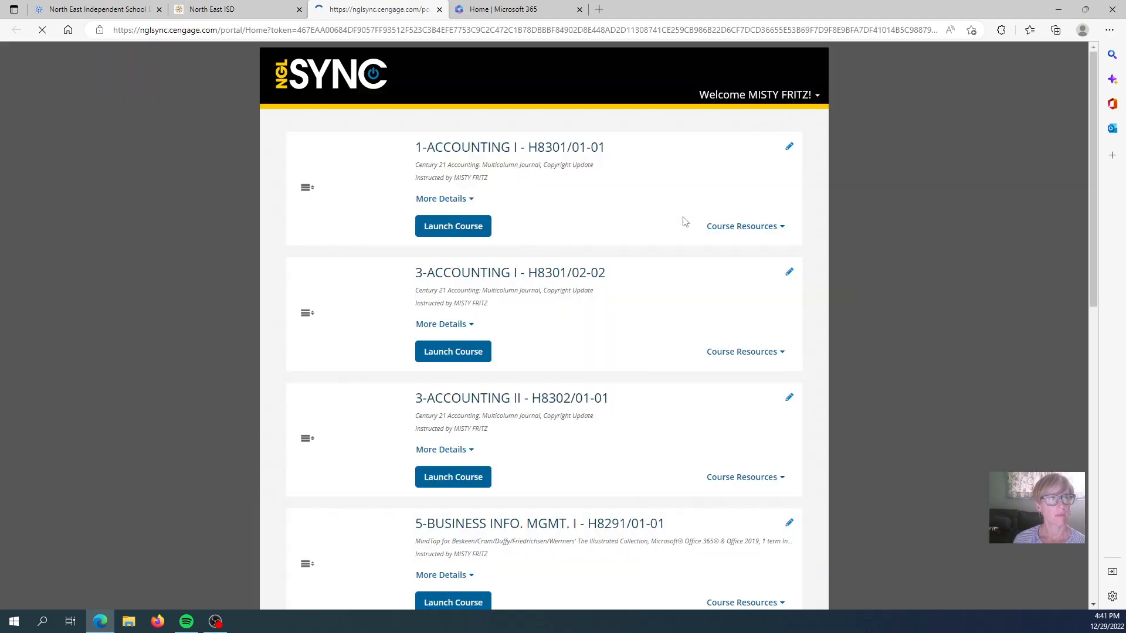
{"action": "left_click", "coordinate": [445, 226]}
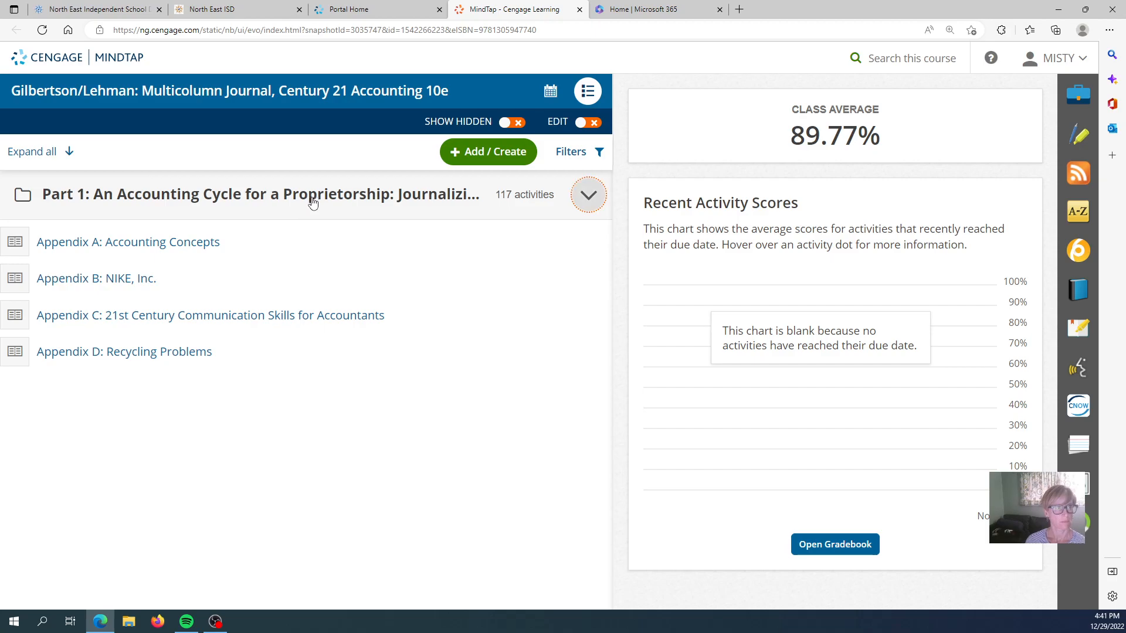
Open the 7-M Mastery Problem (STATIC) assignment from the Chapter 7 Review folder in Part 1
{"action": "left_click", "coordinate": [312, 203]}
{"action": "left_click", "coordinate": [177, 479]}
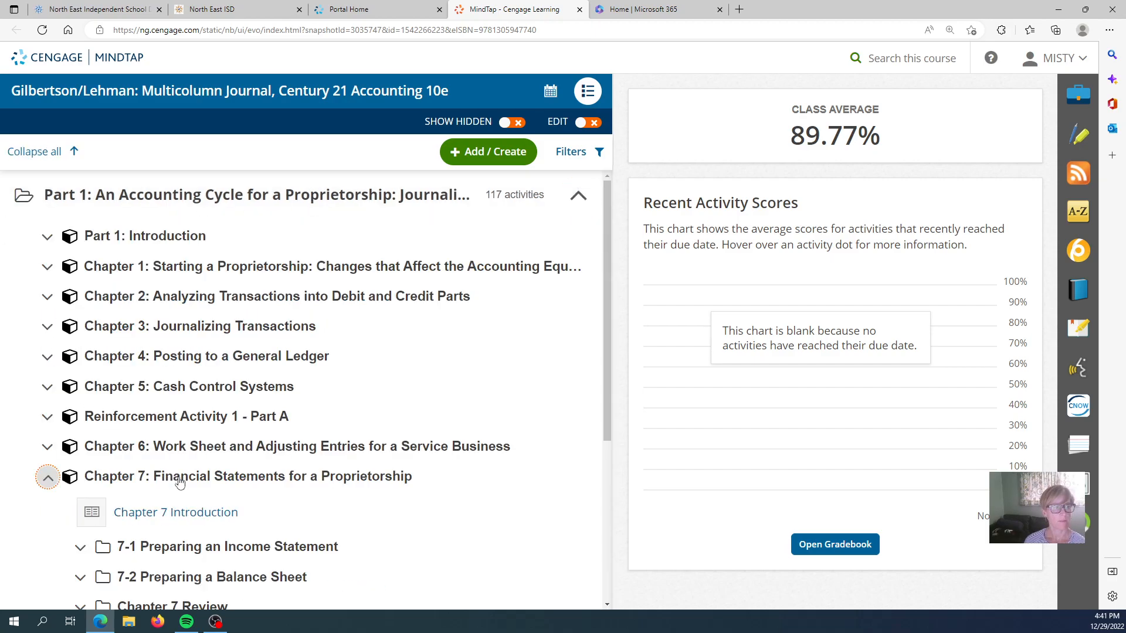
{"action": "scroll", "coordinate": [221, 472], "scroll_direction": "down", "scroll_amount": 5}
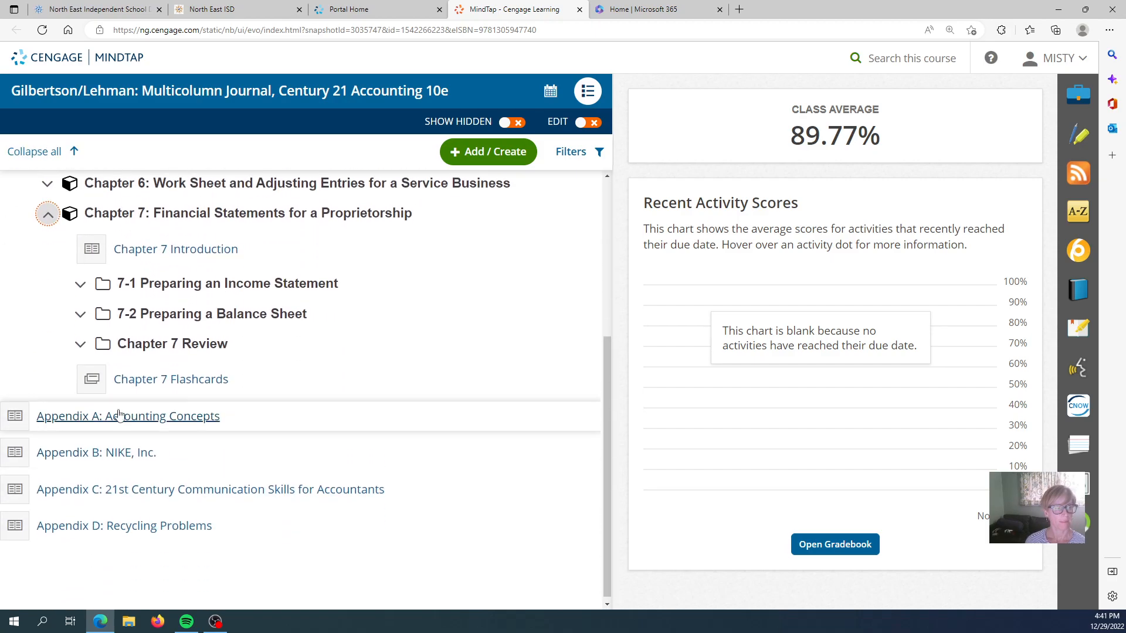
{"action": "left_click", "coordinate": [156, 345]}
{"action": "scroll", "coordinate": [314, 364], "scroll_direction": "down", "scroll_amount": 3}
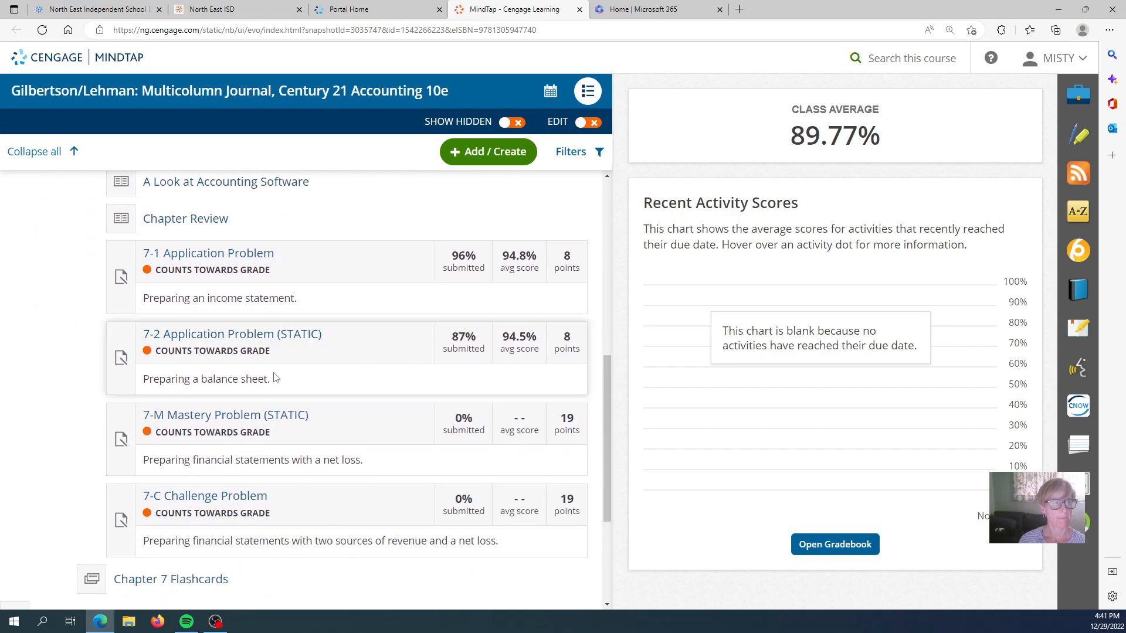
{"action": "left_click", "coordinate": [211, 417]}
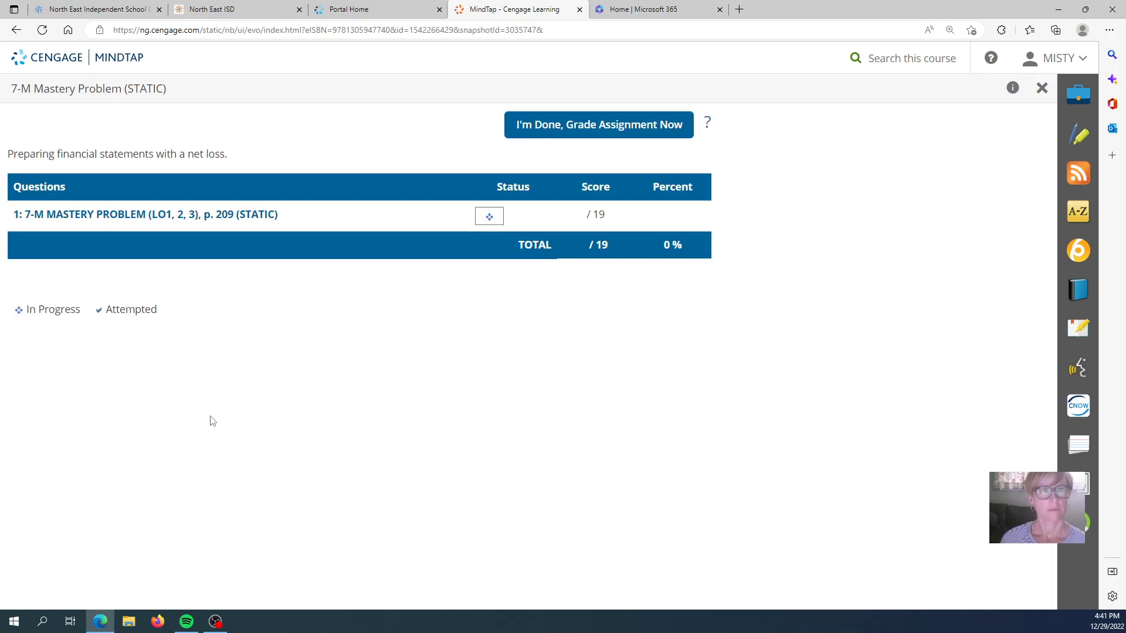
Open question 1 of the 7-M Mastery Problem and go back to its Classify Items step
{"action": "left_click", "coordinate": [67, 220]}
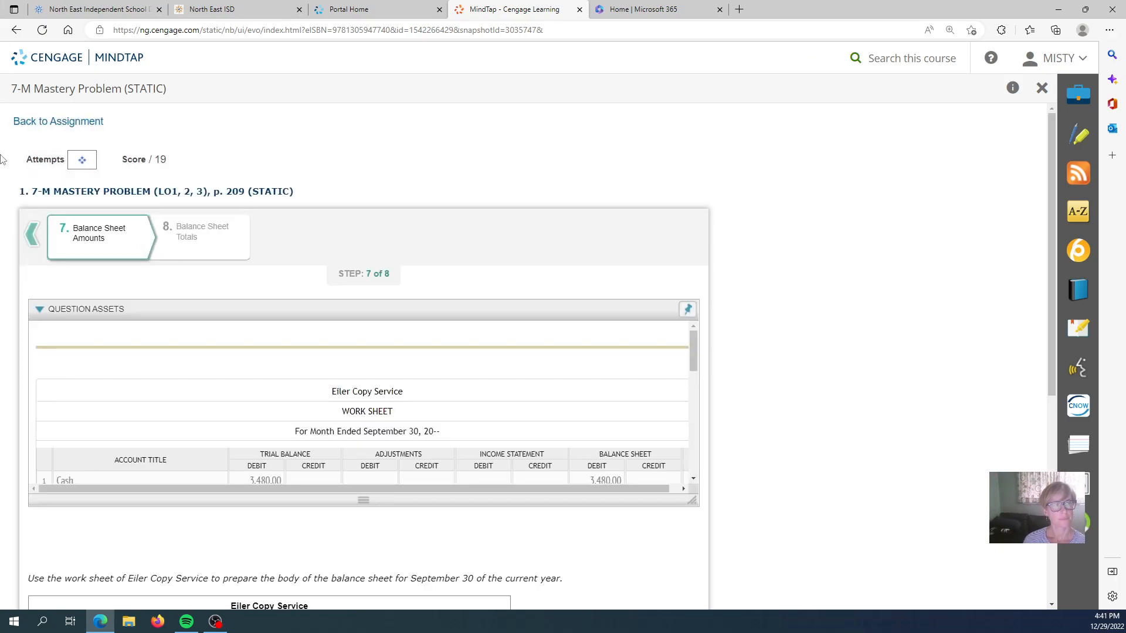
{"action": "left_click", "coordinate": [32, 237]}
{"action": "left_click", "coordinate": [32, 239]}
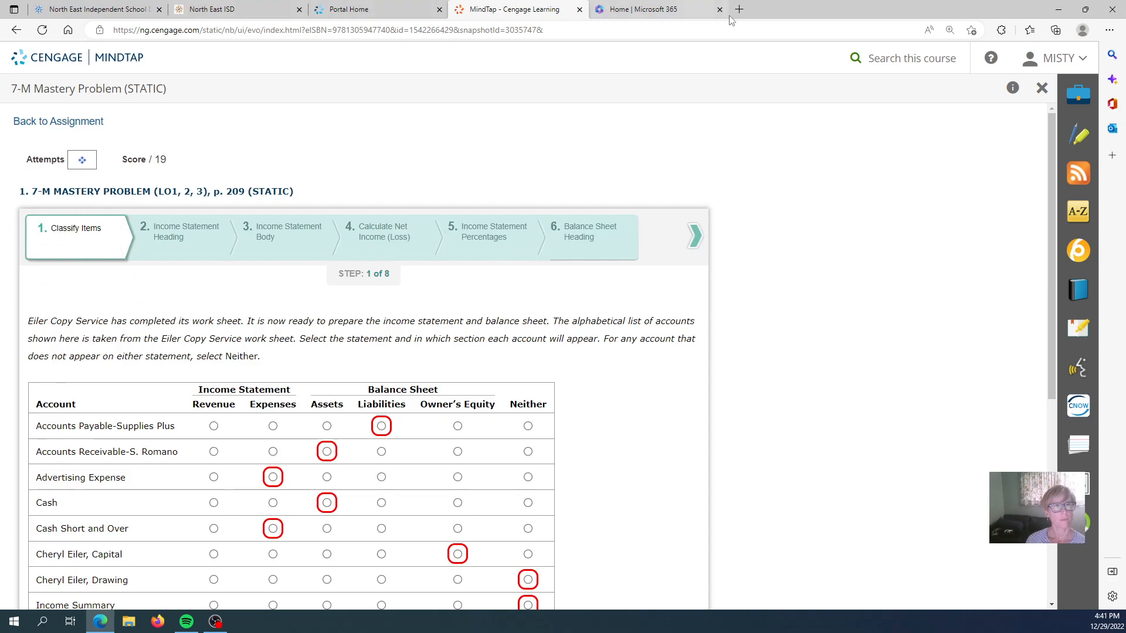
Switch to Microsoft Teams through Microsoft 365 and open the 7-M Mastery Problem (Accounting 1) assignment of Accounting I - 1st Period
{"action": "left_click", "coordinate": [650, 11]}
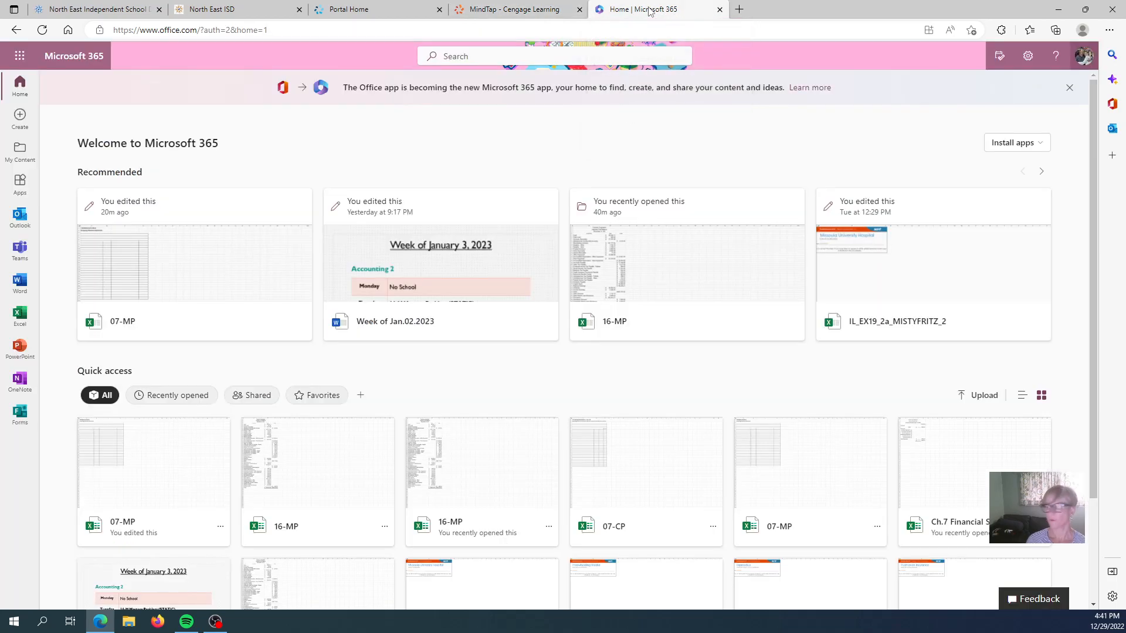
{"action": "left_click", "coordinate": [21, 254]}
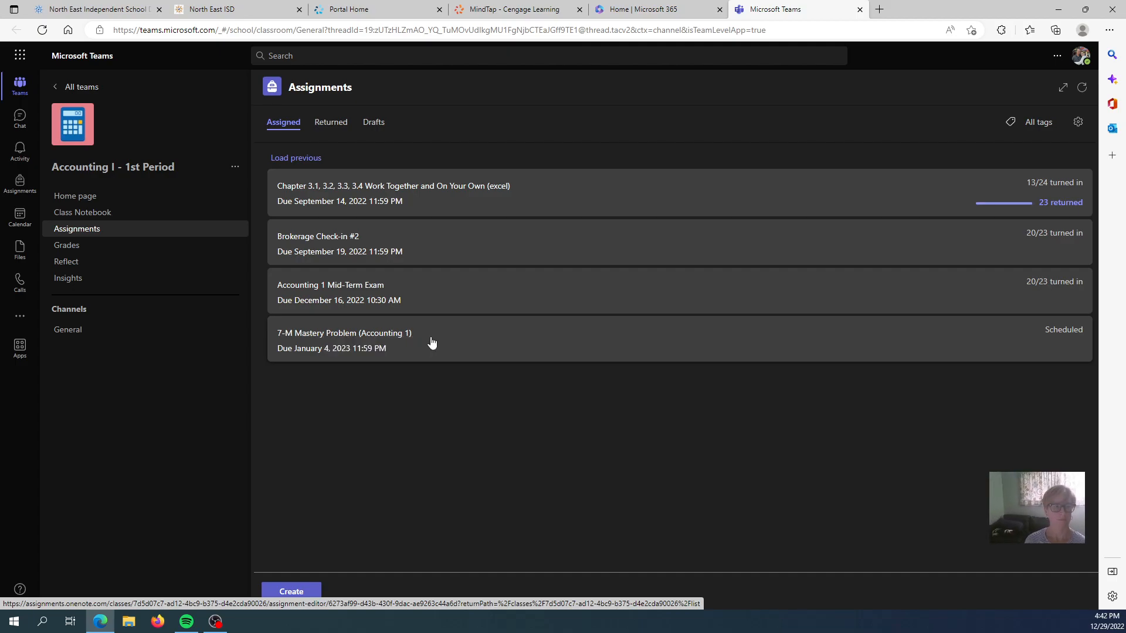
{"action": "left_click", "coordinate": [495, 352]}
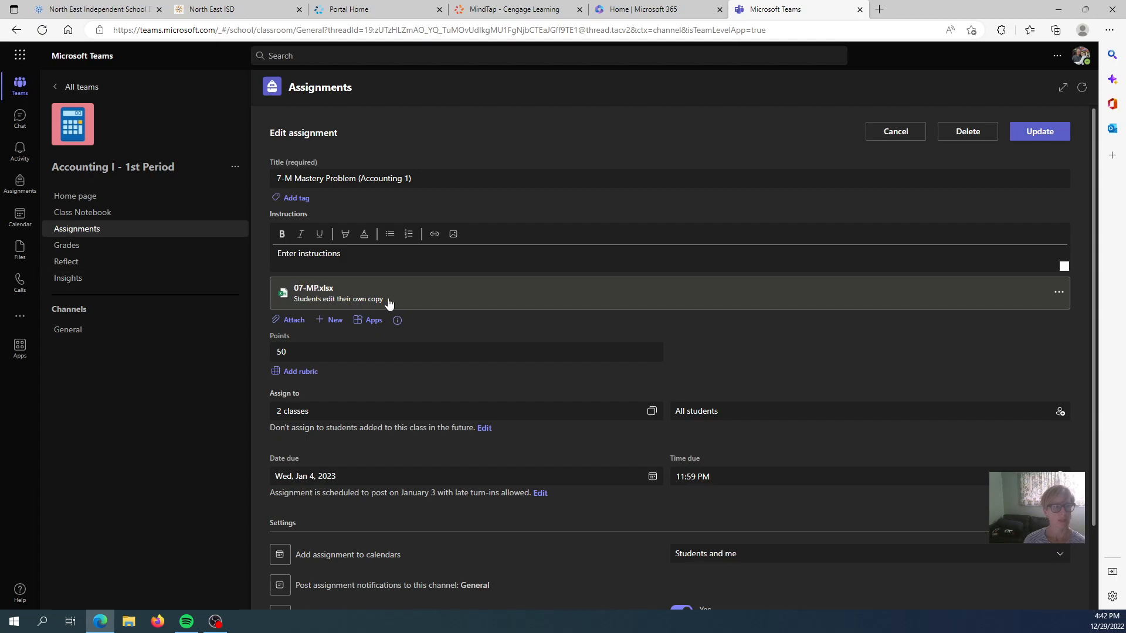
Open the assignment's attached 07-MP.xlsx, view its Balance Sheet and Income Statement sheets, and close the workbook
{"action": "left_click", "coordinate": [438, 296]}
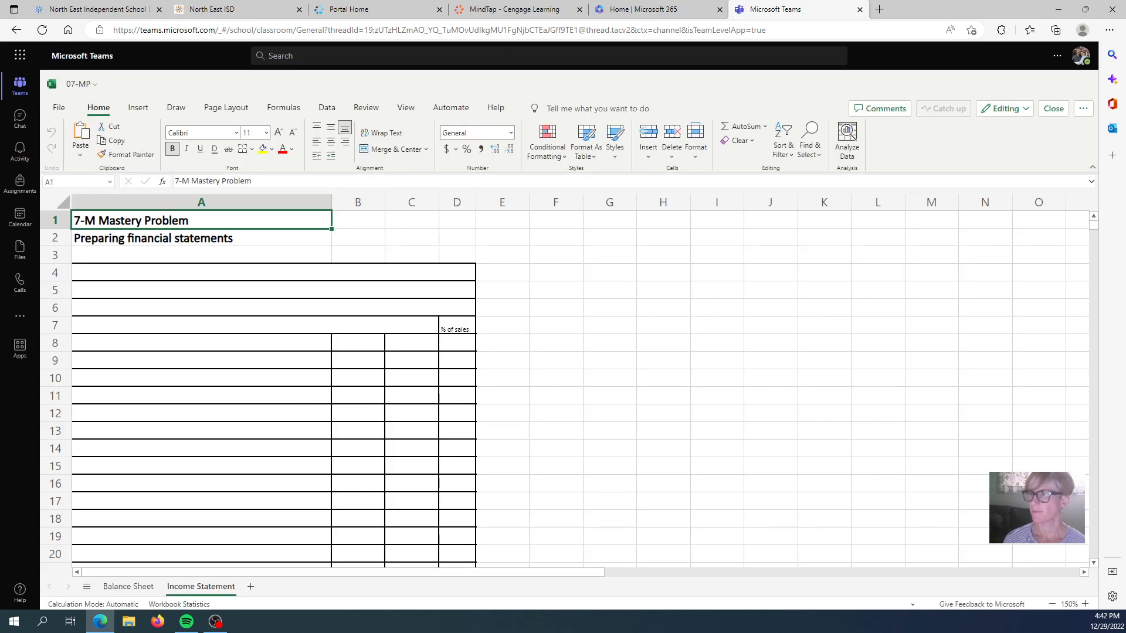
{"action": "left_click", "coordinate": [148, 587]}
{"action": "left_click", "coordinate": [214, 588]}
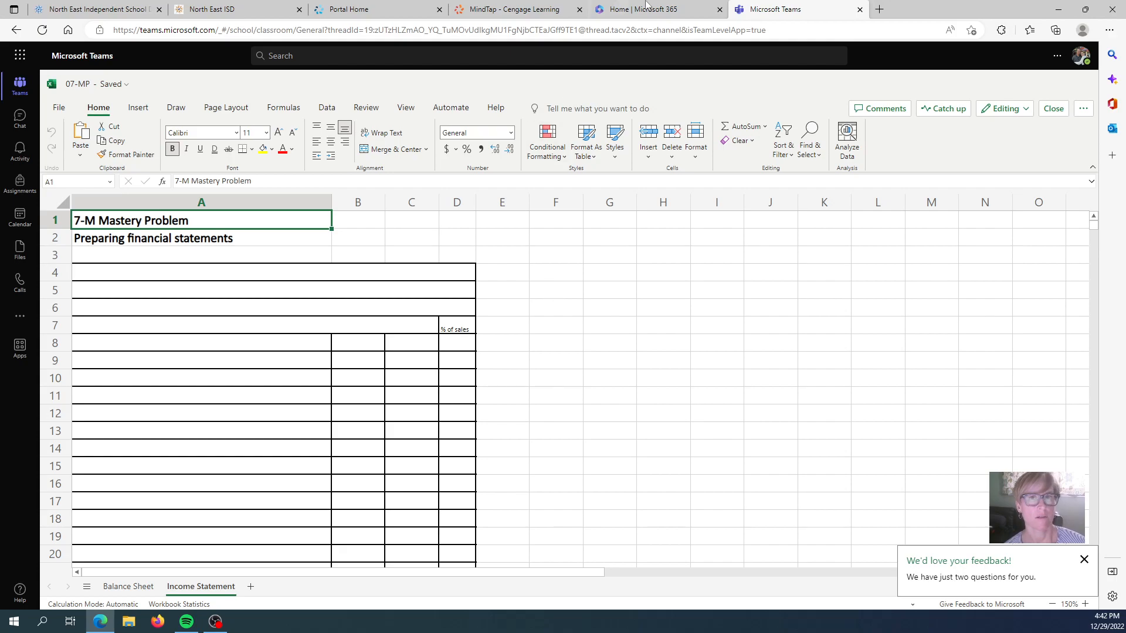
{"action": "left_click", "coordinate": [1053, 109]}
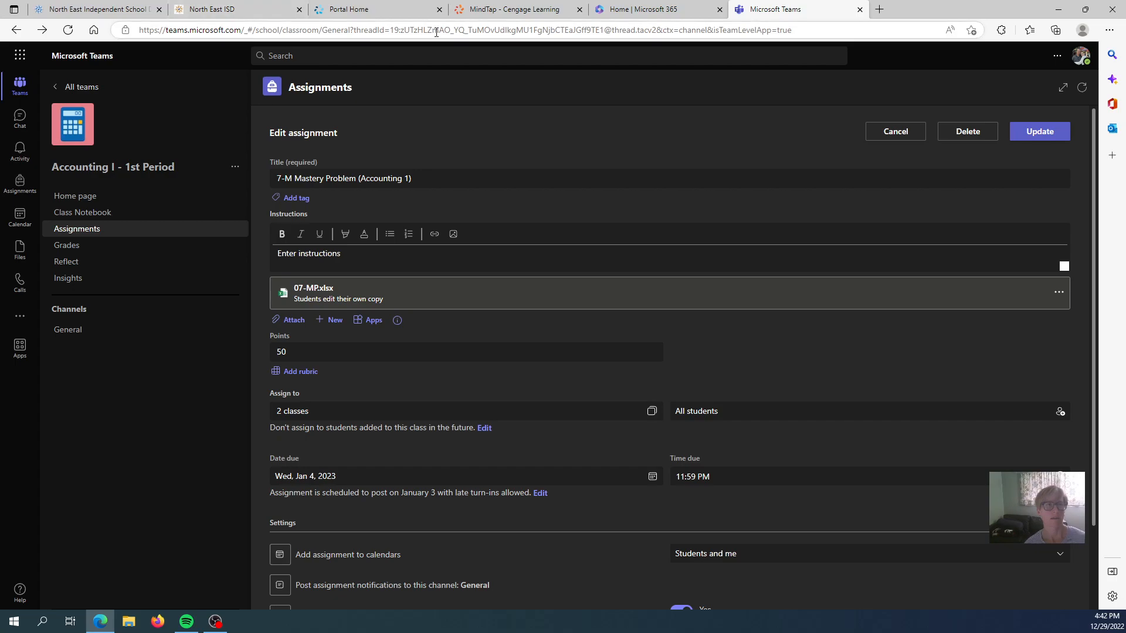
Return to MindTap and open the 07-MP workbook in desktop Excel in a smaller window over the problem page
{"action": "left_click", "coordinate": [508, 18]}
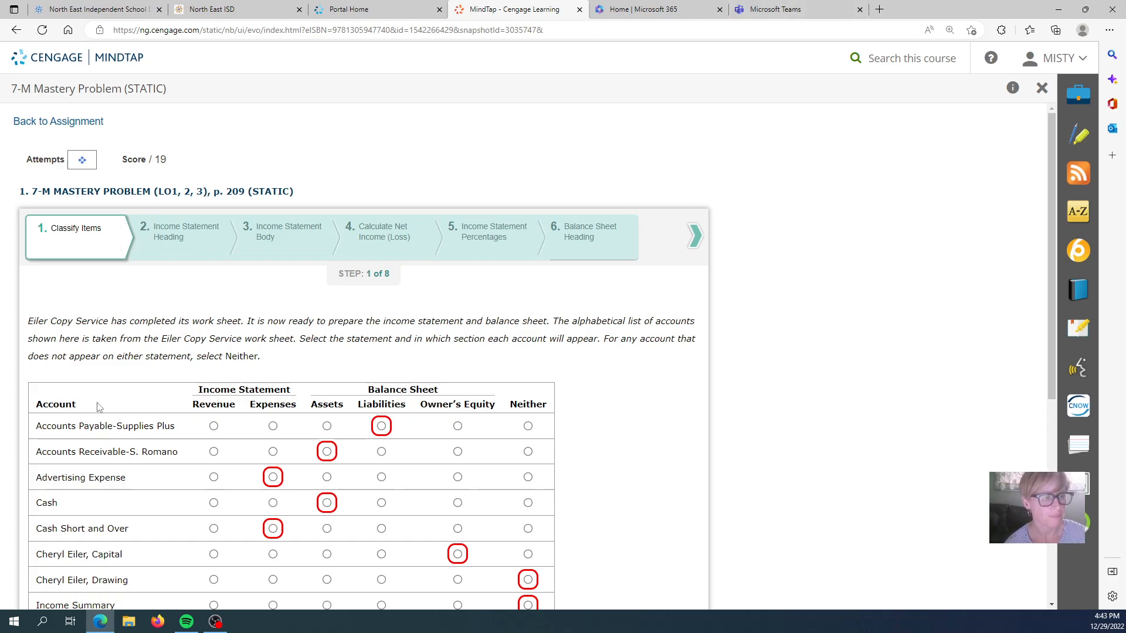
{"action": "left_click", "coordinate": [128, 621]}
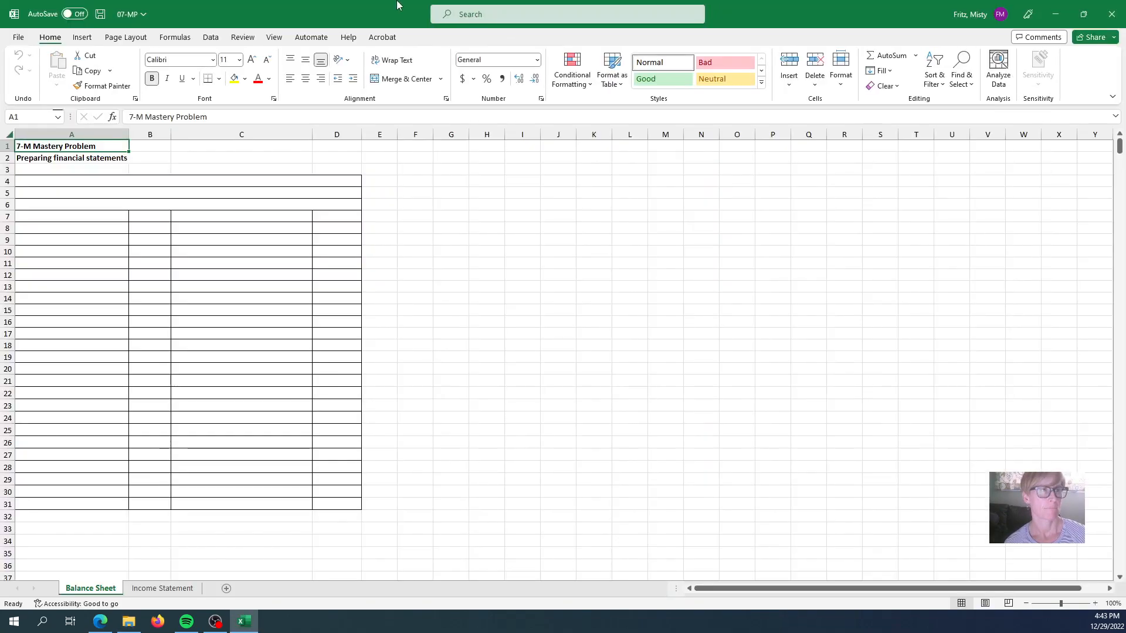
{"action": "left_click", "coordinate": [1084, 14]}
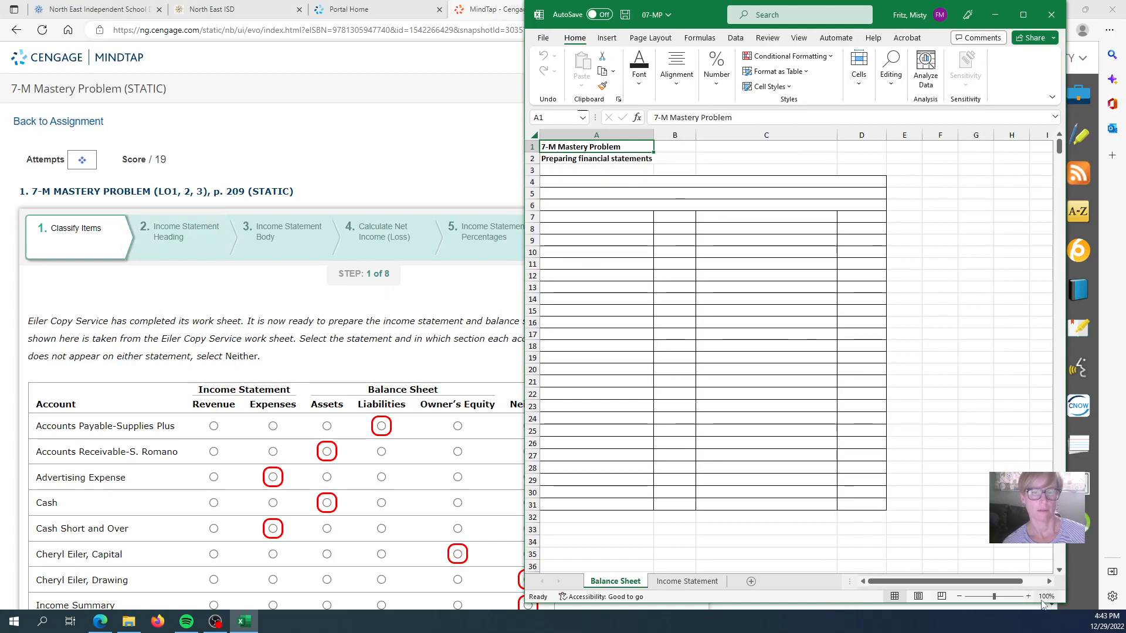
Enlarge the Balance Sheet view of the 07-MP workbook to 130%
{"action": "left_click", "coordinate": [1028, 596]}
{"action": "left_click", "coordinate": [1028, 597]}
{"action": "left_click", "coordinate": [1029, 597]}
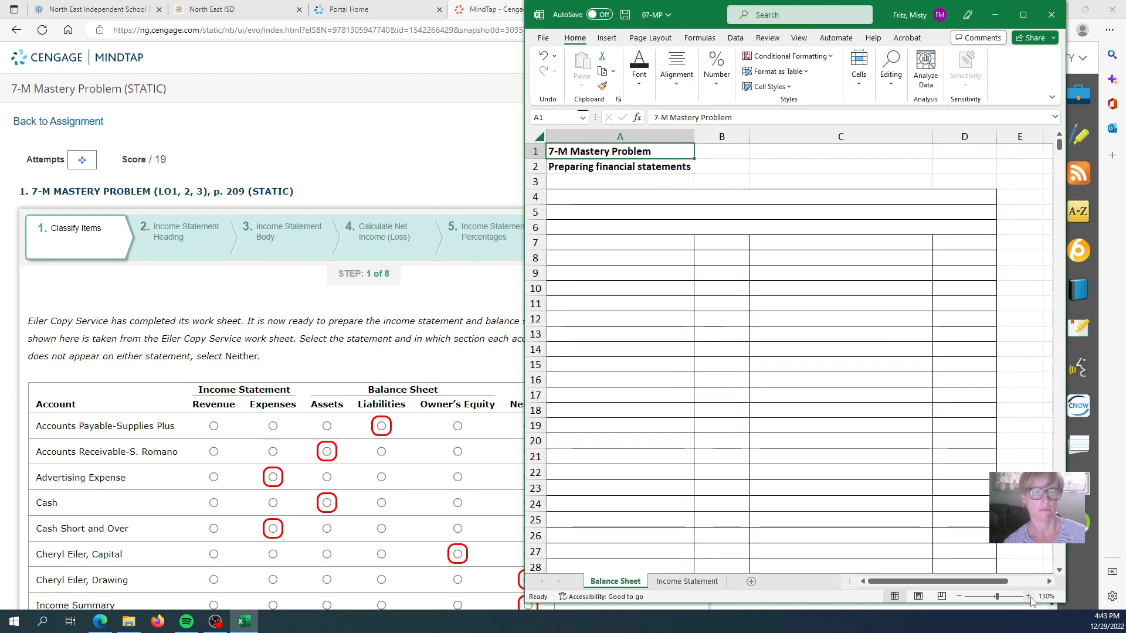
Zoom the Income Statement sheet to 180% and narrow the Excel window so it covers less of the problem page
{"action": "left_click", "coordinate": [687, 582]}
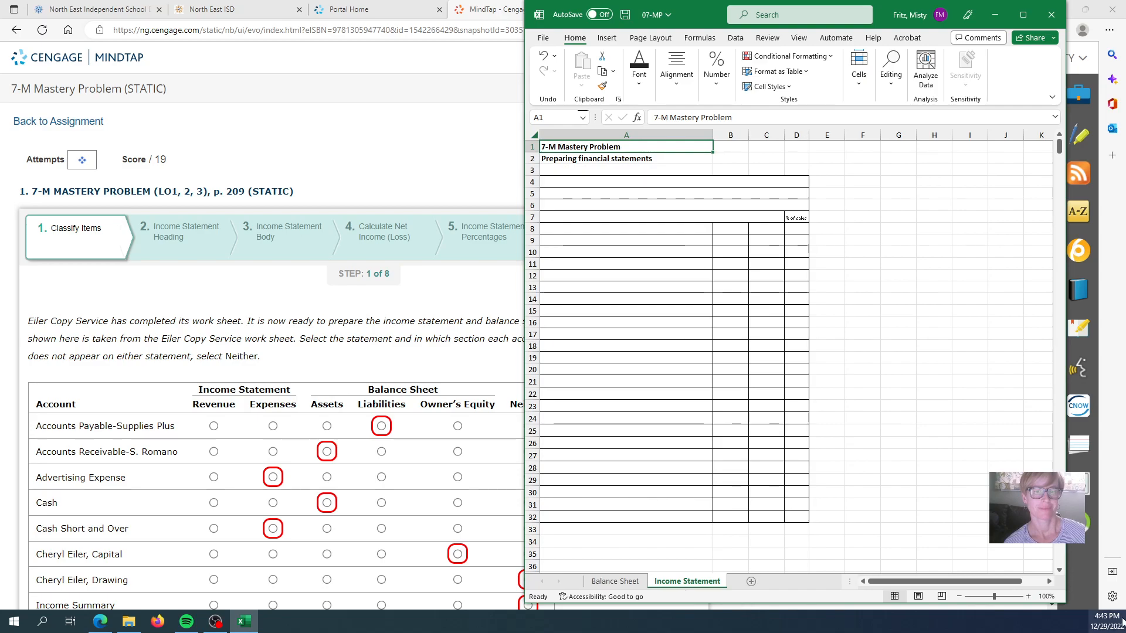
{"action": "left_click", "coordinate": [1028, 596]}
{"action": "left_click", "coordinate": [1028, 597]}
{"action": "left_click", "coordinate": [1028, 596]}
{"action": "left_click", "coordinate": [1028, 596]}
{"action": "left_click", "coordinate": [1028, 596]}
{"action": "left_click", "coordinate": [1028, 597]}
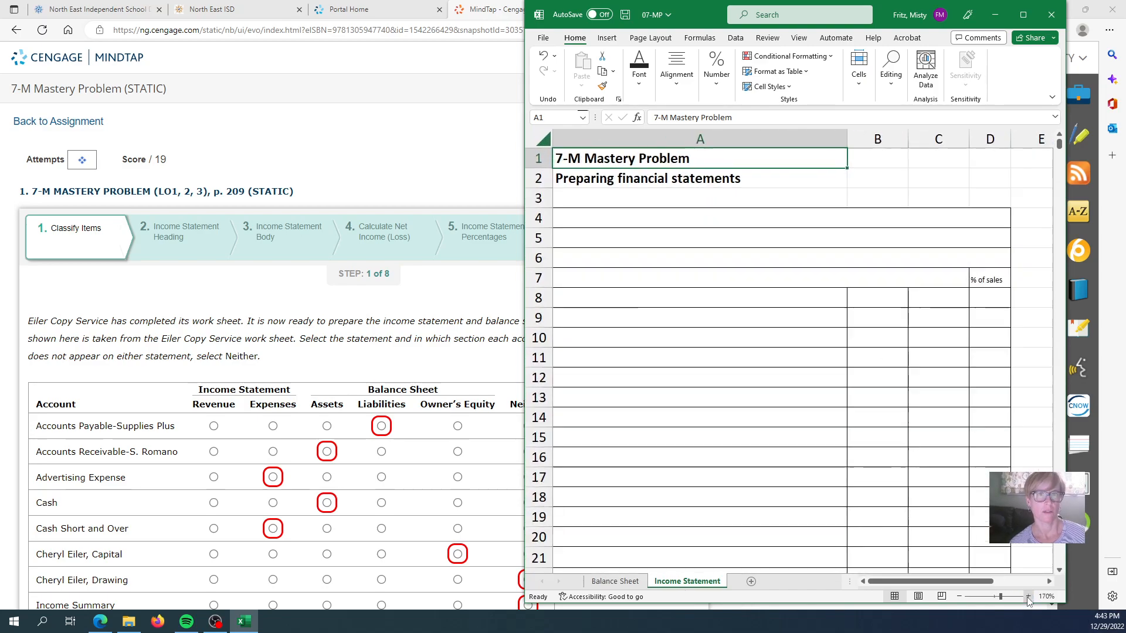
{"action": "left_click", "coordinate": [1028, 596]}
{"action": "left_click", "coordinate": [1028, 596]}
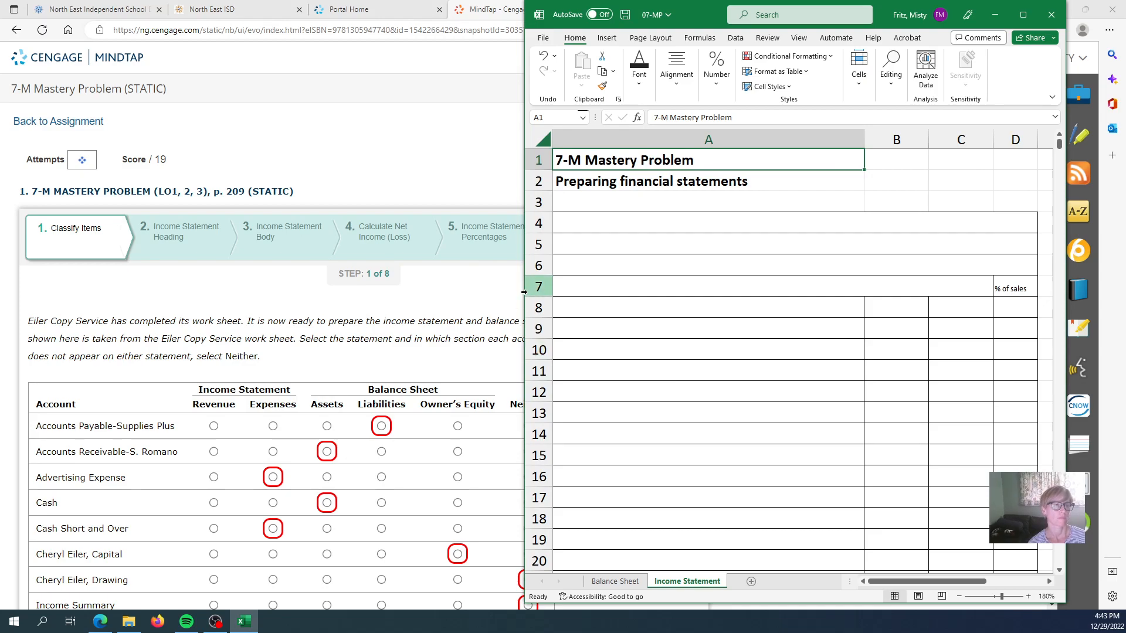
{"action": "left_click_drag", "start_coordinate": [523, 293], "coordinate": [555, 294]}
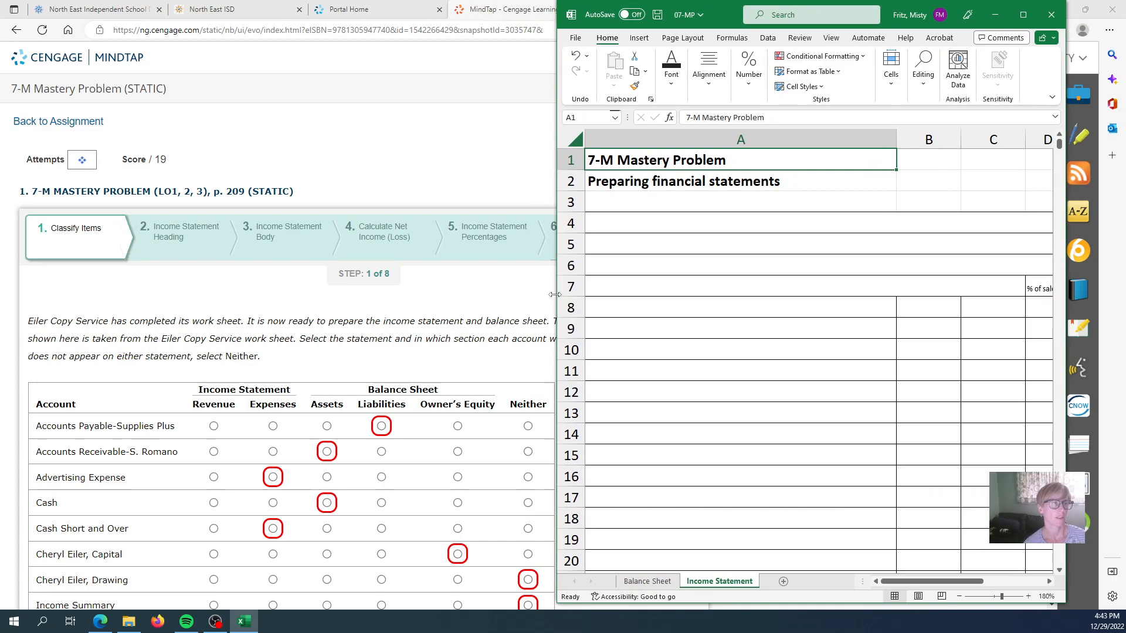
Review the account classification table in MindTap and advance the problem to step 2, Income Statement Heading
{"action": "scroll", "coordinate": [295, 299], "scroll_direction": "down", "scroll_amount": 4}
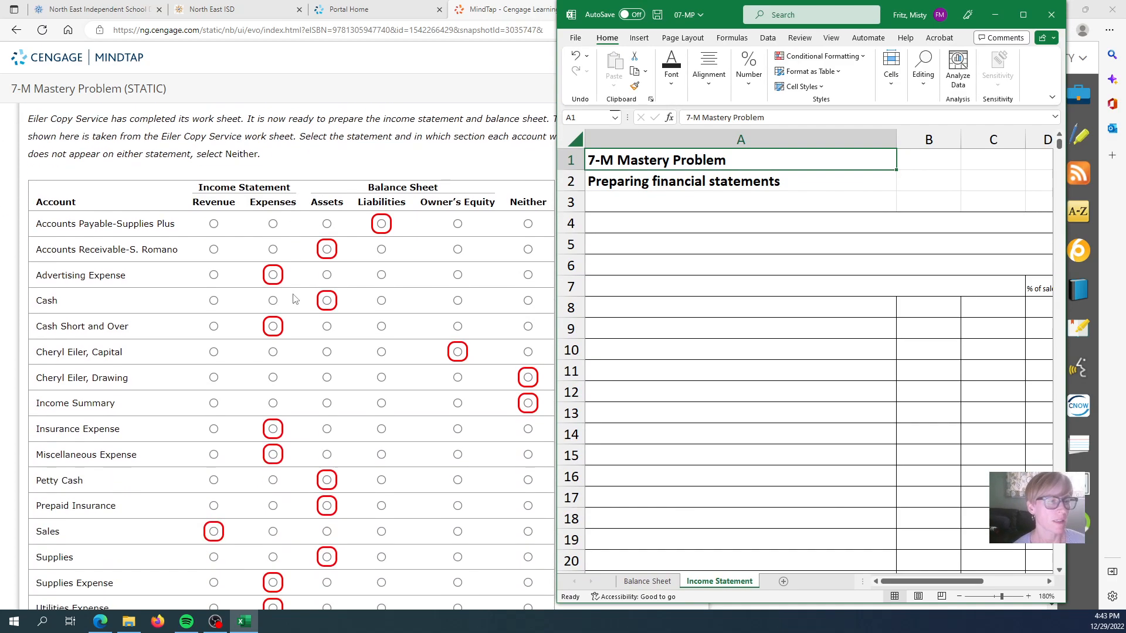
{"action": "scroll", "coordinate": [344, 302], "scroll_direction": "down", "scroll_amount": 2}
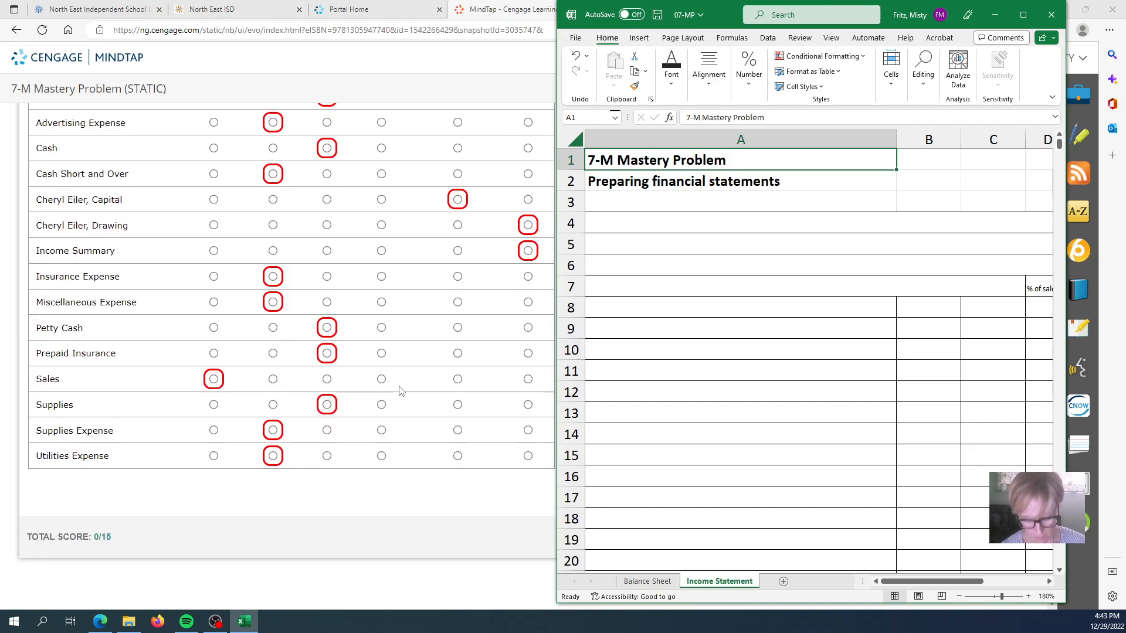
{"action": "key", "text": "super+e"}
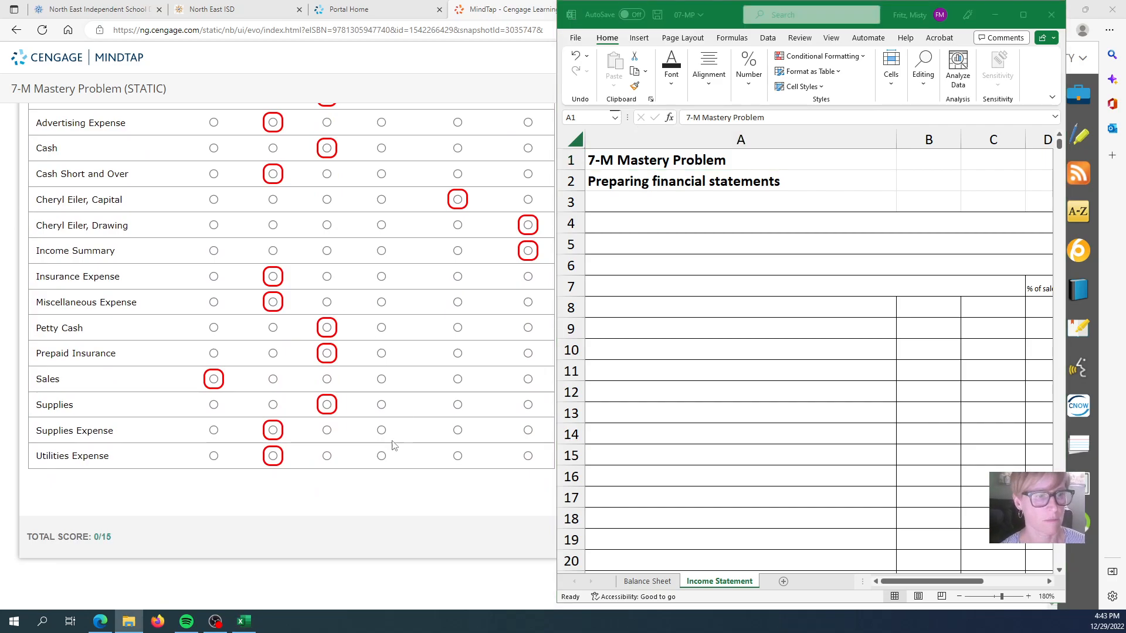
{"action": "left_click", "coordinate": [404, 515]}
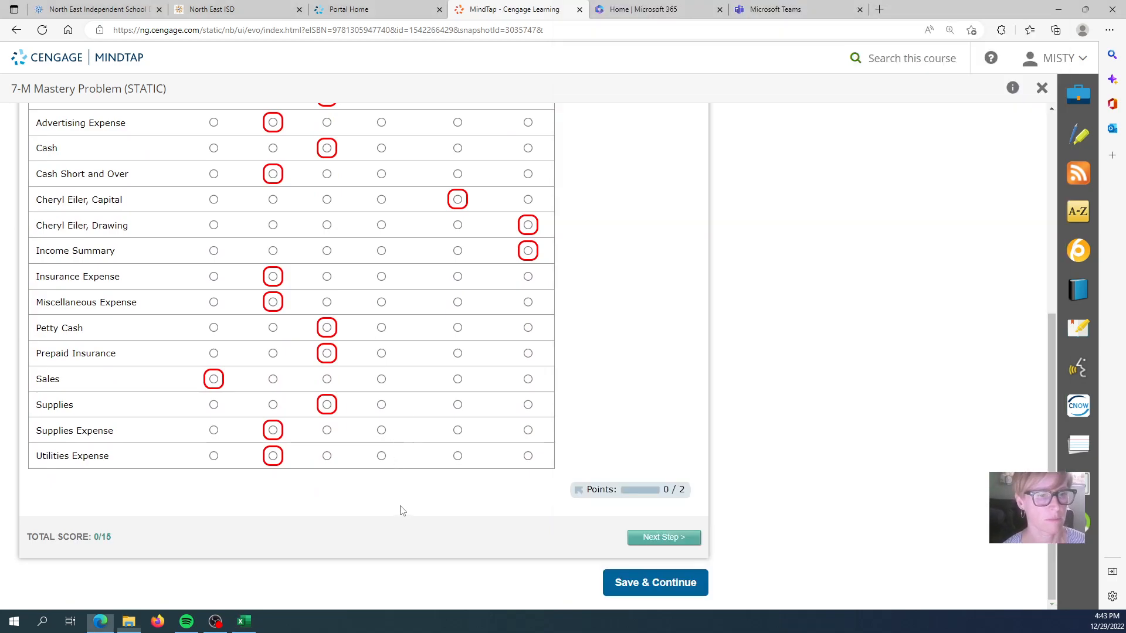
{"action": "left_click", "coordinate": [657, 539]}
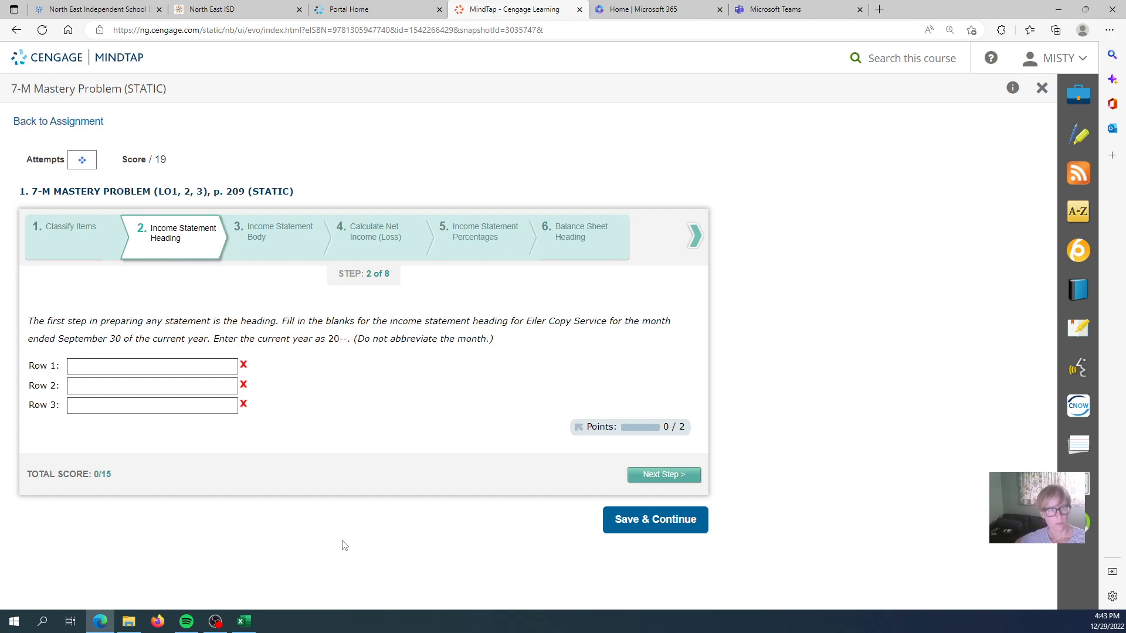
Switch back to the 07-MP workbook in Excel and reduce the Income Statement sheet's zoom to 170%
{"action": "key", "text": "alt+Tab"}
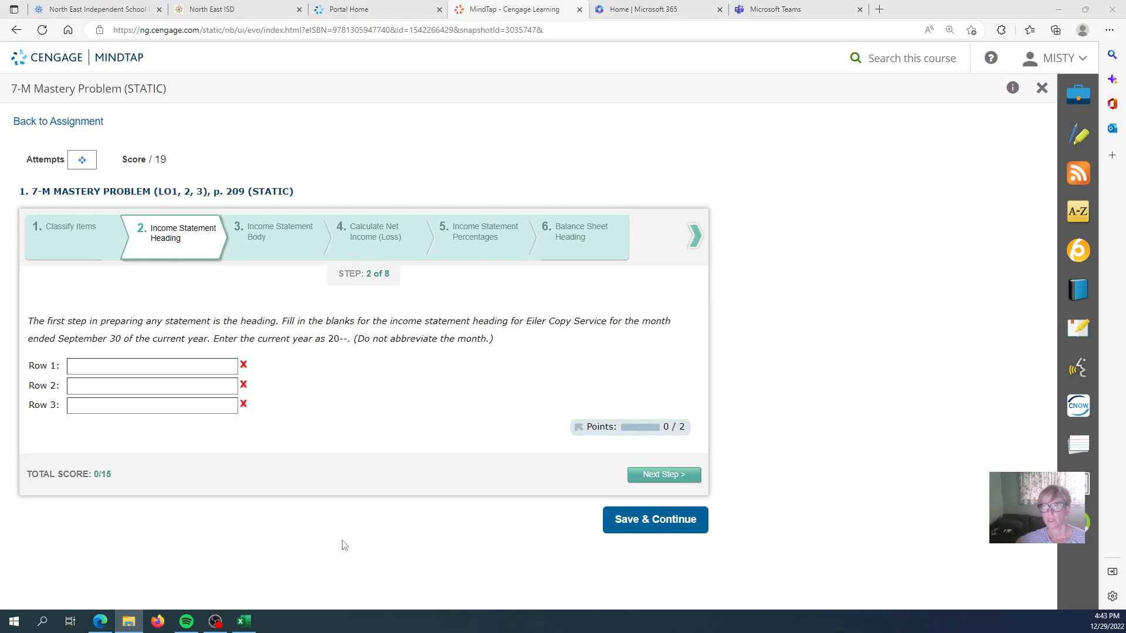
{"action": "key", "text": "alt+Tab"}
{"action": "key", "text": "alt+Tab"}
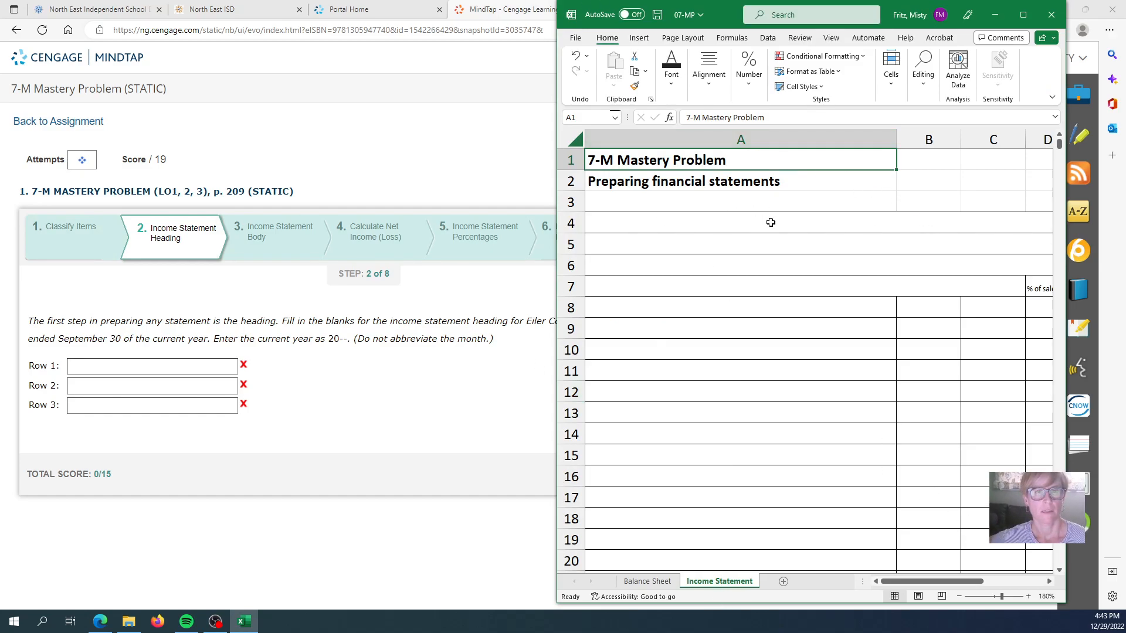
{"action": "left_click", "coordinate": [812, 224]}
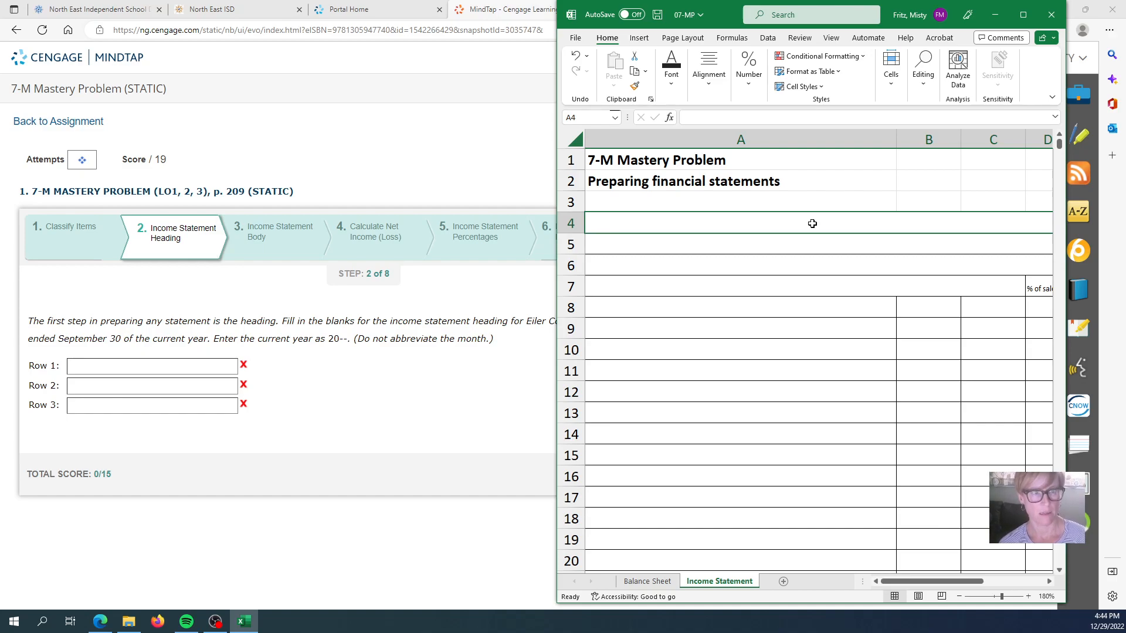
{"action": "scroll", "coordinate": [812, 224], "scroll_direction": "right", "scroll_amount": 2}
{"action": "left_click", "coordinate": [812, 224]}
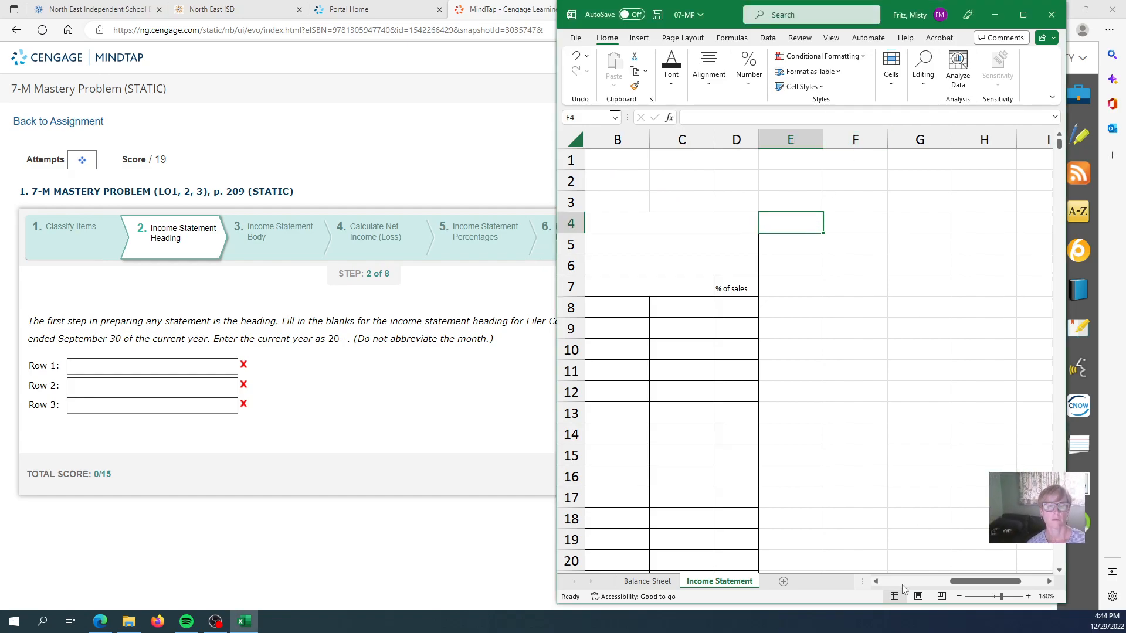
{"action": "left_click", "coordinate": [877, 581]}
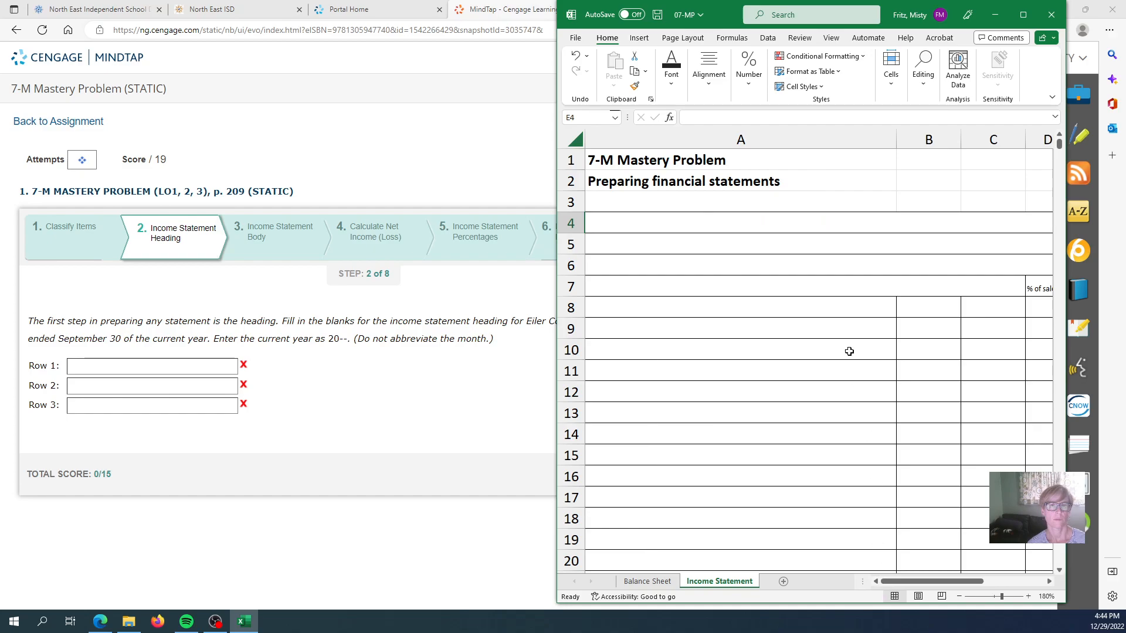
{"action": "left_click", "coordinate": [858, 225]}
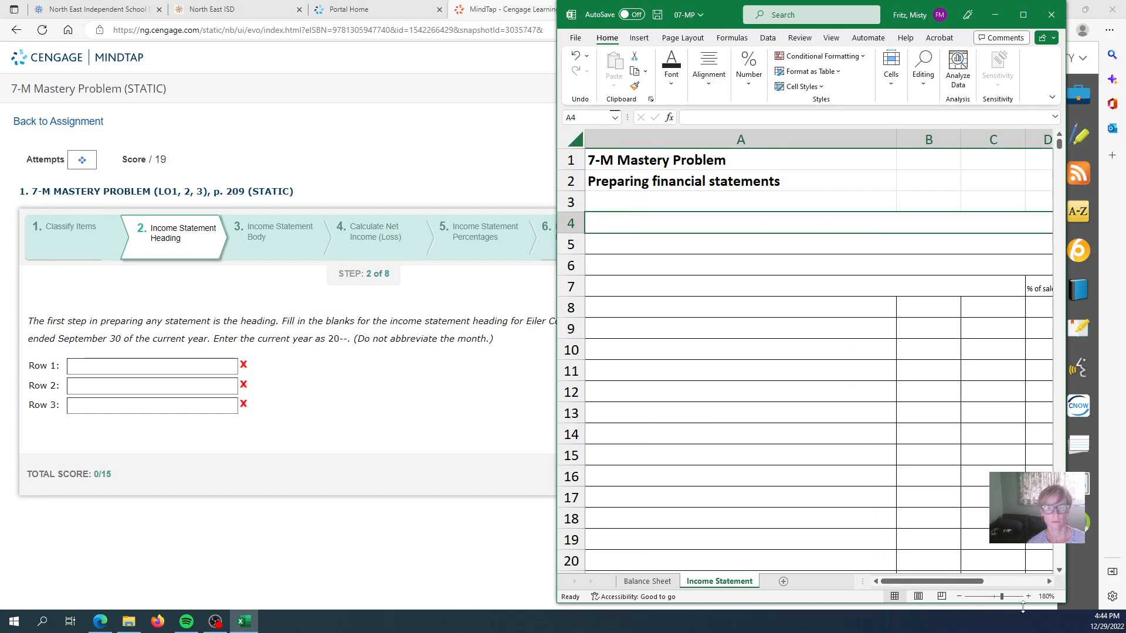
{"action": "left_click", "coordinate": [959, 597]}
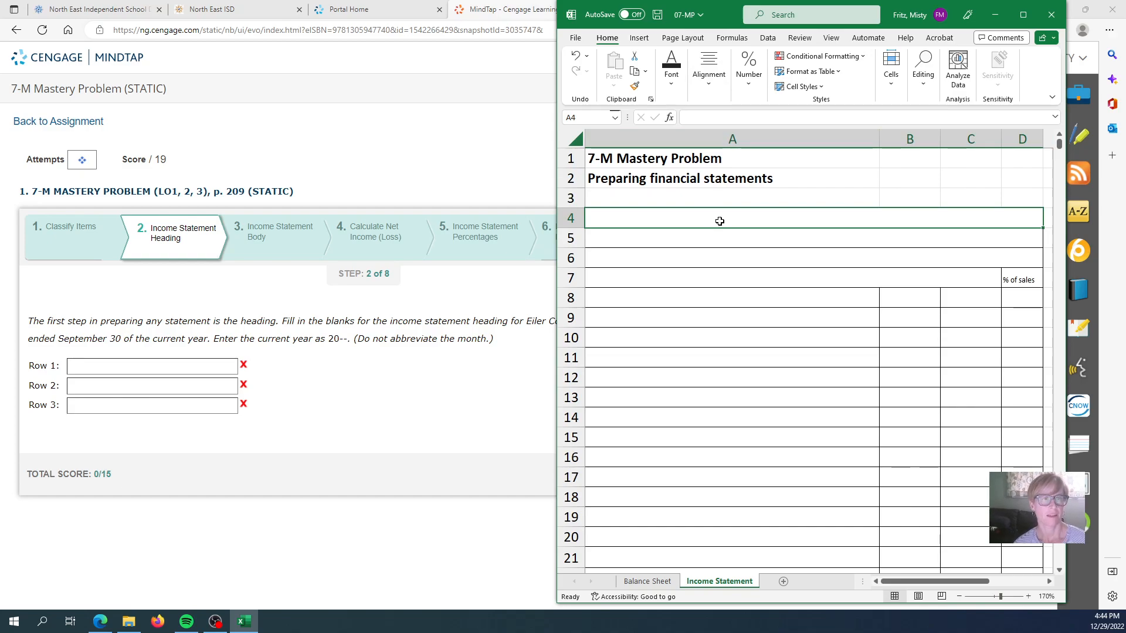
Enter the company name Eiler Copy Service in row 4 of the Income Statement sheet's heading
{"action": "left_click", "coordinate": [513, 187]}
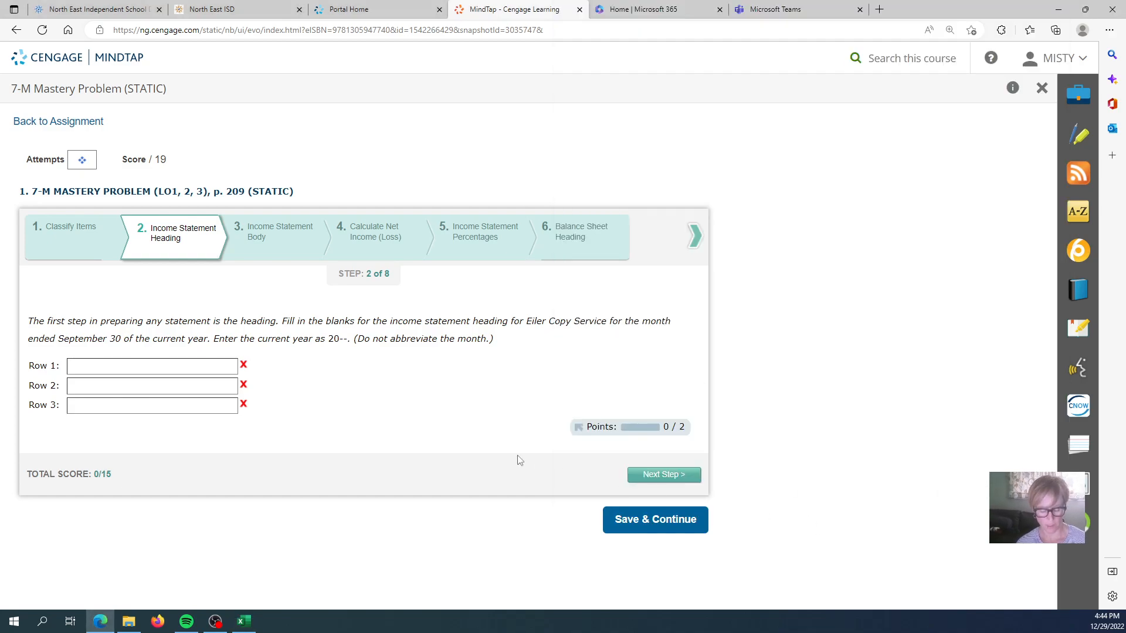
{"action": "key", "text": "alt+Tab"}
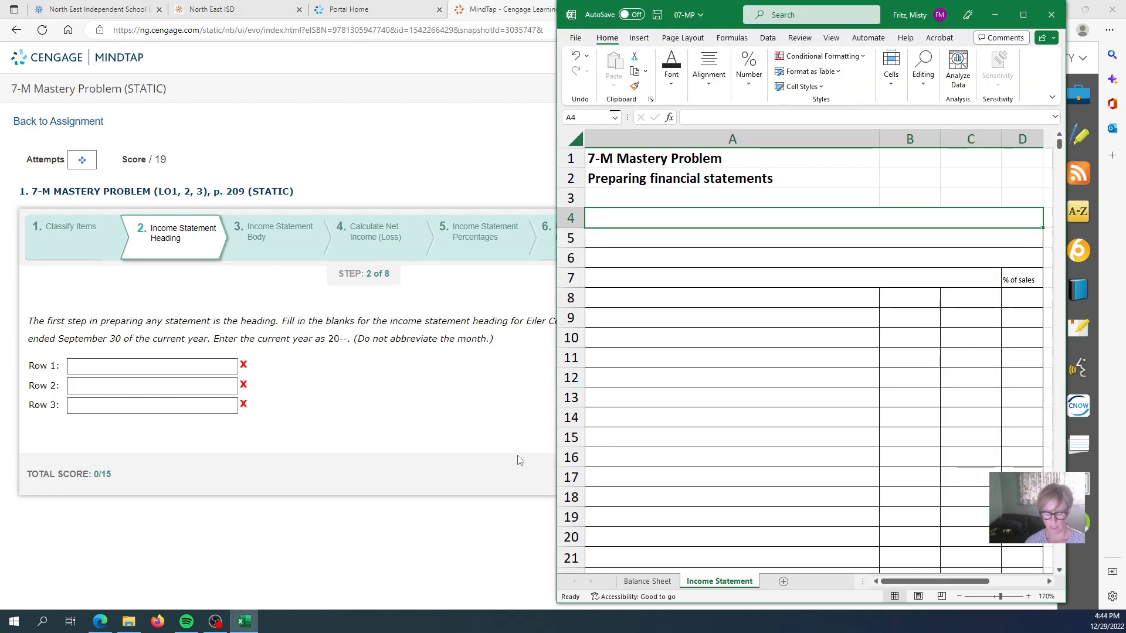
{"action": "type", "text": "Eiler "}
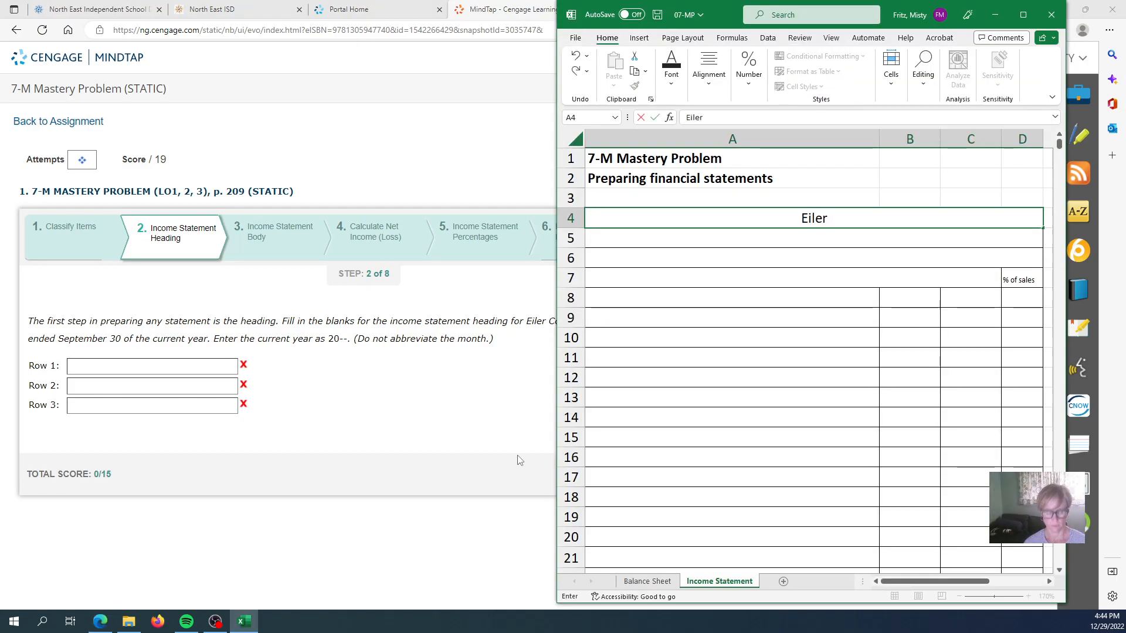
{"action": "type", "text": "Copy"}
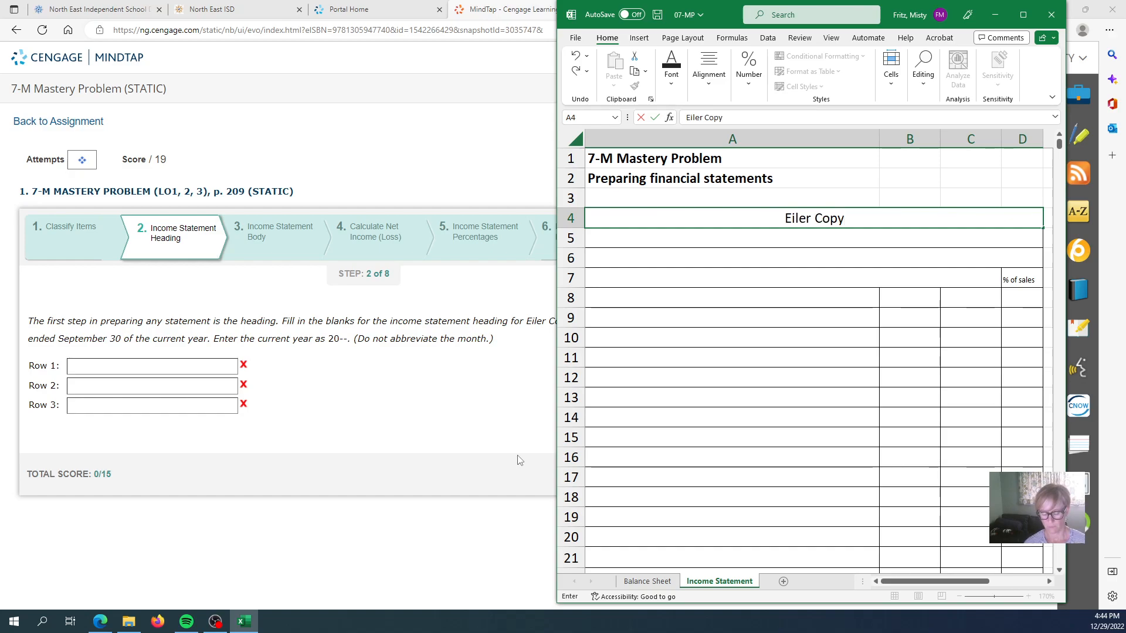
{"action": "type", "text": " Servi"}
{"action": "type", "text": "ce"}
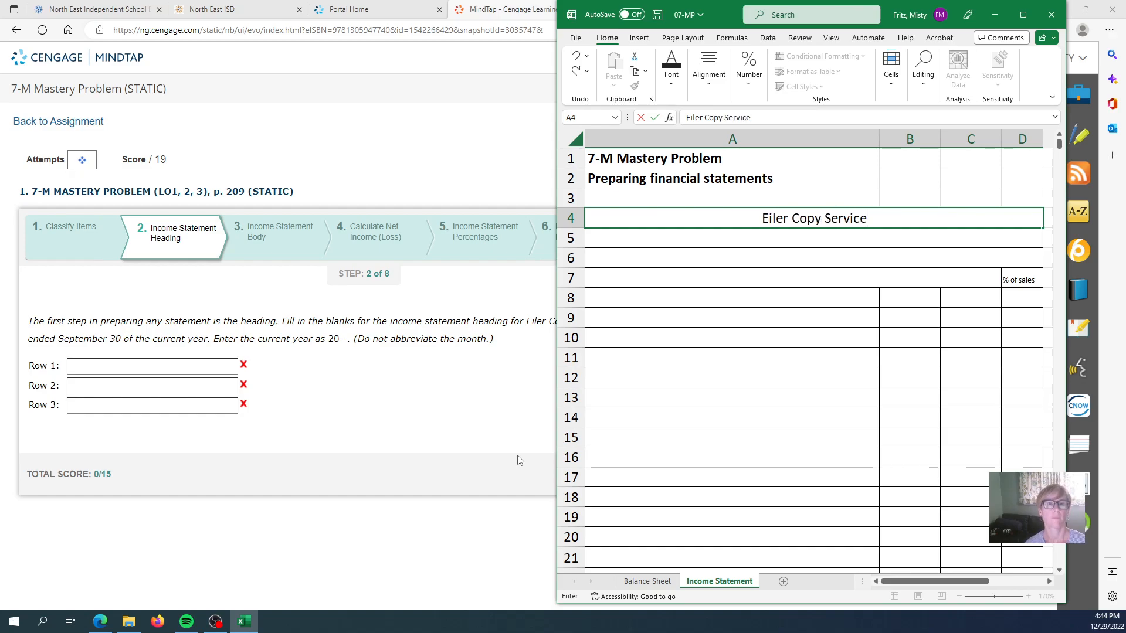
{"action": "key", "text": "Return"}
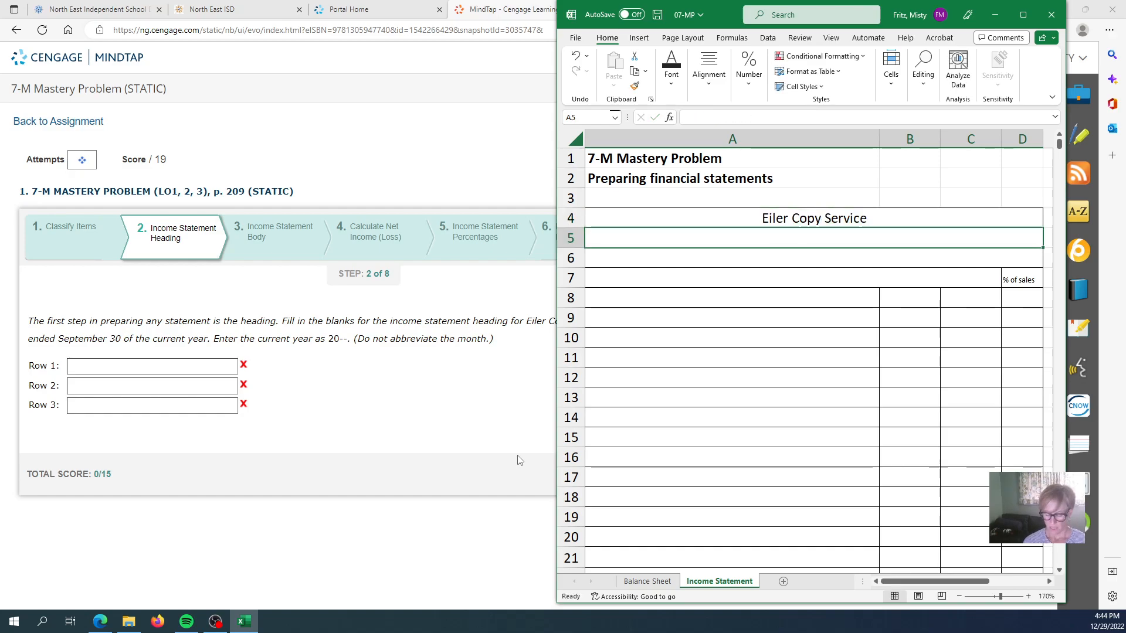
Enter the statement title Income Statement in row 5 of the heading, correcting its spelling
{"action": "type", "text": "Income Statment"}
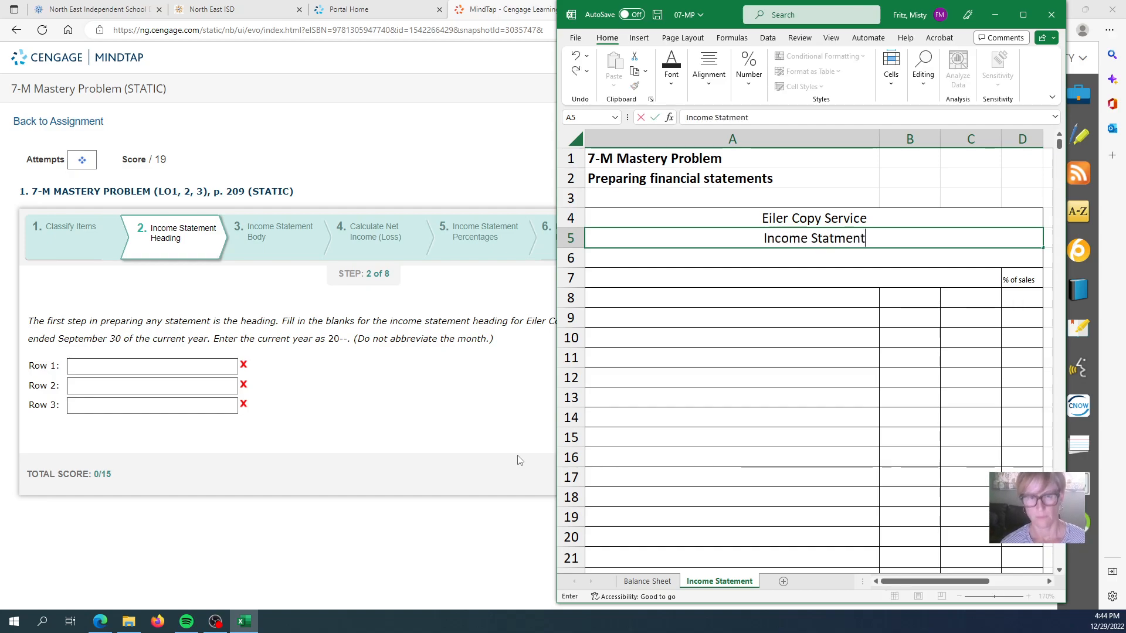
{"action": "key", "text": "BackSpace"}
{"action": "key", "text": "BackSpace"}
{"action": "key", "text": "BackSpace"}
{"action": "type", "text": "ent"}
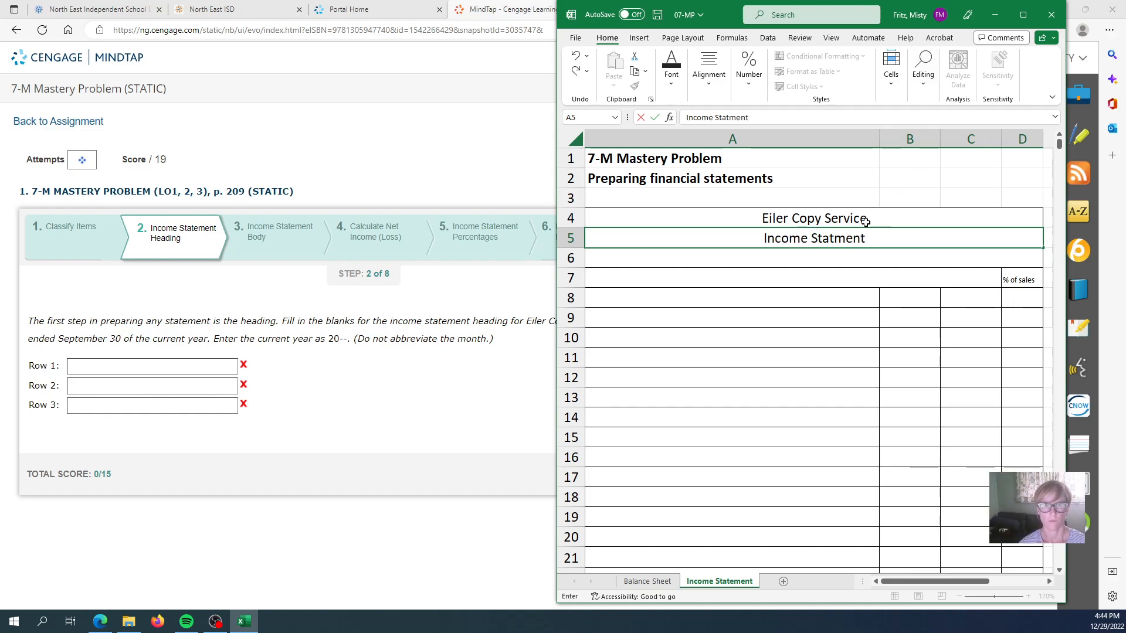
{"action": "left_click", "coordinate": [834, 241]}
{"action": "type", "text": "e"}
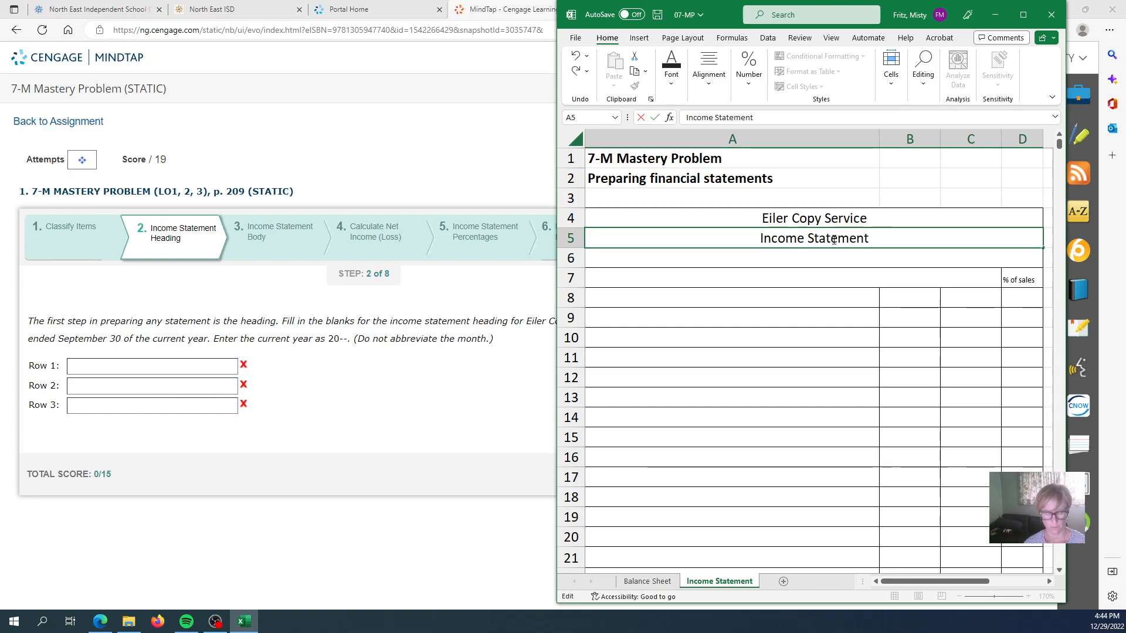
Check the heading instructions in MindTap and enter "For the Month Ended September 30, 2022" in row 6 of the Excel heading
{"action": "left_click", "coordinate": [802, 261]}
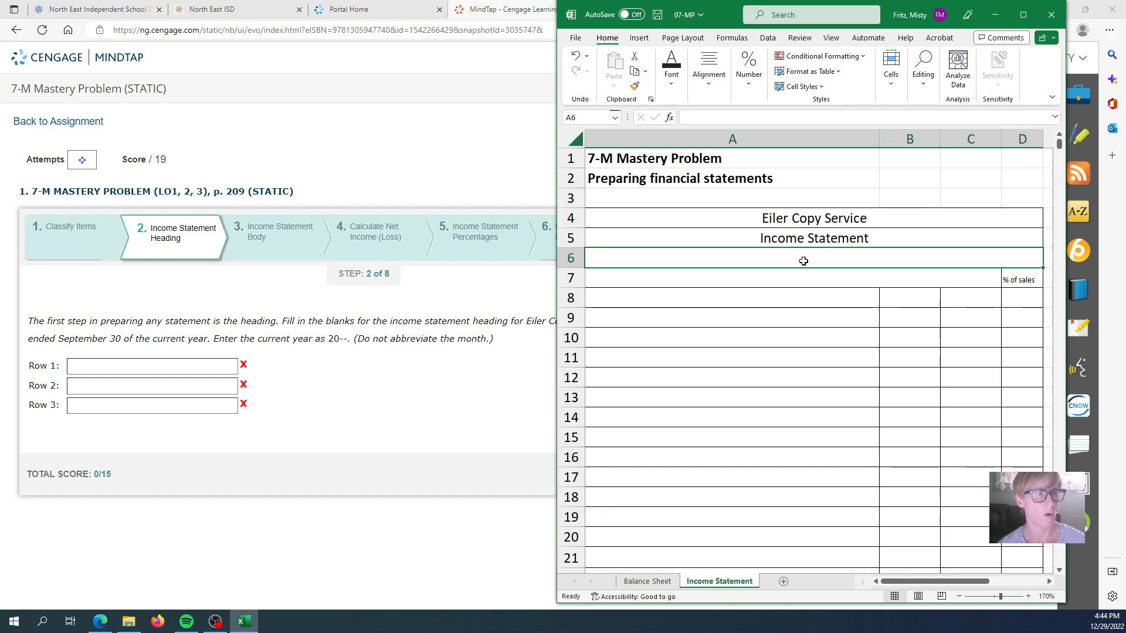
{"action": "key", "text": "alt+Tab"}
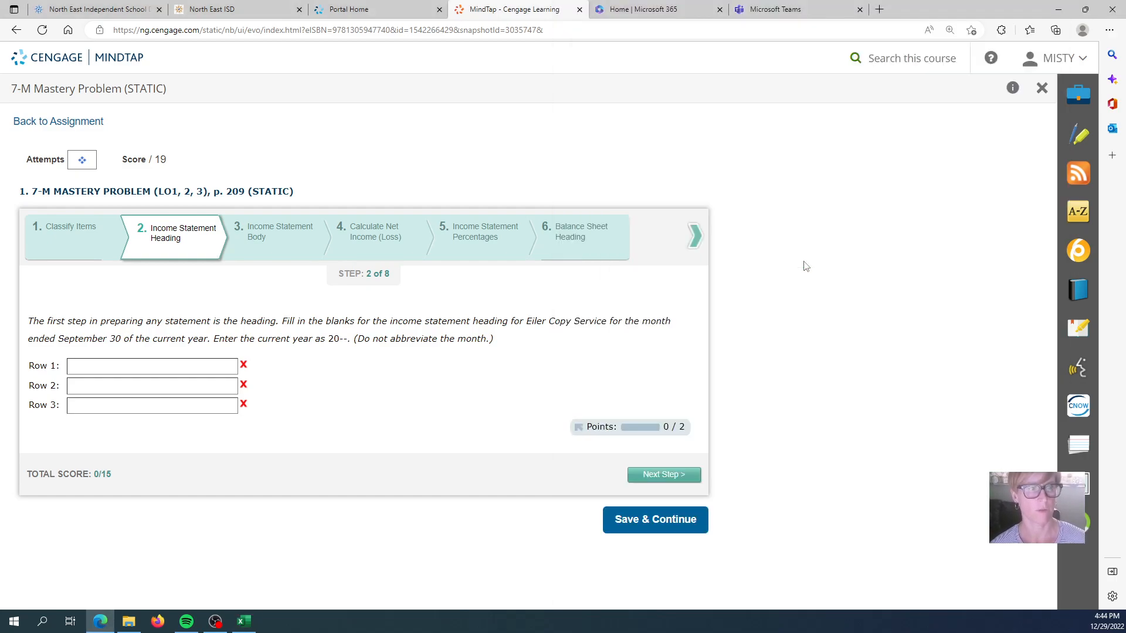
{"action": "key", "text": "alt+Tab"}
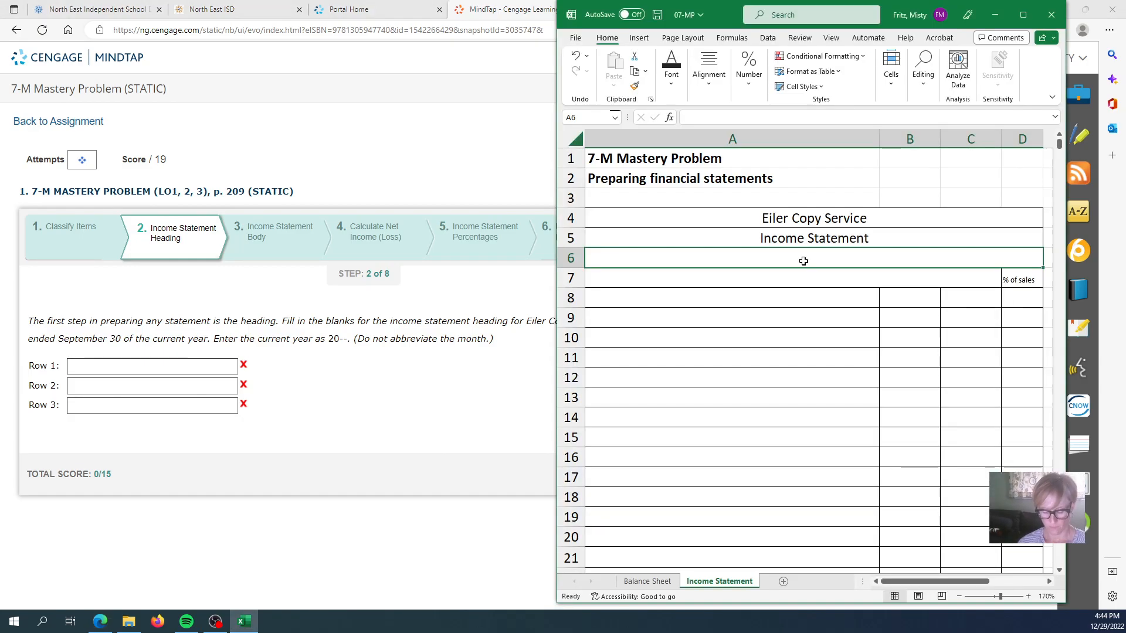
{"action": "type", "text": "For the M"}
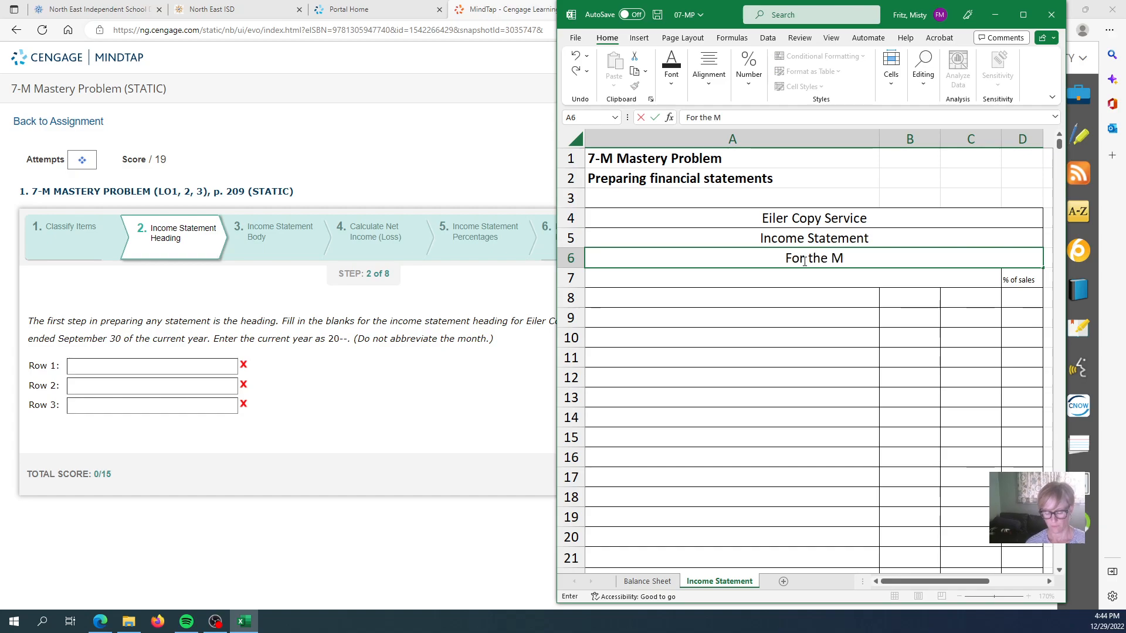
{"action": "type", "text": "onth Ended"}
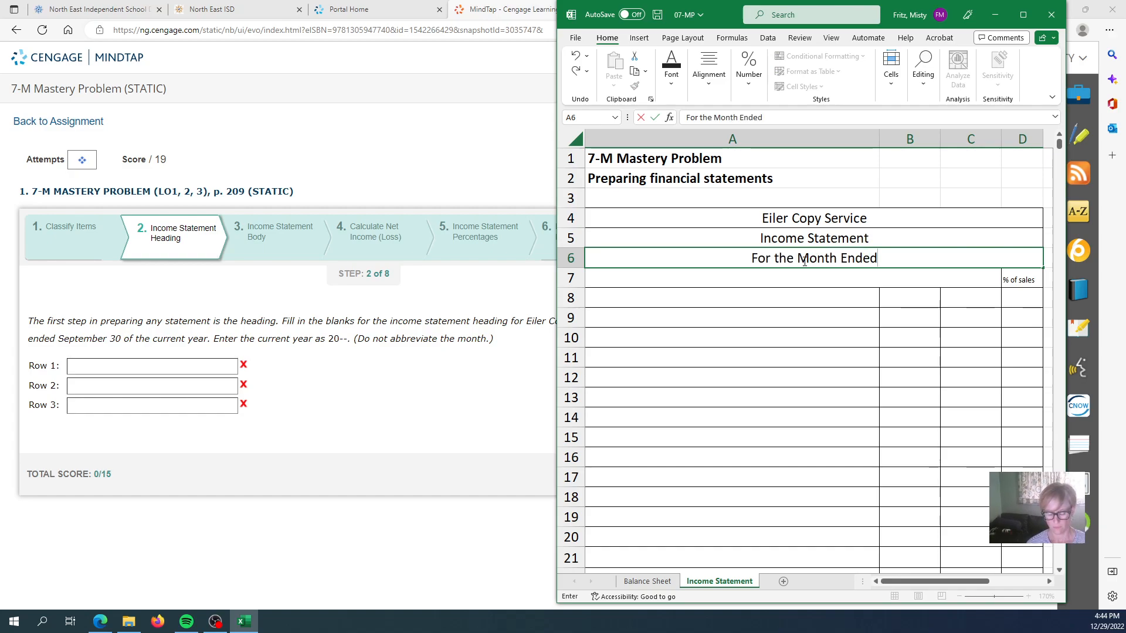
{"action": "type", "text": " Septemb"}
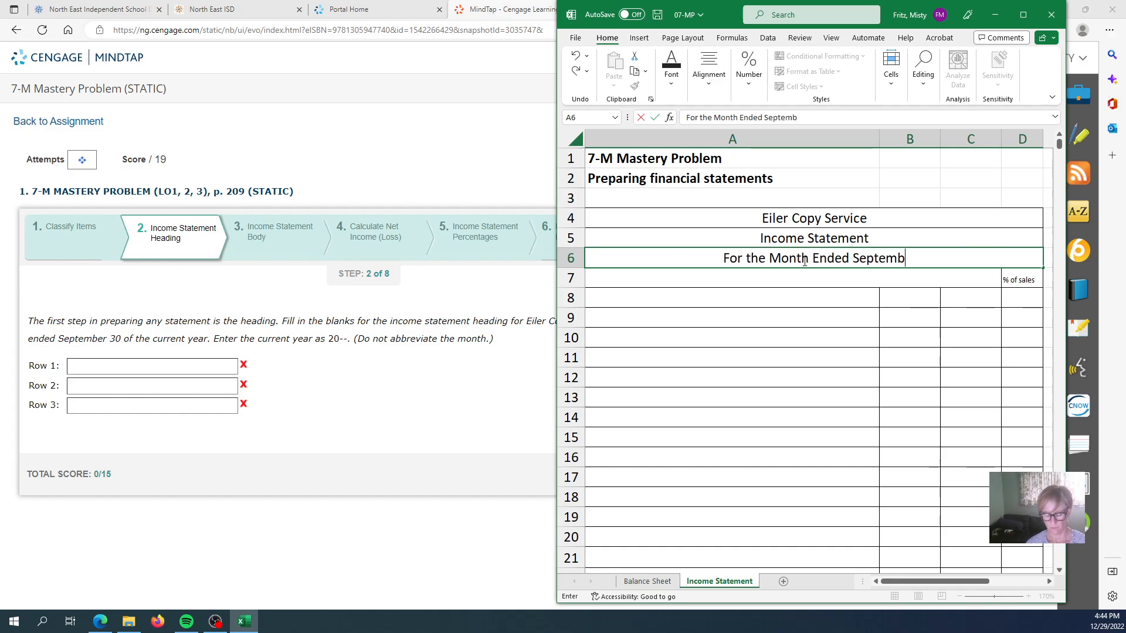
{"action": "type", "text": "er 30, 2022"}
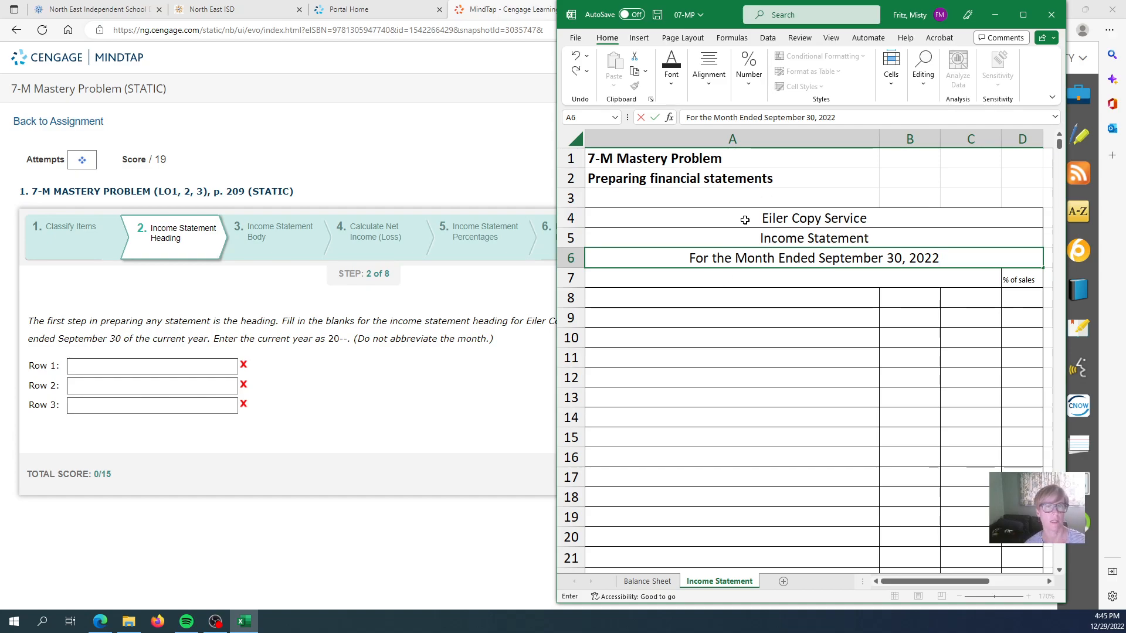
Switch to MindTap, advance the problem to step 3, Income Statement Body, and review the work sheet and the blank statement form
{"action": "key", "text": "alt+Tab"}
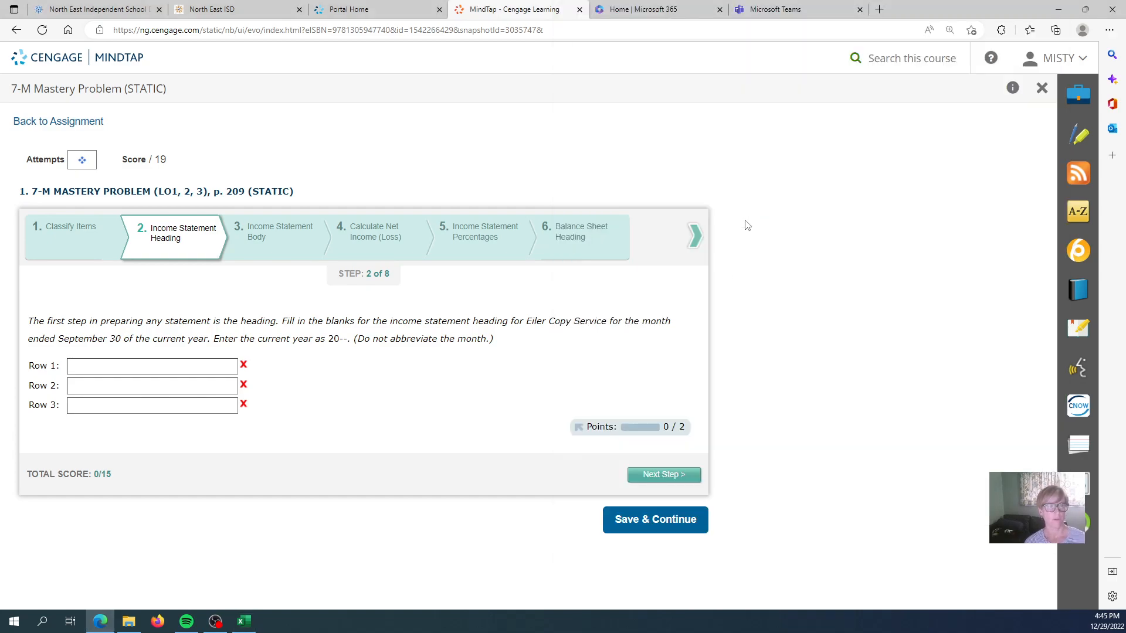
{"action": "left_click", "coordinate": [655, 469]}
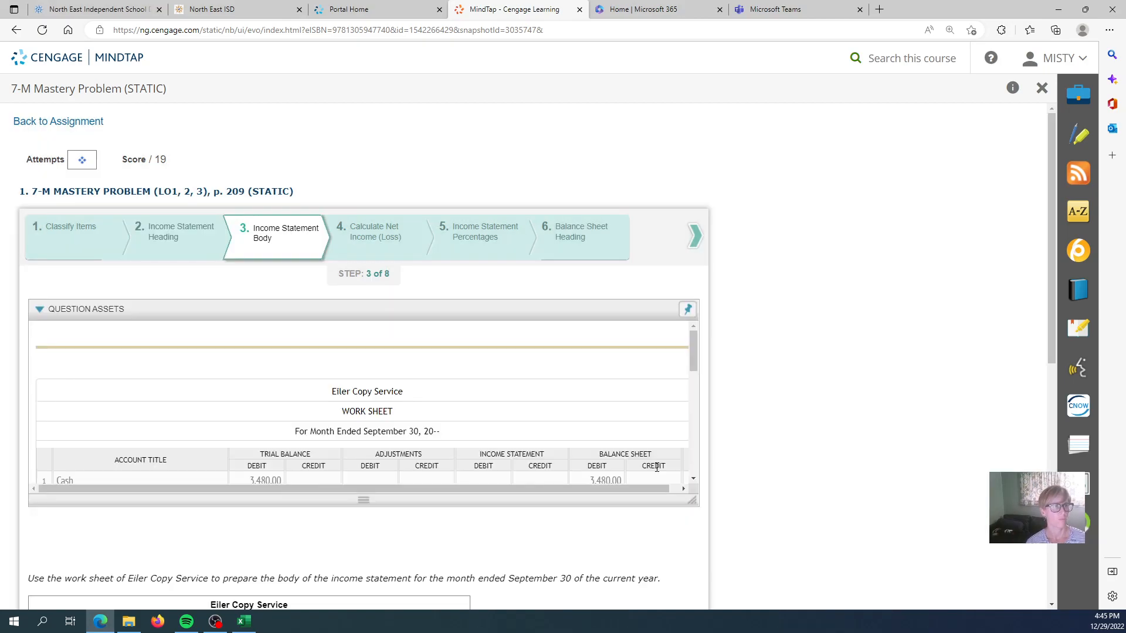
{"action": "scroll", "coordinate": [821, 336], "scroll_direction": "down", "scroll_amount": 1}
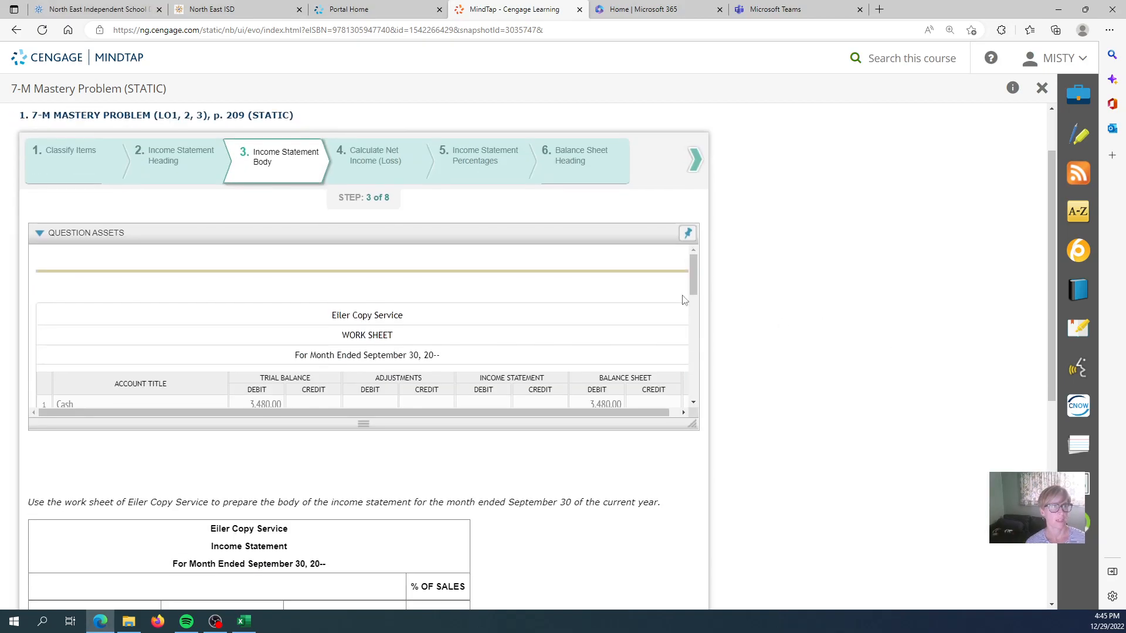
{"action": "scroll", "coordinate": [808, 218], "scroll_direction": "down", "scroll_amount": 1}
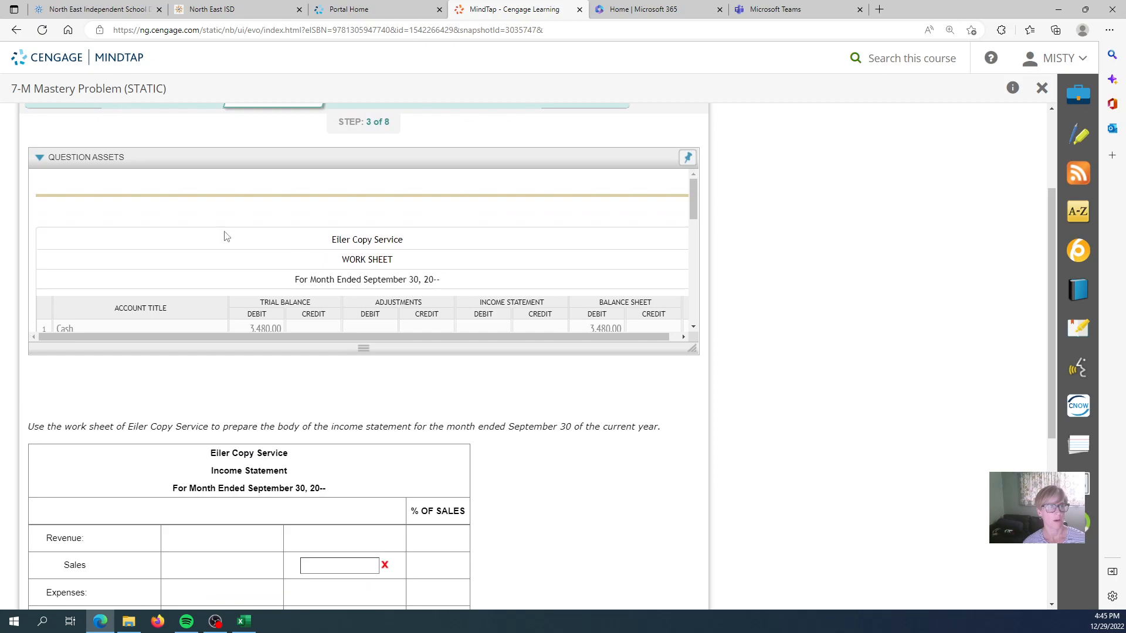
{"action": "scroll", "coordinate": [630, 287], "scroll_direction": "down", "scroll_amount": 1}
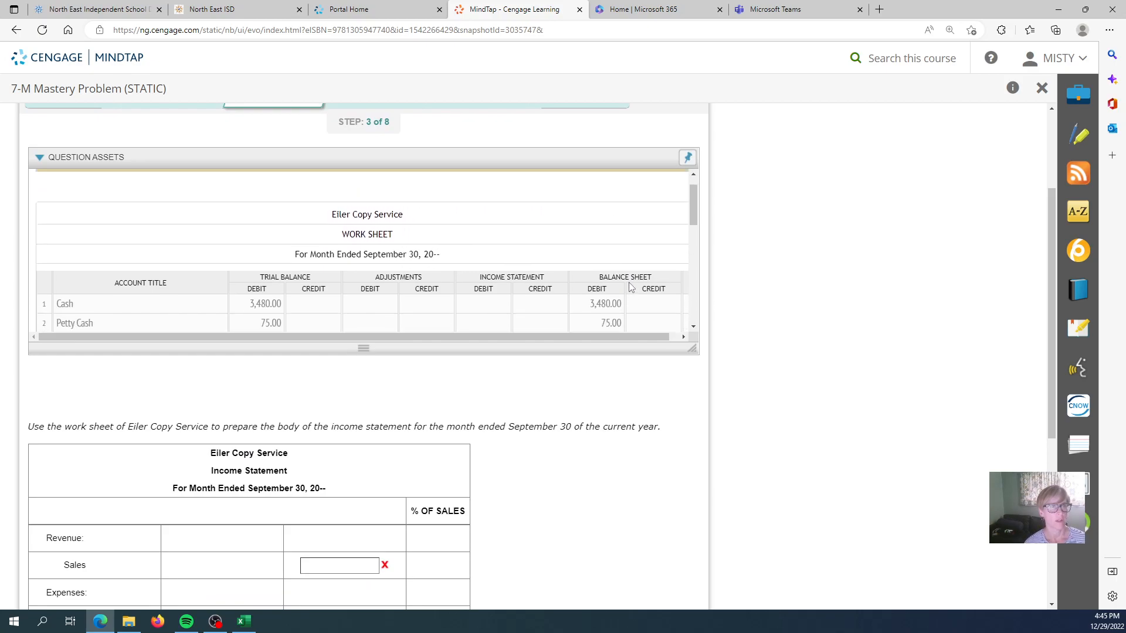
{"action": "scroll", "coordinate": [631, 287], "scroll_direction": "down", "scroll_amount": 1}
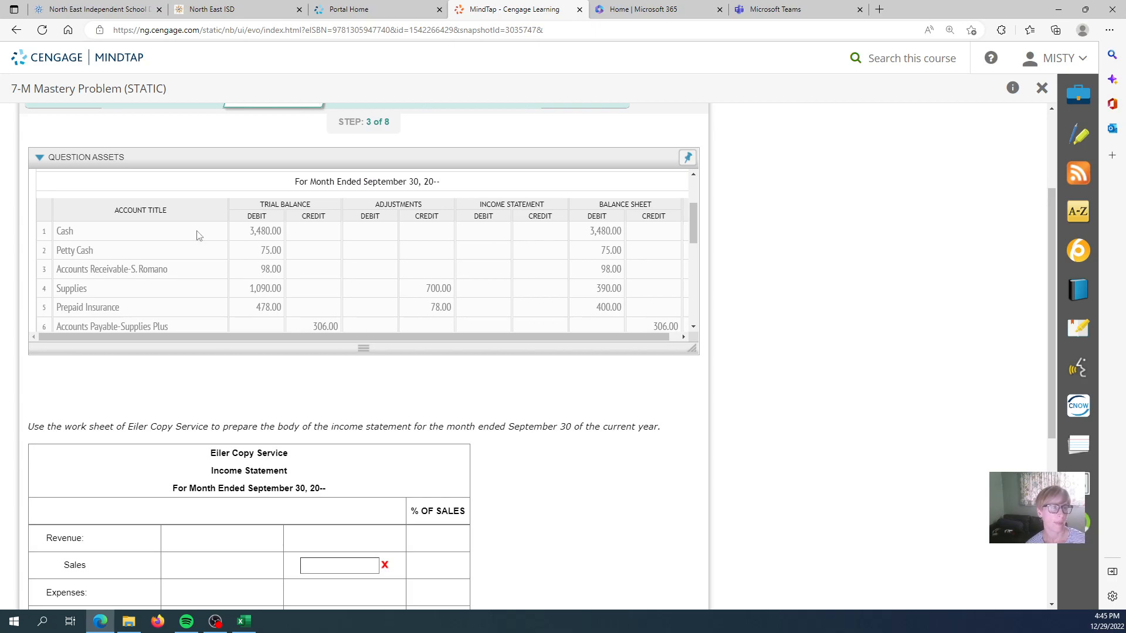
{"action": "scroll", "coordinate": [452, 212], "scroll_direction": "down", "scroll_amount": 1}
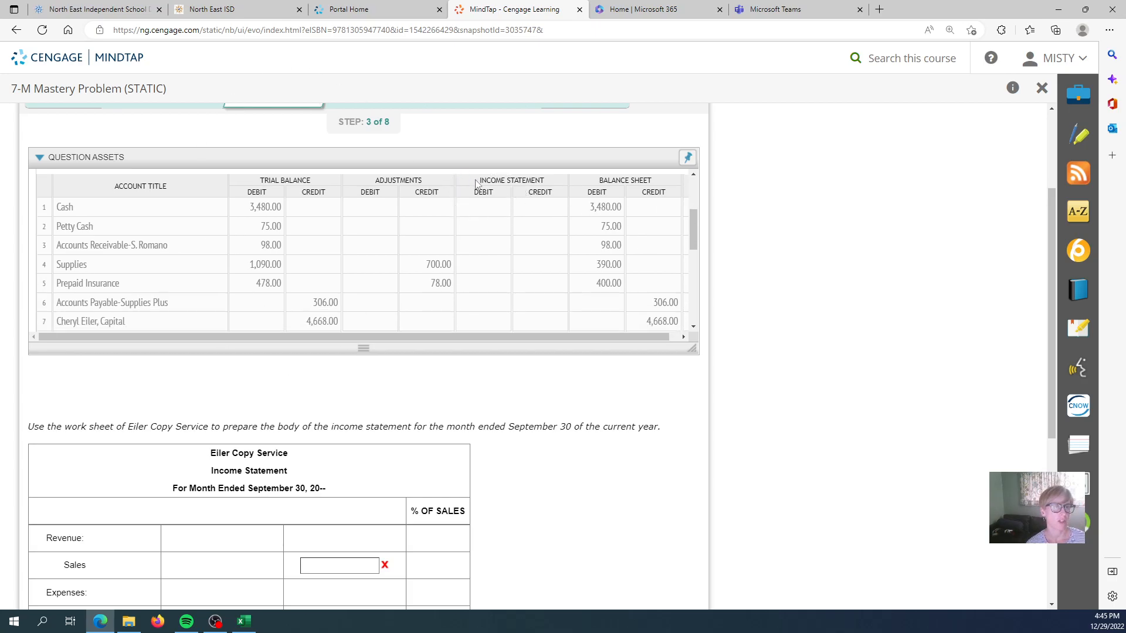
{"action": "scroll", "coordinate": [518, 356], "scroll_direction": "down", "scroll_amount": 4}
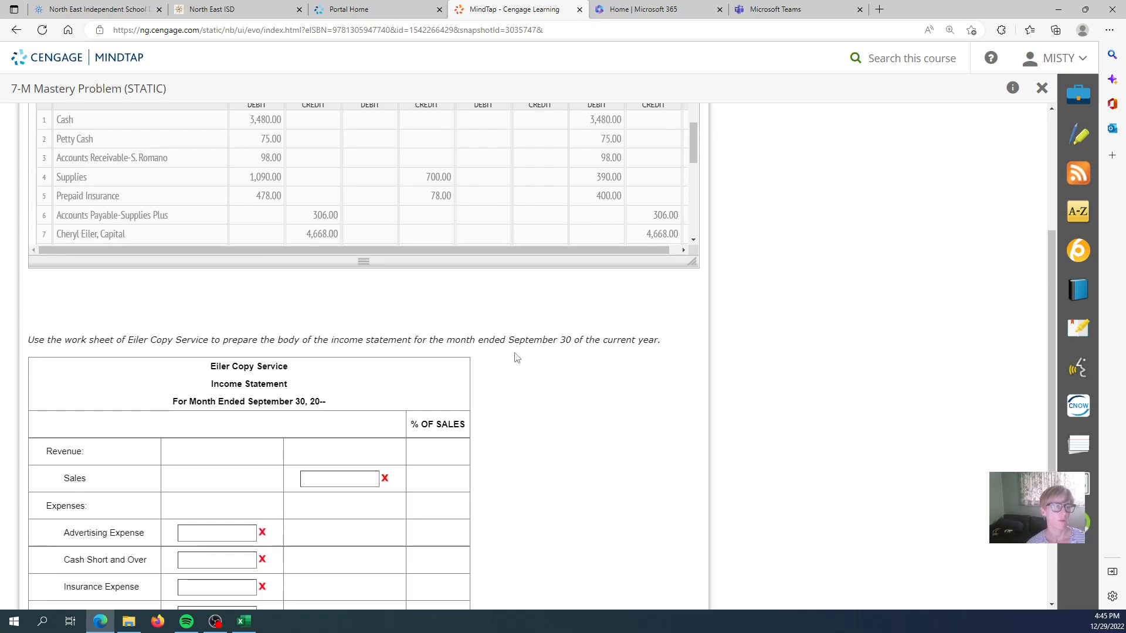
{"action": "scroll", "coordinate": [461, 309], "scroll_direction": "up", "scroll_amount": 5}
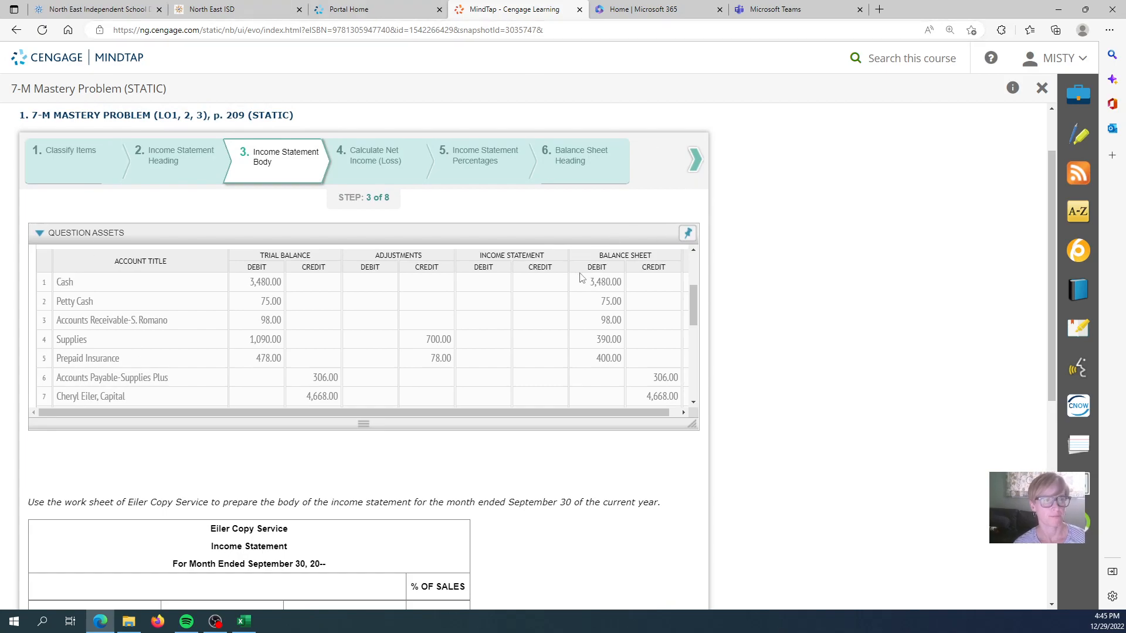
Examine the Sales and expense rows of Eiler Copy Service's work sheet in the MindTap question assets
{"action": "scroll", "coordinate": [528, 277], "scroll_direction": "down", "scroll_amount": 1}
{"action": "scroll", "coordinate": [539, 269], "scroll_direction": "down", "scroll_amount": 3}
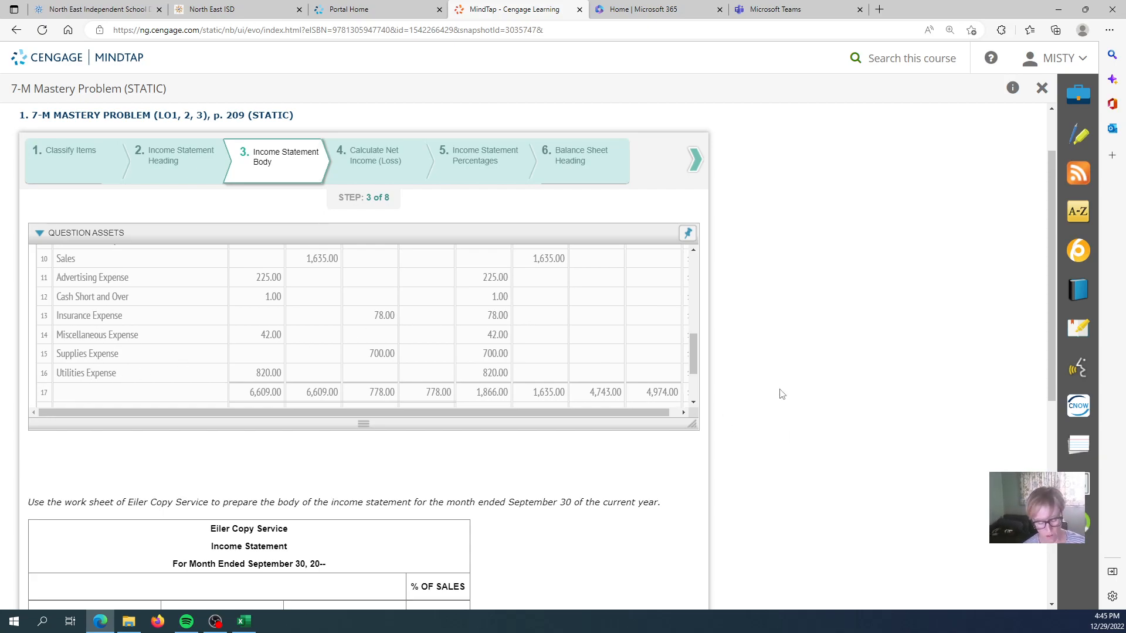
{"action": "key", "text": "alt+Tab"}
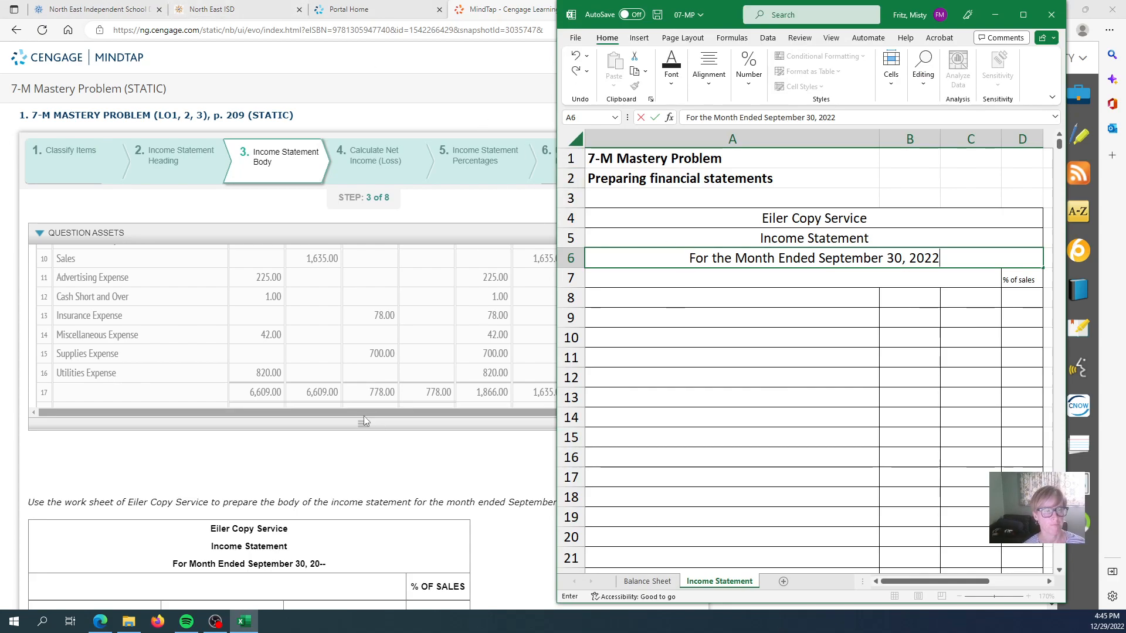
{"action": "left_click_drag", "start_coordinate": [371, 411], "coordinate": [419, 412]}
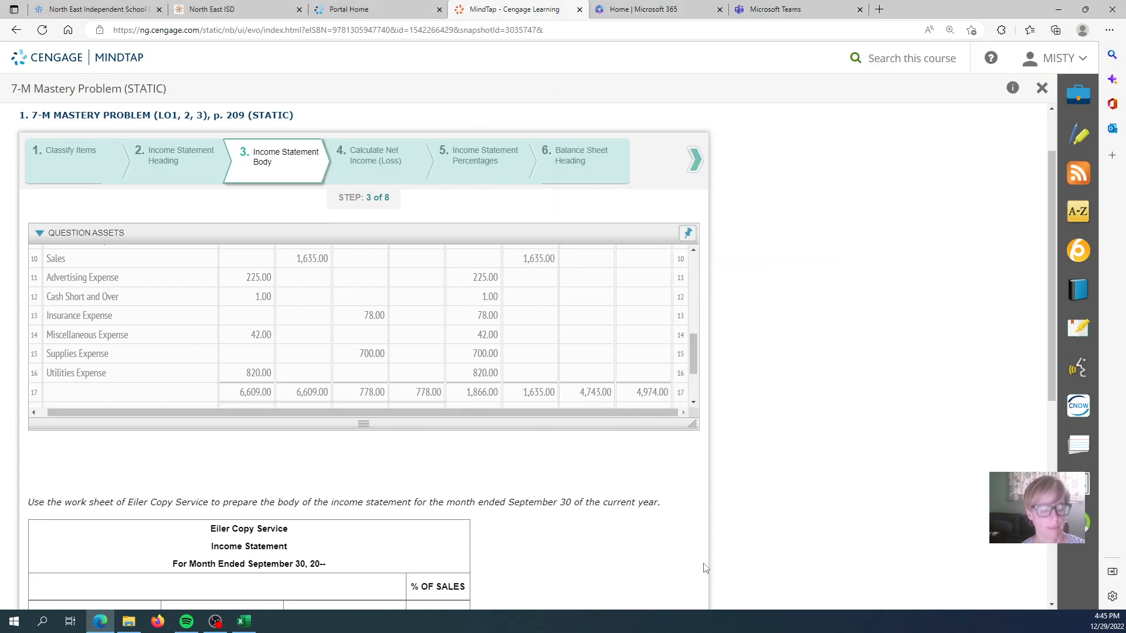
Switch to Excel and enter Revenue:, Sales and Expenses: in cells A8 to A10 of the income statement
{"action": "key", "text": "alt+Tab"}
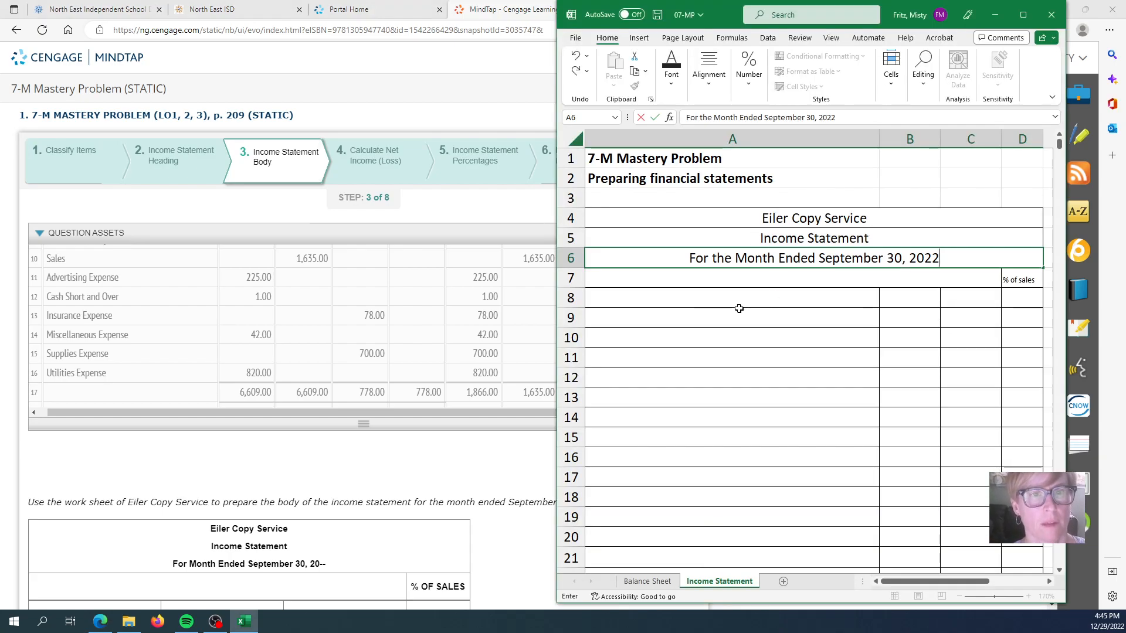
{"action": "left_click", "coordinate": [726, 297]}
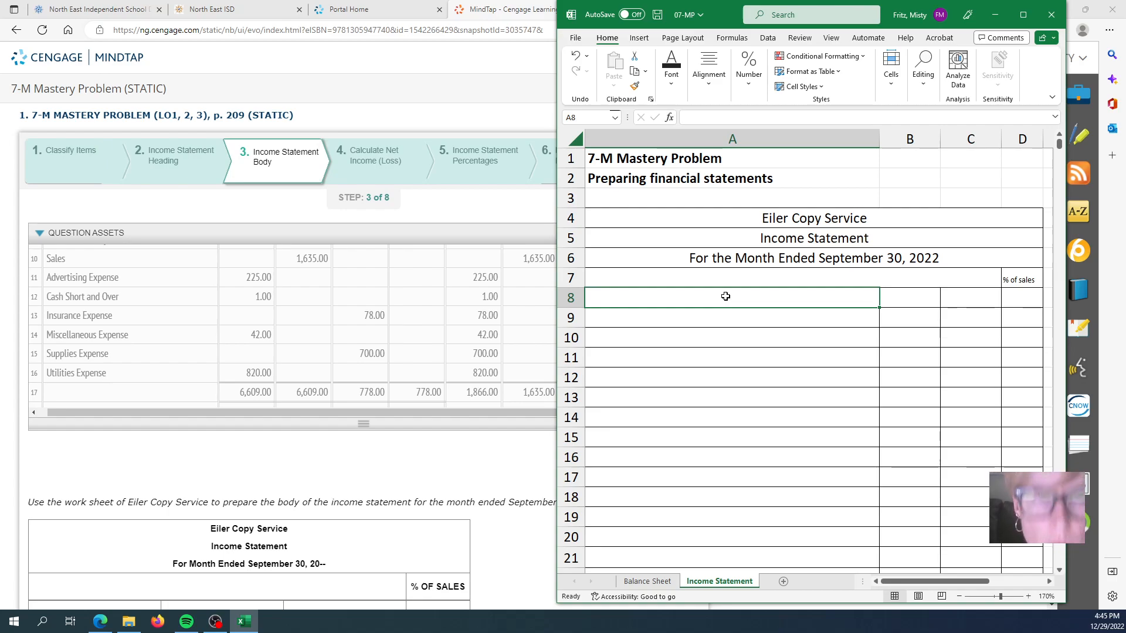
{"action": "type", "text": "Revenu"}
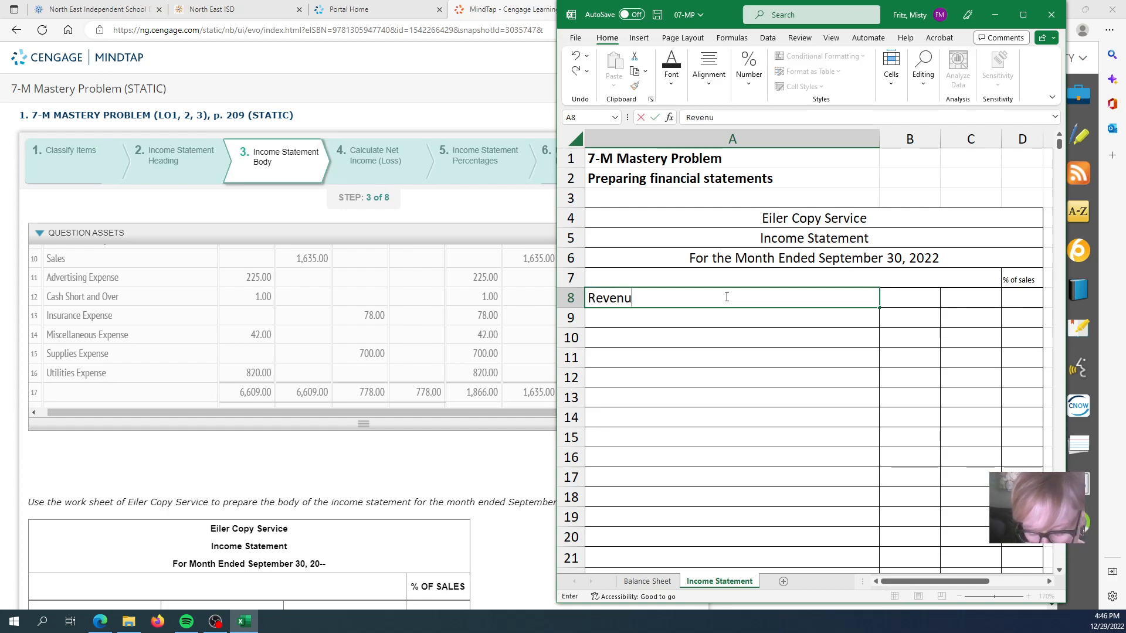
{"action": "type", "text": "e:"}
{"action": "key", "text": "Return"}
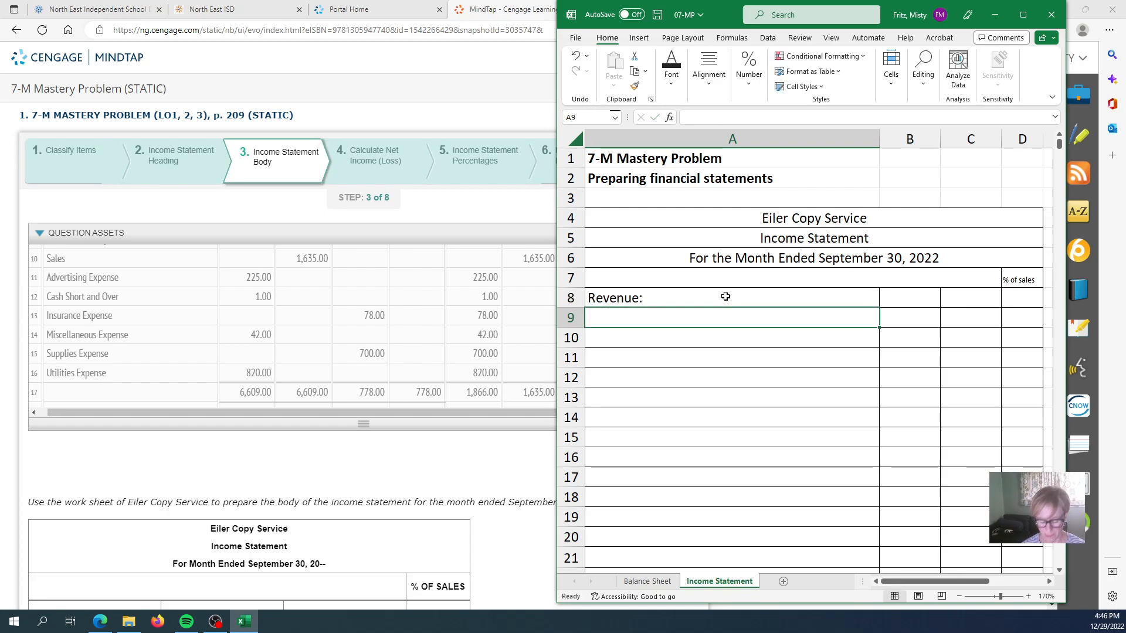
{"action": "type", "text": "Sales"}
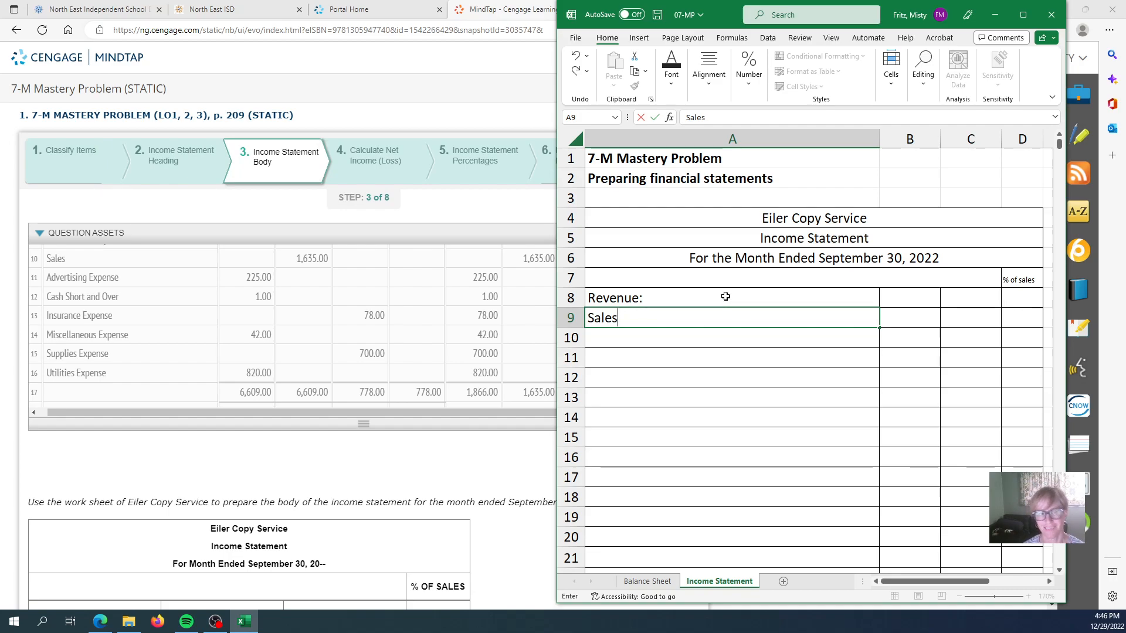
{"action": "key", "text": "Return"}
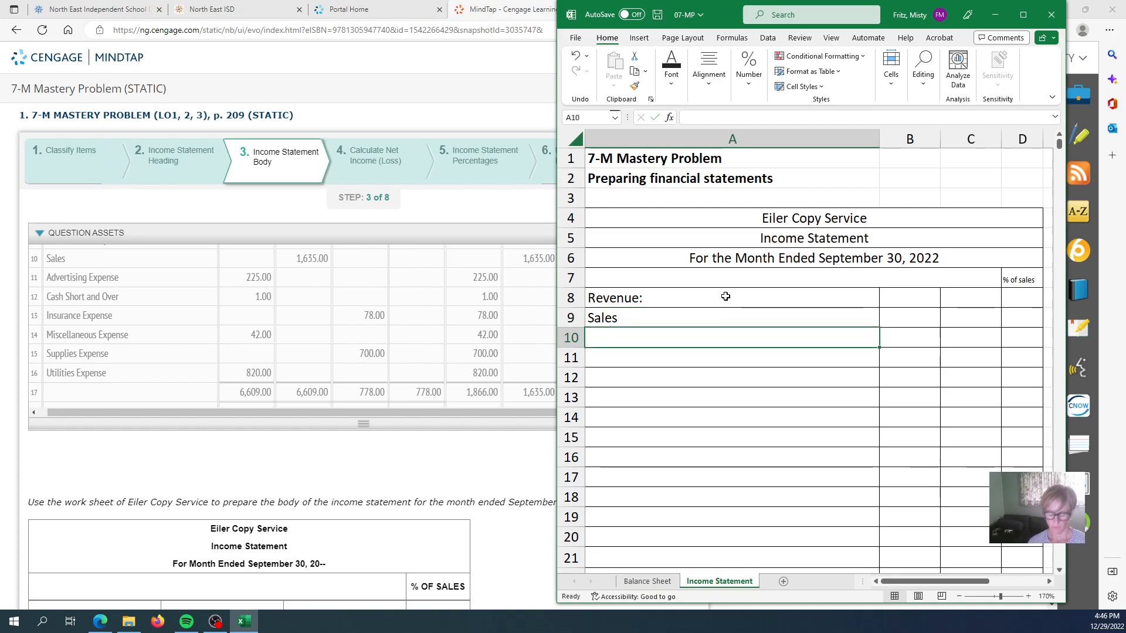
{"action": "type", "text": "Ex"}
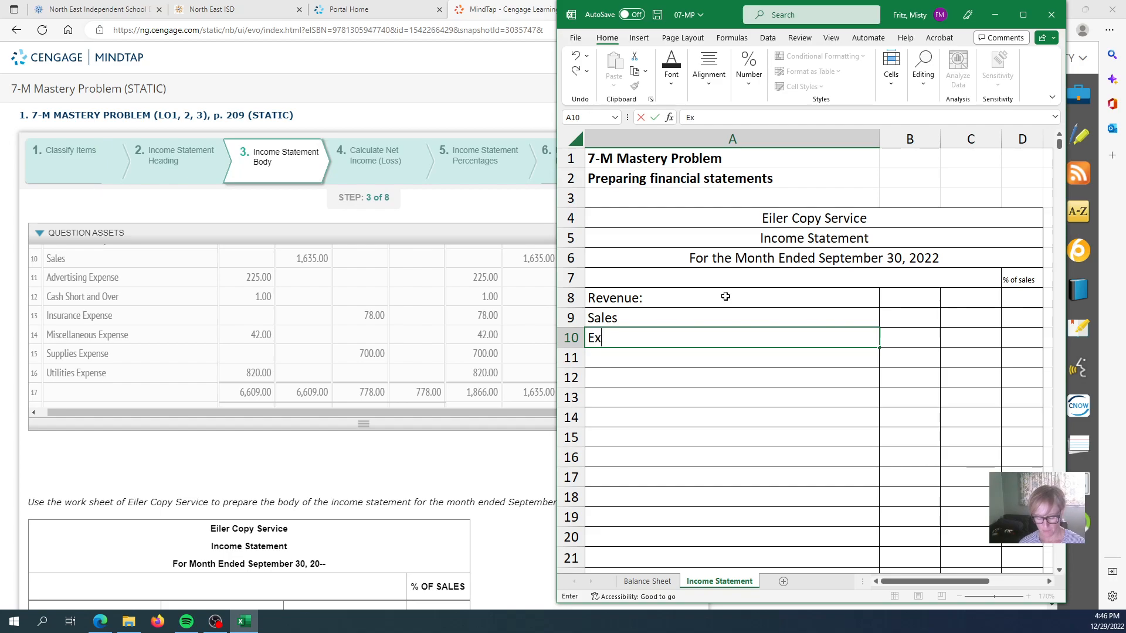
{"action": "type", "text": "penses:"}
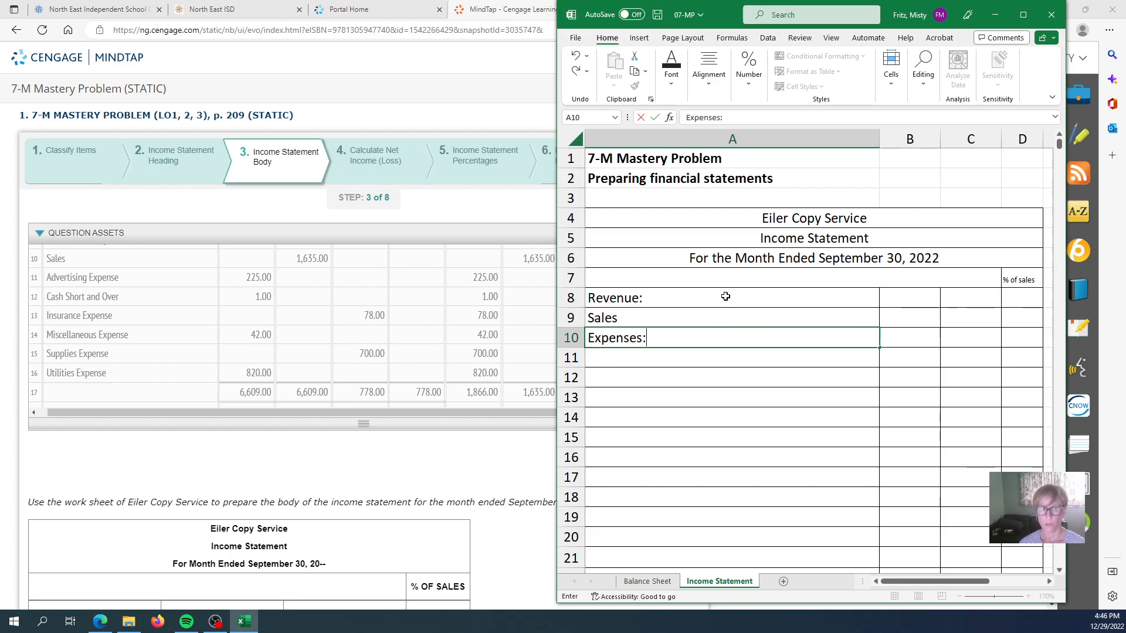
{"action": "key", "text": "Return"}
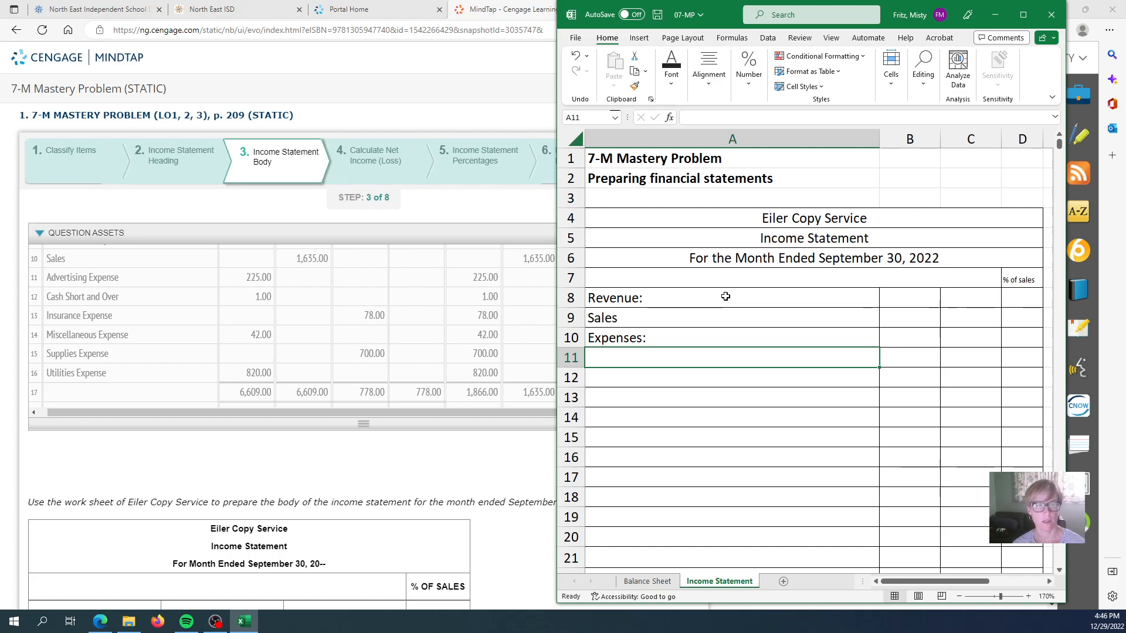
Enter 1635 as the Sales amount in cell C9
{"action": "left_click", "coordinate": [660, 320]}
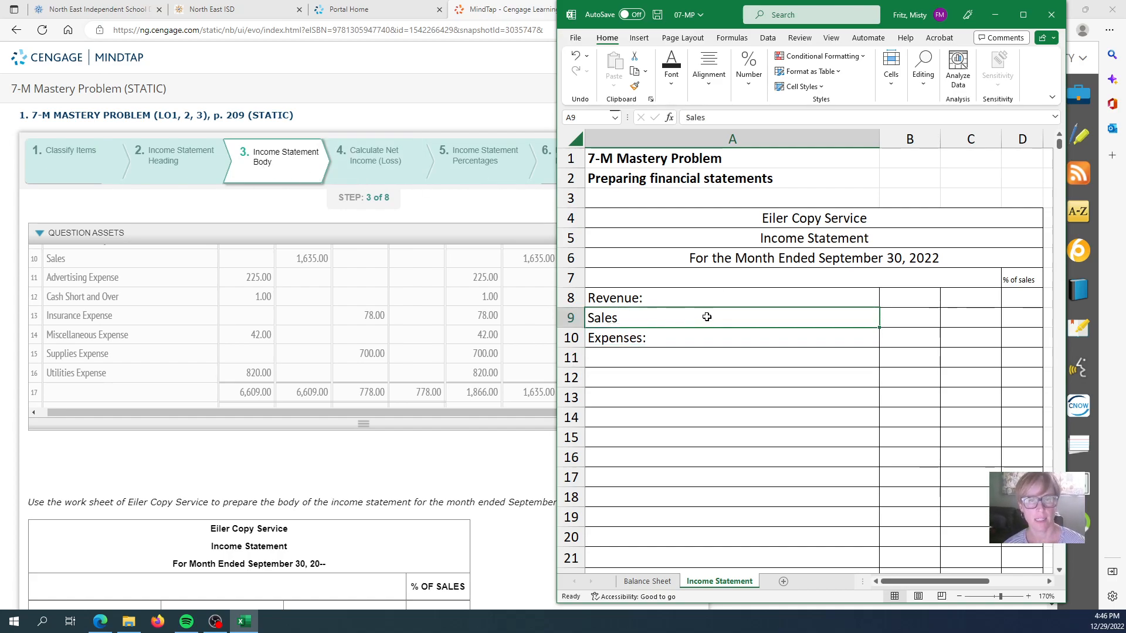
{"action": "left_click", "coordinate": [983, 316]}
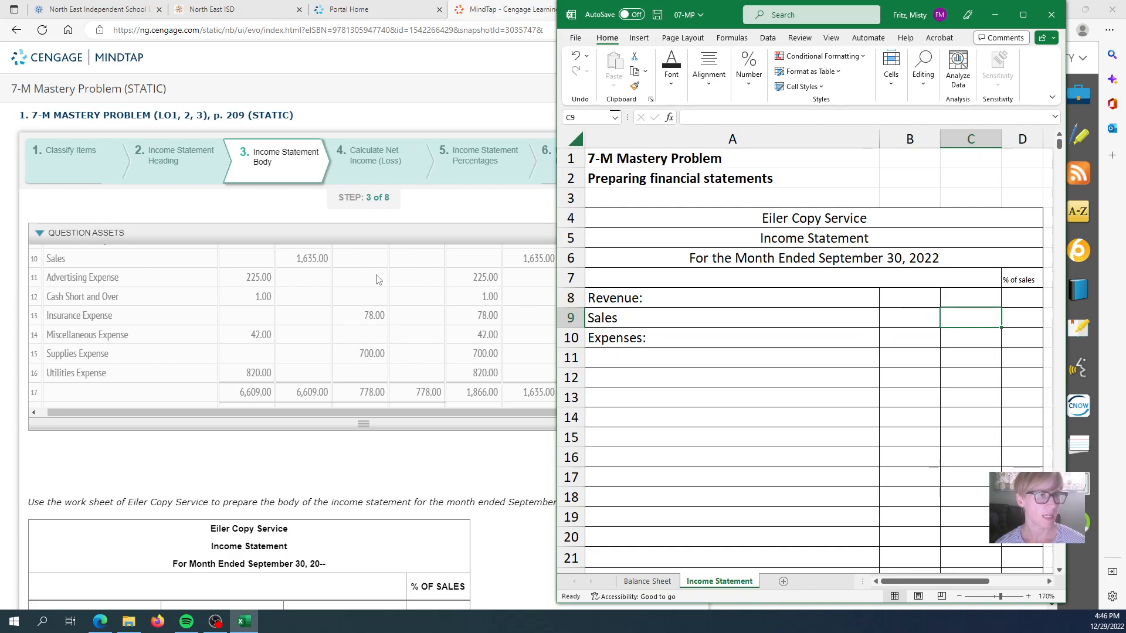
{"action": "type", "text": "1635"}
{"action": "key", "text": "Return"}
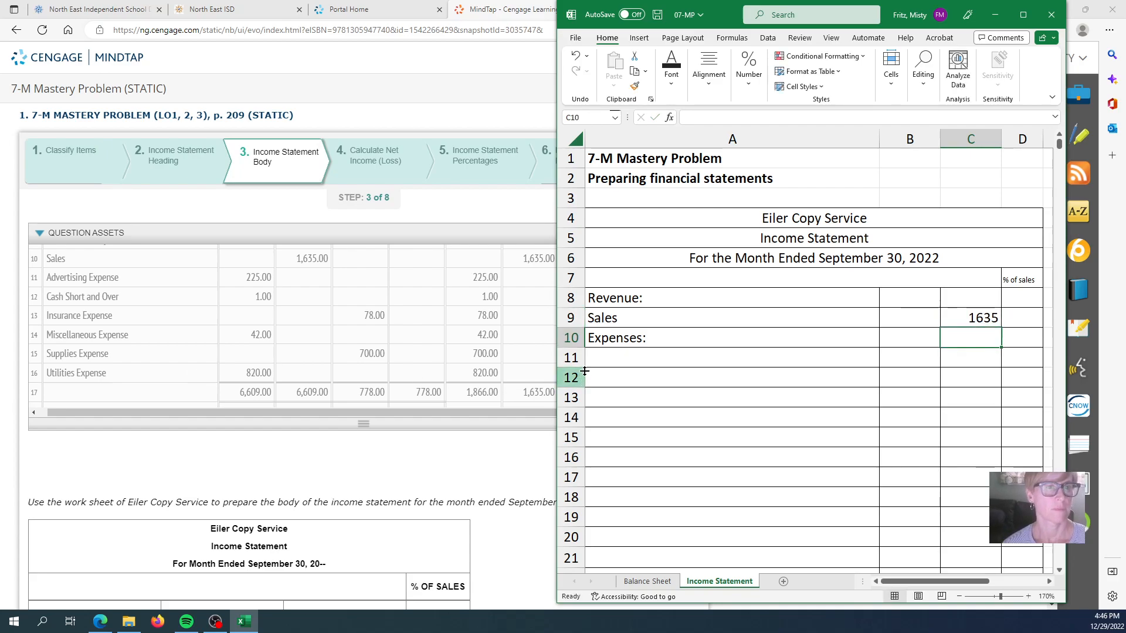
{"action": "key", "text": "Return"}
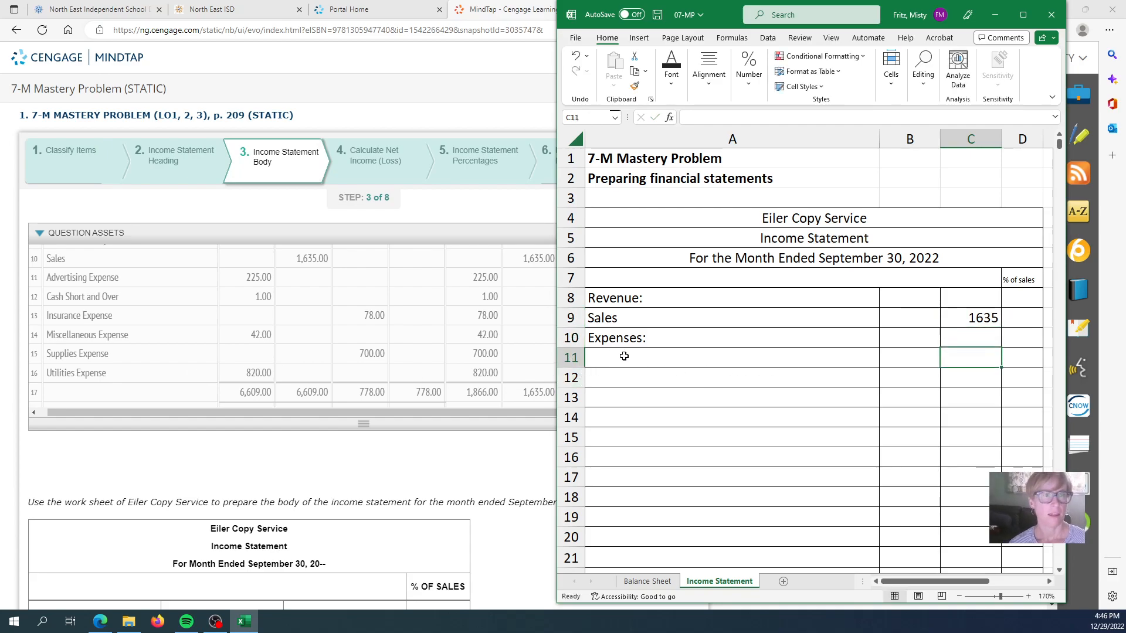
List advertising Expense, Cash Short and Over, and Insurance Expense in cells A11 to A13 under the Expenses heading
{"action": "left_click", "coordinate": [624, 355]}
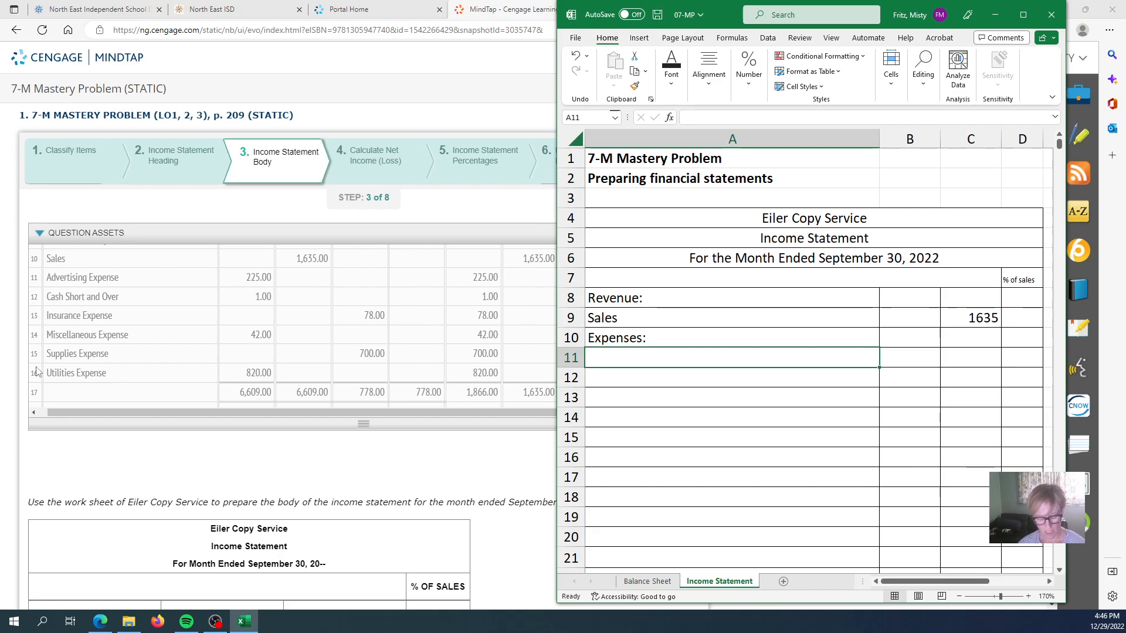
{"action": "type", "text": "adver"}
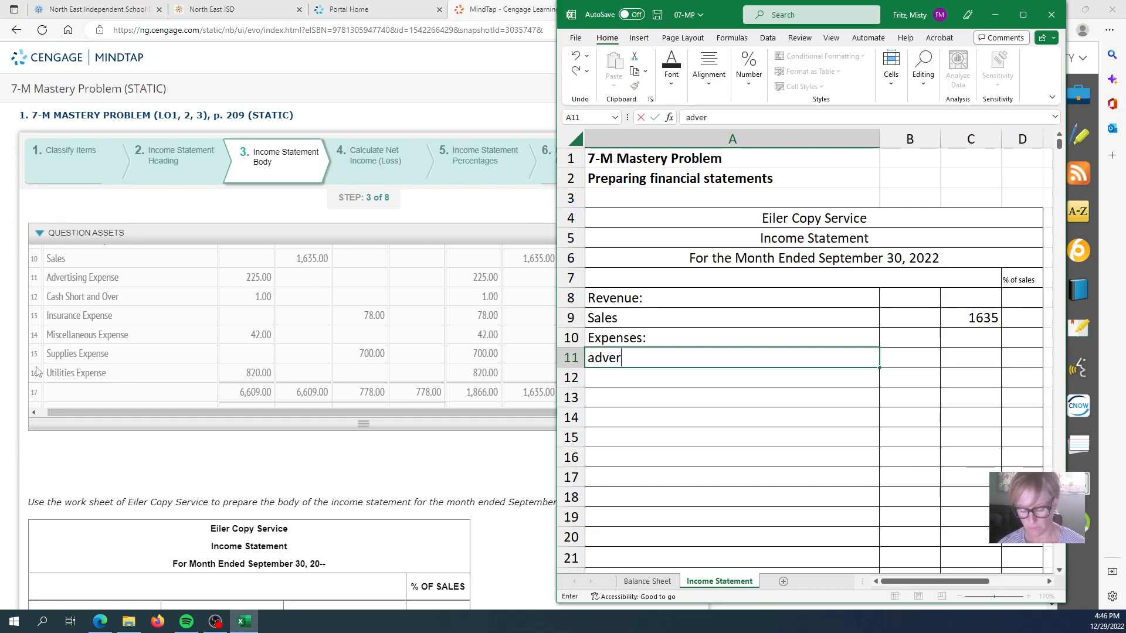
{"action": "type", "text": "tising Expense"}
{"action": "key", "text": "Return"}
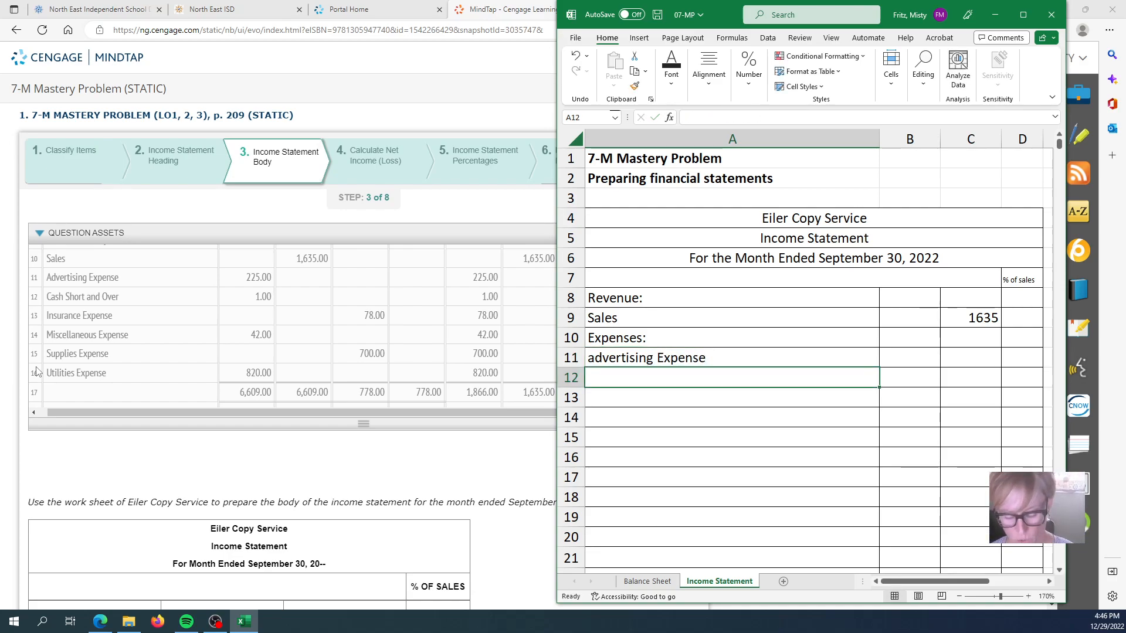
{"action": "type", "text": "Cash Short and Over"}
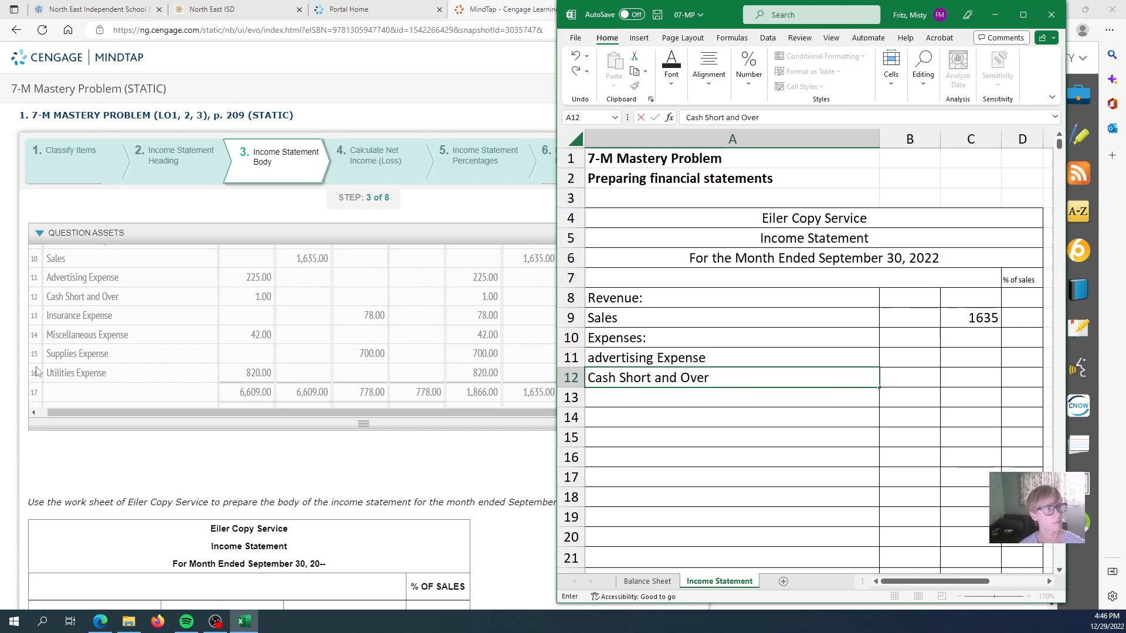
{"action": "key", "text": "Return"}
{"action": "type", "text": "In"}
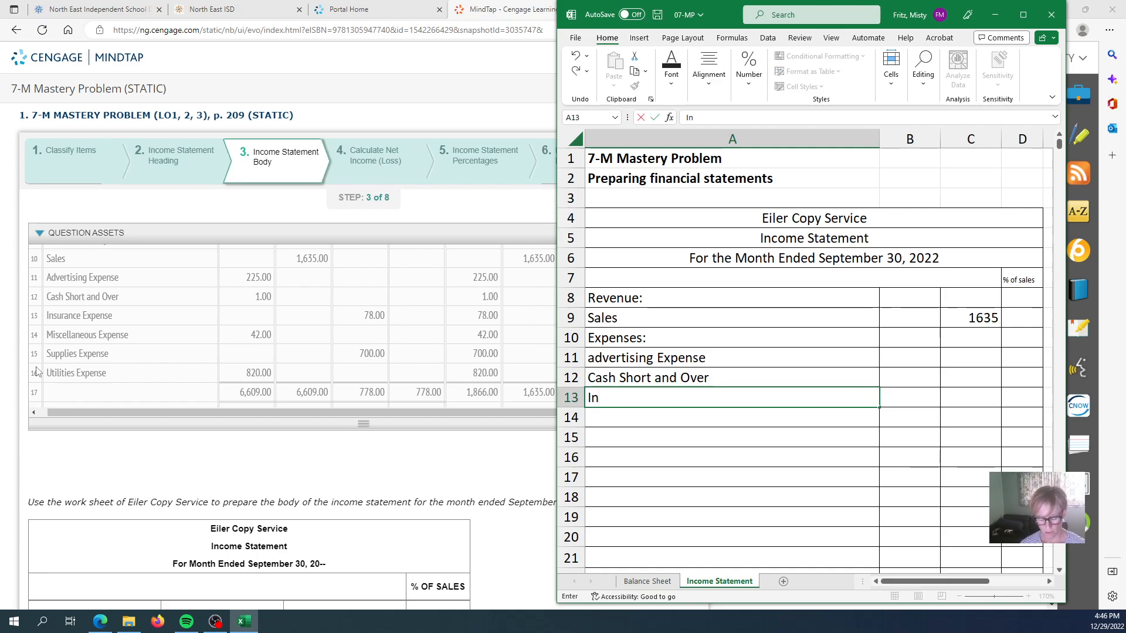
{"action": "type", "text": "surance E"}
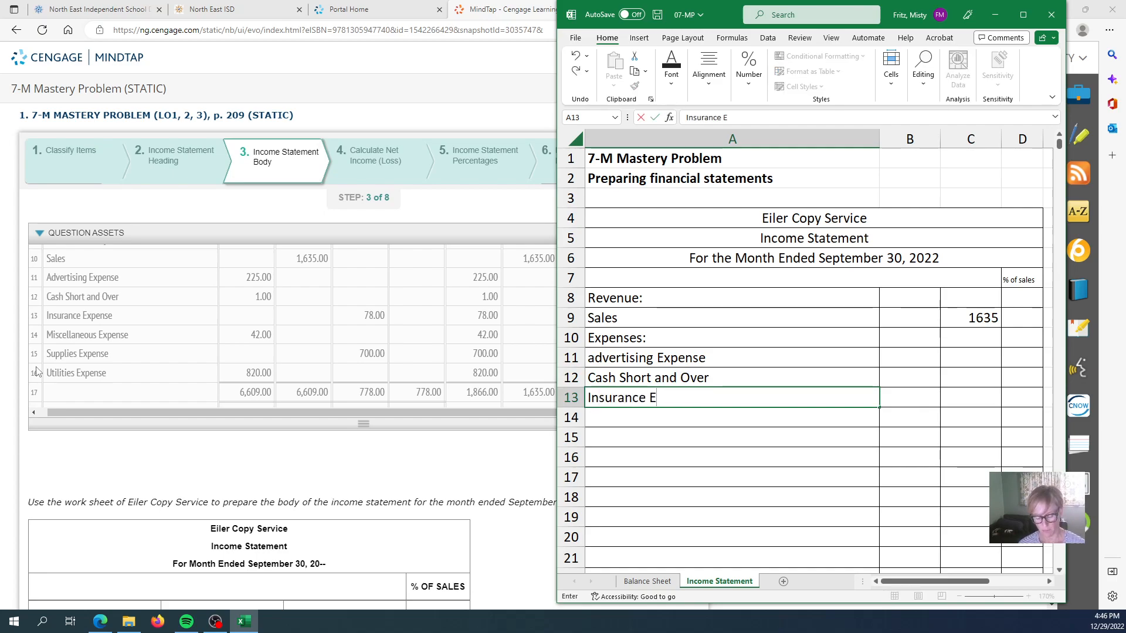
{"action": "type", "text": "xpense"}
{"action": "key", "text": "Return"}
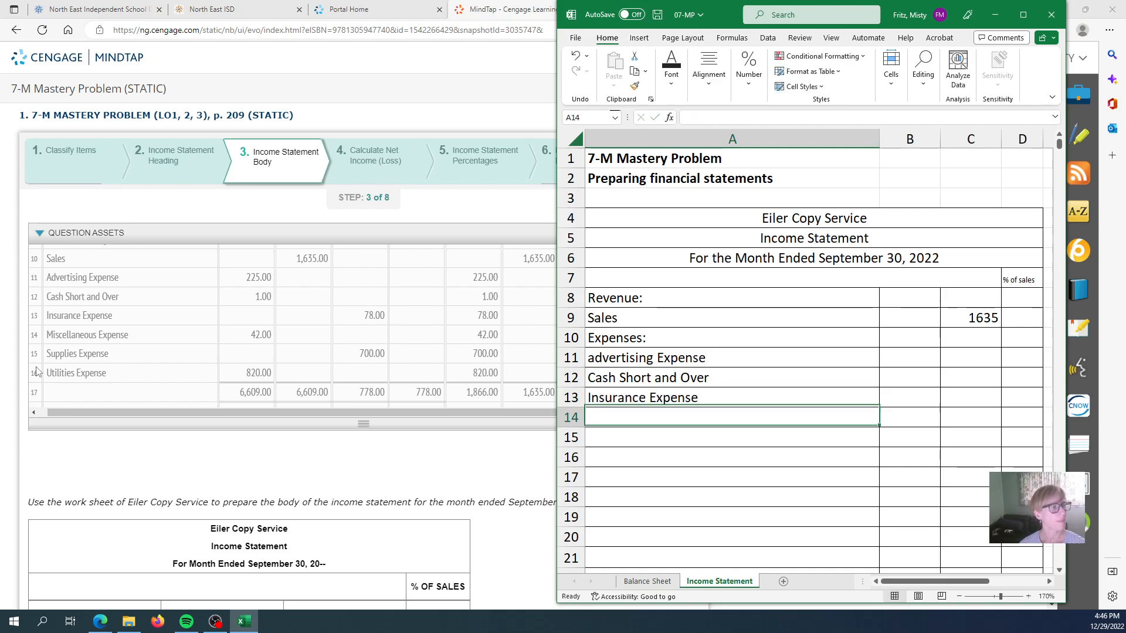
Continue the expense list with Misc. Expense, Supplies Expense and Utiities expense in cells A14 to A16
{"action": "type", "text": "Misc. Expense"}
{"action": "key", "text": "Return"}
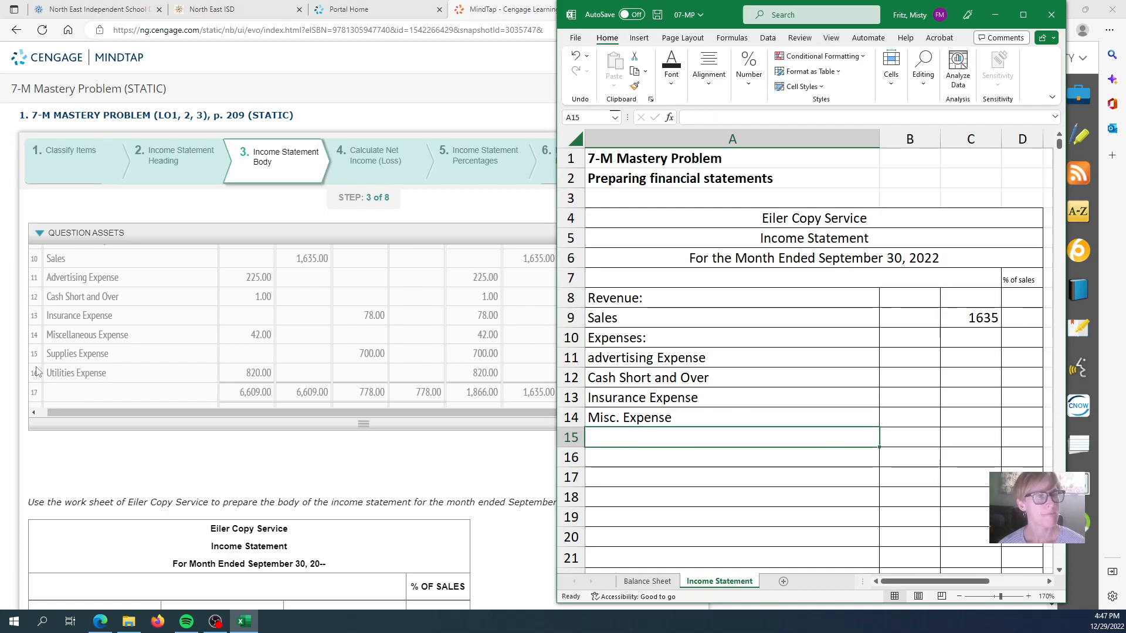
{"action": "type", "text": "Sup"}
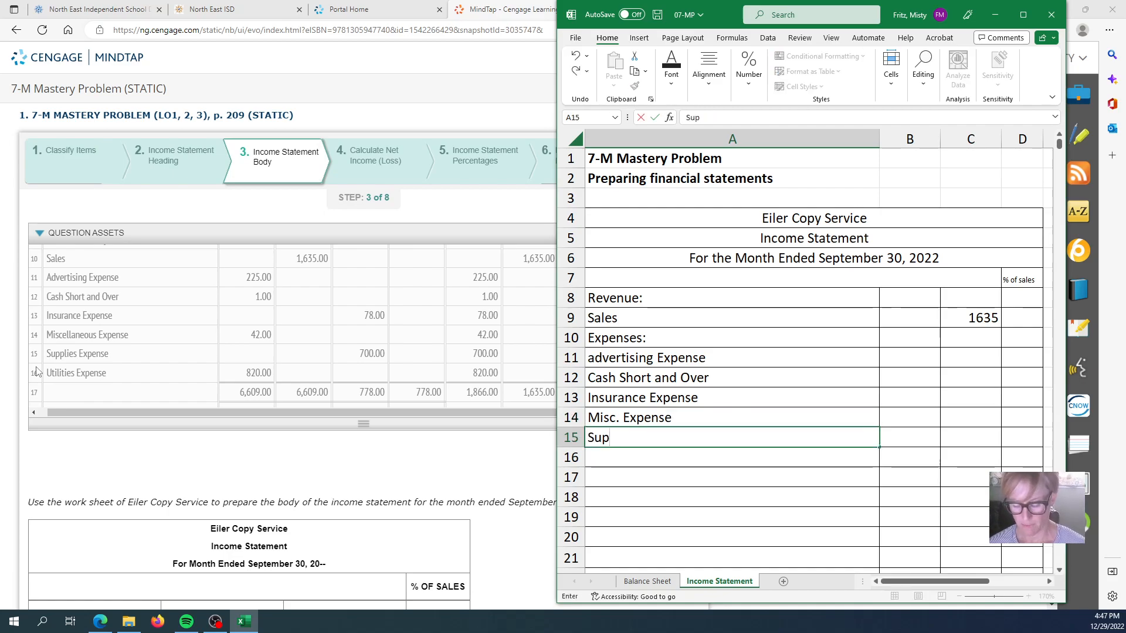
{"action": "type", "text": "plies Expense"}
{"action": "key", "text": "Return"}
{"action": "type", "text": "Utiities expense"}
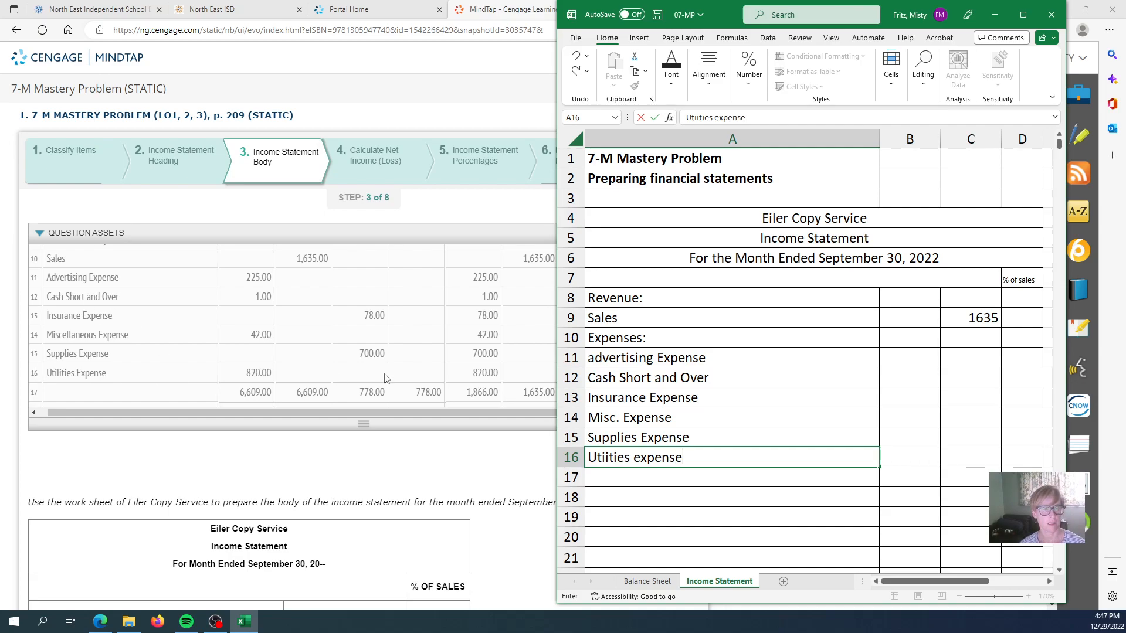
Capitalize the A of Advertising in cell A11 and the E of Expense in cell A16
{"action": "double_click", "coordinate": [594, 362]}
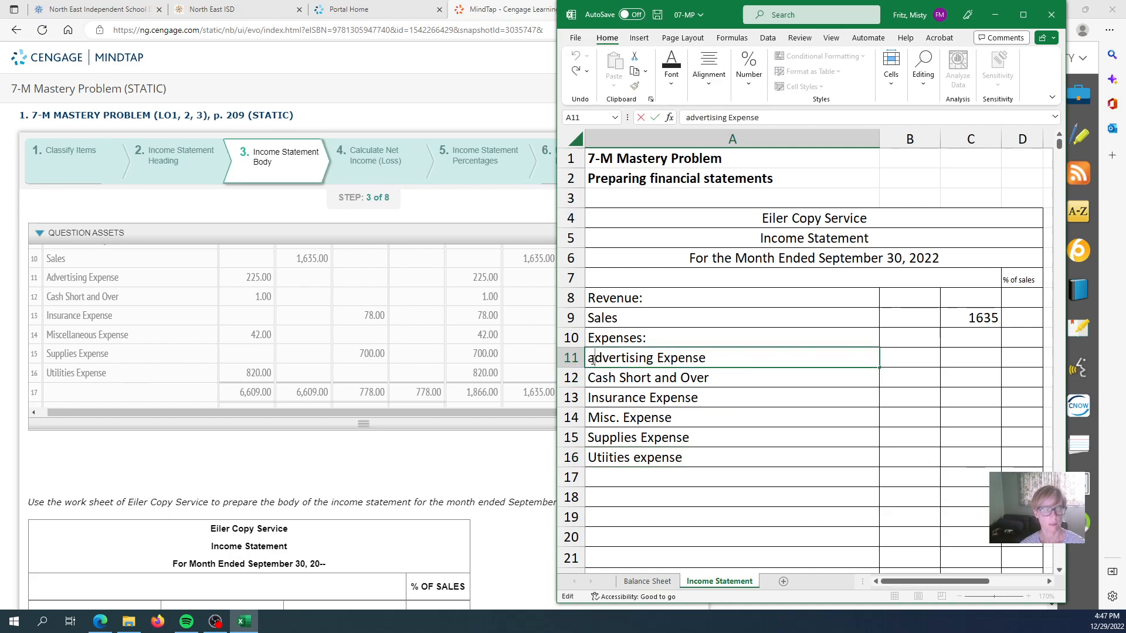
{"action": "key", "text": "BackSpace"}
{"action": "type", "text": "A"}
{"action": "double_click", "coordinate": [637, 459]}
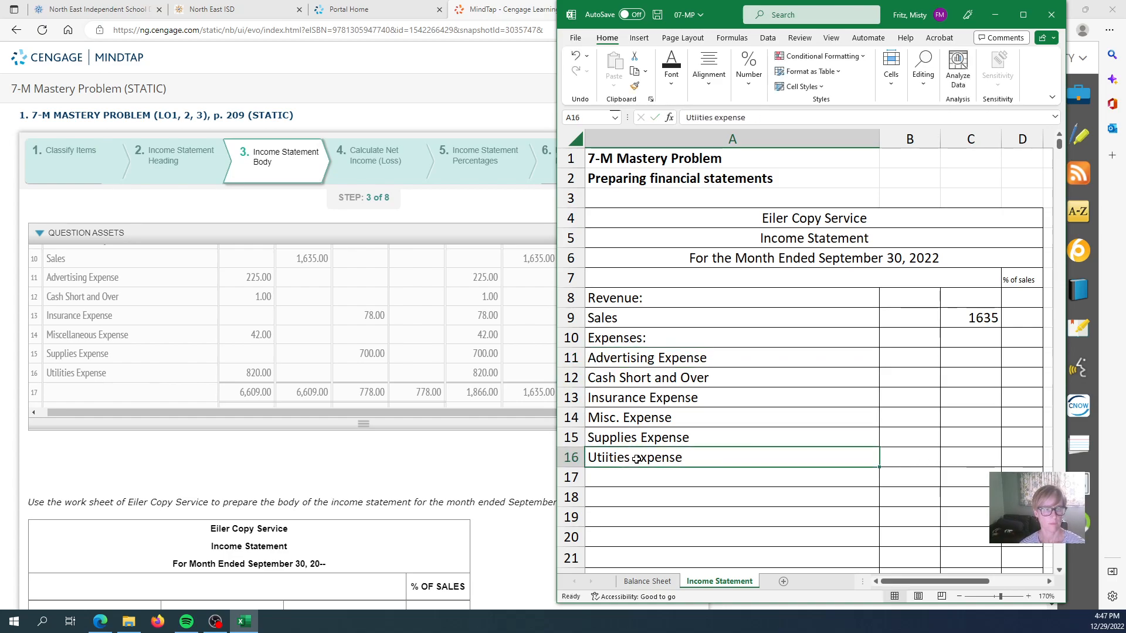
{"action": "key", "text": "BackSpace"}
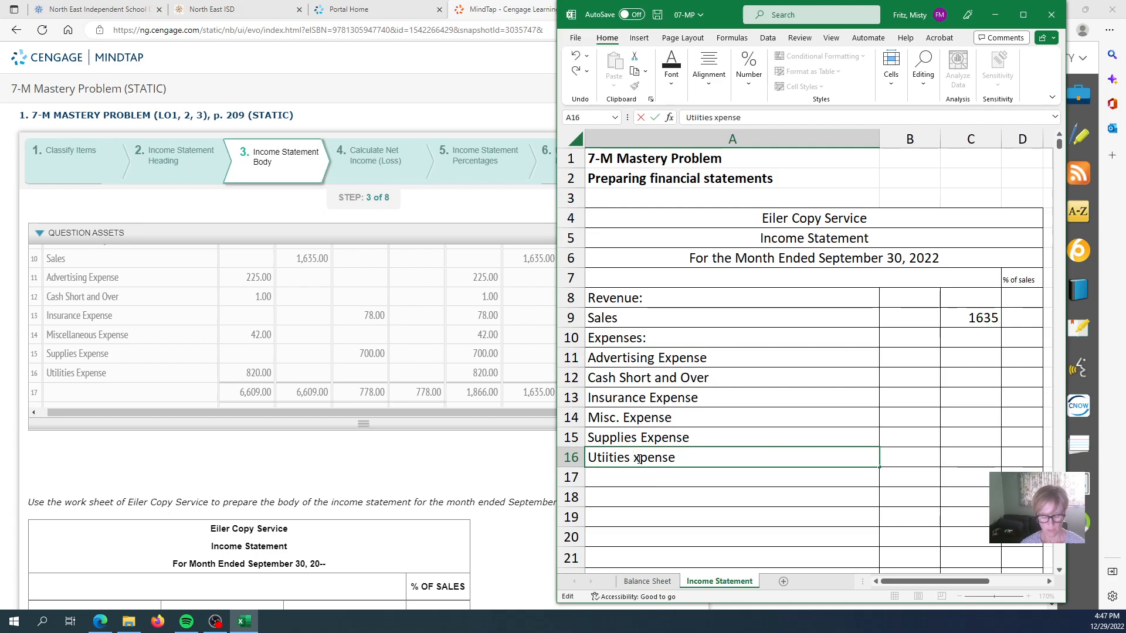
{"action": "type", "text": "E"}
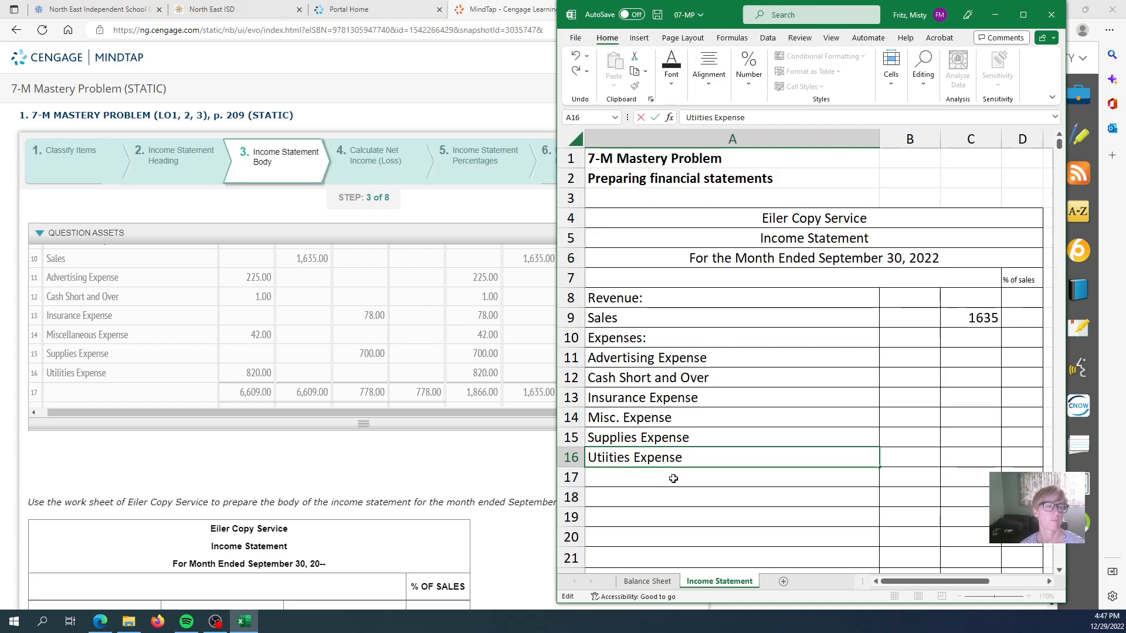
Enter the label Total Expense in cell A17 below the expense list
{"action": "left_click", "coordinate": [641, 482]}
{"action": "type", "text": "T"}
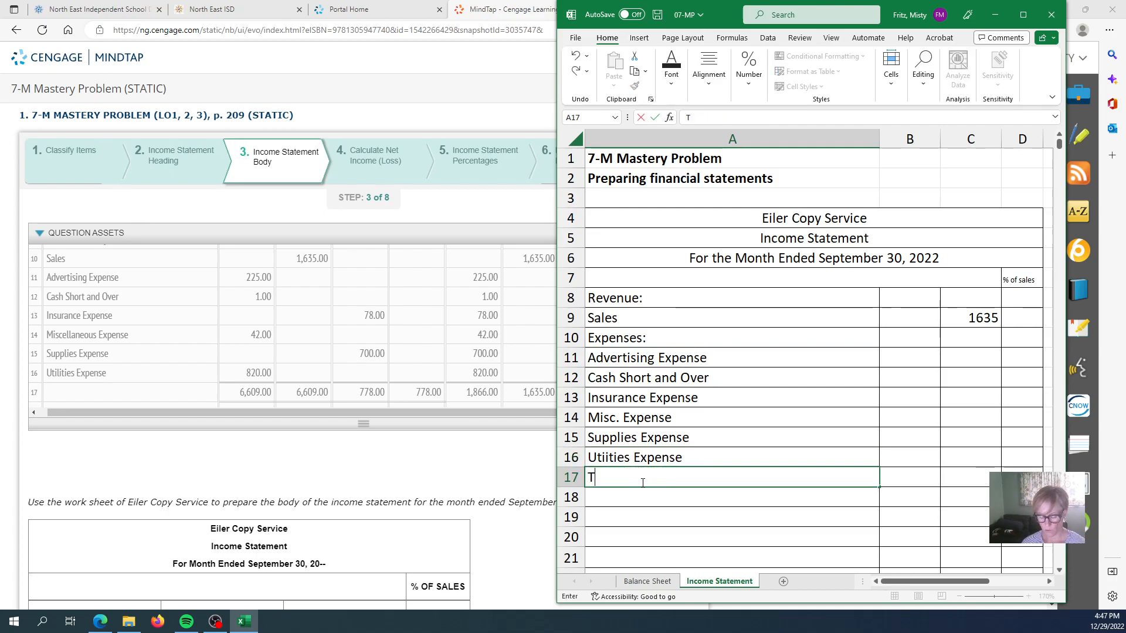
{"action": "type", "text": "otal r"}
{"action": "type", "text": "Expense"}
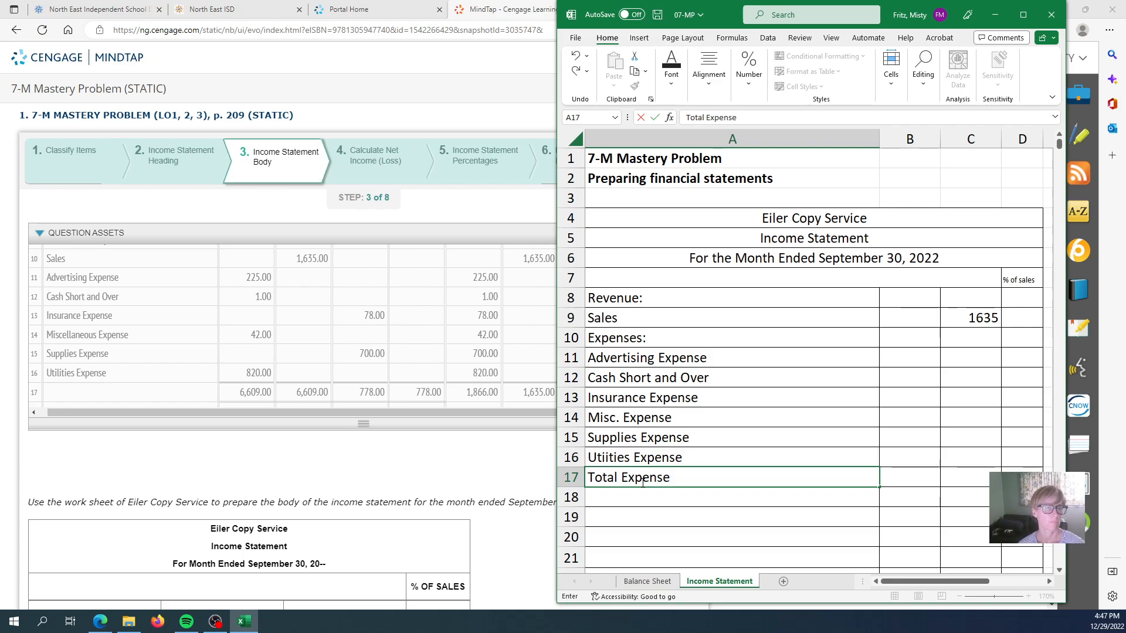
{"action": "left_click", "coordinate": [766, 299]}
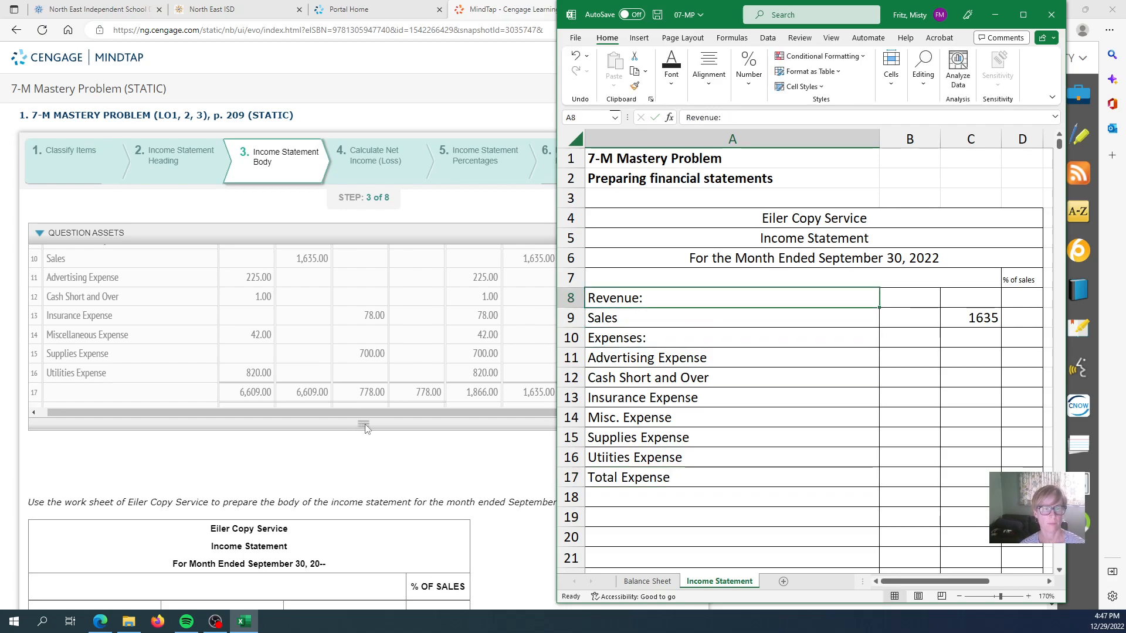
Check the MindTap work sheet and enter 225 as the Advertising Expense amount in cell B11
{"action": "left_click", "coordinate": [902, 362]}
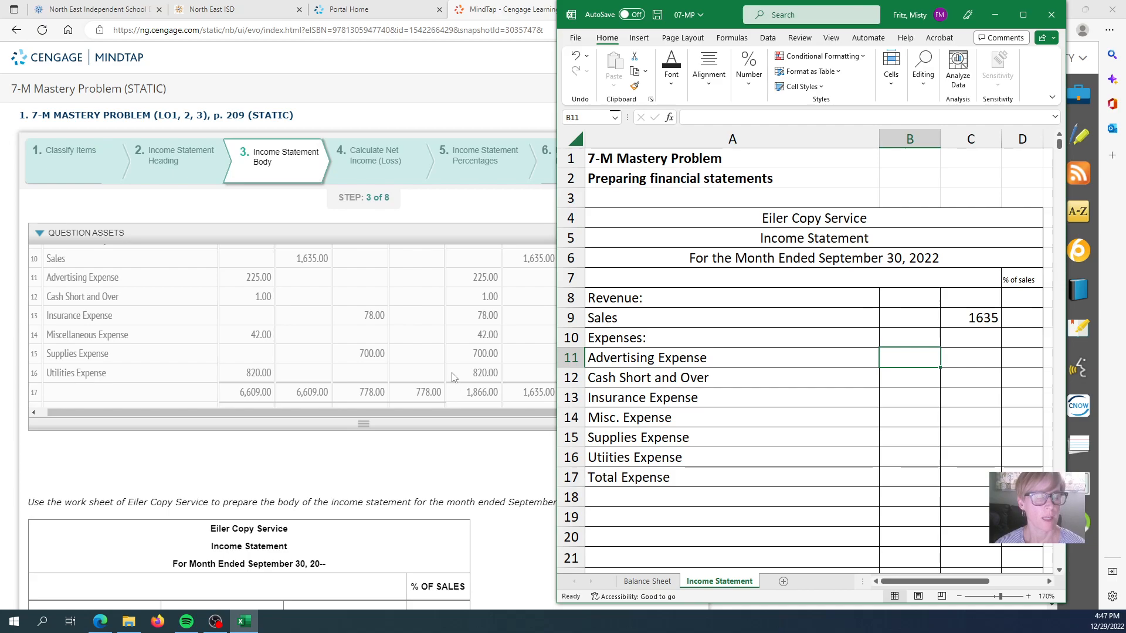
{"action": "left_click", "coordinate": [431, 356]}
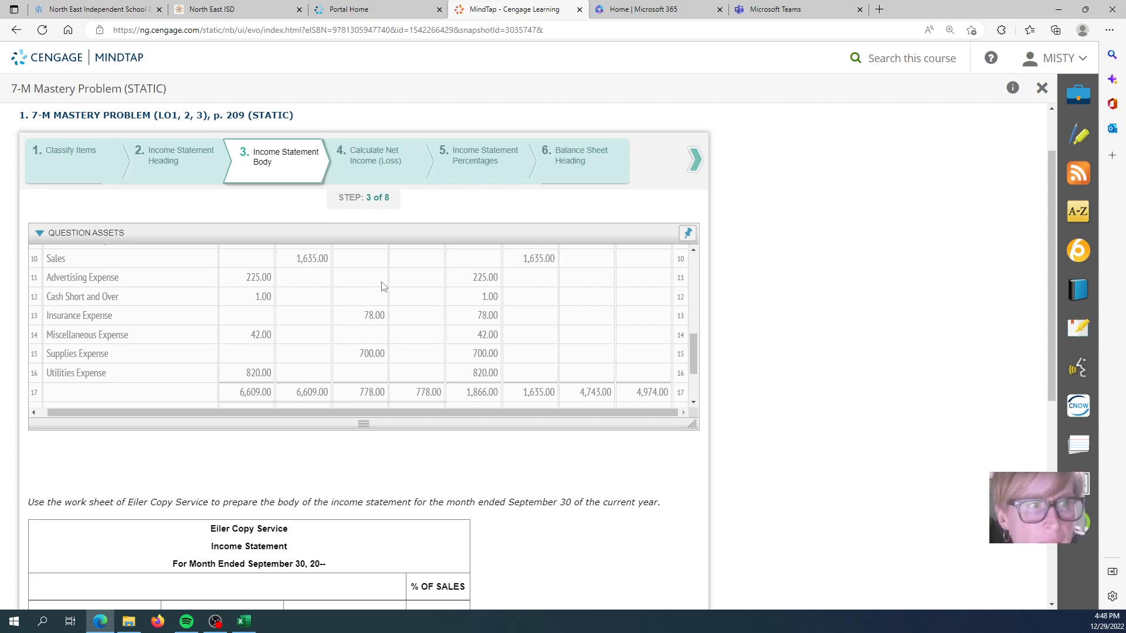
{"action": "key", "text": "alt+Tab"}
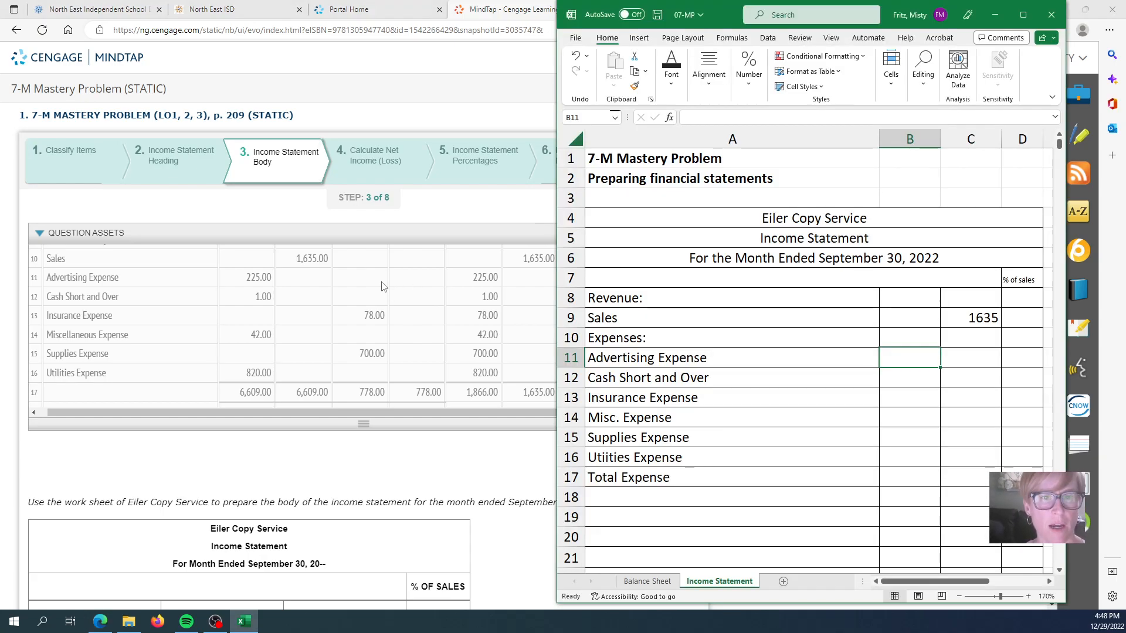
{"action": "type", "text": "225"}
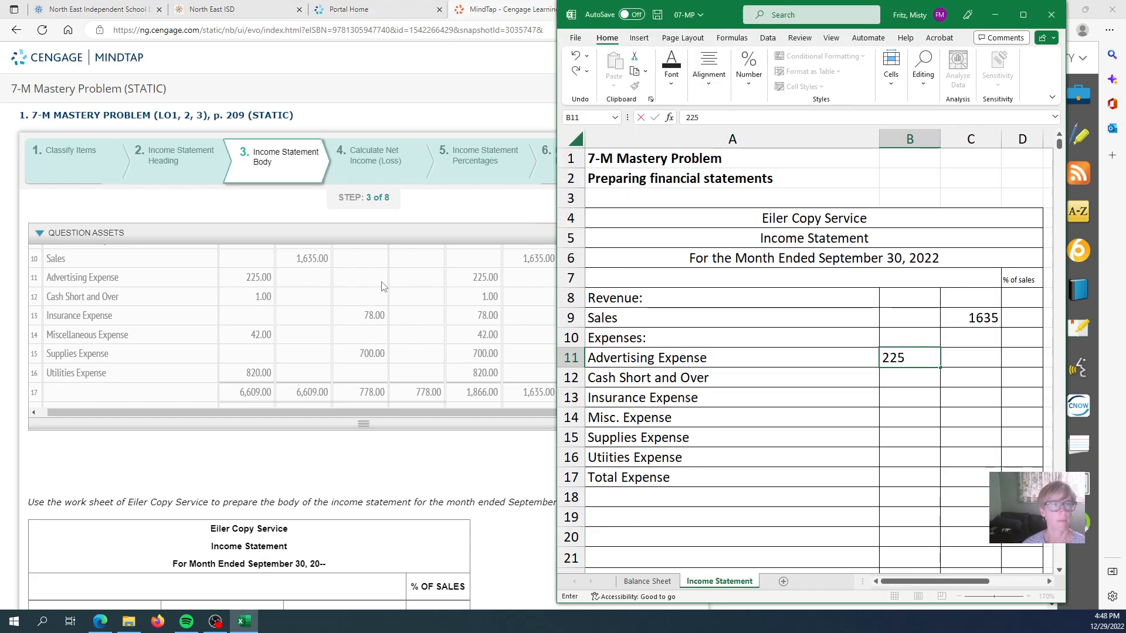
{"action": "key", "text": "Return"}
{"action": "key", "text": "Return"}
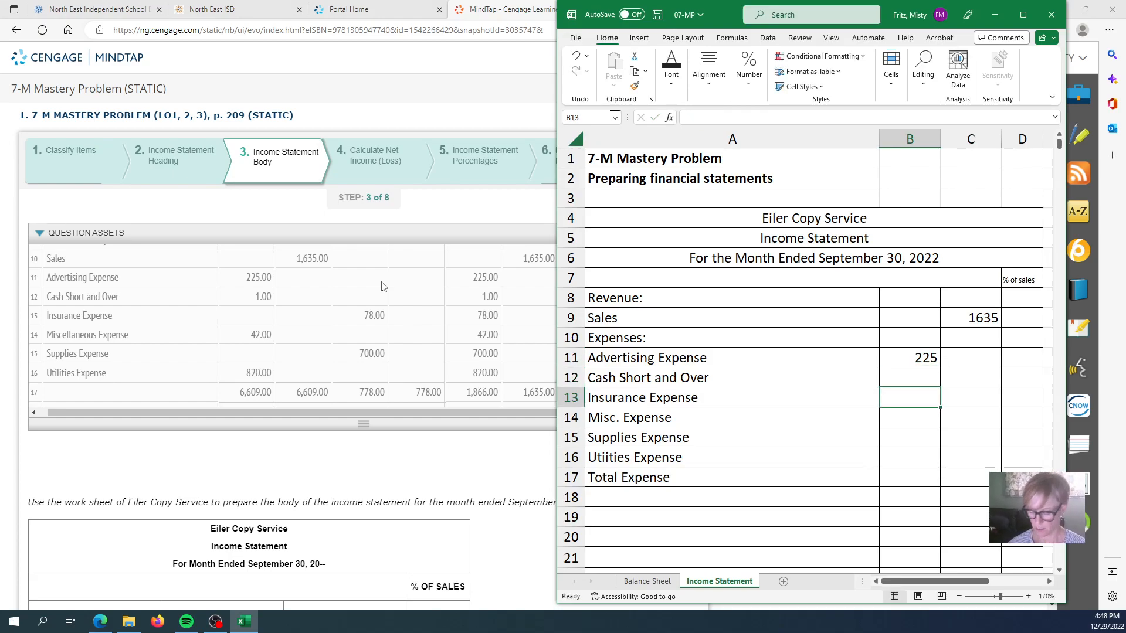
Enter the remaining expense amounts 1, 78, 42, 700 and 820 in cells B12 to B16
{"action": "left_click", "coordinate": [916, 377]}
{"action": "type", "text": "1"}
{"action": "key", "text": "Return"}
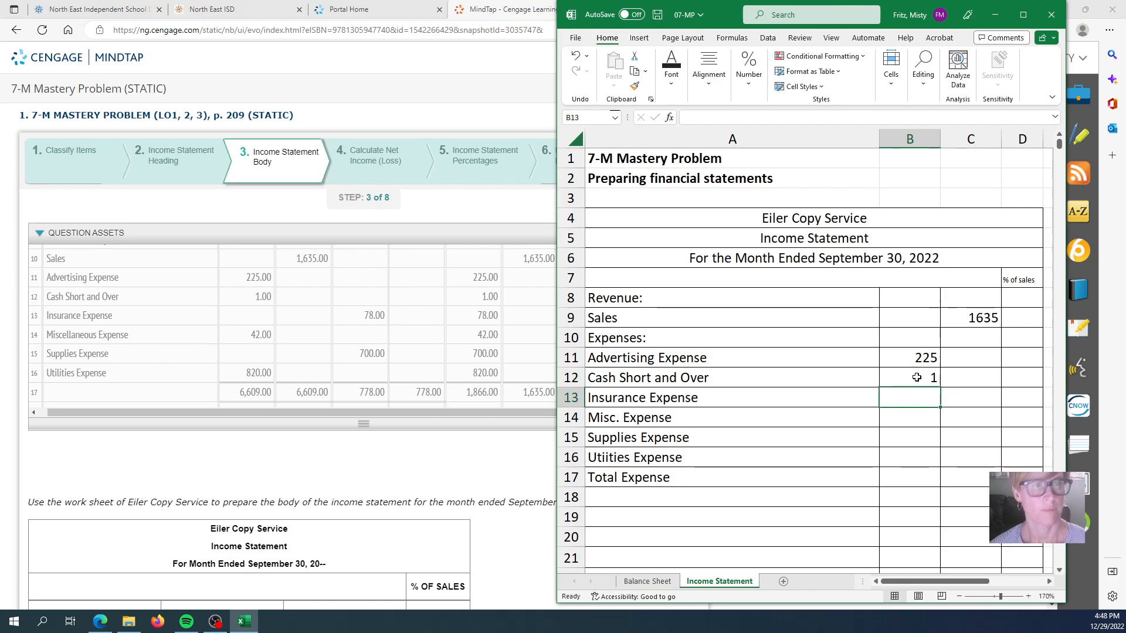
{"action": "type", "text": "78"}
{"action": "key", "text": "Return"}
{"action": "type", "text": "42"}
{"action": "key", "text": "Return"}
{"action": "type", "text": "700"}
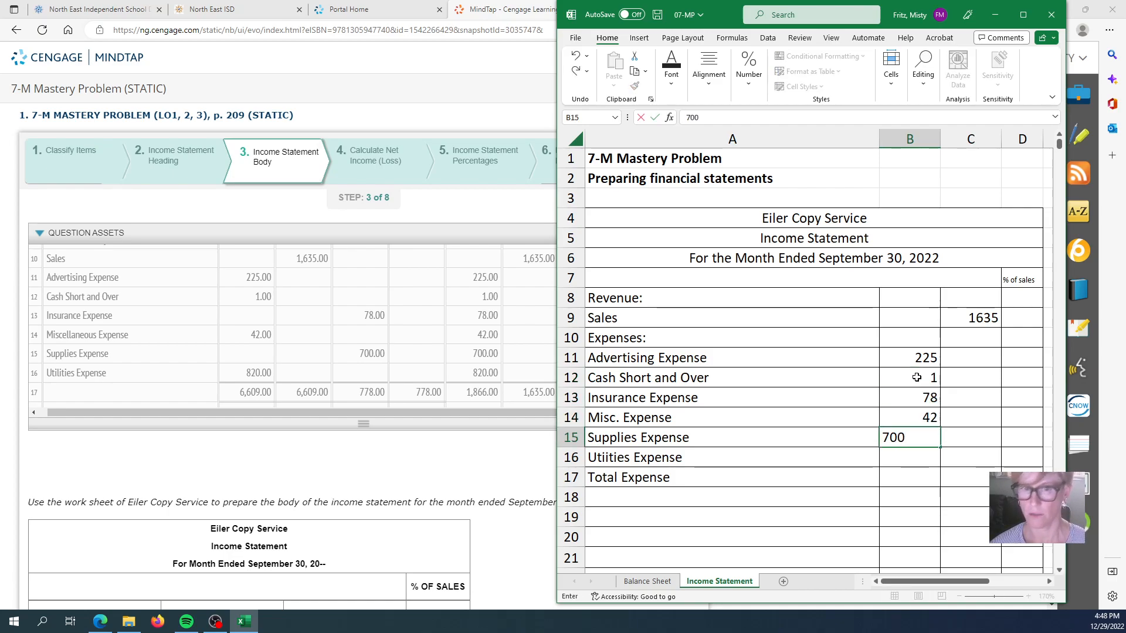
{"action": "key", "text": "Return"}
{"action": "type", "text": "820"}
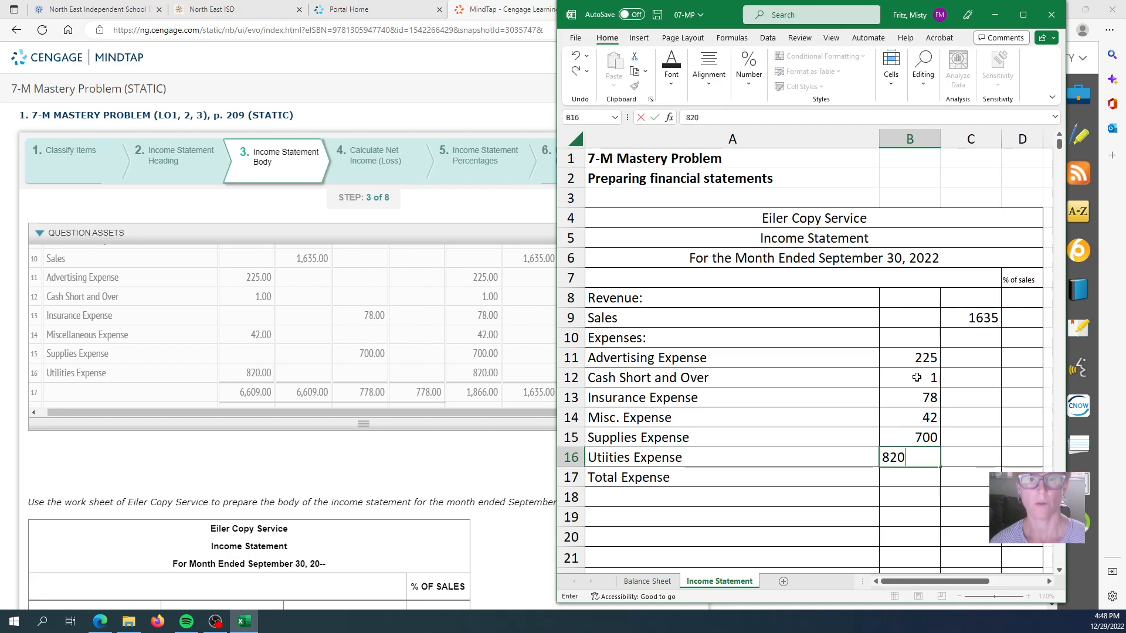
{"action": "key", "text": "Return"}
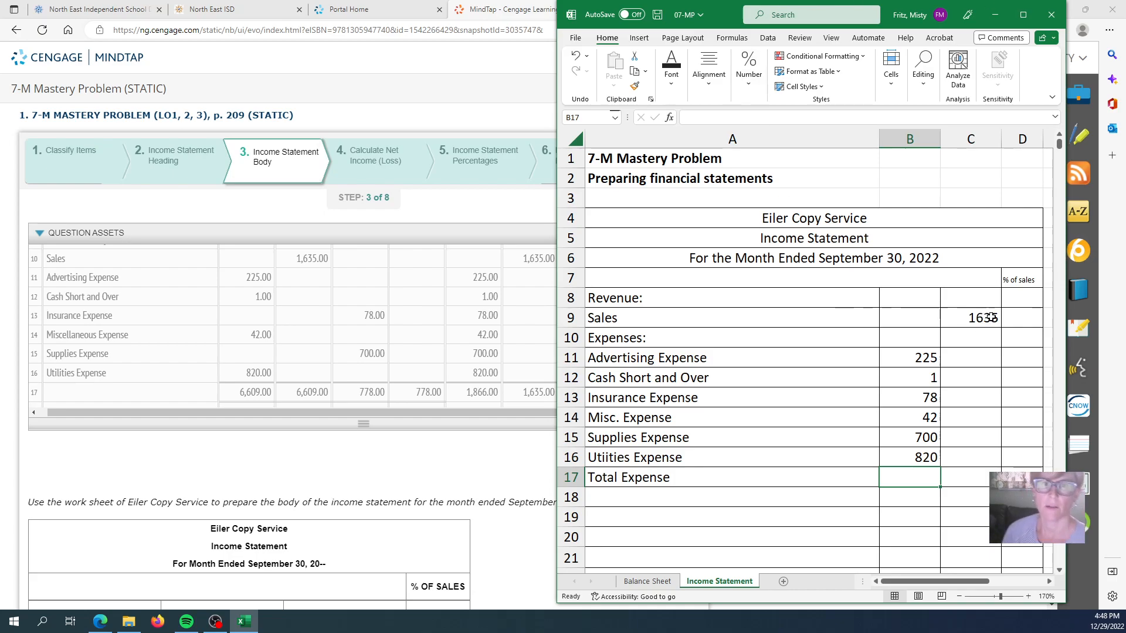
Copy the calculated sum of the expense amounts in B11:B16 and paste it as Total Expense in cell C17
{"action": "left_click", "coordinate": [991, 317]}
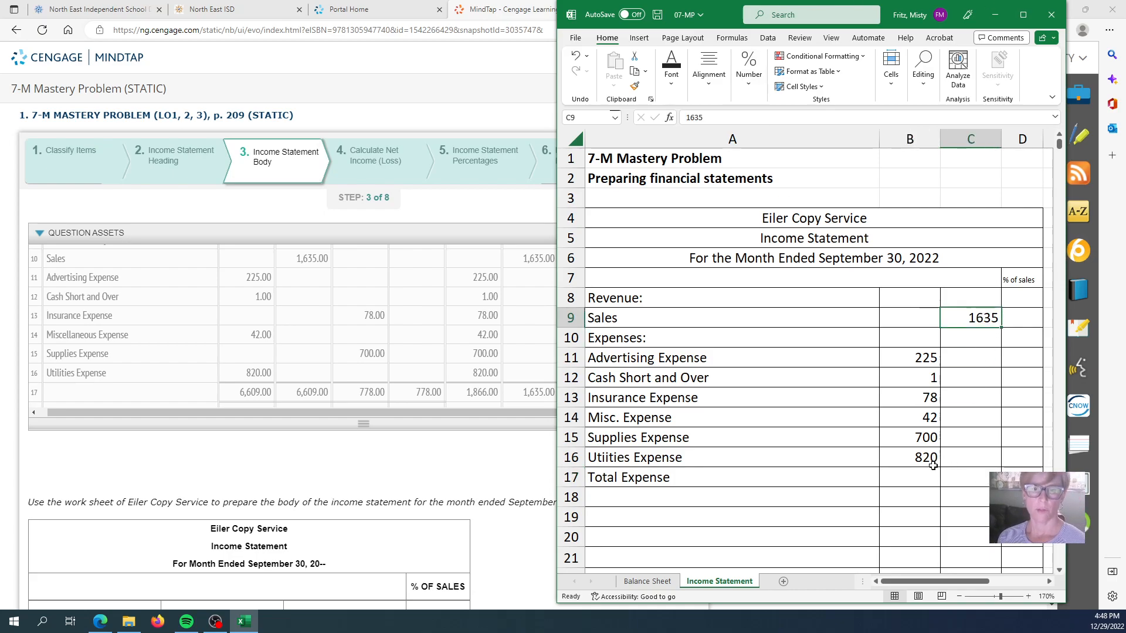
{"action": "left_click", "coordinate": [967, 480]}
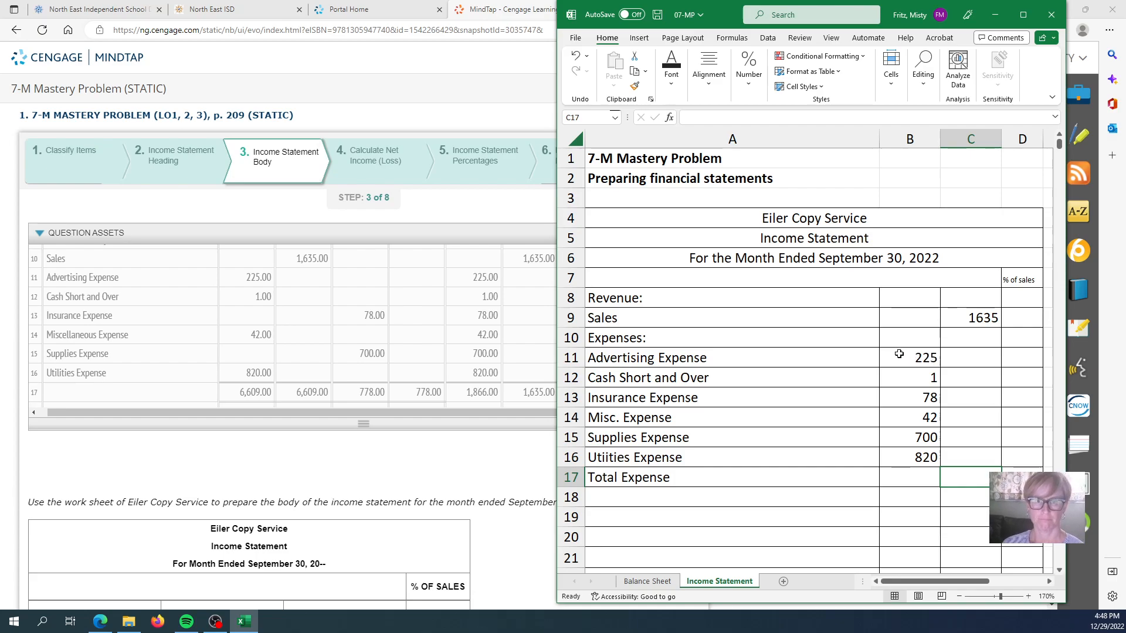
{"action": "left_click_drag", "start_coordinate": [909, 354], "coordinate": [931, 457]}
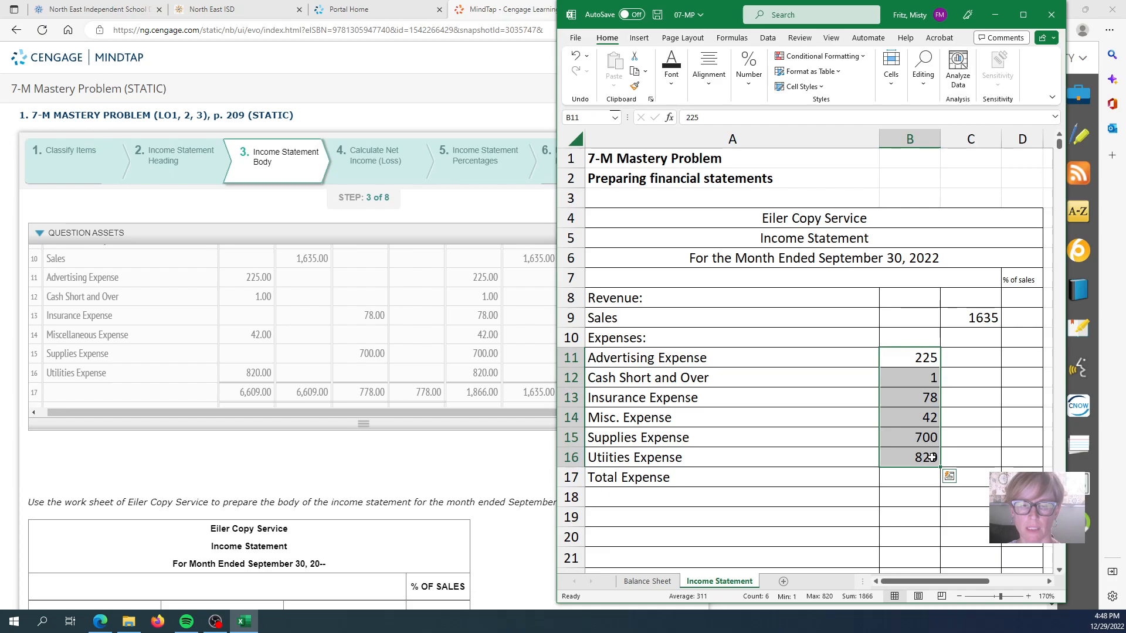
{"action": "left_click", "coordinate": [856, 597]}
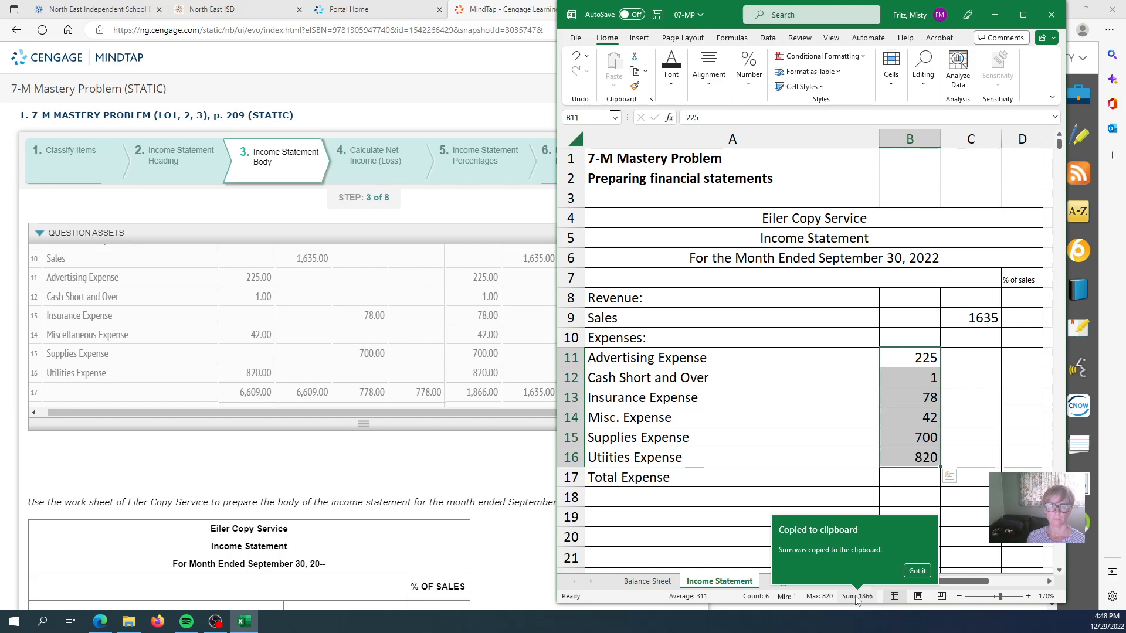
{"action": "left_click", "coordinate": [920, 570]}
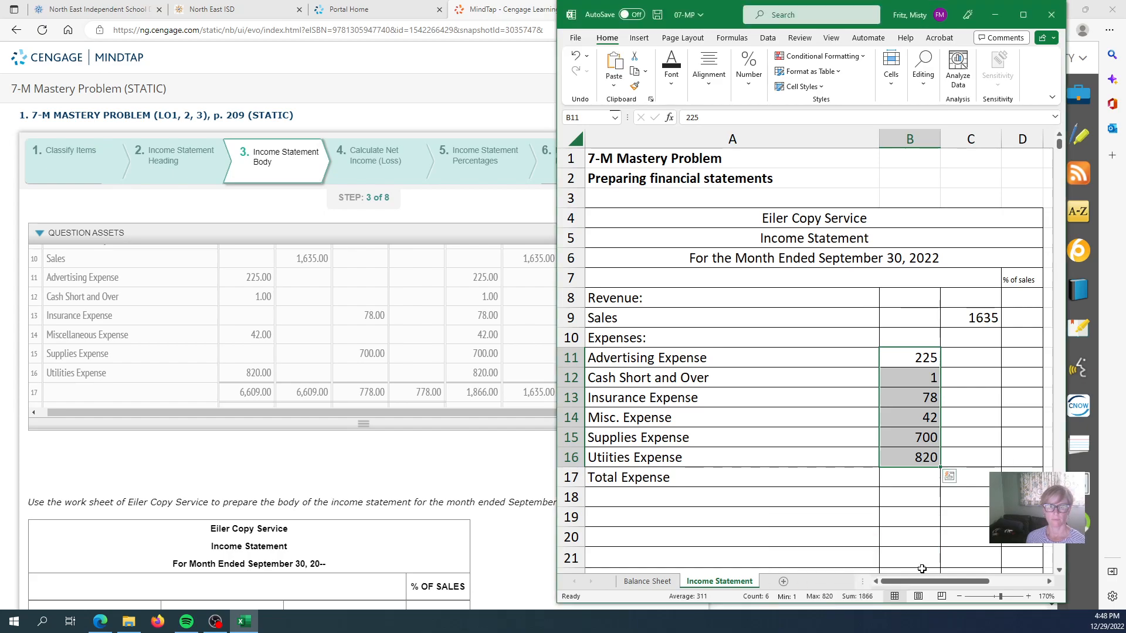
{"action": "left_click", "coordinate": [975, 482]}
{"action": "key", "text": "ctrl+v"}
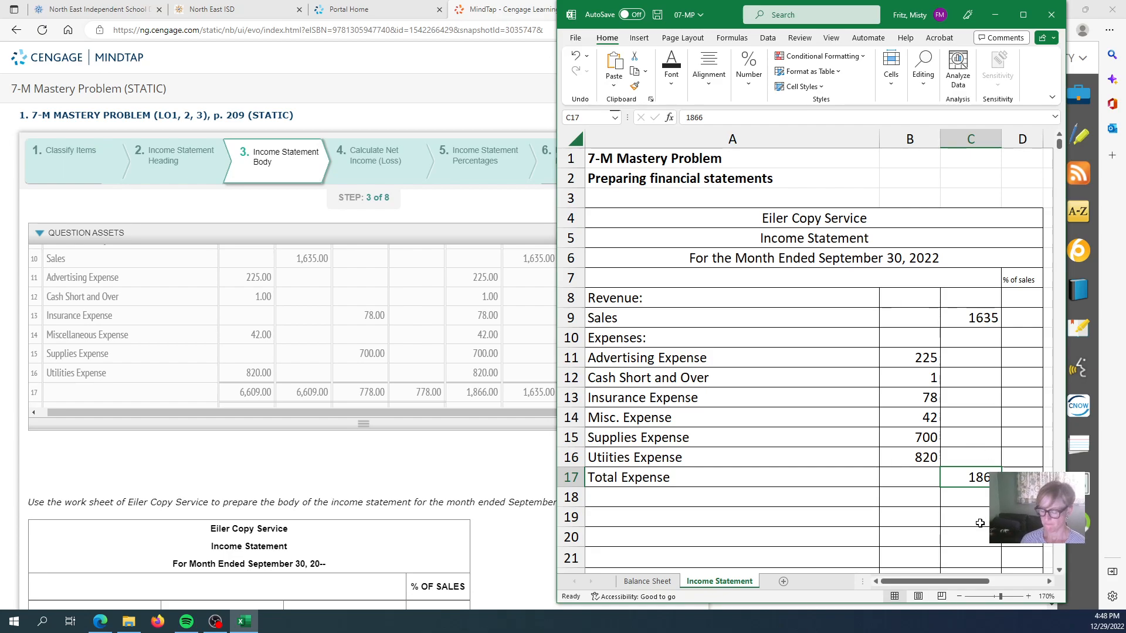
{"action": "key", "text": "Return"}
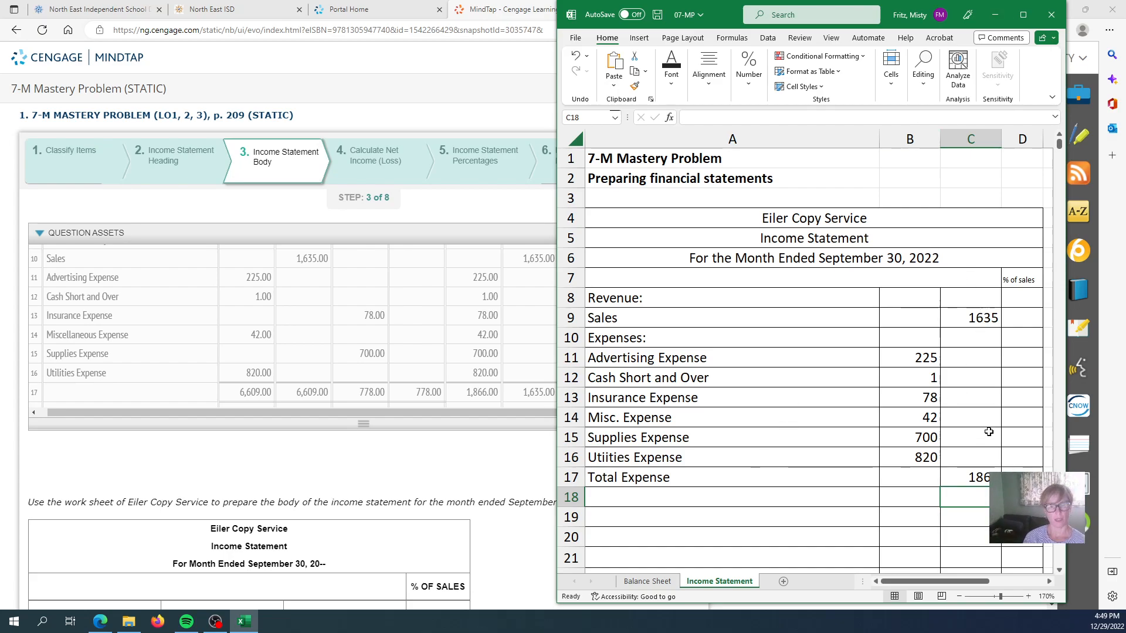
Subtract total expenses from sales in cell C18 with the formula =C9-C17
{"action": "type", "text": "="}
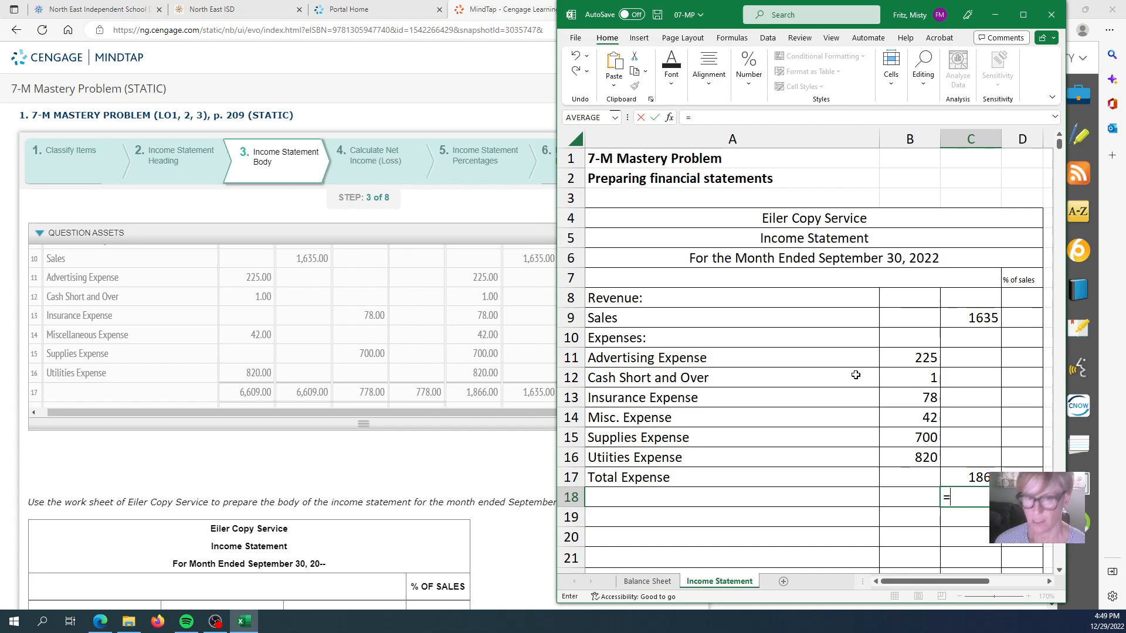
{"action": "left_click", "coordinate": [986, 317]}
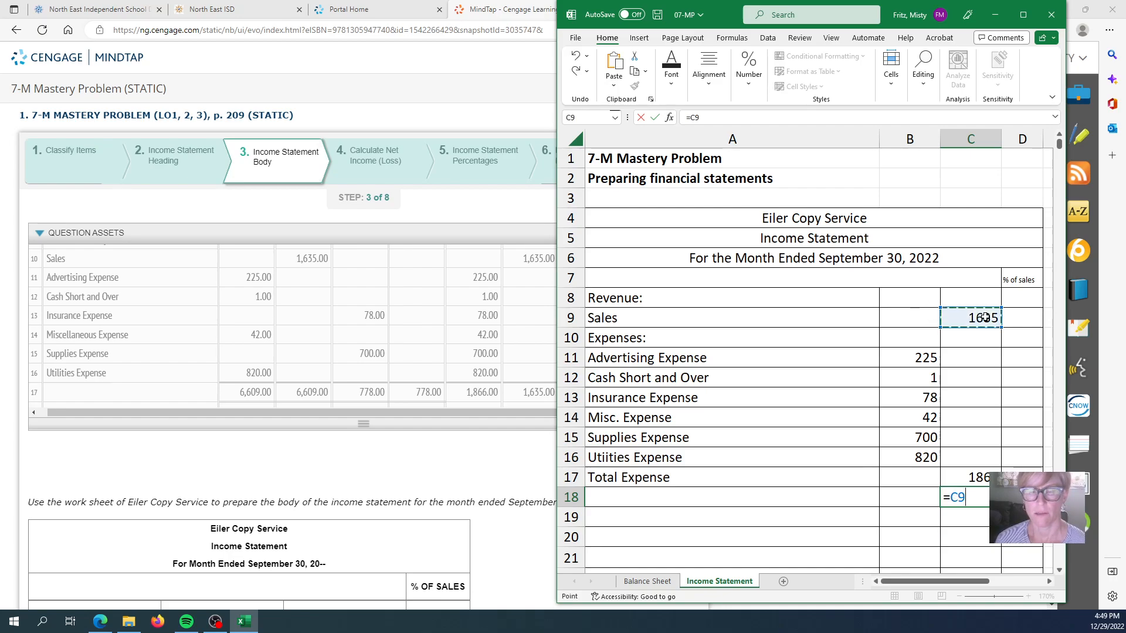
{"action": "type", "text": "-"}
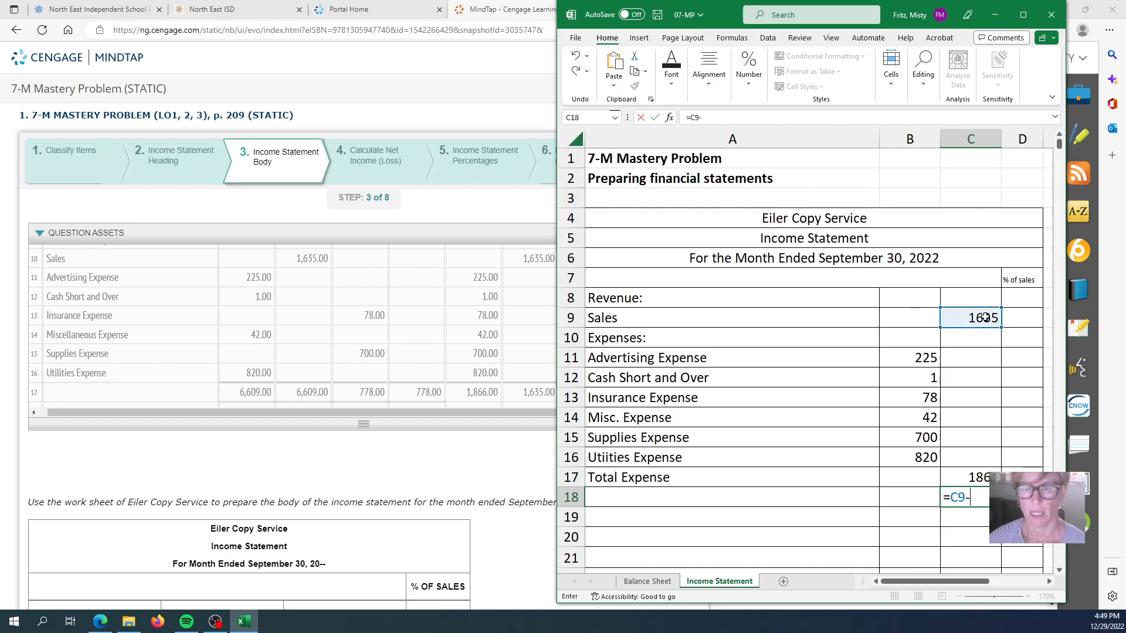
{"action": "left_click", "coordinate": [977, 478]}
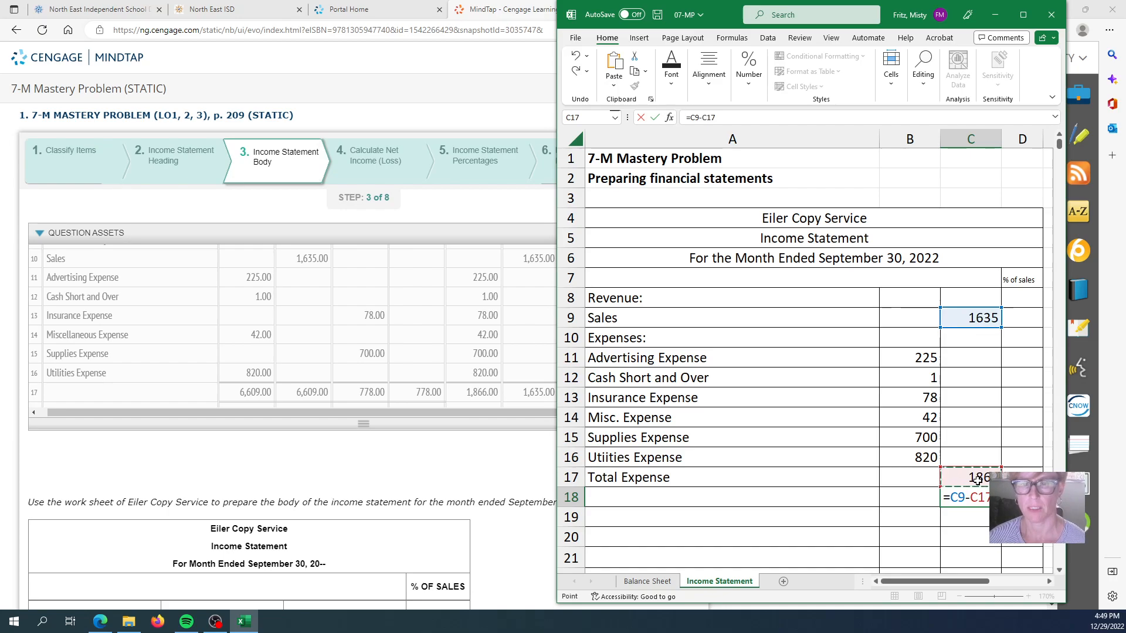
{"action": "key", "text": "Return"}
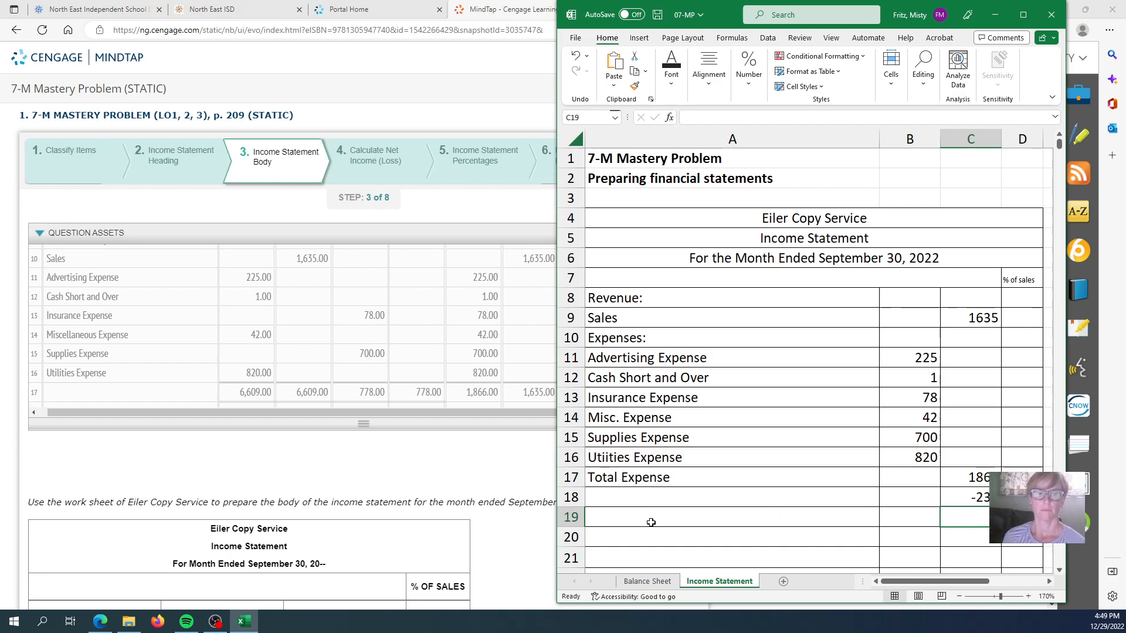
Enter the label Net Loss in cell A18 below Total Expense
{"action": "left_click", "coordinate": [600, 497]}
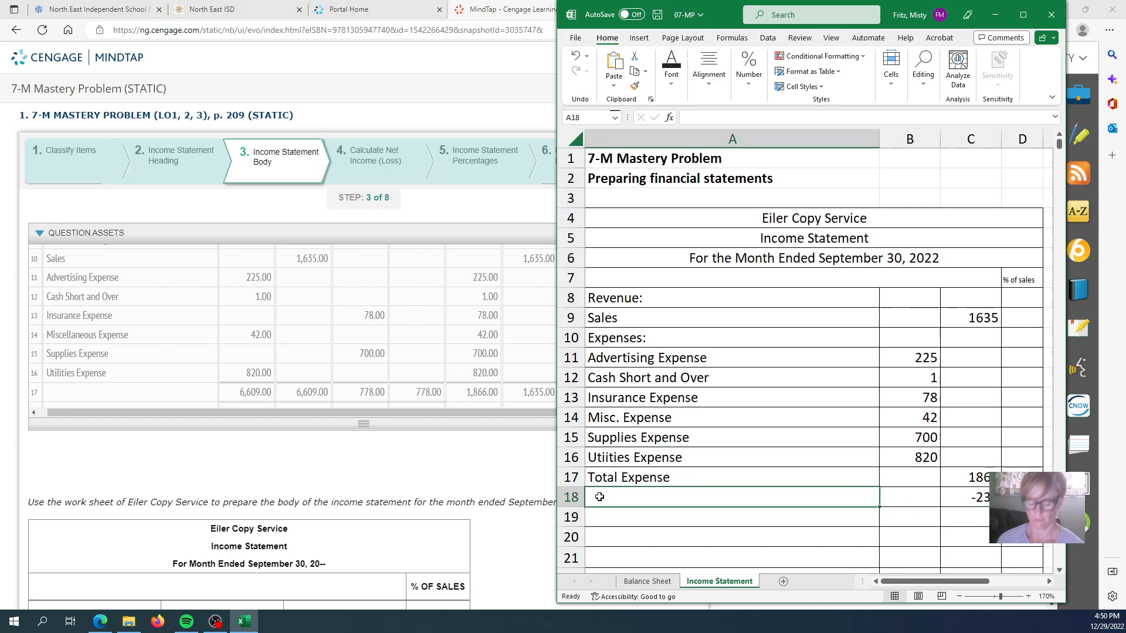
{"action": "type", "text": "Net "}
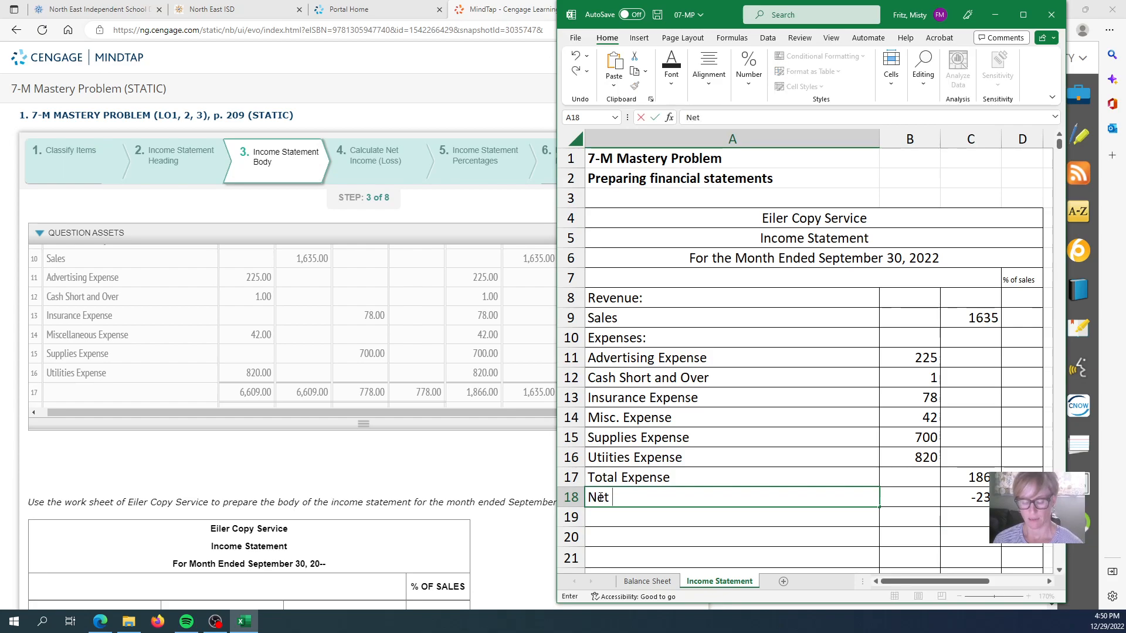
{"action": "type", "text": "Loss"}
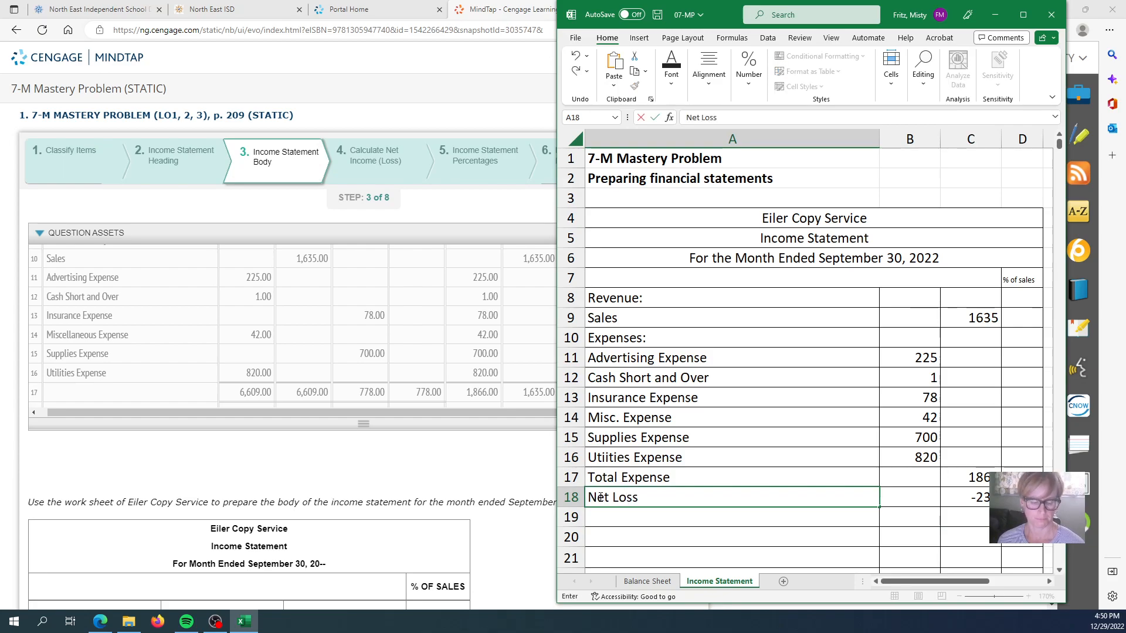
{"action": "key", "text": "Tab"}
{"action": "key", "text": "Tab"}
{"action": "key", "text": "Tab"}
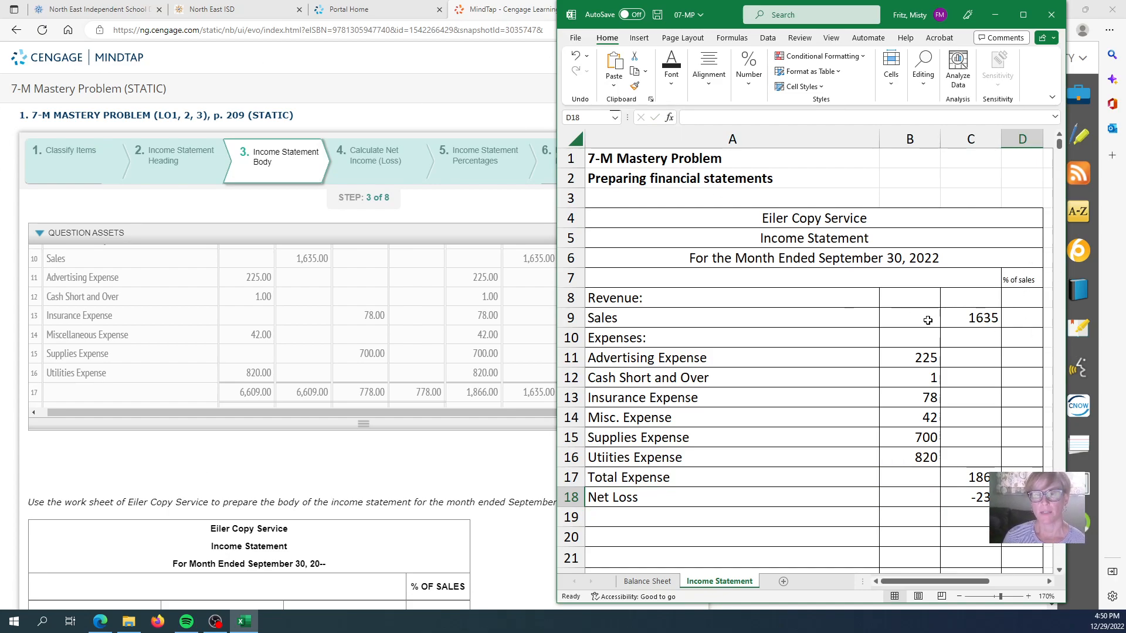
Enter 1 in cell D9 as the % of sales figure for Sales
{"action": "left_click", "coordinate": [982, 320]}
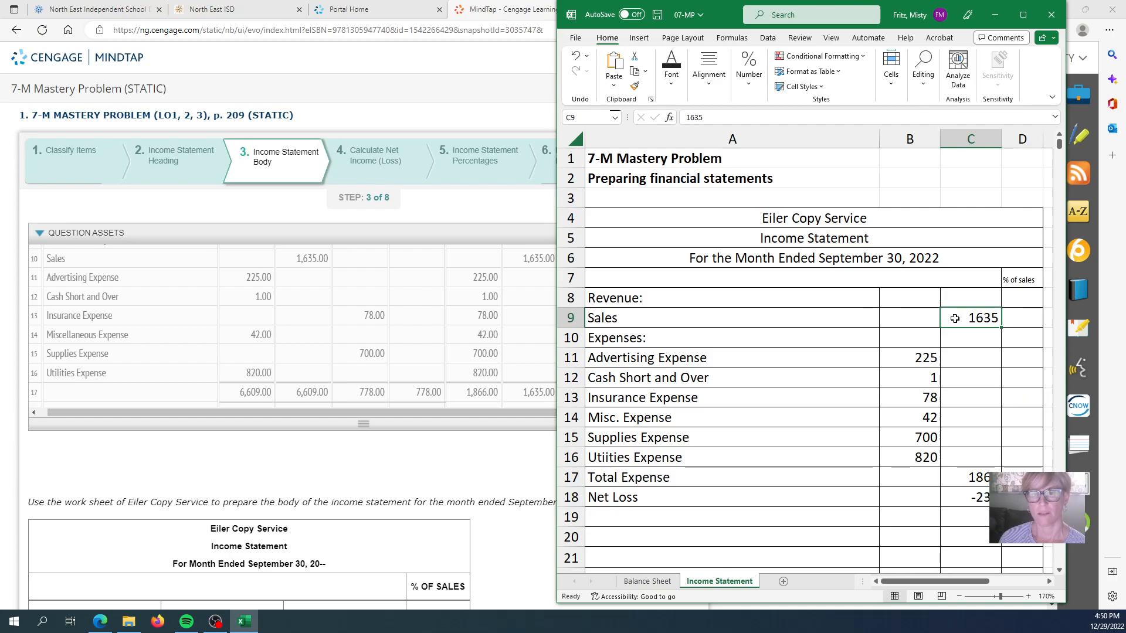
{"action": "left_click", "coordinate": [1017, 317]}
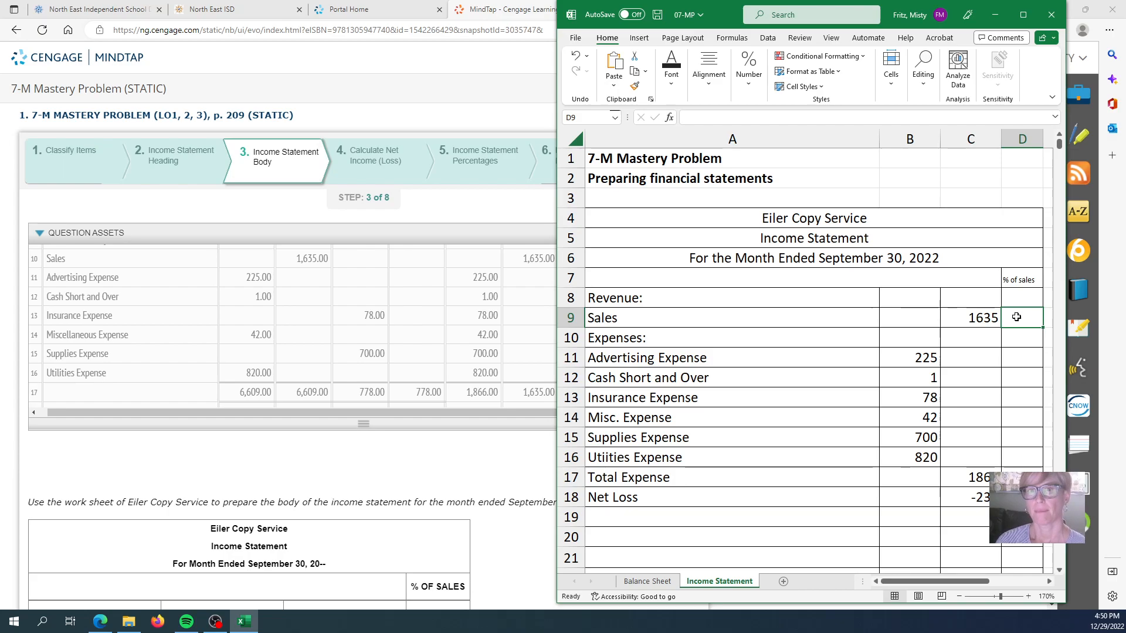
{"action": "type", "text": "1"}
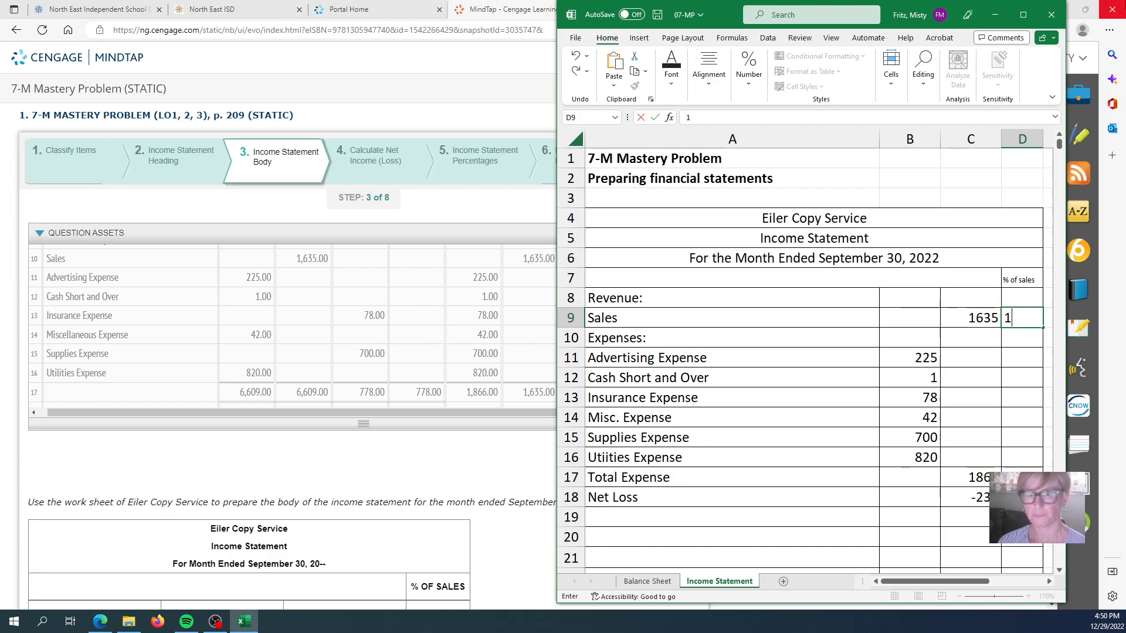
{"action": "key", "text": "Down"}
Calculate Total Expense as a share of sales in cell D17 with the formula =C17/C9
{"action": "key", "text": "Down"}
{"action": "key", "text": "Down"}
{"action": "key", "text": "Down"}
{"action": "key", "text": "Down"}
{"action": "key", "text": "Down"}
{"action": "key", "text": "Down"}
{"action": "key", "text": "Down"}
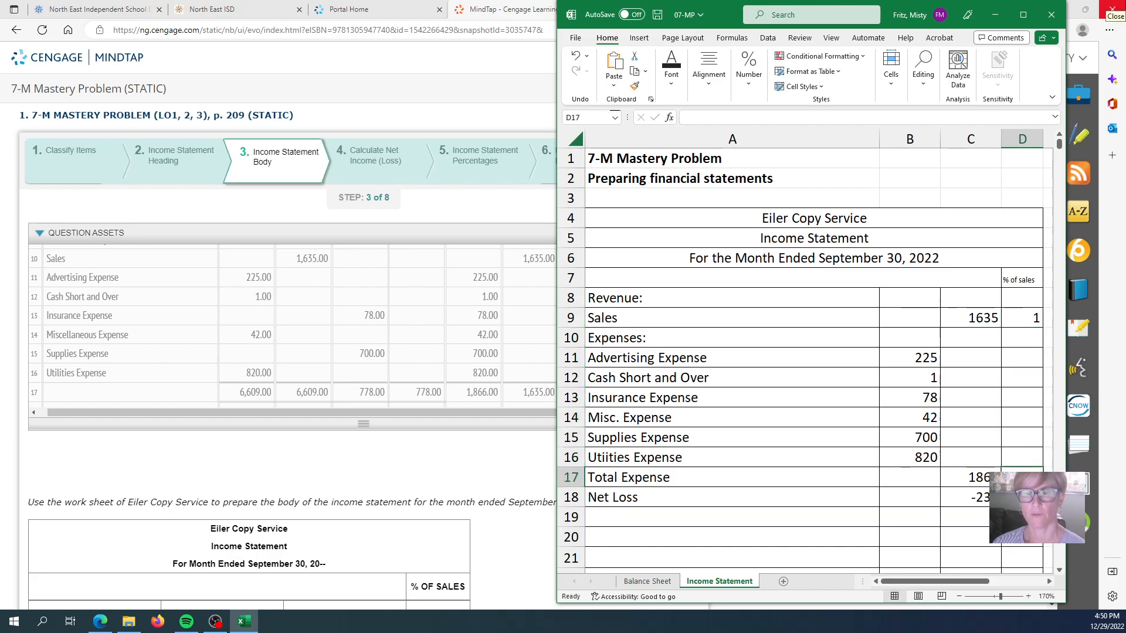
{"action": "type", "text": "="}
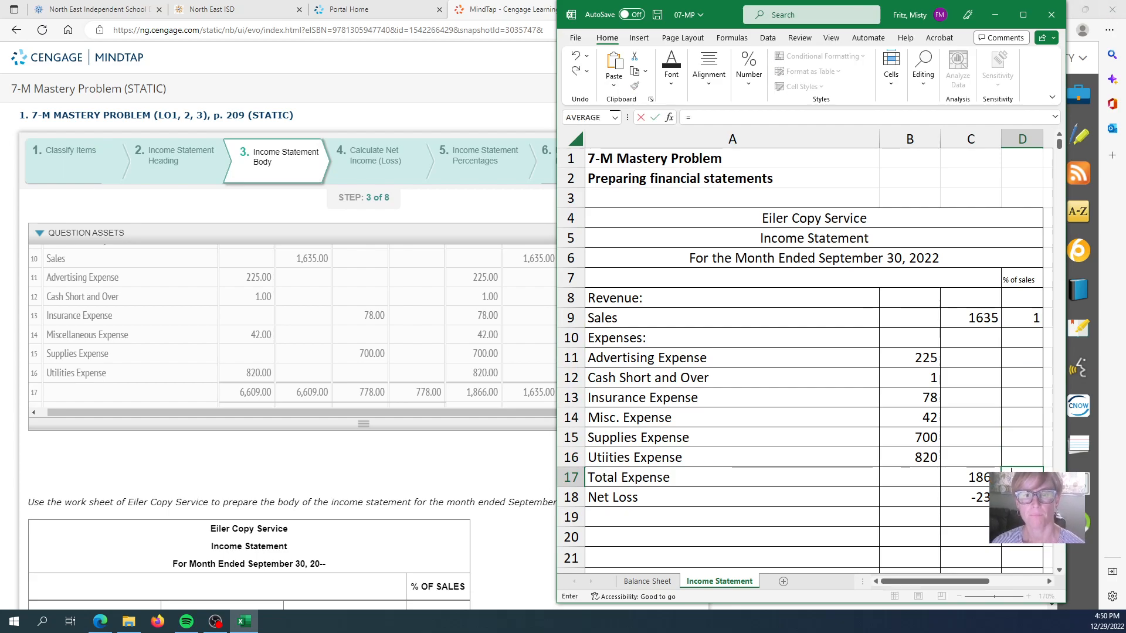
{"action": "left_click", "coordinate": [976, 481]}
{"action": "type", "text": "/"}
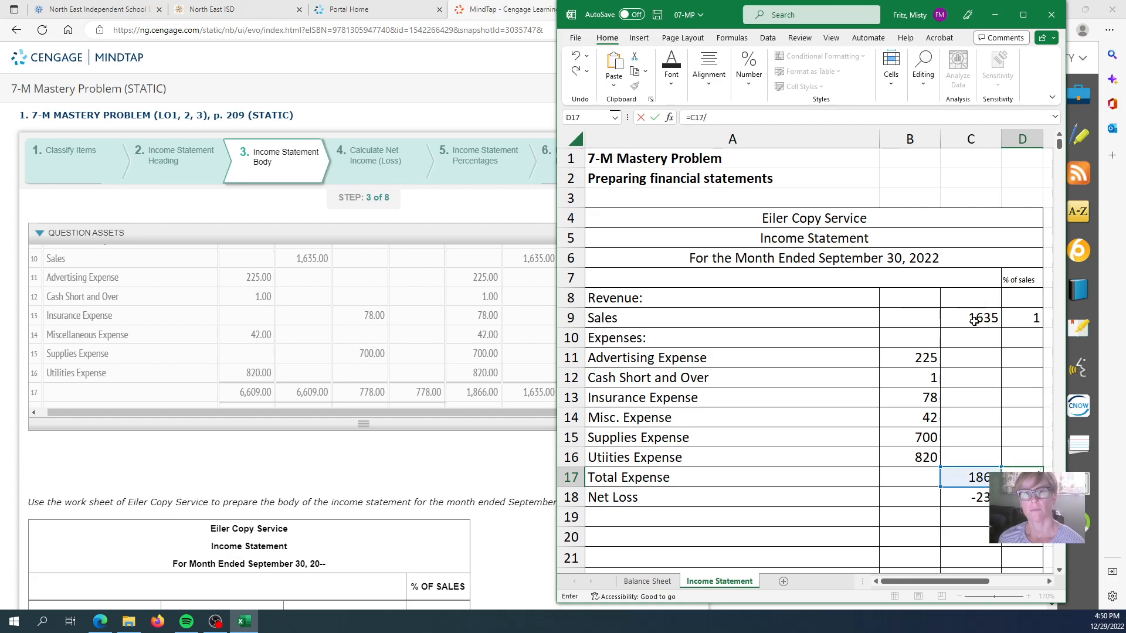
{"action": "left_click", "coordinate": [974, 320]}
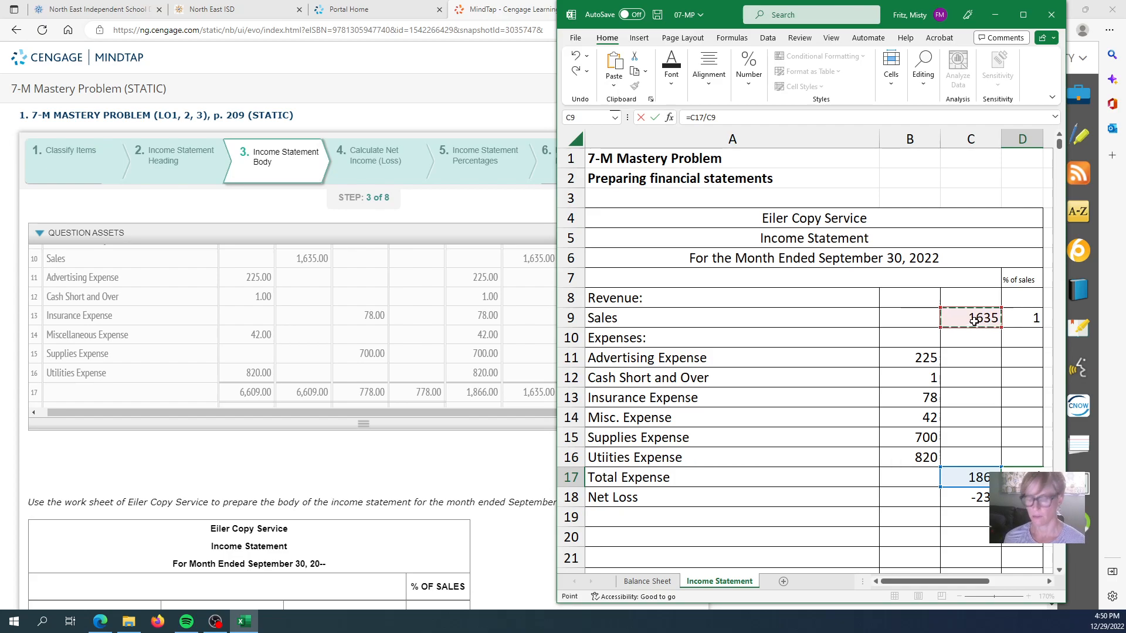
{"action": "key", "text": "Return"}
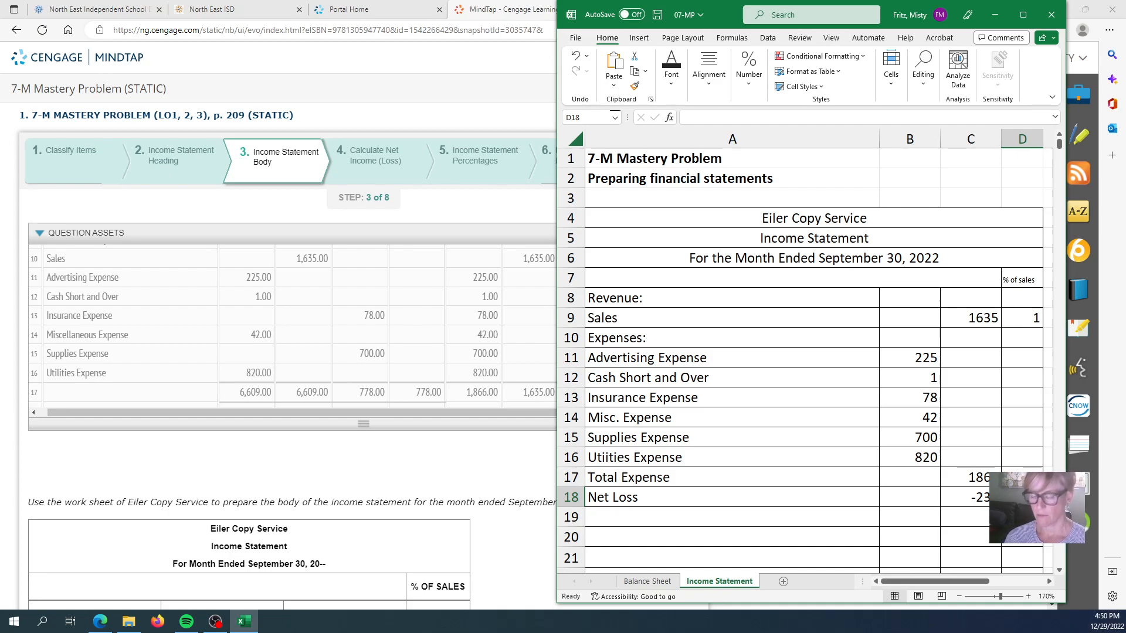
Calculate Net Loss as a share of sales in cell D18 with the formula =C18/C9
{"action": "type", "text": "="}
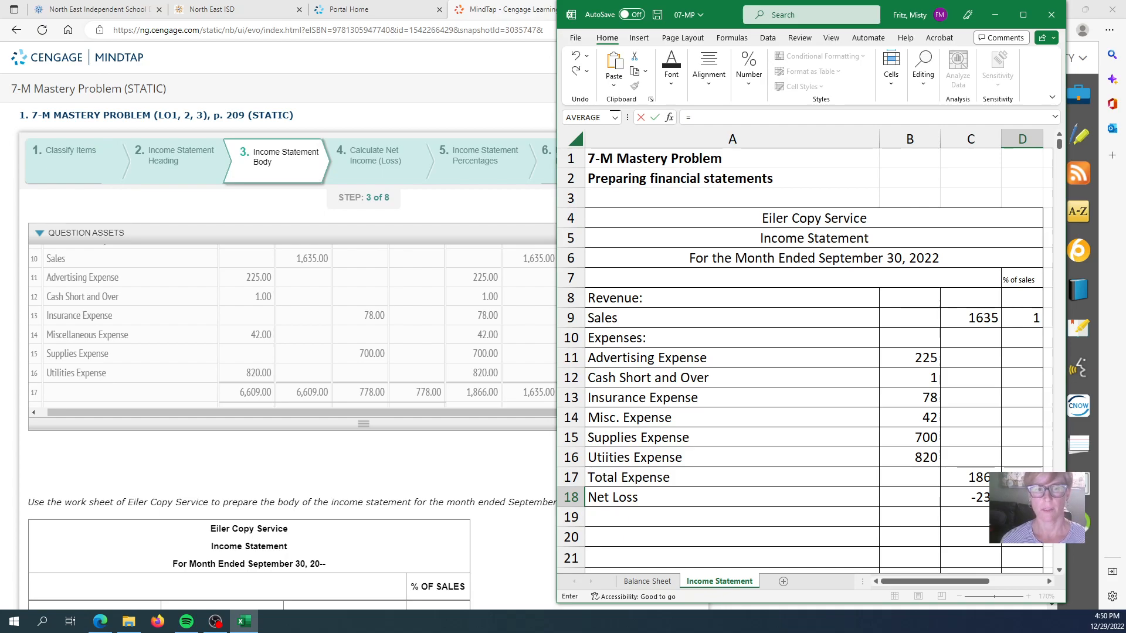
{"action": "left_click", "coordinate": [979, 498]}
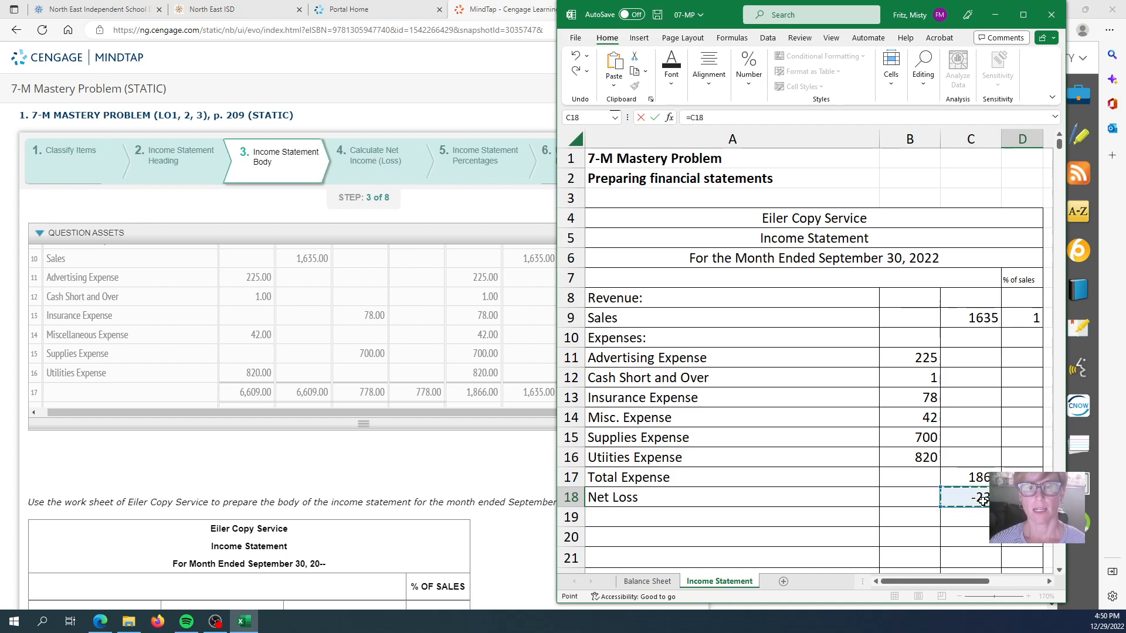
{"action": "type", "text": "/"}
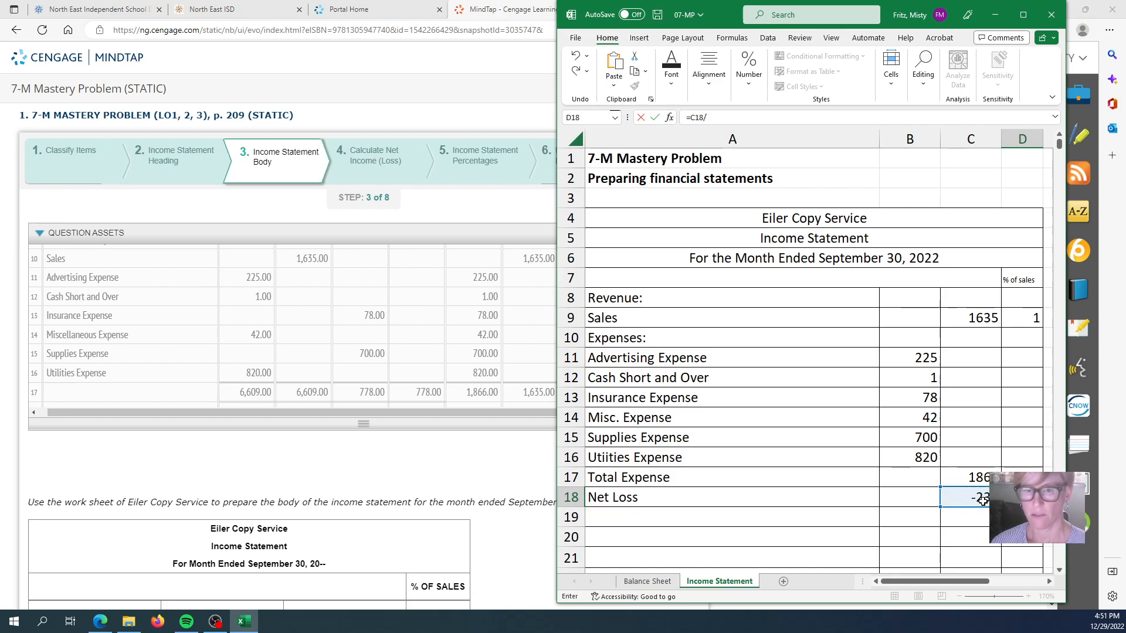
{"action": "left_click", "coordinate": [974, 318]}
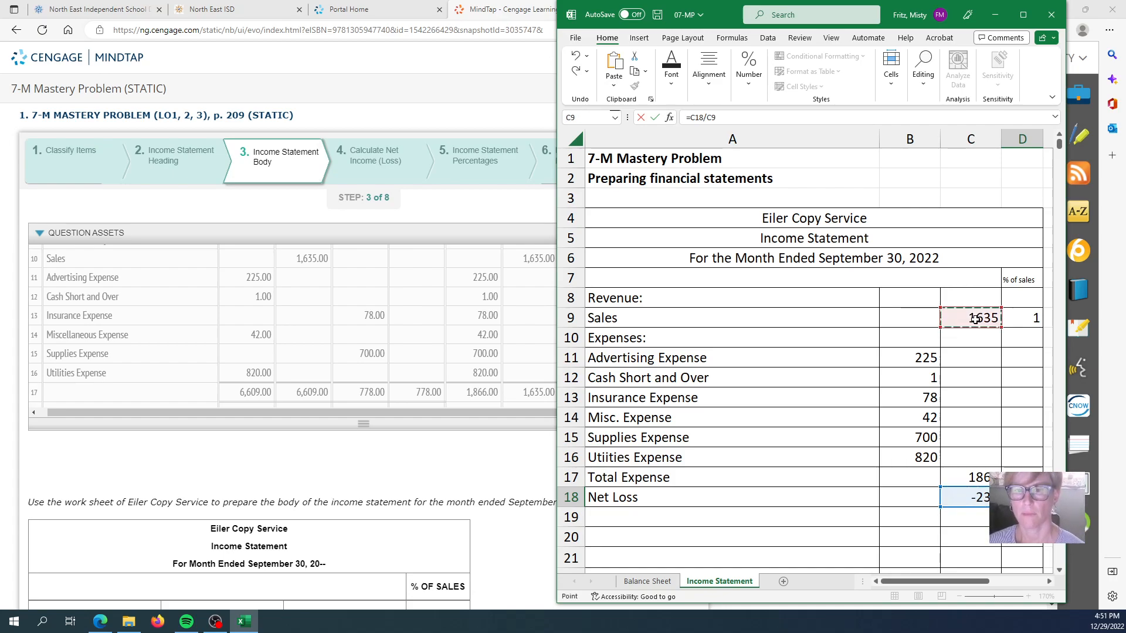
{"action": "key", "text": "Return"}
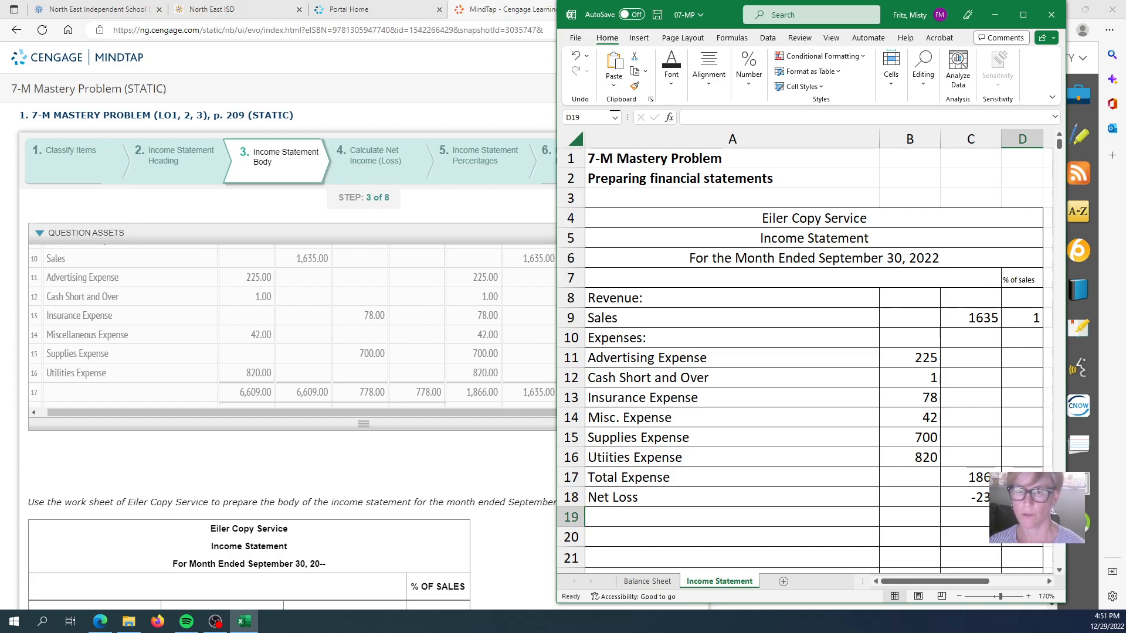
{"action": "left_click", "coordinate": [1022, 478]}
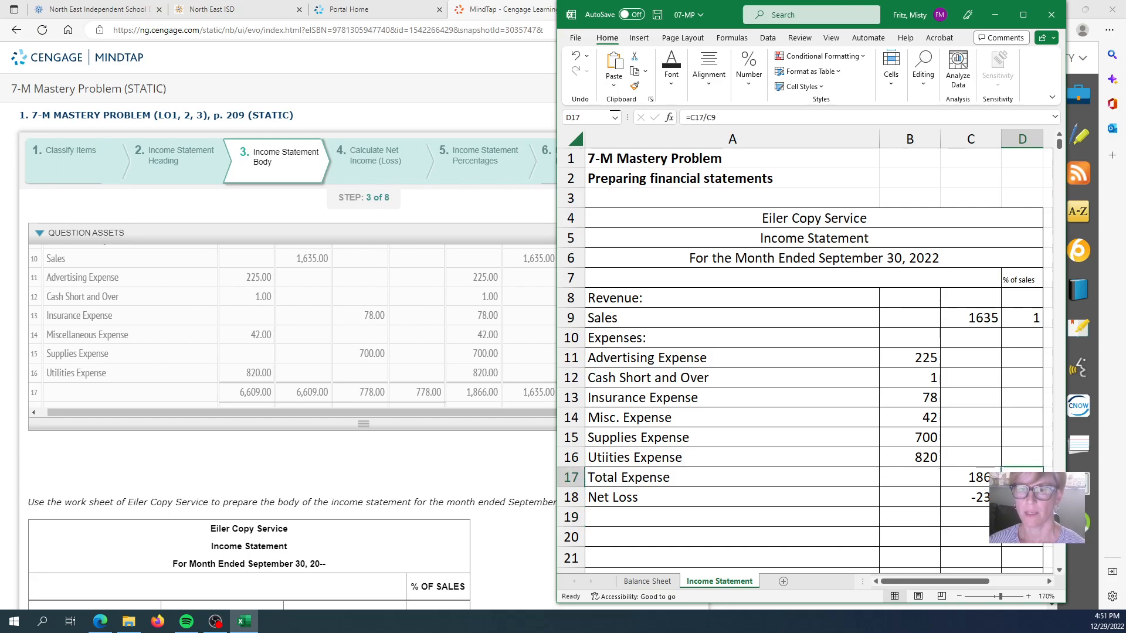
{"action": "left_click_drag", "start_coordinate": [1022, 478], "coordinate": [1023, 498]}
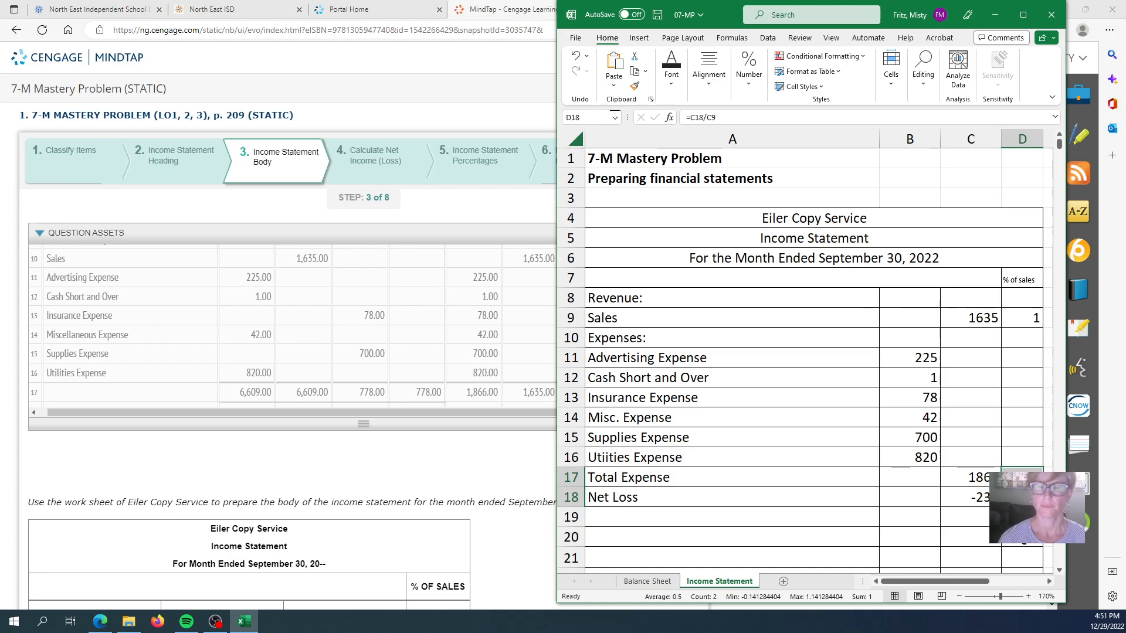
{"action": "left_click", "coordinate": [1008, 549]}
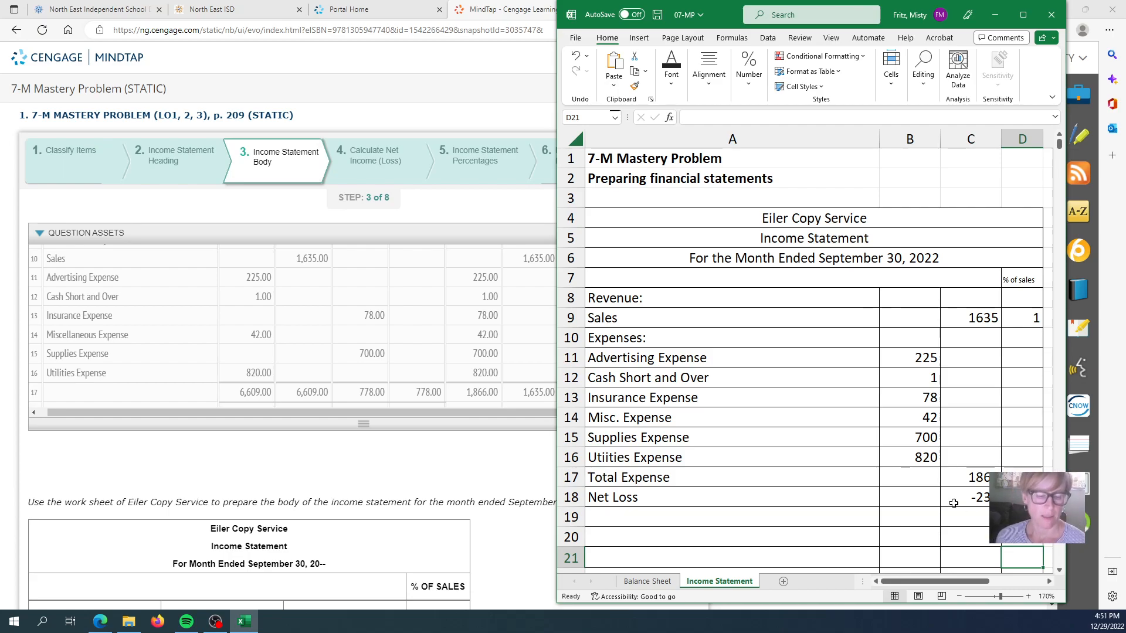
Maximize the workbook window and fill the three income statement heading rows, A4 to A6, with light orange
{"action": "left_click_drag", "start_coordinate": [619, 218], "coordinate": [902, 254]}
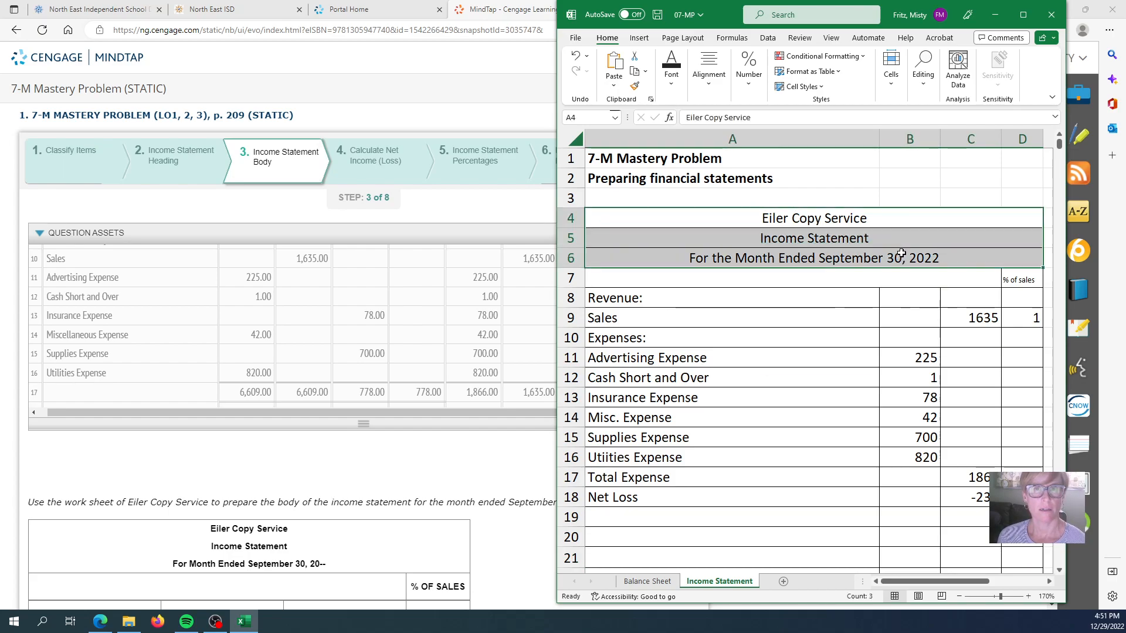
{"action": "left_click", "coordinate": [1023, 14]}
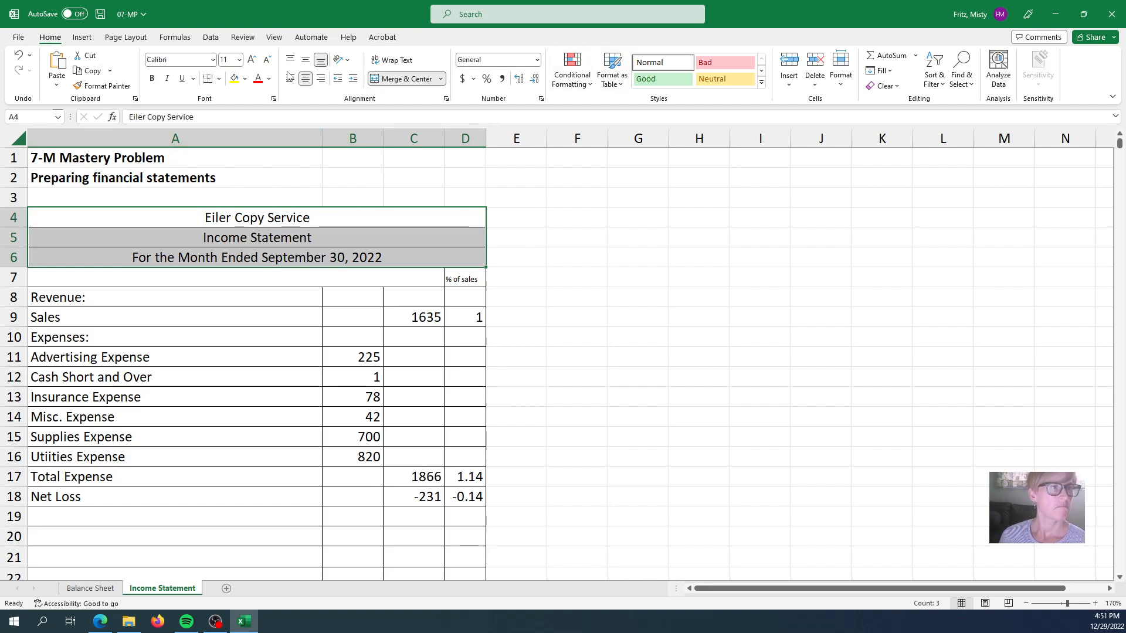
{"action": "left_click", "coordinate": [244, 79]}
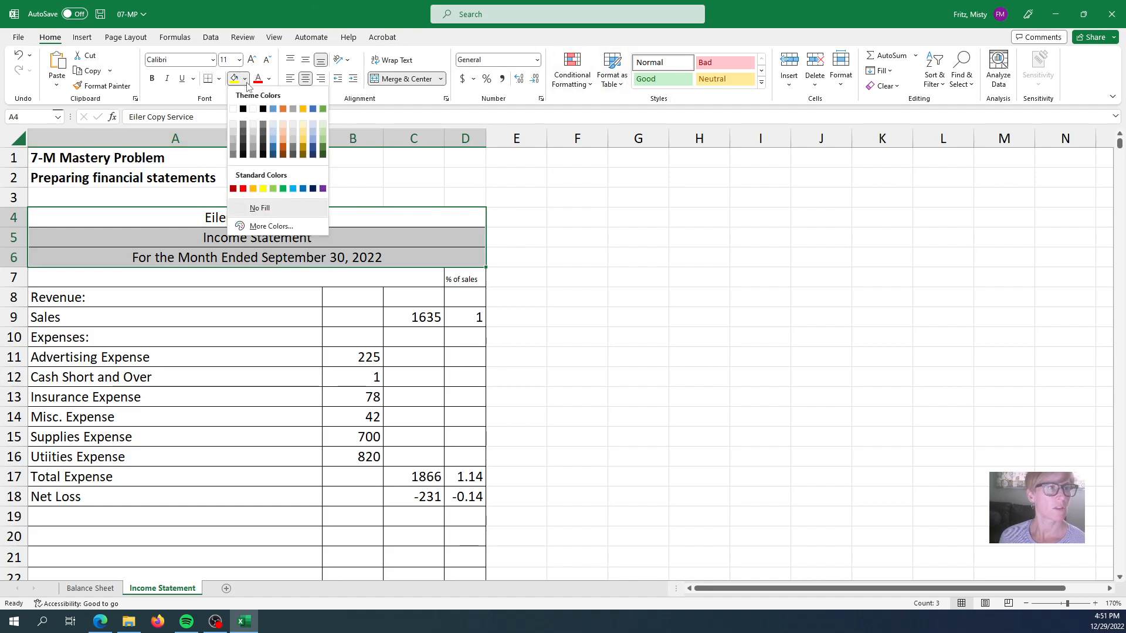
{"action": "left_click", "coordinate": [283, 130]}
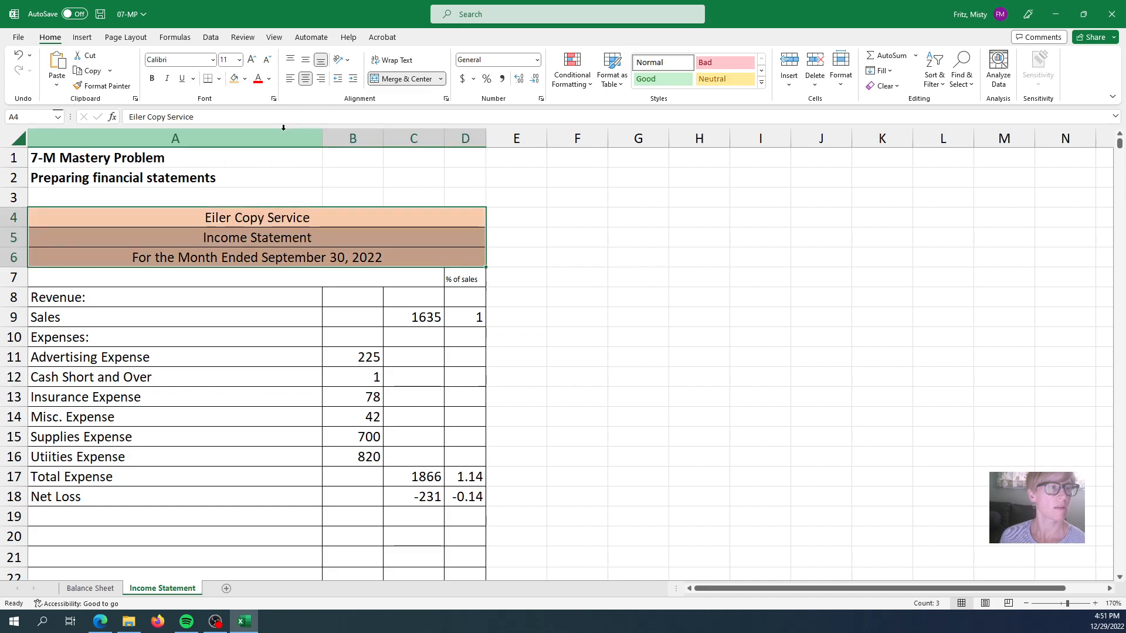
{"action": "left_click", "coordinate": [212, 335]}
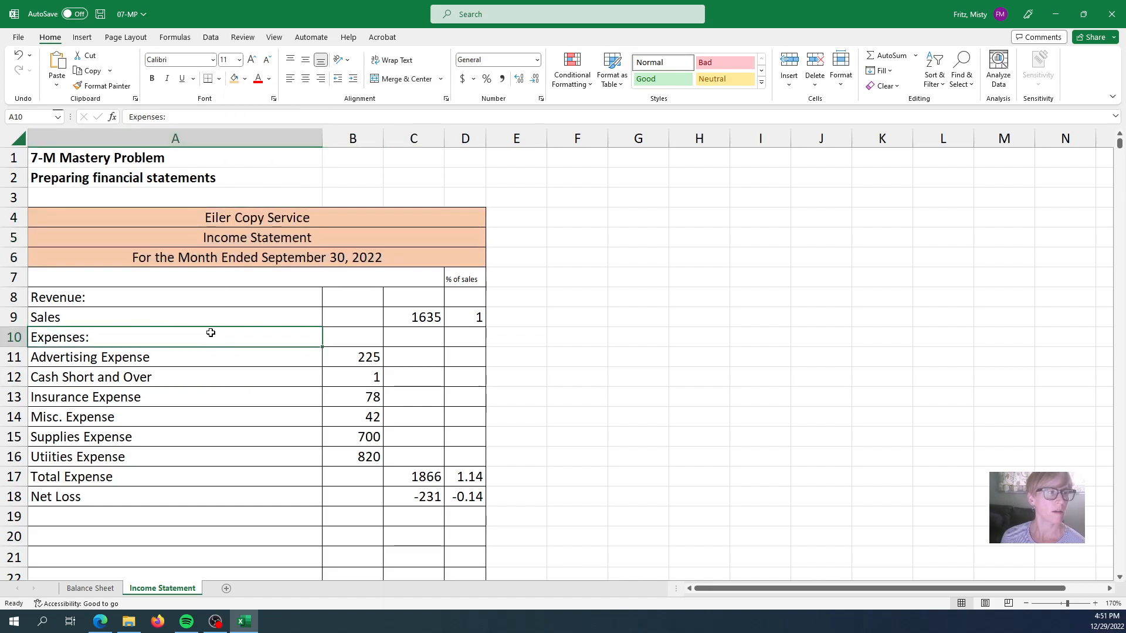
Indent the Sales label in A9 and the labels from Advertising Expense to Total Expense in A11:A17 by one level
{"action": "left_click", "coordinate": [69, 317]}
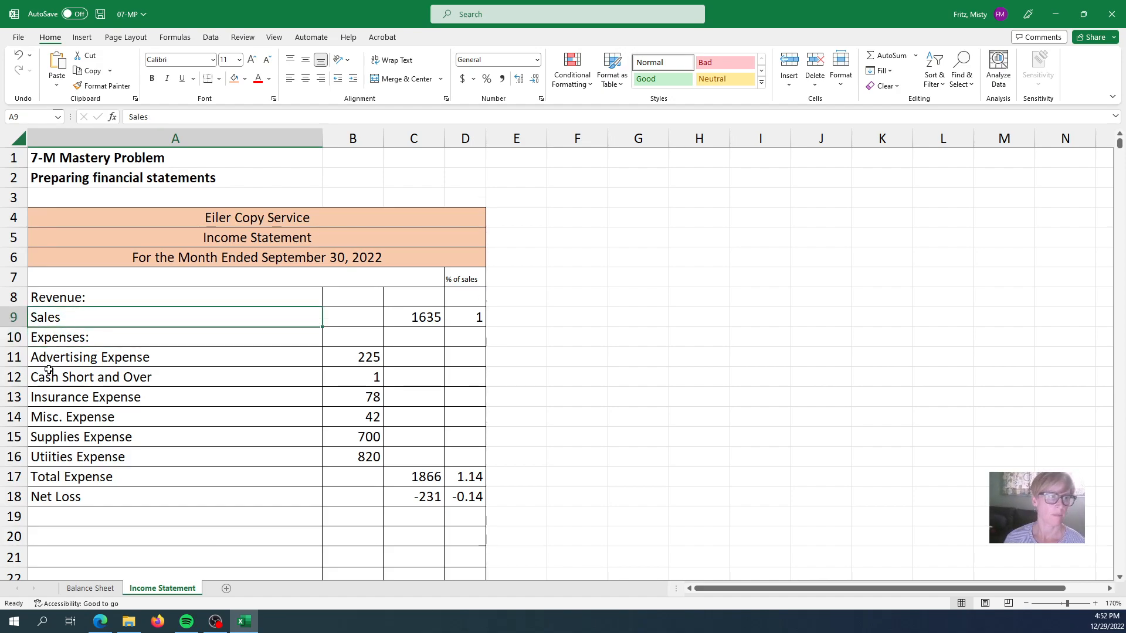
{"action": "left_click_drag", "start_coordinate": [67, 358], "coordinate": [83, 471], "text": "ctrl"}
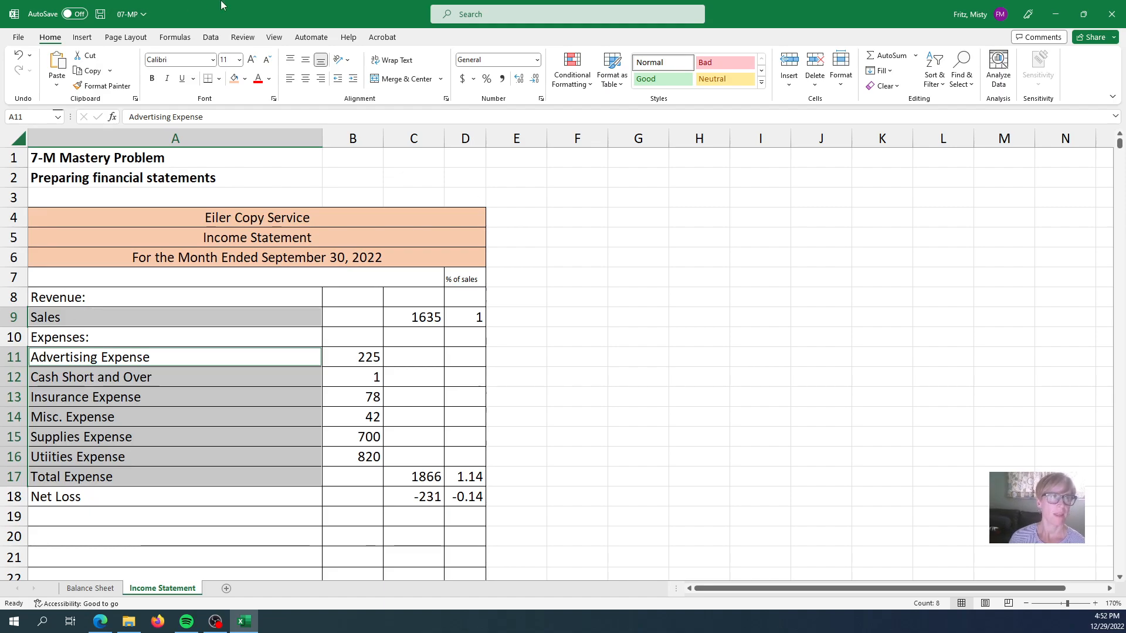
{"action": "left_click", "coordinate": [354, 85]}
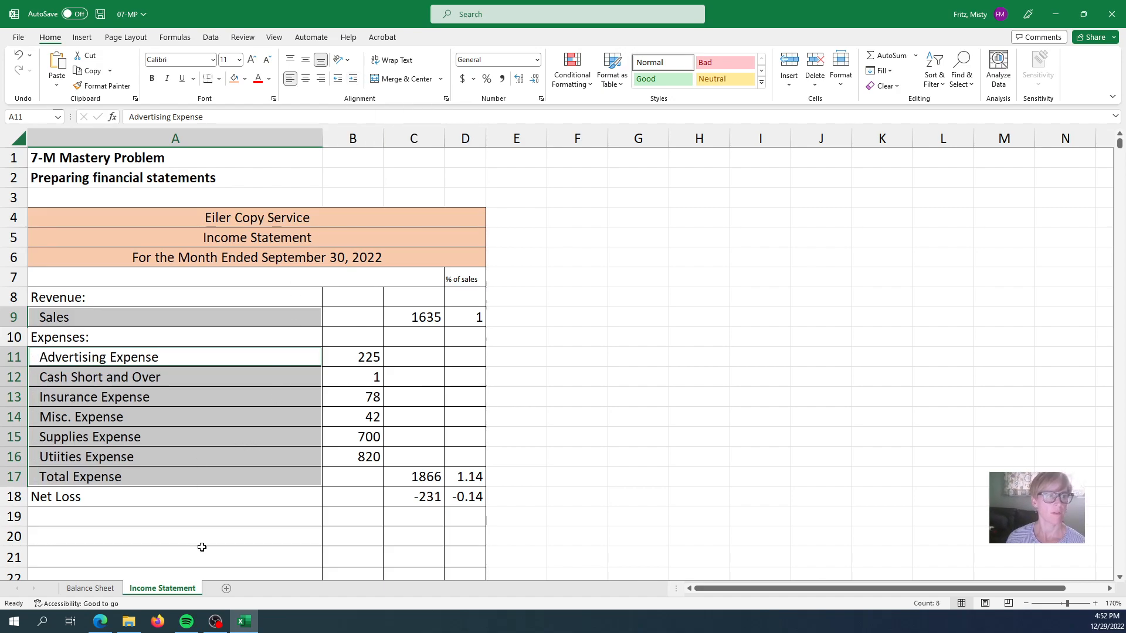
{"action": "left_click", "coordinate": [199, 517]}
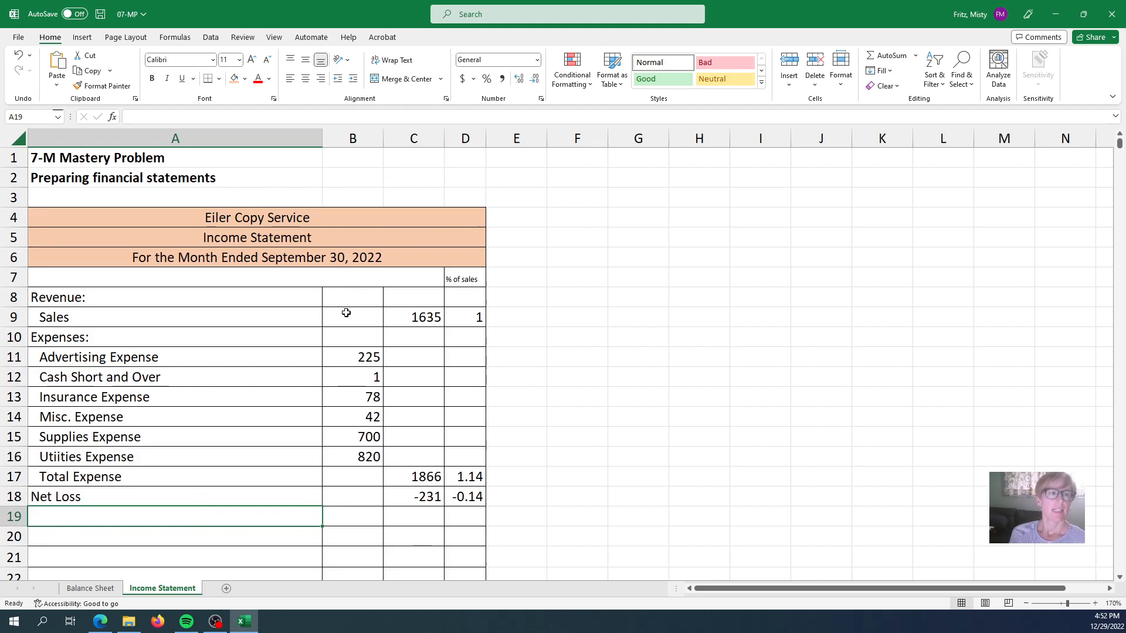
Apply the Accounting number format to the amounts in B9:C18 and autofit the widths of columns B and C
{"action": "left_click", "coordinate": [355, 314]}
{"action": "left_click_drag", "start_coordinate": [355, 314], "coordinate": [412, 493]}
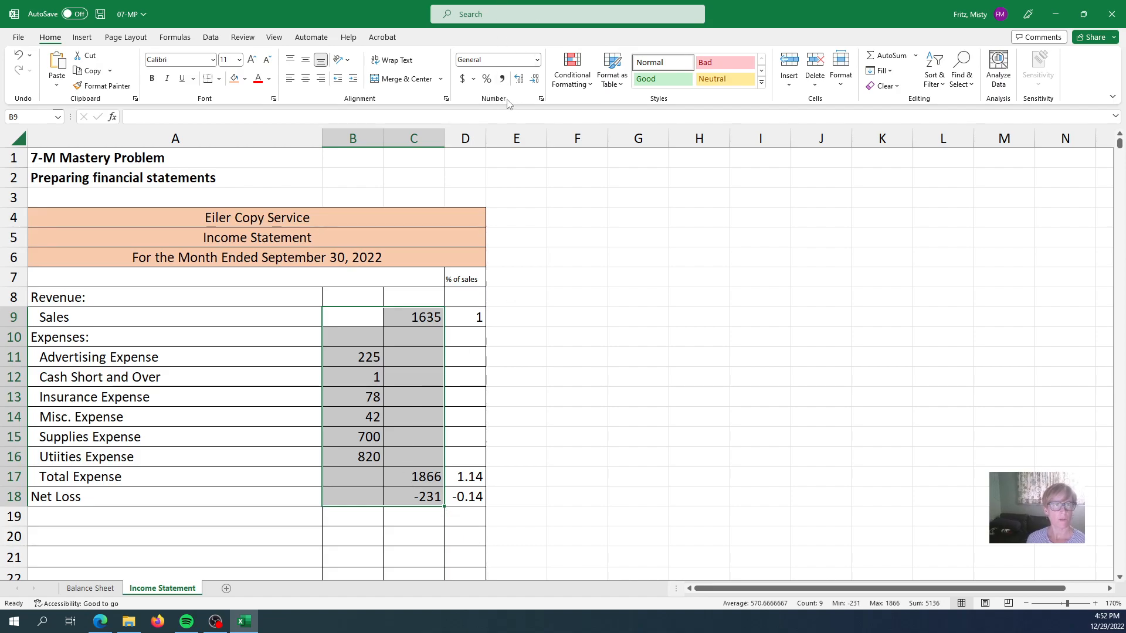
{"action": "left_click", "coordinate": [537, 60]}
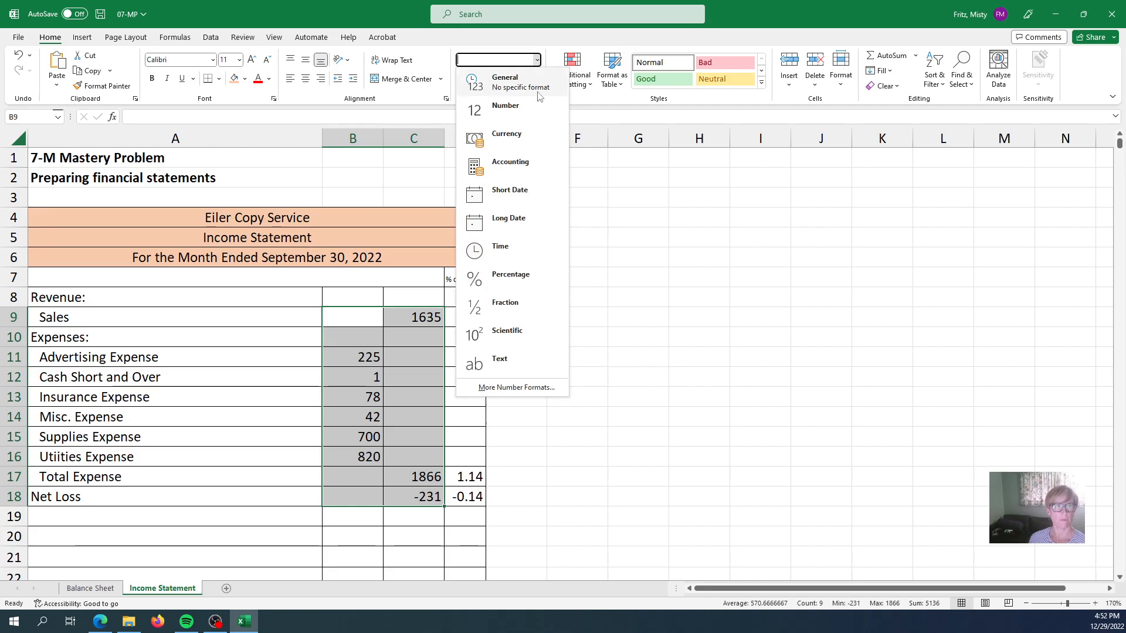
{"action": "left_click", "coordinate": [512, 170]}
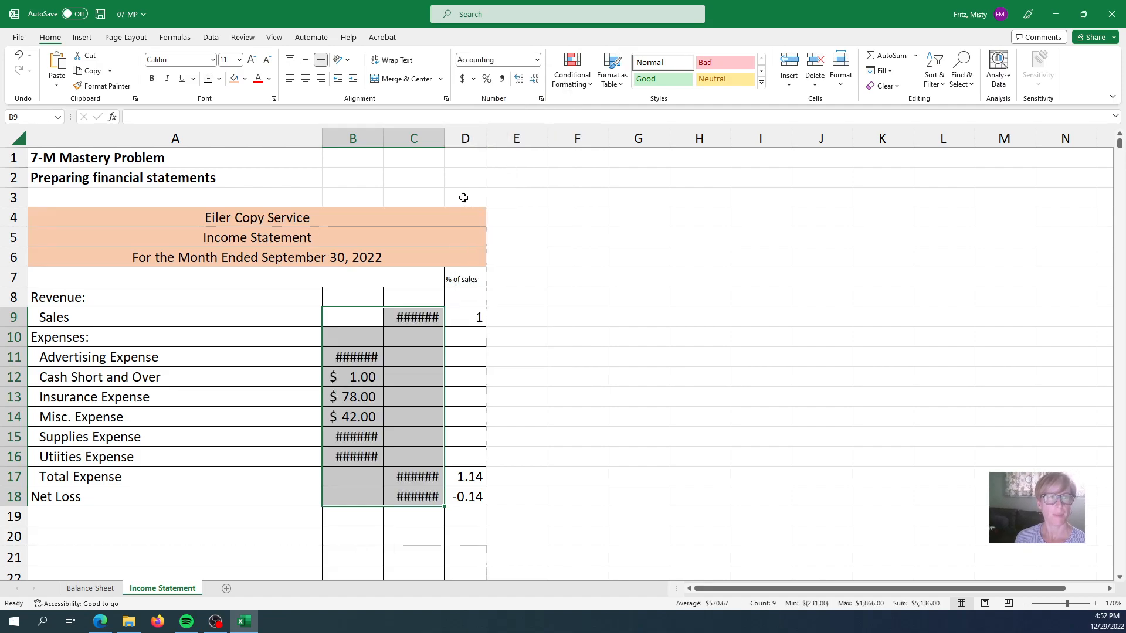
{"action": "double_click", "coordinate": [384, 136]}
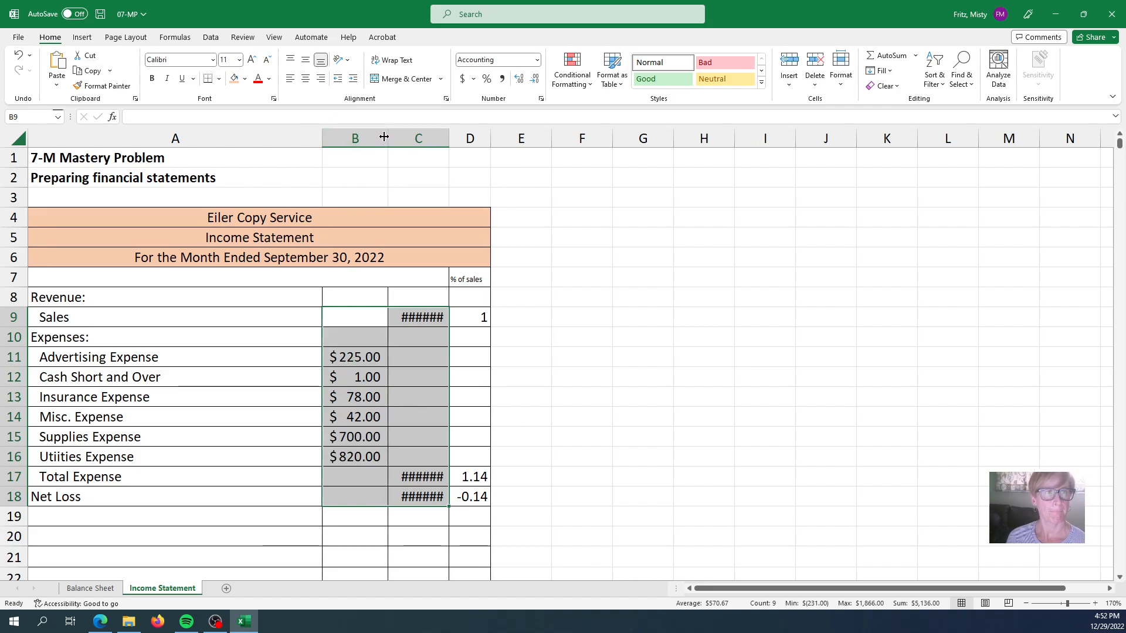
{"action": "double_click", "coordinate": [448, 137]}
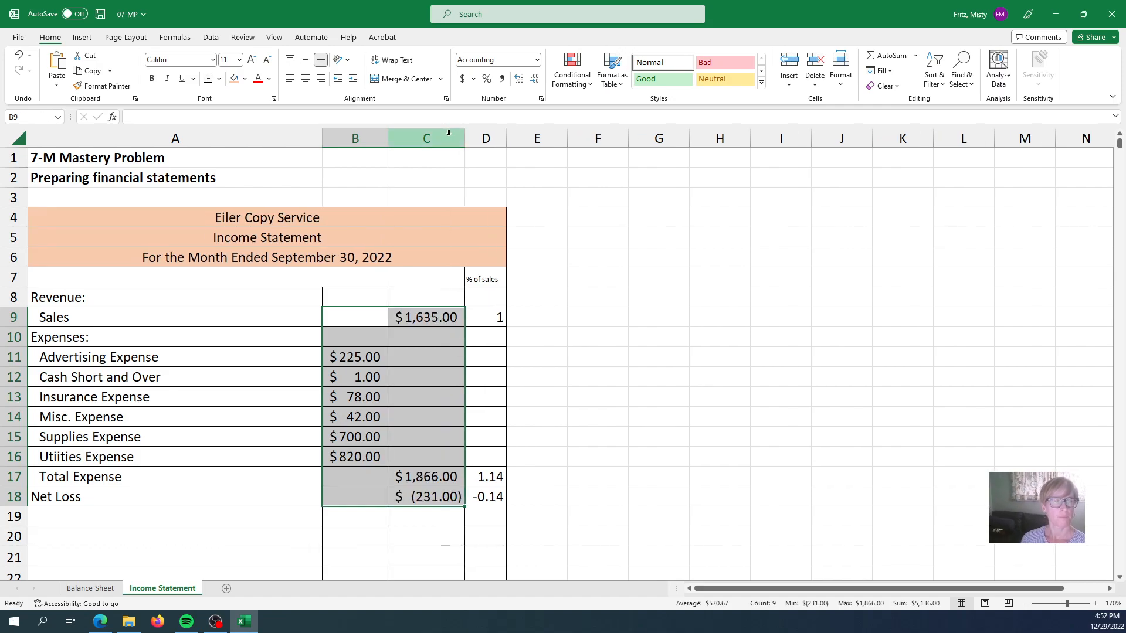
{"action": "left_click", "coordinate": [572, 443]}
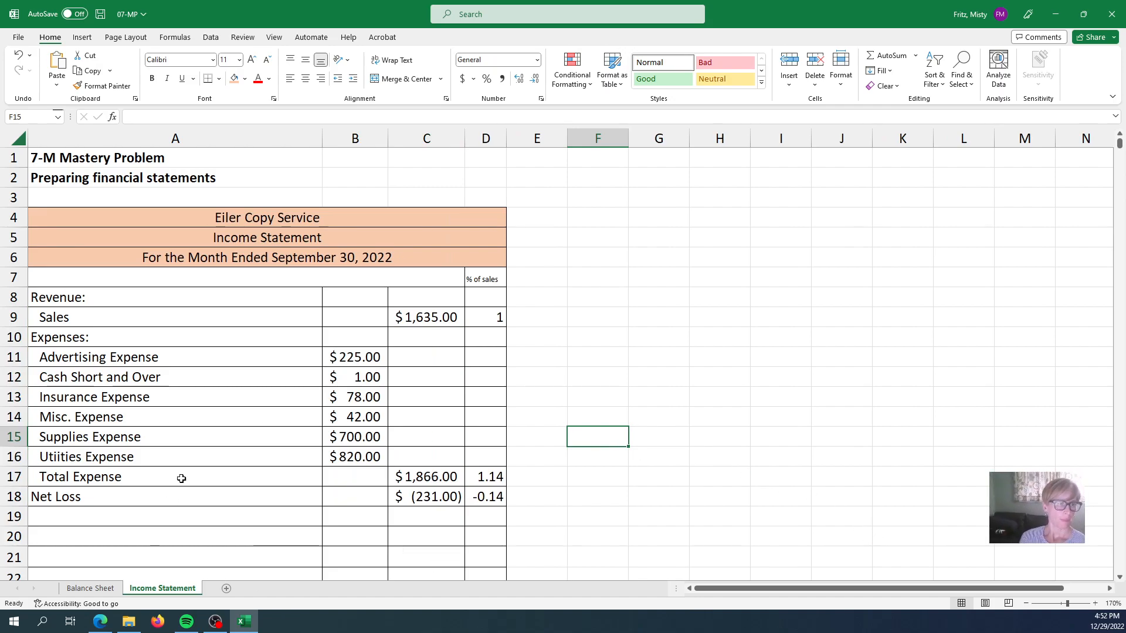
Apply a top and double bottom border to cells B18:C18 in the Net Loss row
{"action": "left_click", "coordinate": [350, 457]}
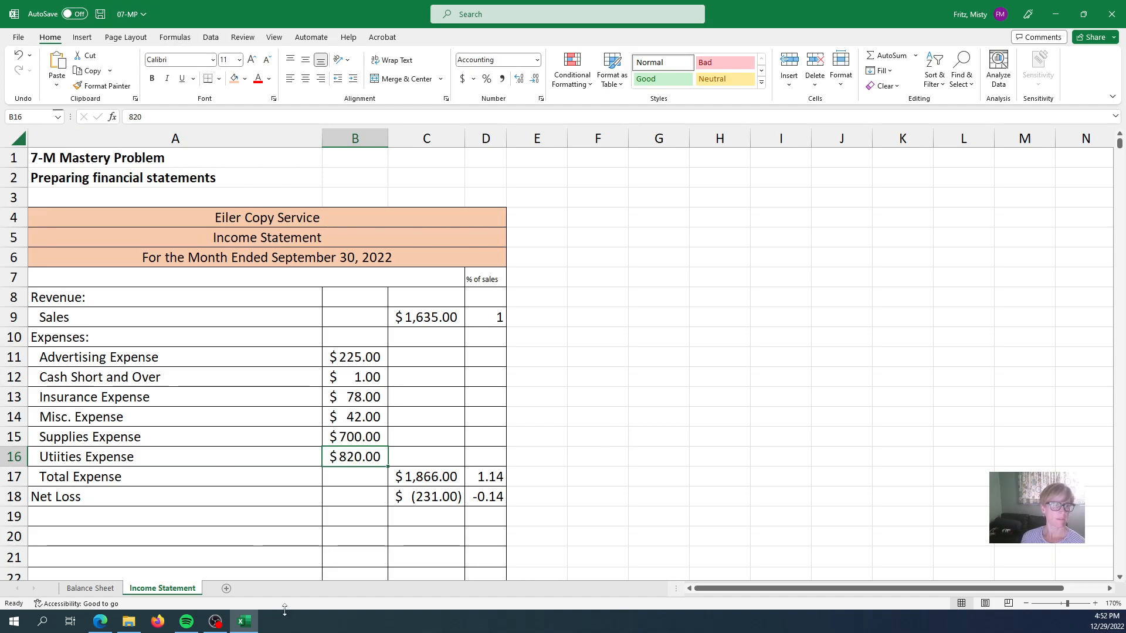
{"action": "left_click", "coordinate": [426, 497]}
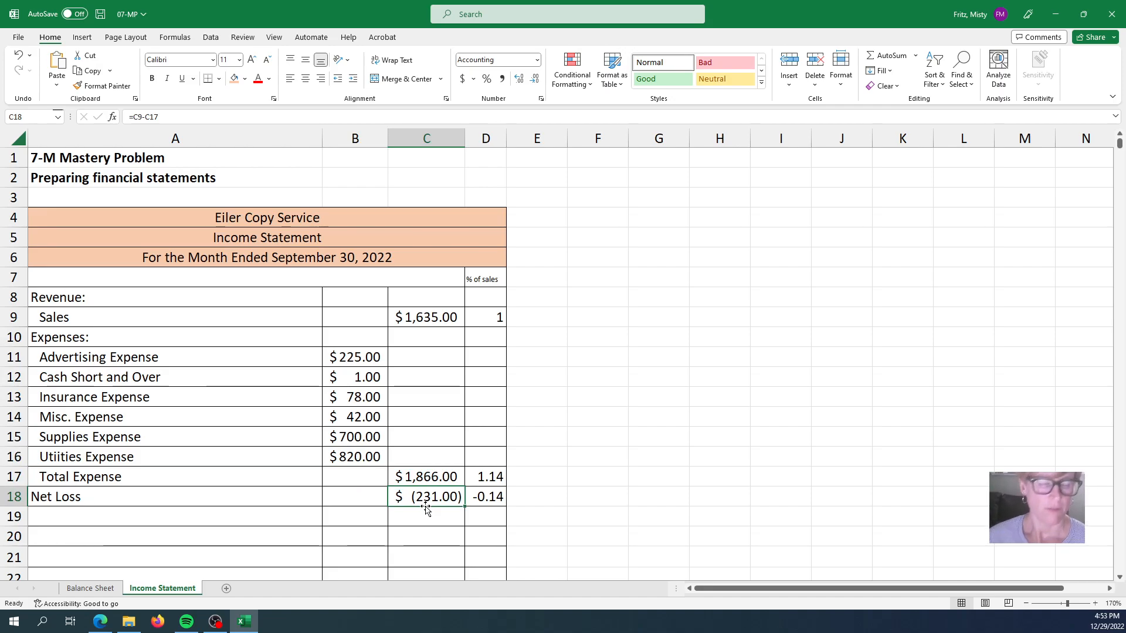
{"action": "left_click_drag", "start_coordinate": [347, 497], "coordinate": [425, 497]}
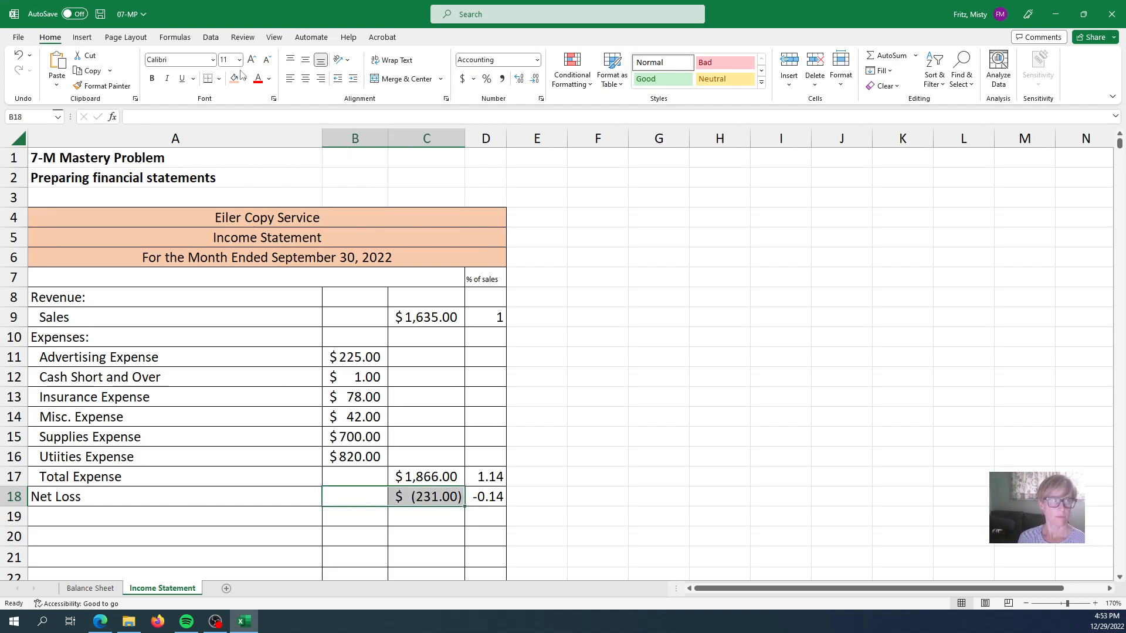
{"action": "left_click", "coordinate": [219, 80]}
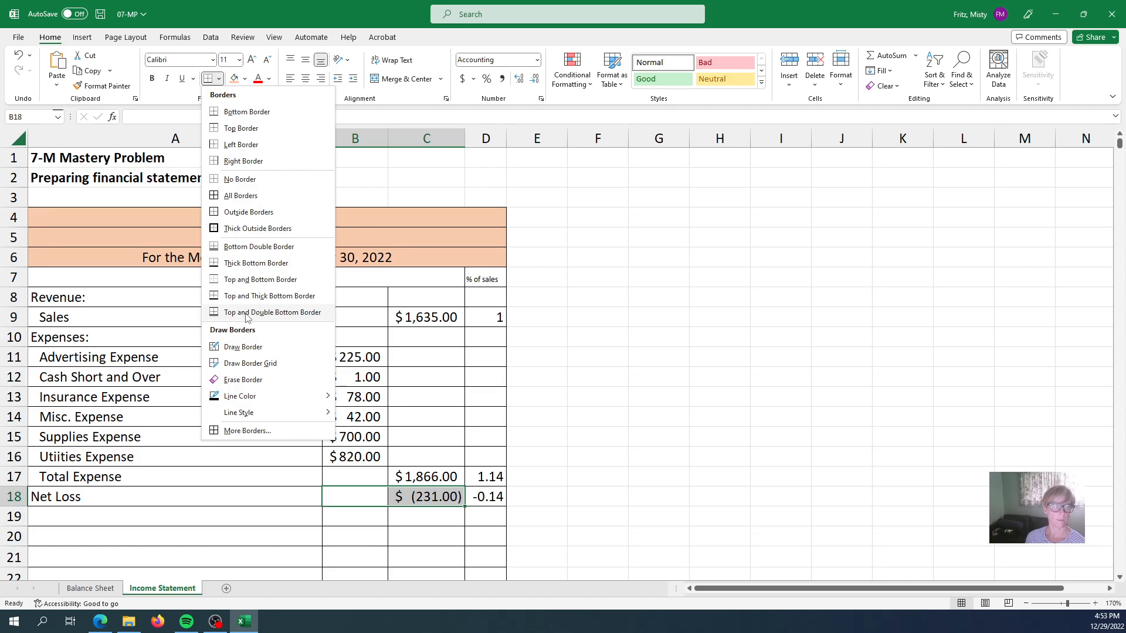
{"action": "left_click", "coordinate": [246, 312]}
{"action": "left_click", "coordinate": [586, 462]}
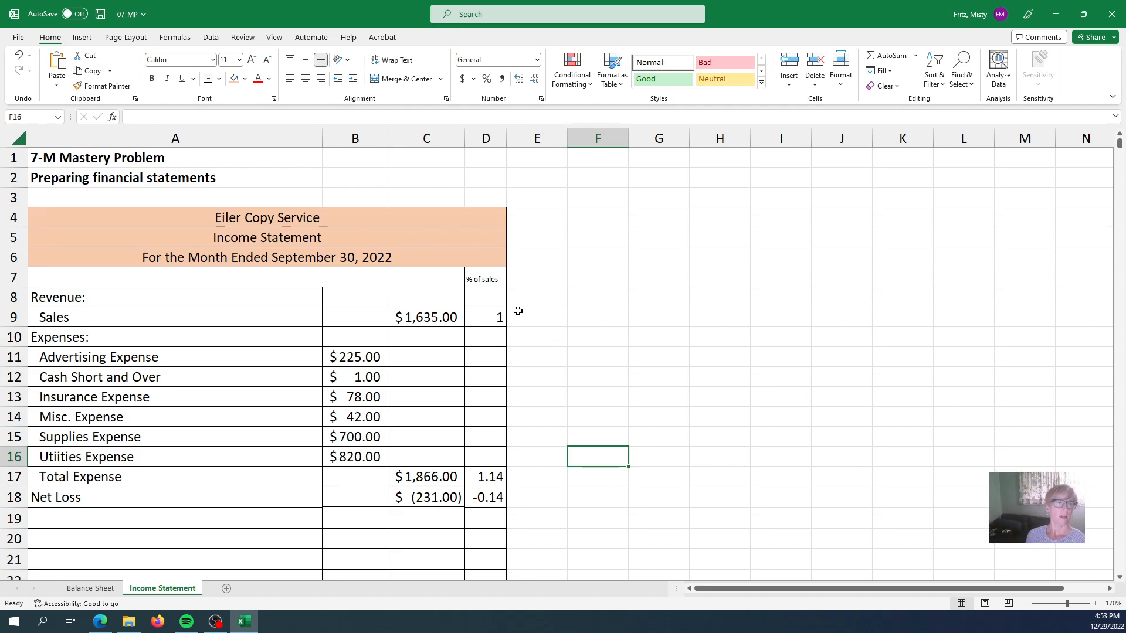
Format the % of sales figures in D9:D18 as percentages
{"action": "left_click_drag", "start_coordinate": [491, 318], "coordinate": [495, 500]}
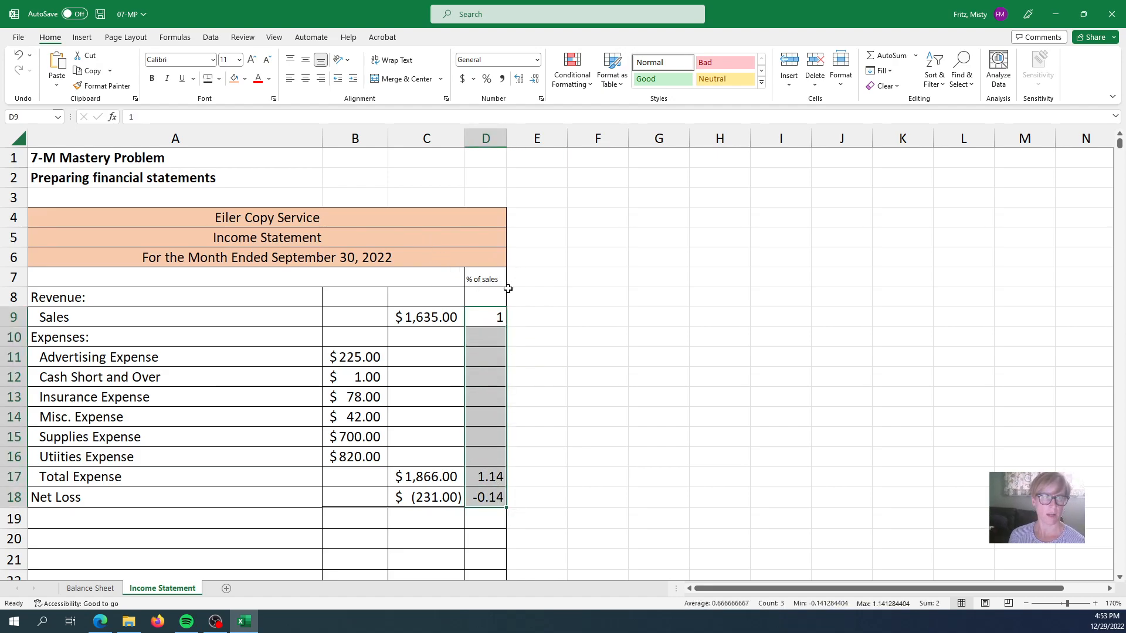
{"action": "left_click", "coordinate": [487, 80]}
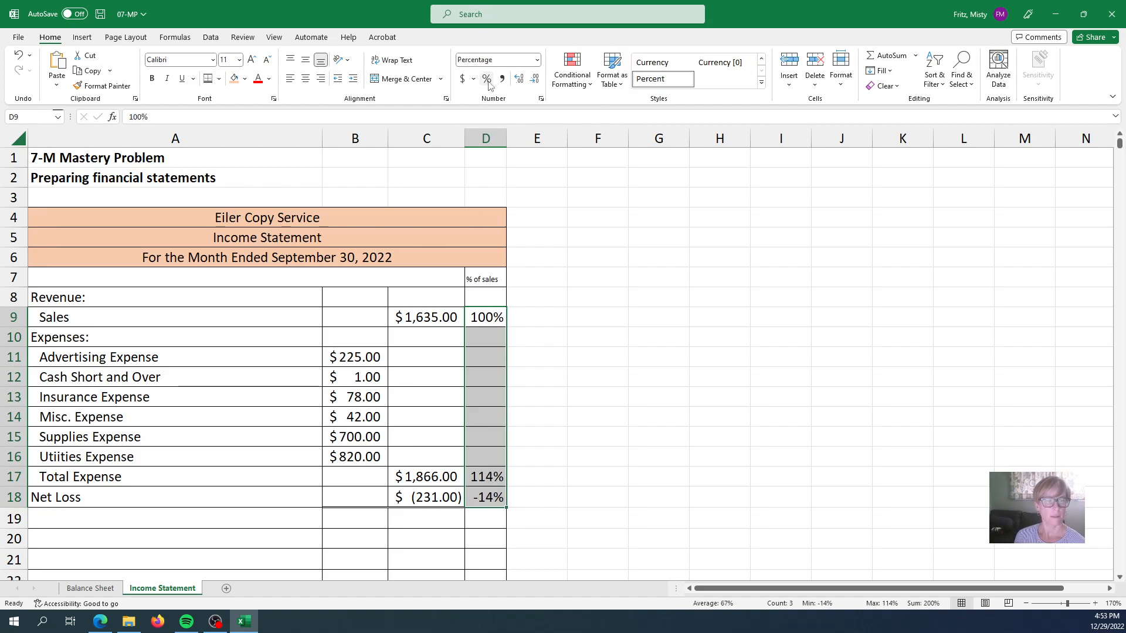
{"action": "left_click", "coordinate": [569, 431]}
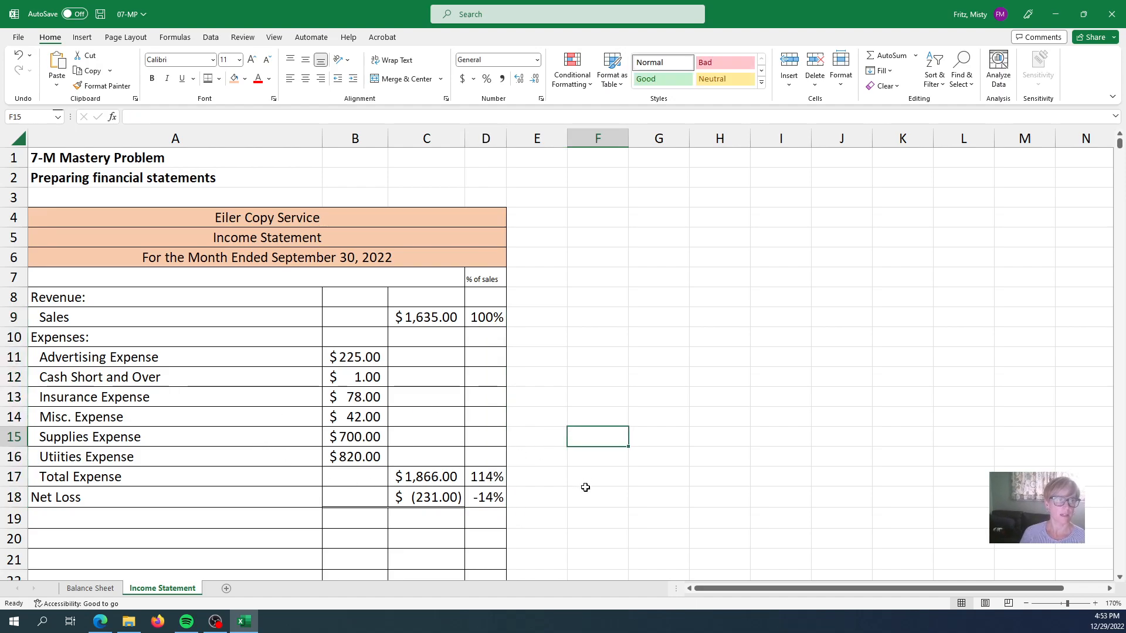
Open the Balance Sheet worksheet at 150% zoom and restore the workbook window to its smaller size beside MindTap
{"action": "left_click", "coordinate": [92, 589]}
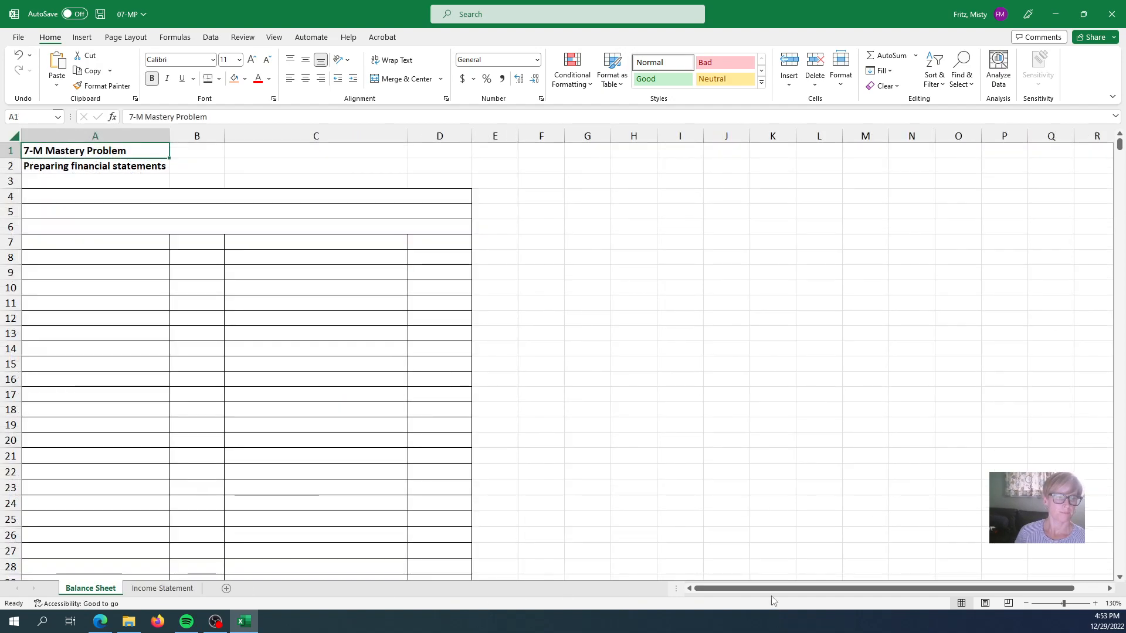
{"action": "left_click", "coordinate": [1095, 603]}
{"action": "left_click", "coordinate": [1095, 603]}
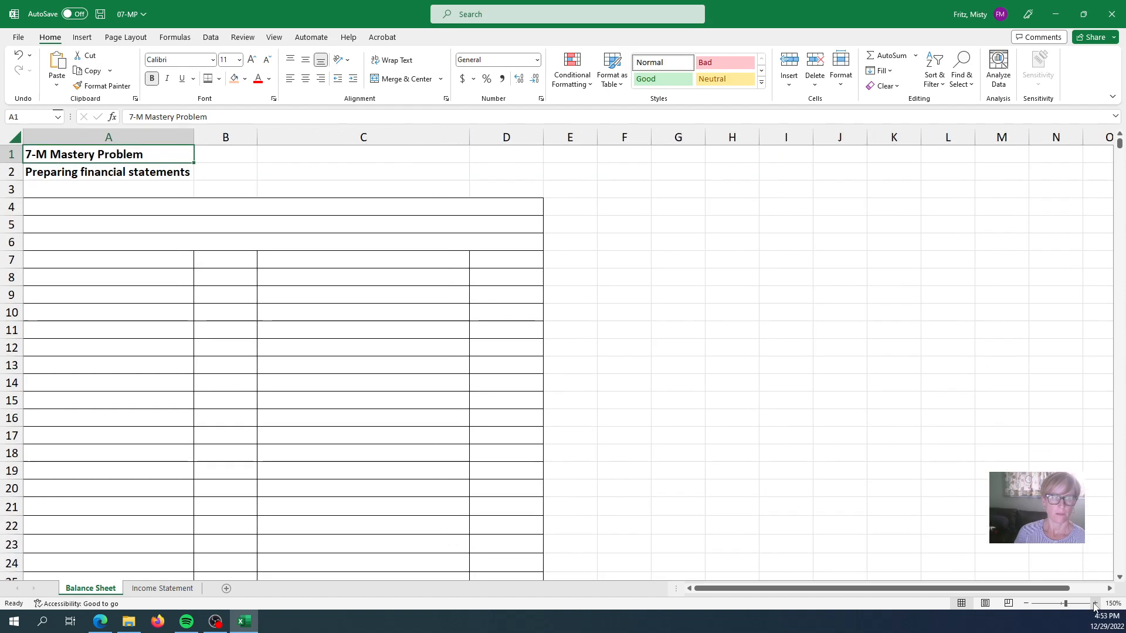
{"action": "left_click", "coordinate": [1084, 14]}
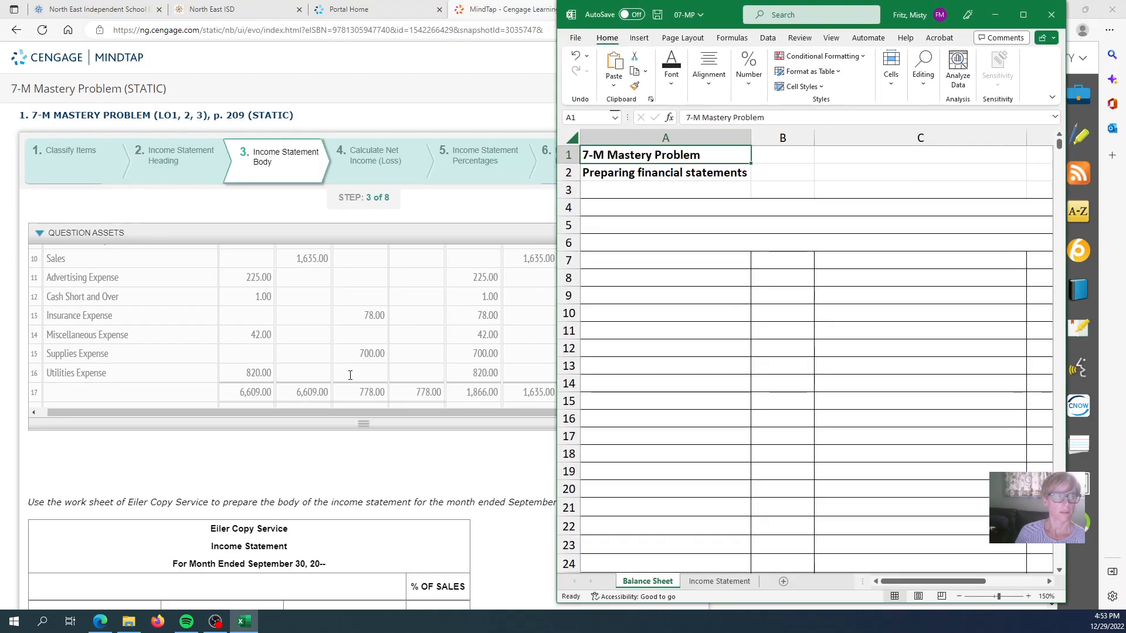
Switch to MindTap and advance the 7-M Mastery Problem from step 3 to step 6, Balance Sheet Heading
{"action": "scroll", "coordinate": [487, 432], "scroll_direction": "down", "scroll_amount": 6}
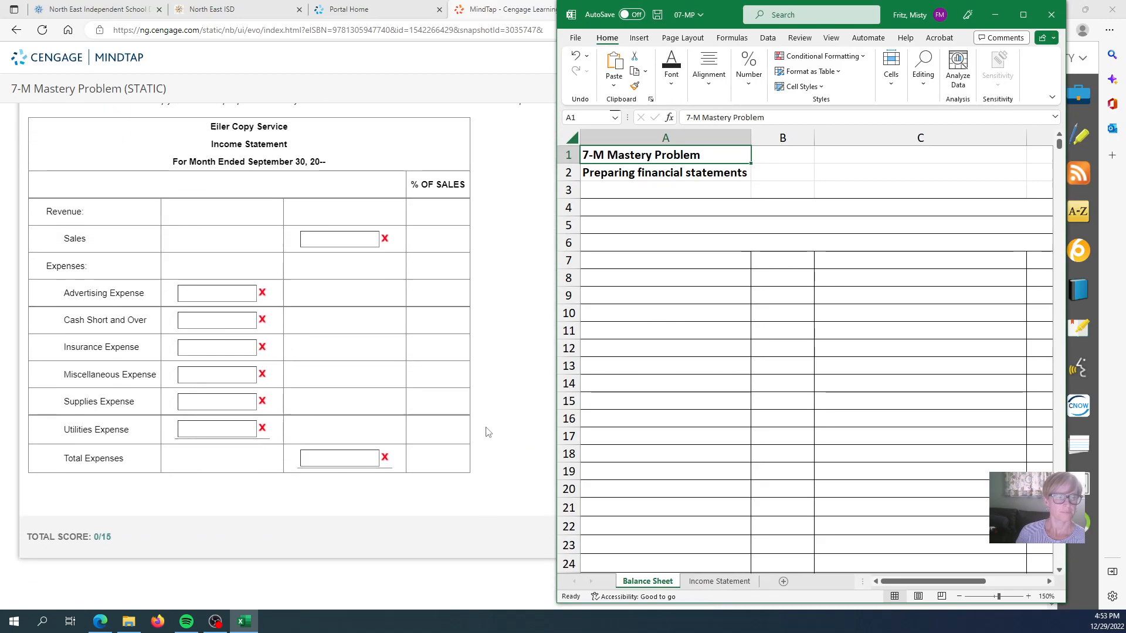
{"action": "left_click", "coordinate": [528, 457]}
{"action": "left_click", "coordinate": [666, 539]}
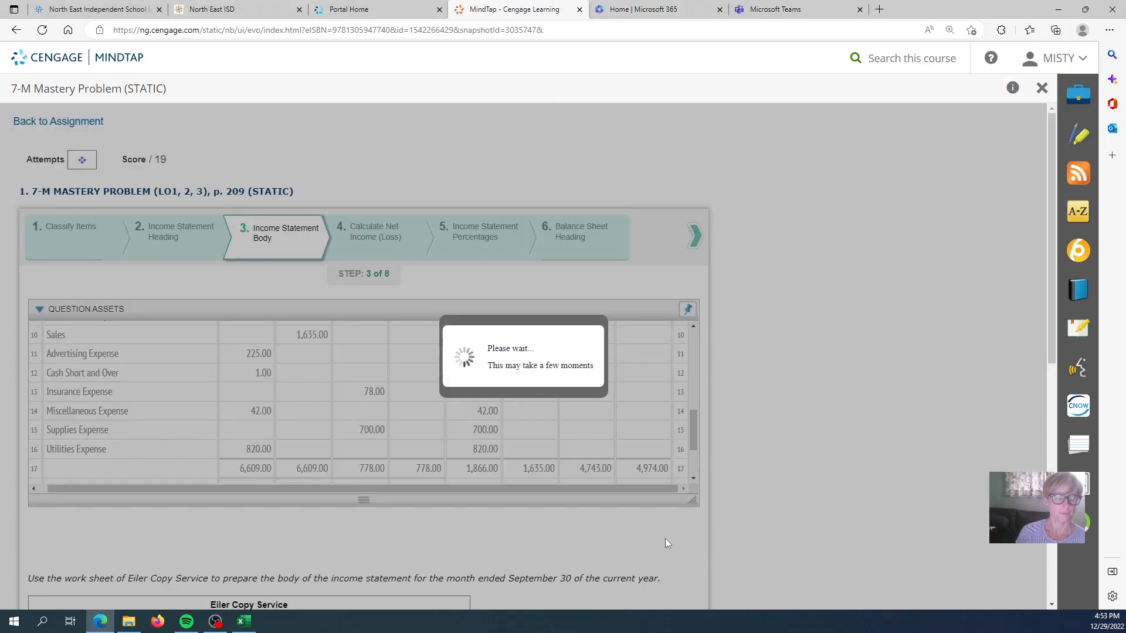
{"action": "scroll", "coordinate": [656, 478], "scroll_direction": "down", "scroll_amount": 3}
{"action": "left_click", "coordinate": [664, 538]}
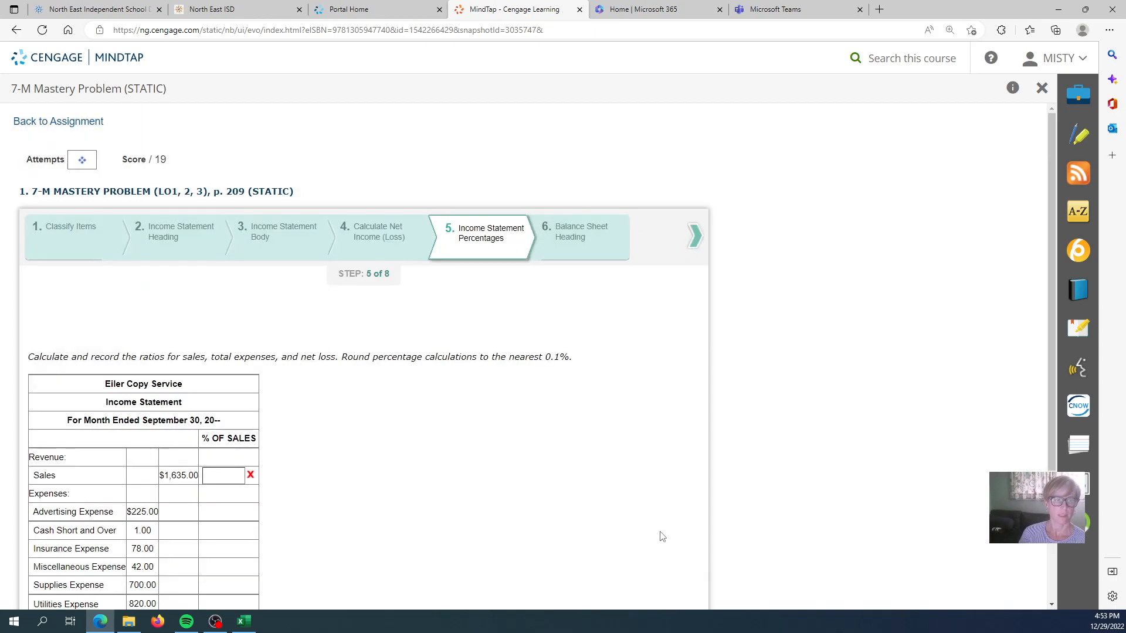
{"action": "scroll", "coordinate": [622, 493], "scroll_direction": "down", "scroll_amount": 3}
{"action": "left_click", "coordinate": [671, 538]}
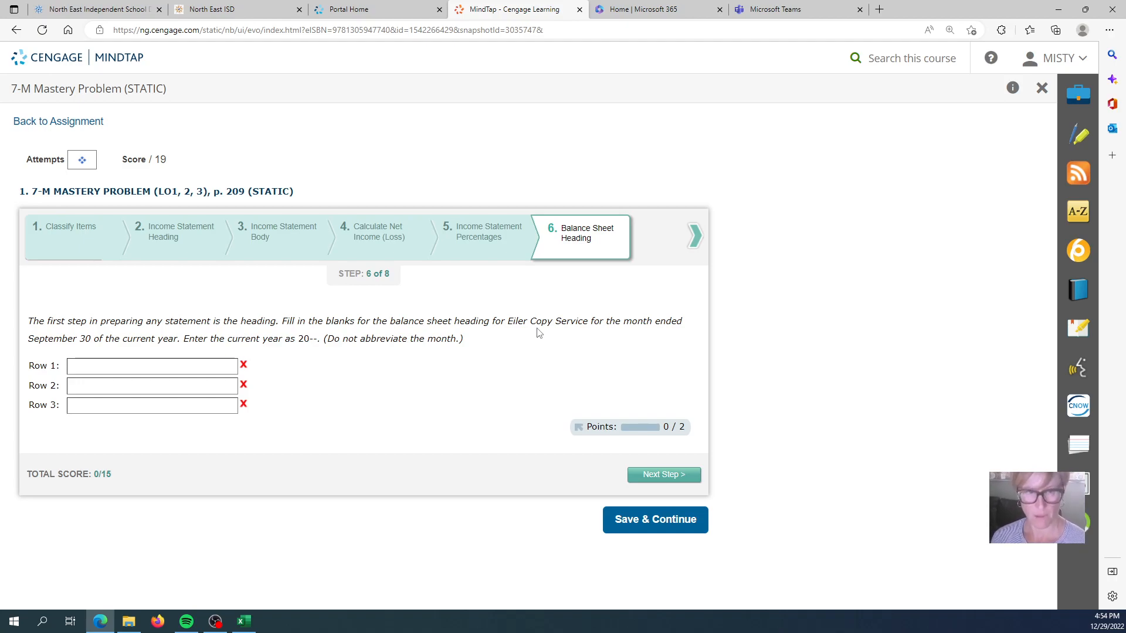
Switch to the 07-MP workbook and enter Eiler Copy Service as the first heading line in row 4 of the Balance Sheet worksheet
{"action": "key", "text": "alt+Tab"}
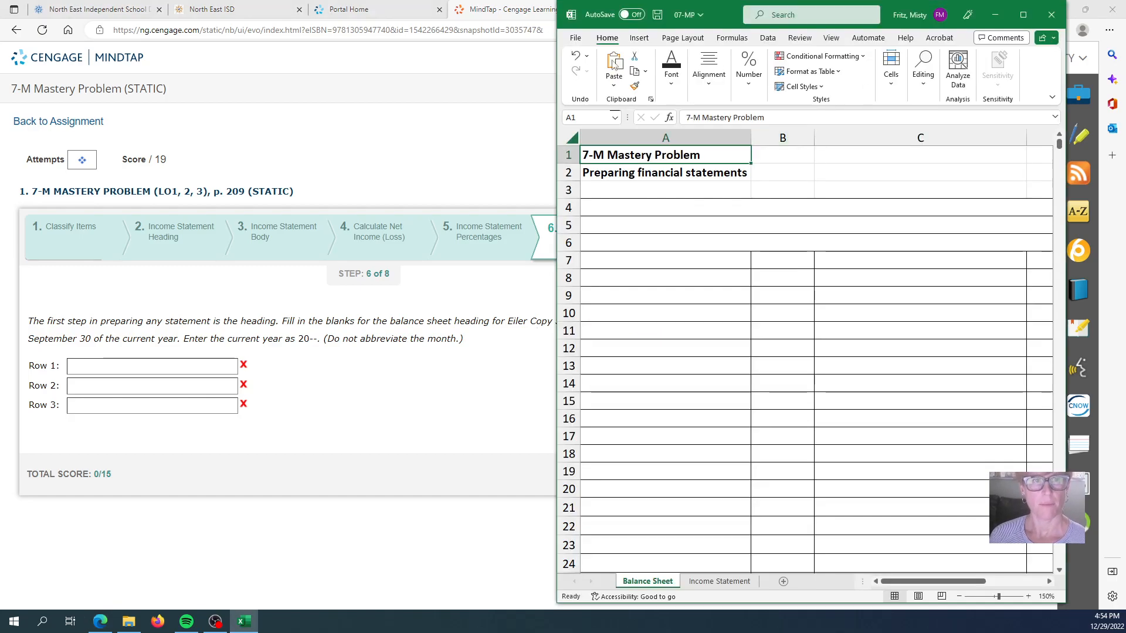
{"action": "left_click", "coordinate": [755, 205]}
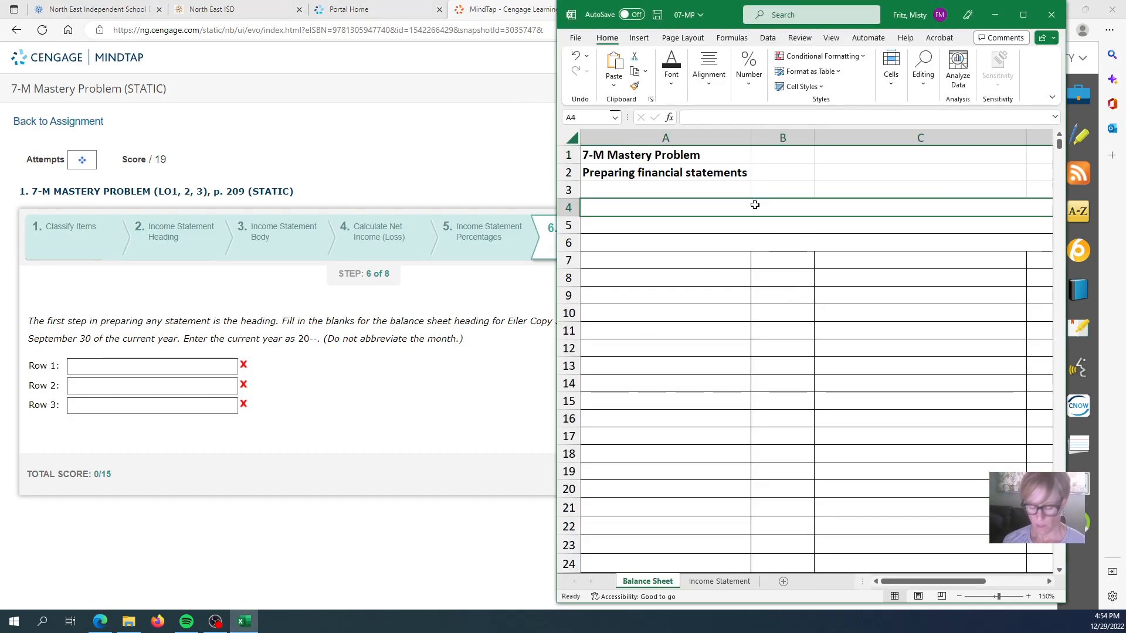
{"action": "type", "text": "Eilker"}
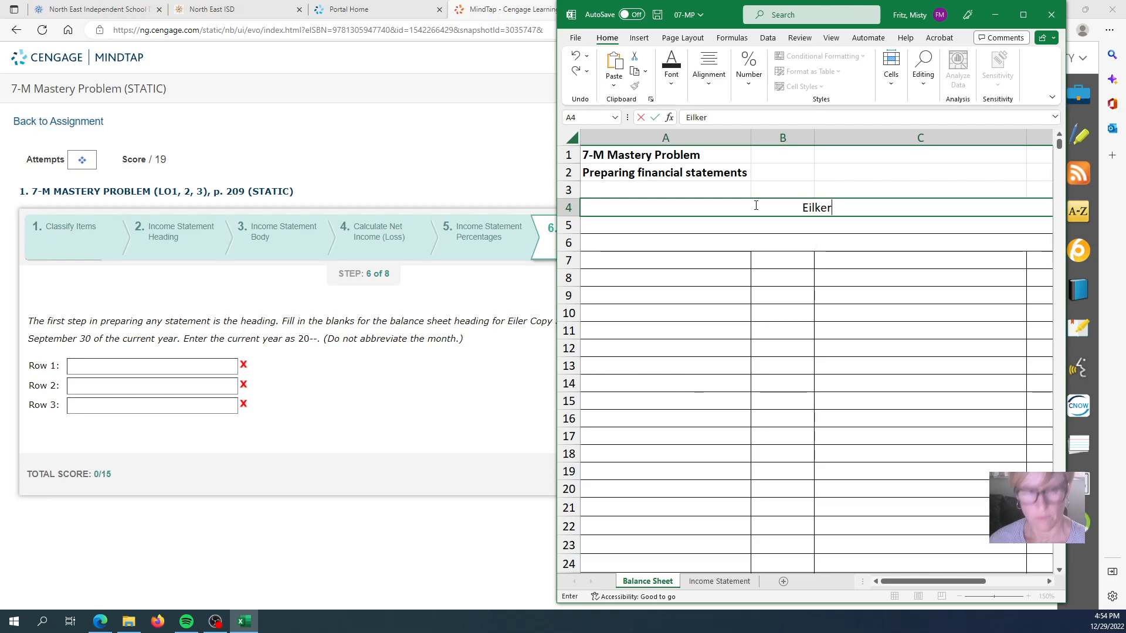
{"action": "key", "text": "BackSpace"}
{"action": "key", "text": "BackSpace"}
{"action": "key", "text": "BackSpace"}
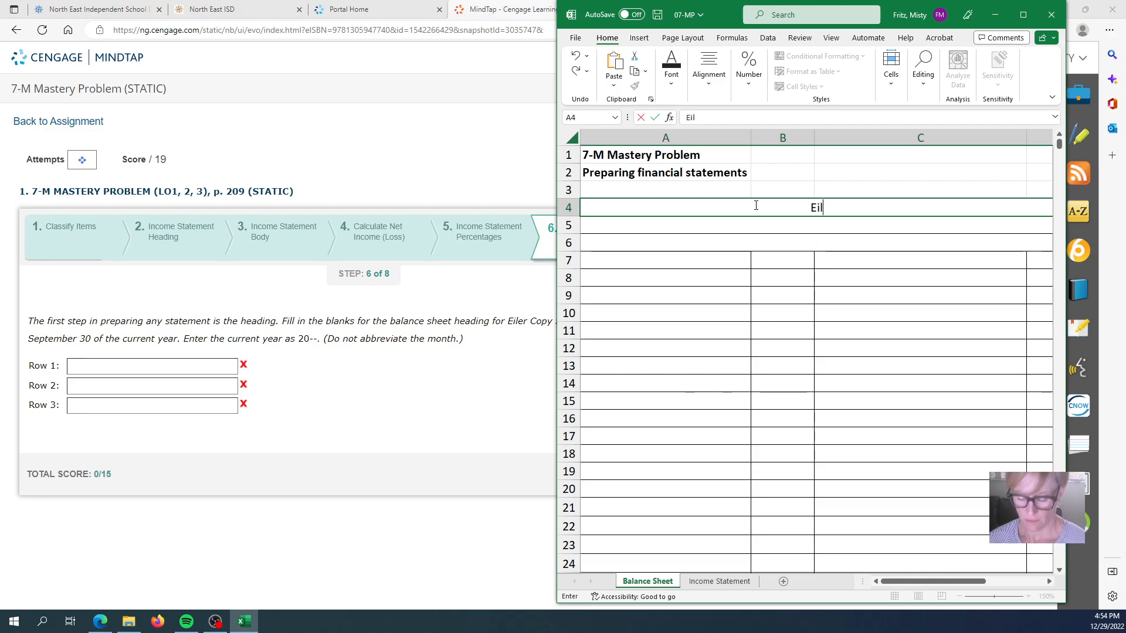
{"action": "type", "text": "er Copy Service"}
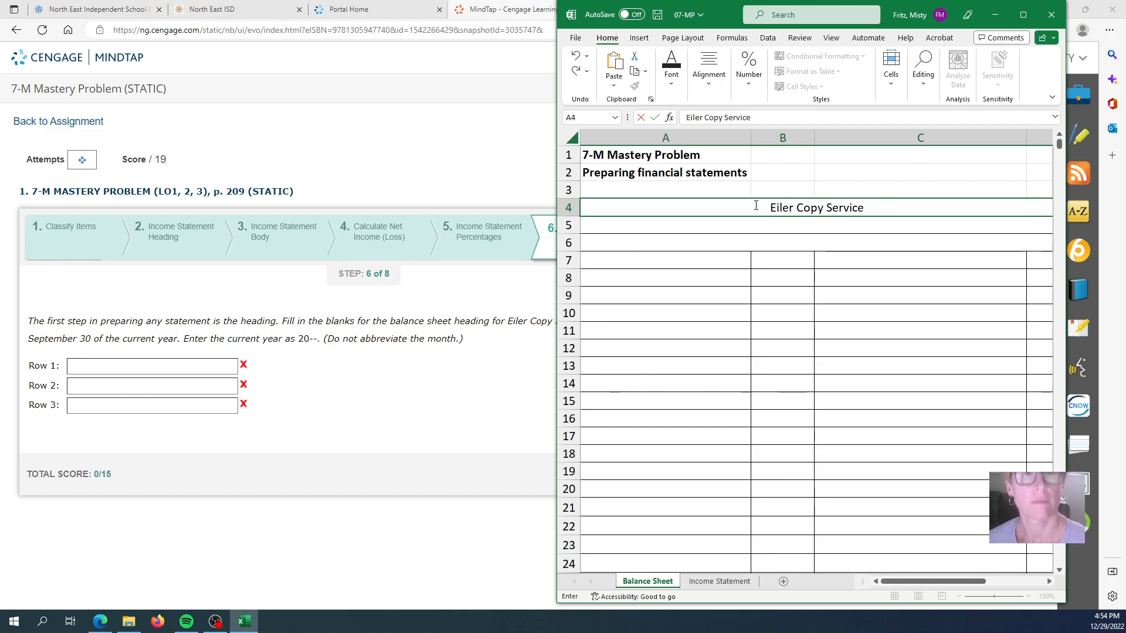
{"action": "key", "text": "Return"}
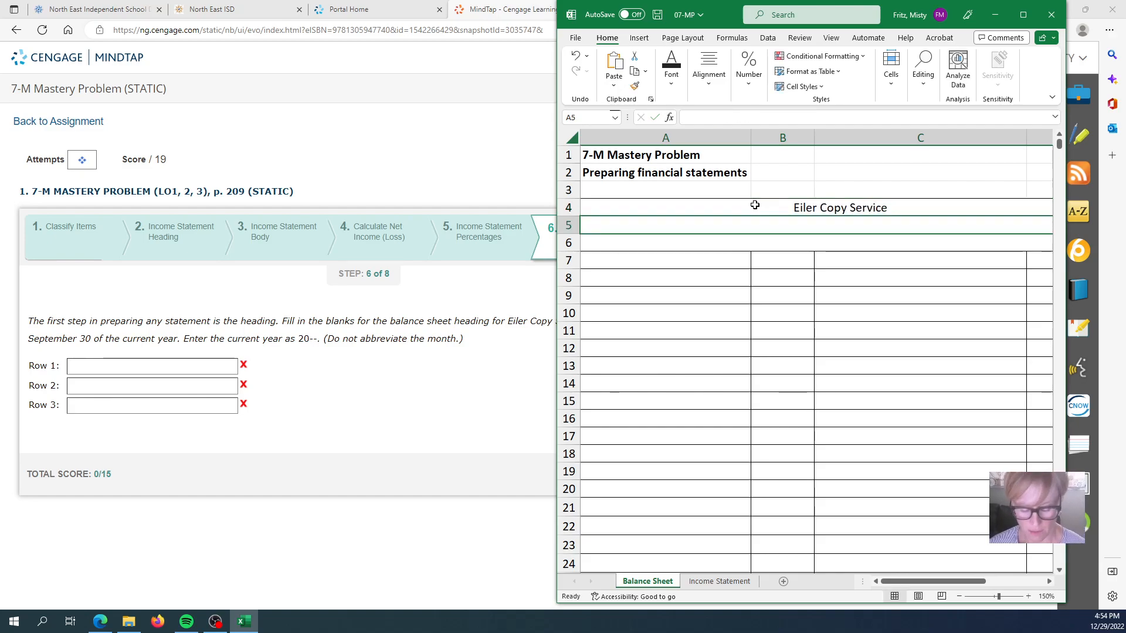
Enter Balance Sheet in row 5 and the date September 30, 2022 in row 6 of the statement heading
{"action": "type", "text": "Balance Sheet"}
{"action": "key", "text": "Return"}
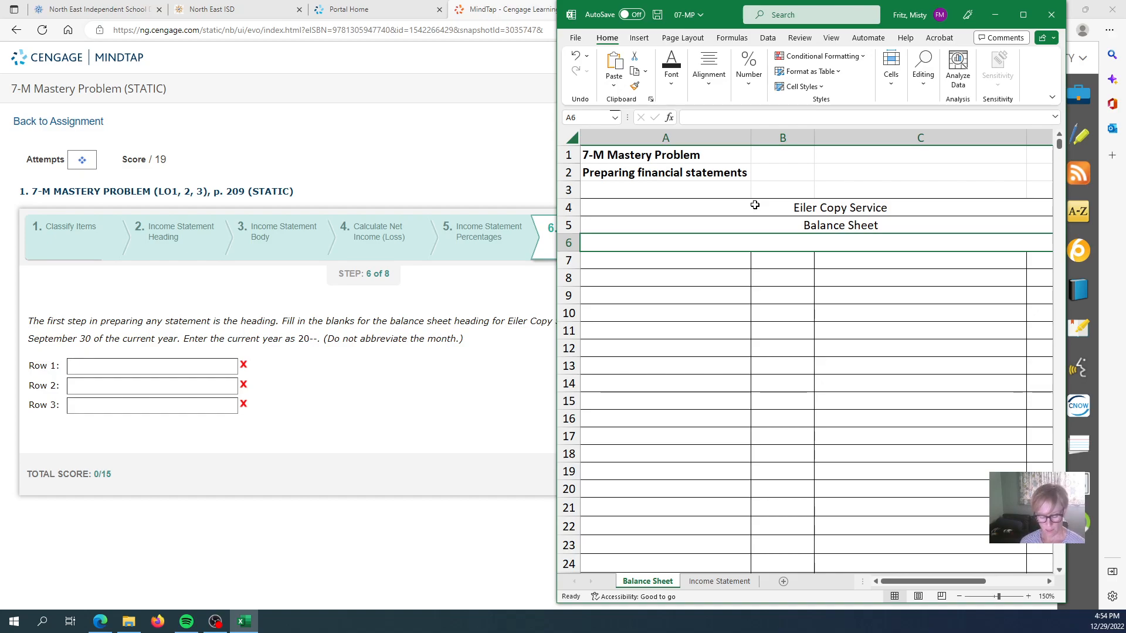
{"action": "type", "text": "Septemb"}
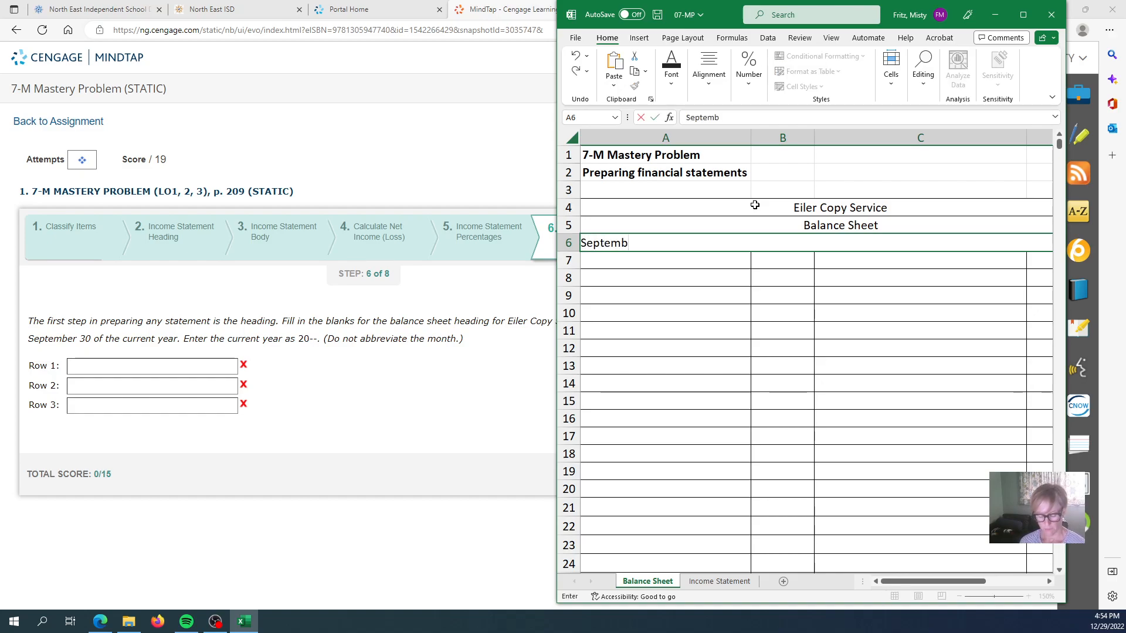
{"action": "type", "text": "er 30,"}
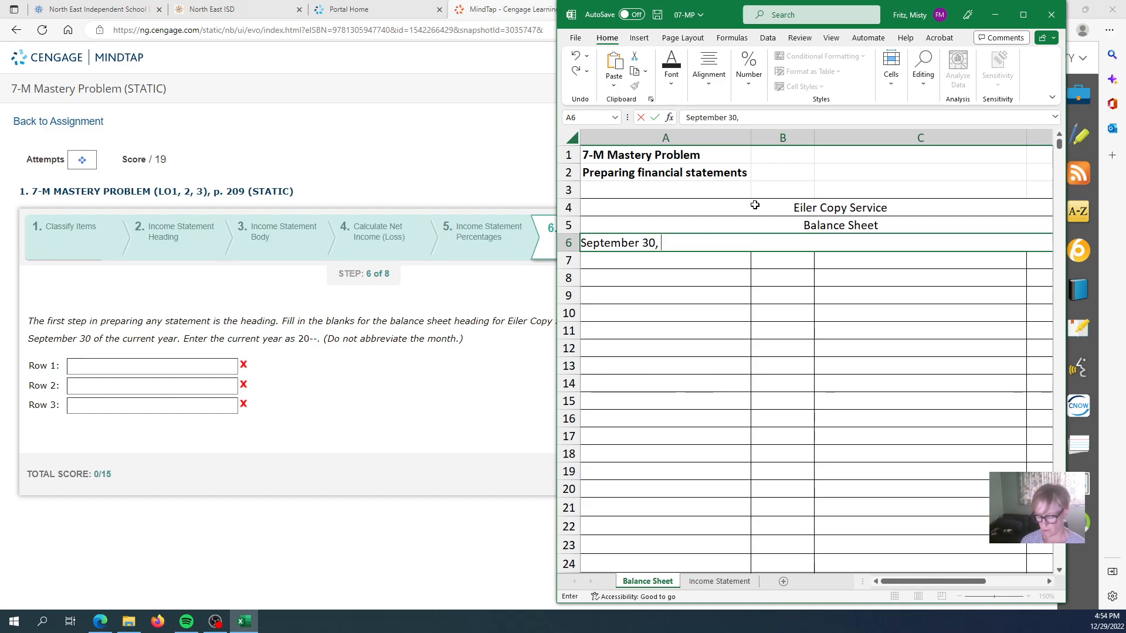
{"action": "type", "text": " 2022"}
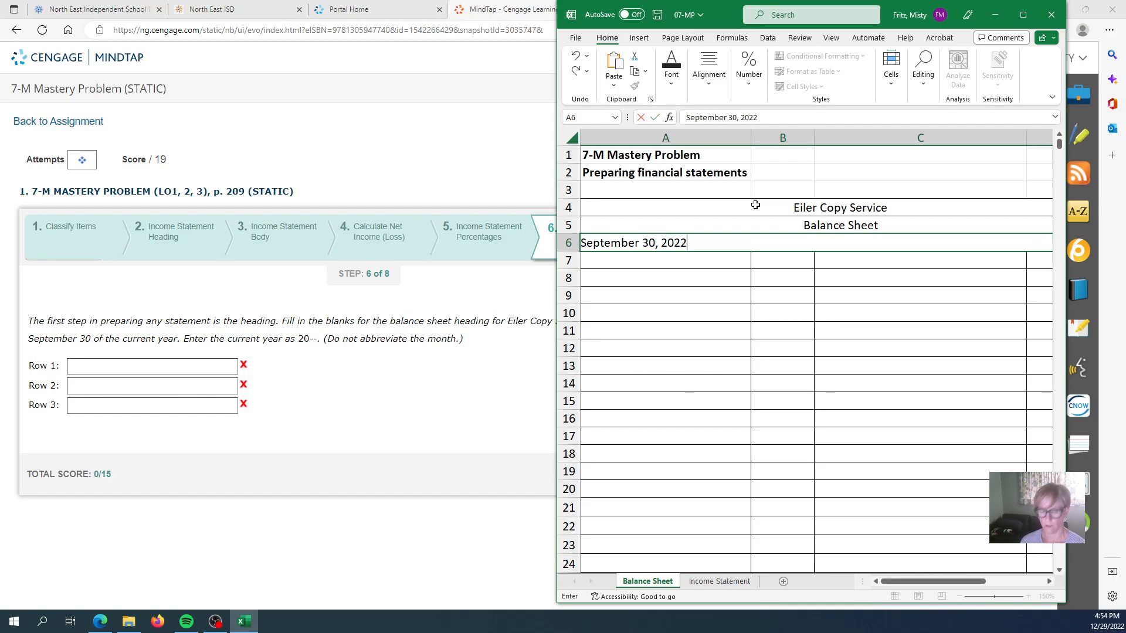
{"action": "key", "text": "Return"}
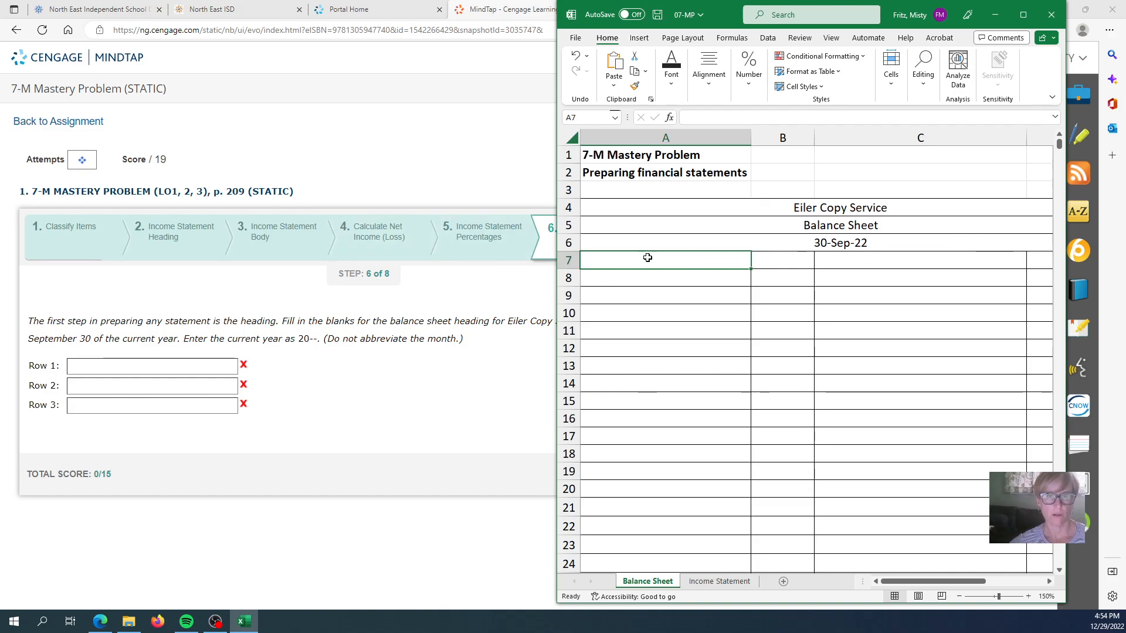
Enter the section headings Assets in A7 and Liabilities in C7
{"action": "type", "text": "Assets"}
{"action": "key", "text": "Tab"}
{"action": "key", "text": "Tab"}
{"action": "type", "text": "Liabilitie"}
{"action": "type", "text": "s"}
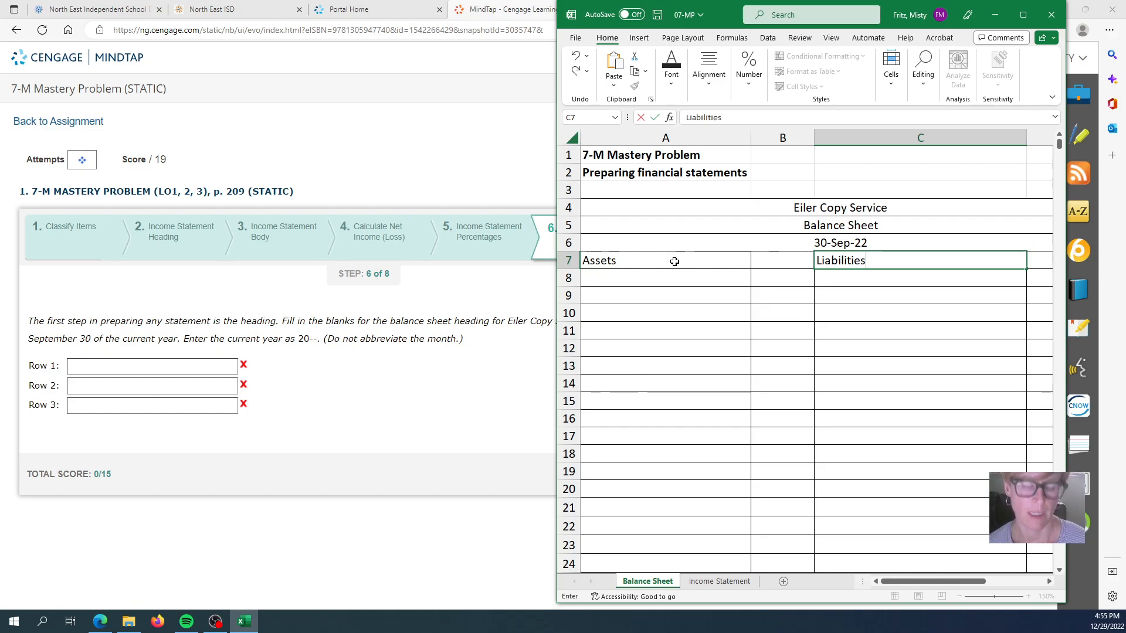
{"action": "key", "text": "Return"}
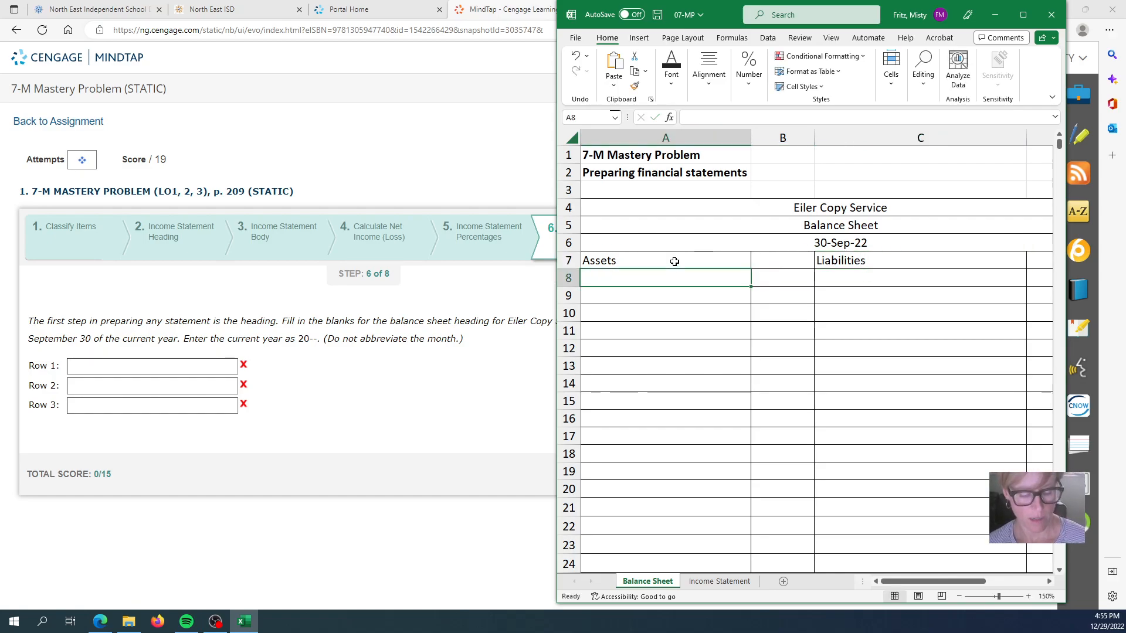
Enter the section heading Owner's Equity in C9 and select the first row under Assets
{"action": "key", "text": "Tab"}
{"action": "key", "text": "Tab"}
{"action": "key", "text": "Return"}
{"action": "key", "text": "Tab"}
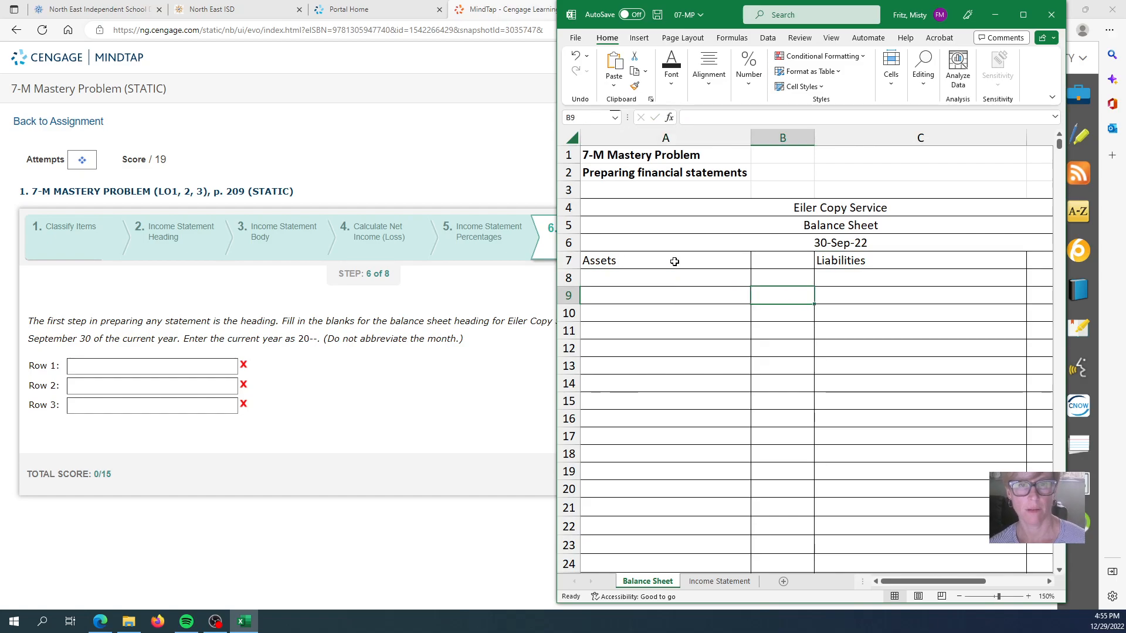
{"action": "key", "text": "Tab"}
{"action": "type", "text": "Oner"}
{"action": "key", "text": "BackSpace"}
{"action": "key", "text": "BackSpace"}
{"action": "key", "text": "BackSpace"}
{"action": "key", "text": "BackSpace"}
{"action": "type", "text": "wner's Equity"}
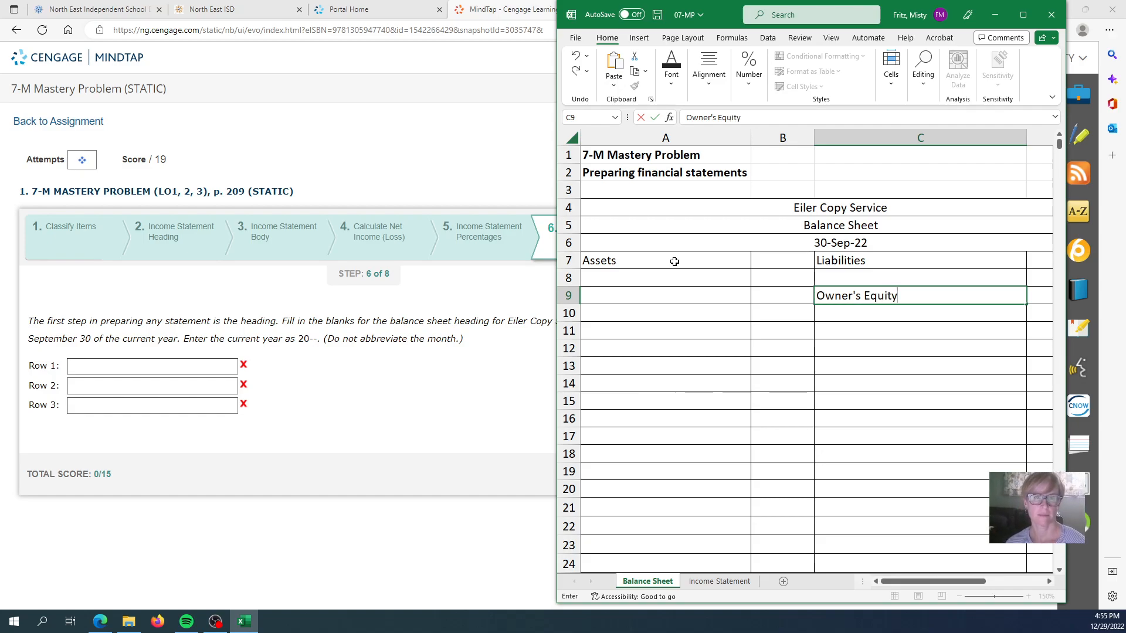
{"action": "left_click", "coordinate": [674, 262]}
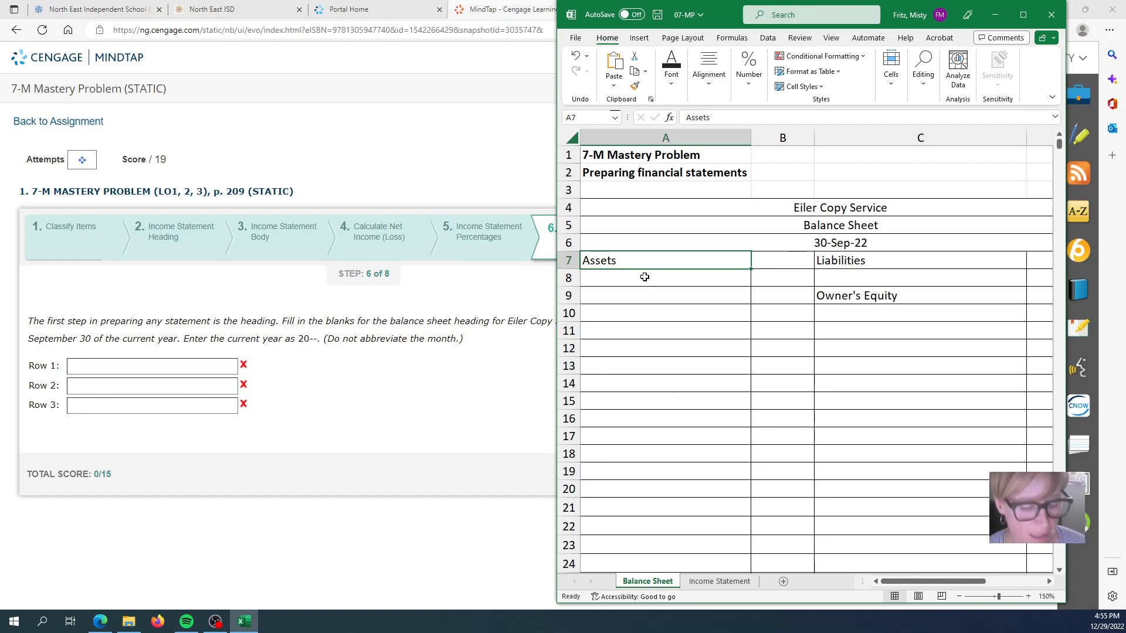
{"action": "left_click_drag", "start_coordinate": [644, 277], "coordinate": [657, 288]}
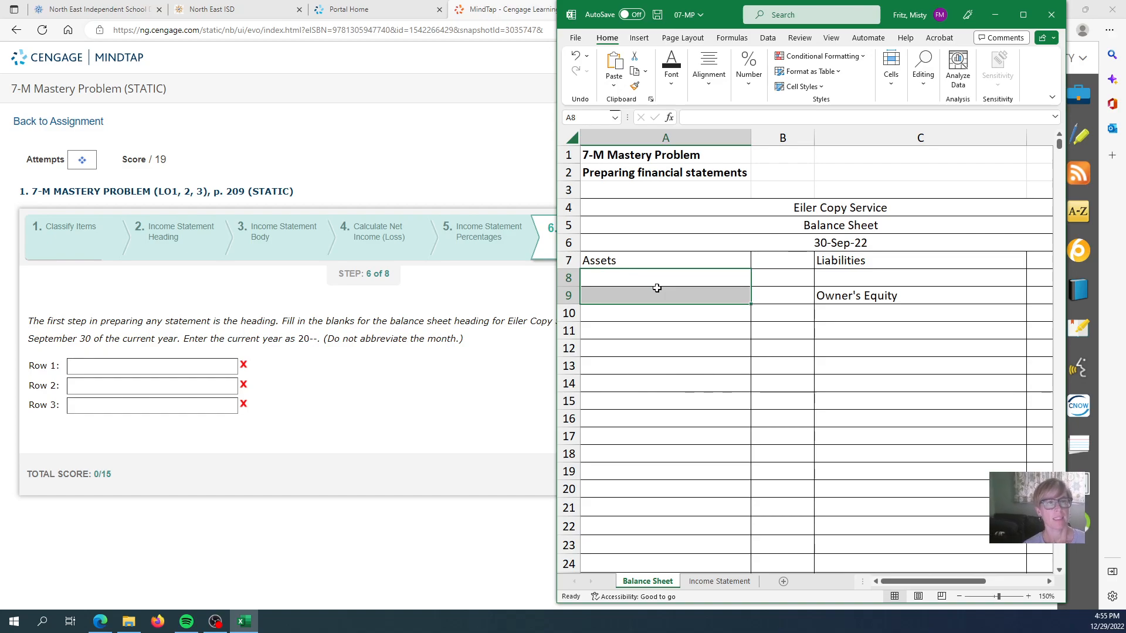
{"action": "left_click", "coordinate": [631, 279]}
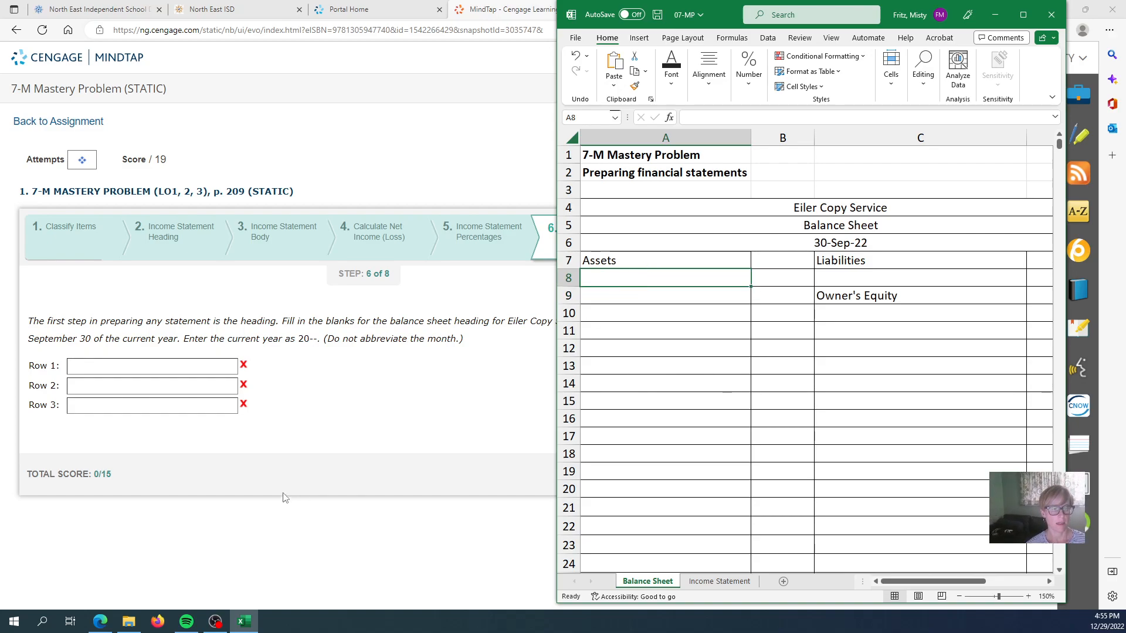
Switch to MindTap, advance to step 7, Balance Sheet Amounts, and enlarge the Question Assets pane to show more of the work sheet
{"action": "left_click", "coordinate": [378, 467]}
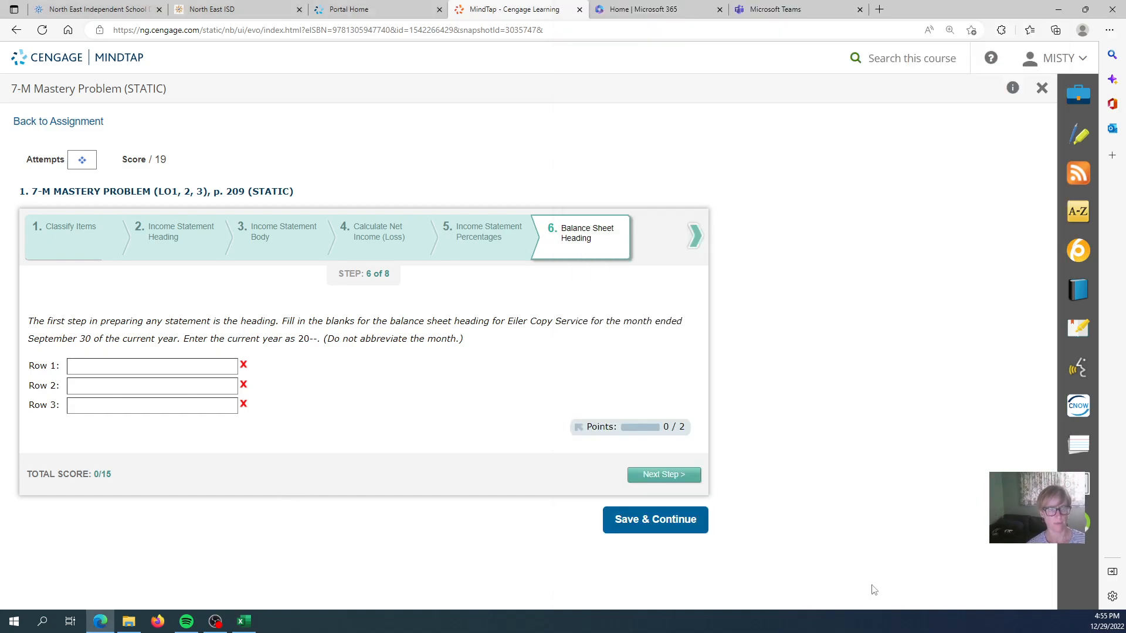
{"action": "left_click", "coordinate": [646, 475]}
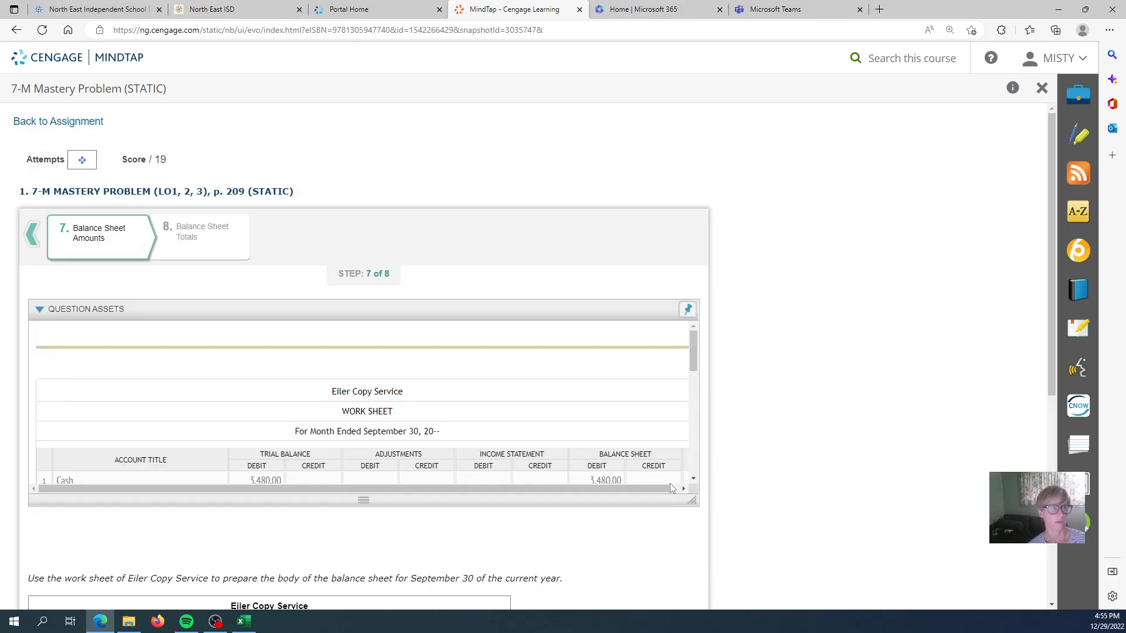
{"action": "scroll", "coordinate": [583, 422], "scroll_direction": "down", "scroll_amount": 2}
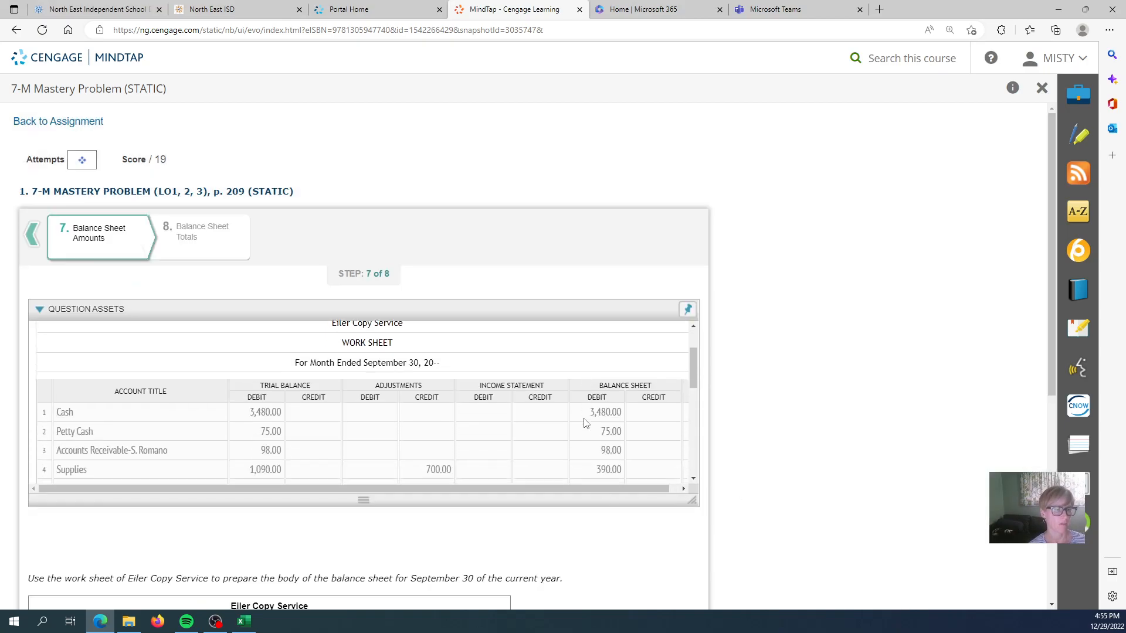
{"action": "scroll", "coordinate": [584, 422], "scroll_direction": "down", "scroll_amount": 1}
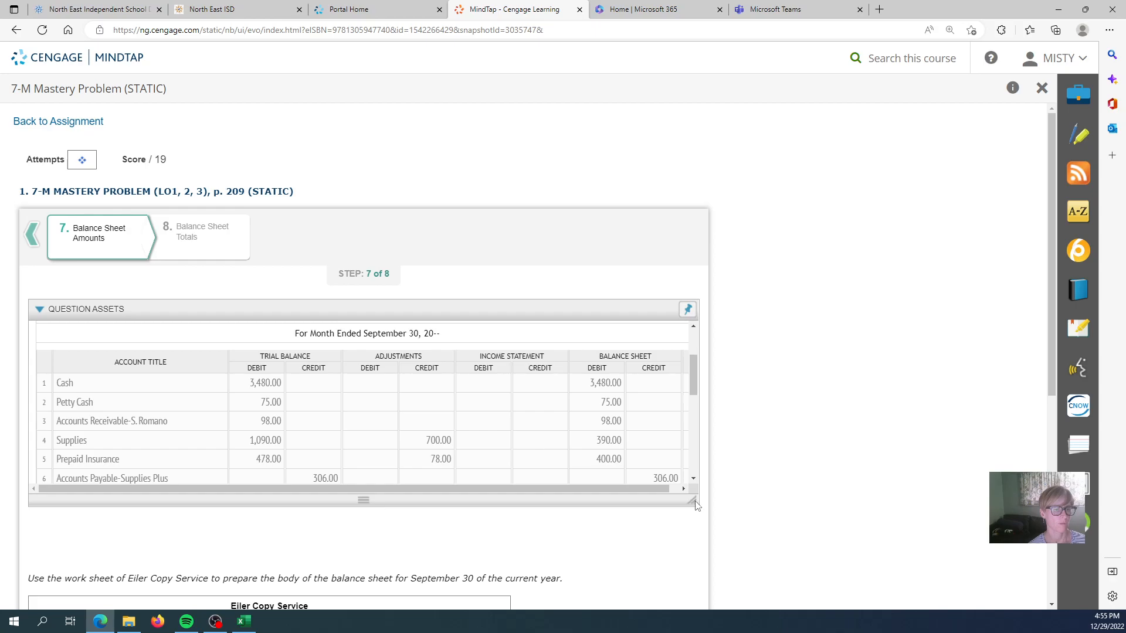
{"action": "left_click_drag", "start_coordinate": [696, 504], "coordinate": [728, 610]}
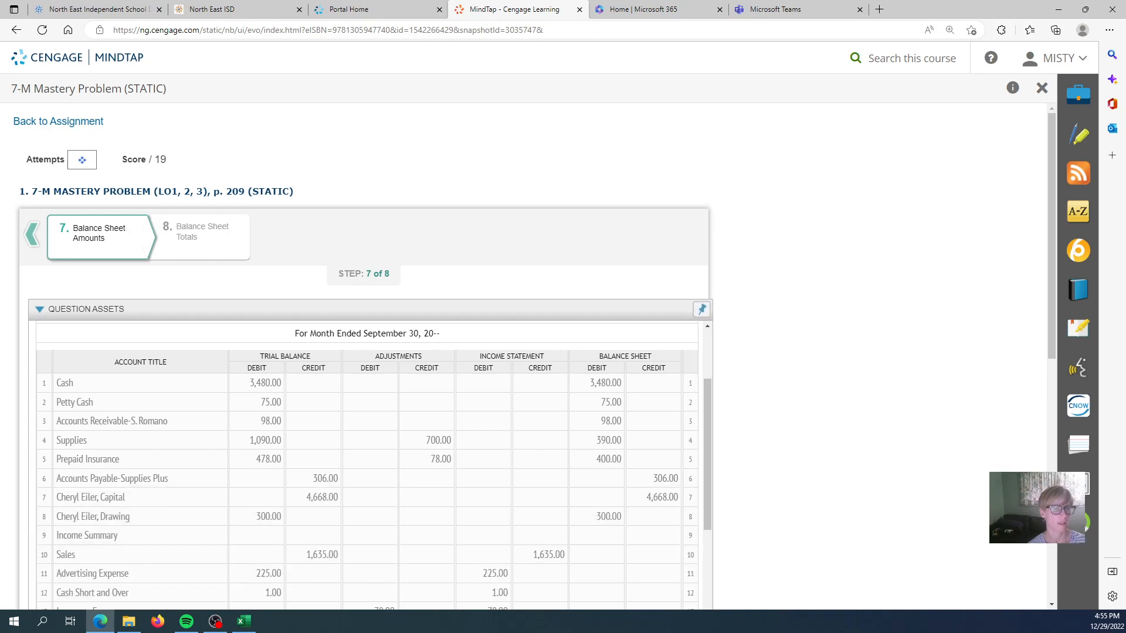
{"action": "scroll", "coordinate": [752, 463], "scroll_direction": "down", "scroll_amount": 4}
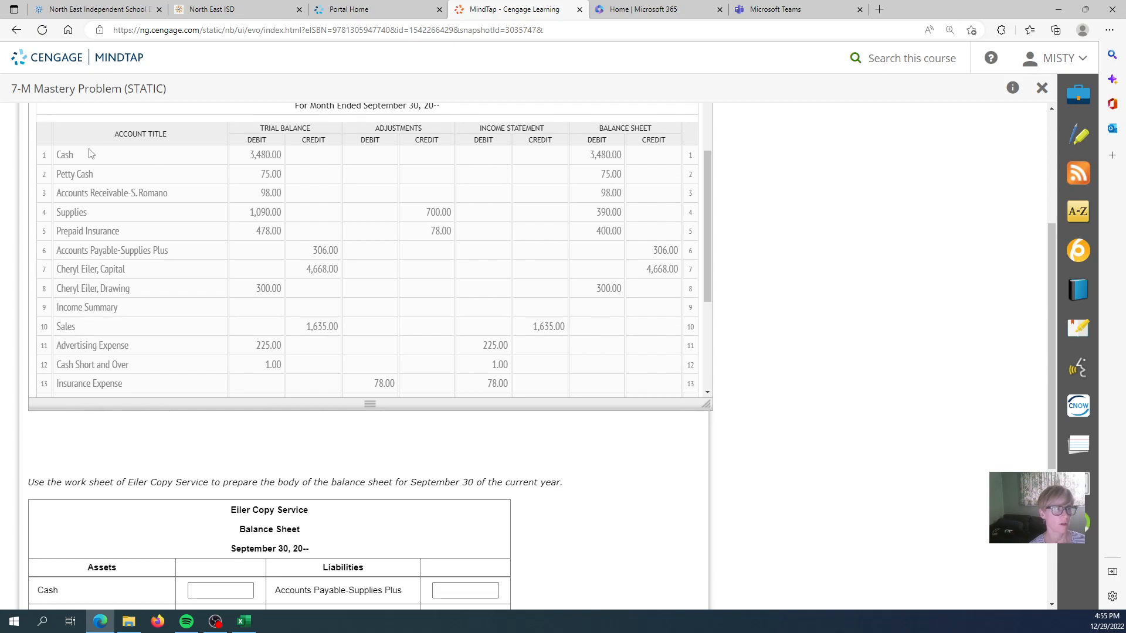
Return to the 07-MP workbook and list Cash in A8 and Petty Cash in A9 under Assets
{"action": "key", "text": "alt+Tab"}
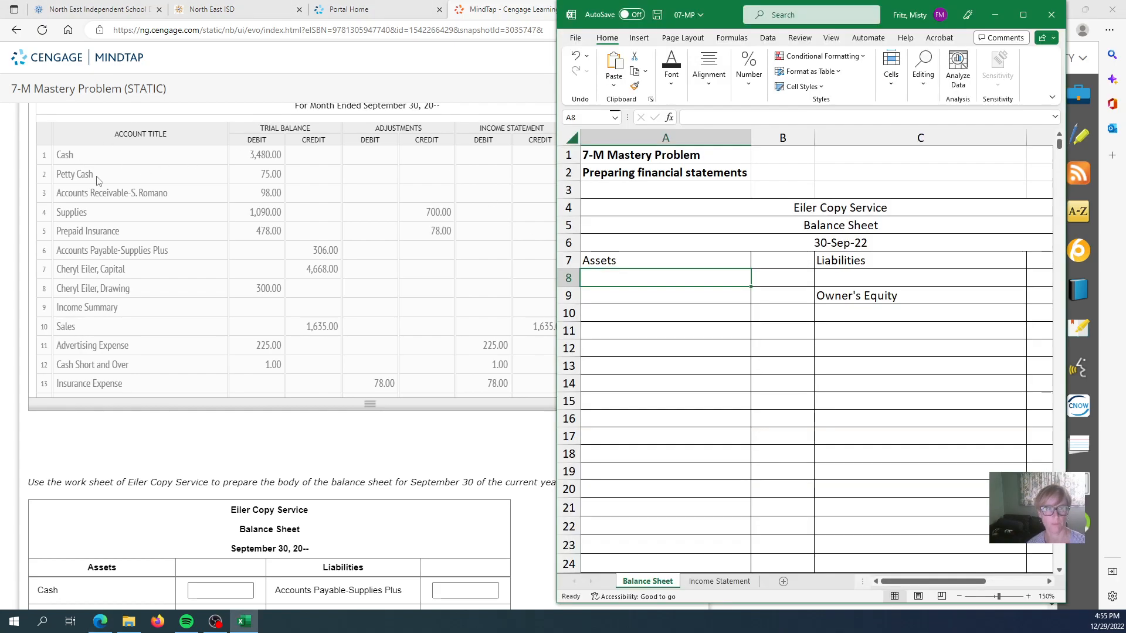
{"action": "type", "text": "Cash"}
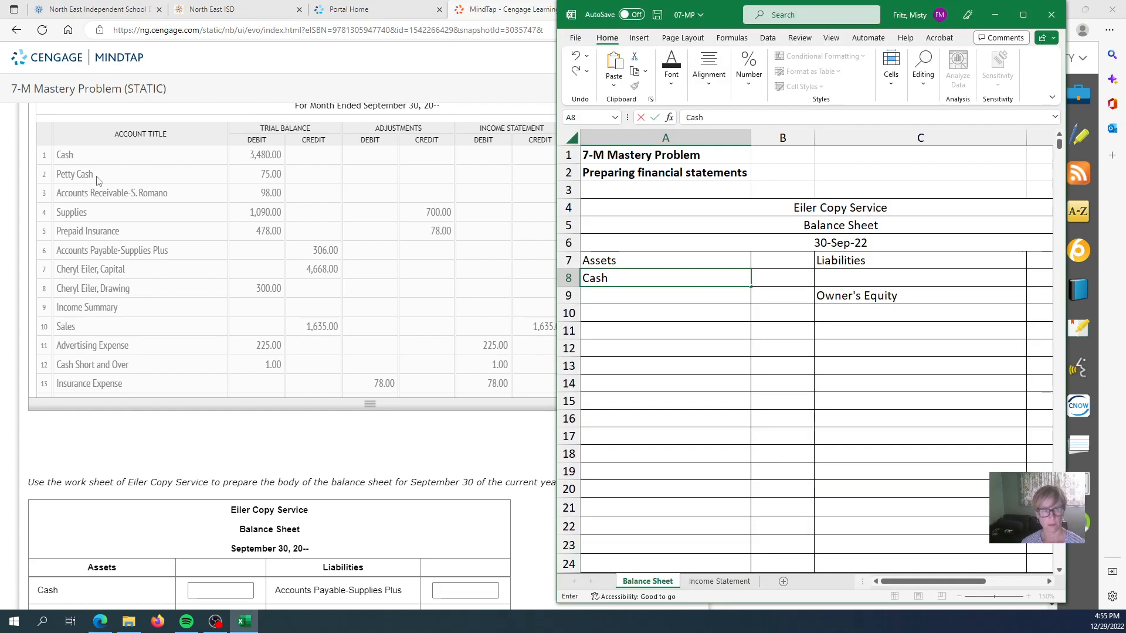
{"action": "key", "text": "Return"}
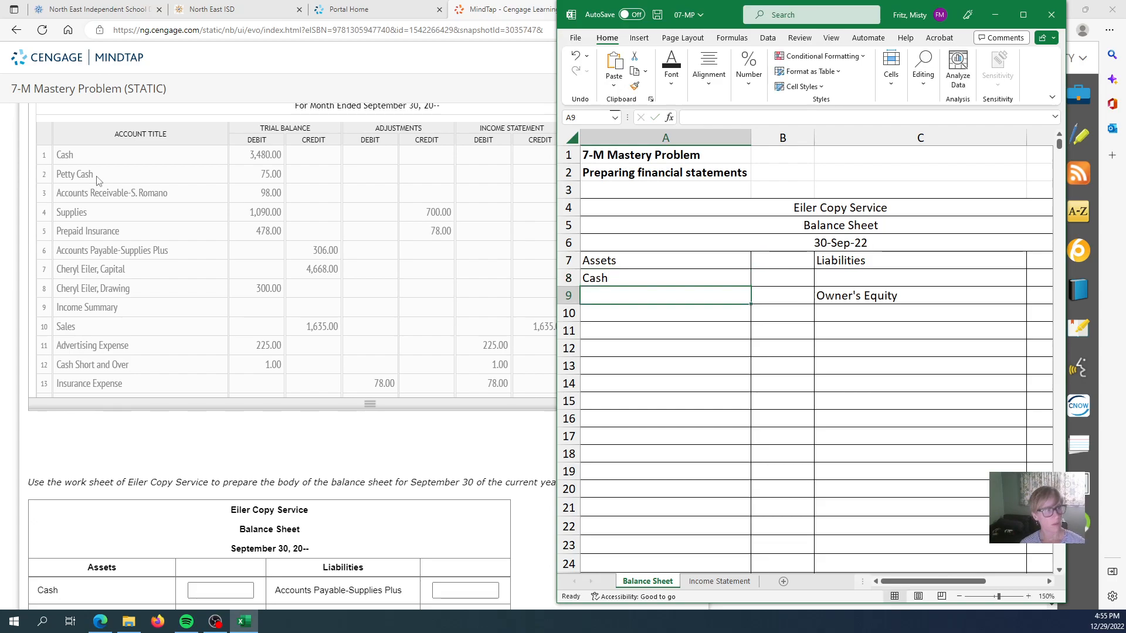
{"action": "type", "text": "Pett"}
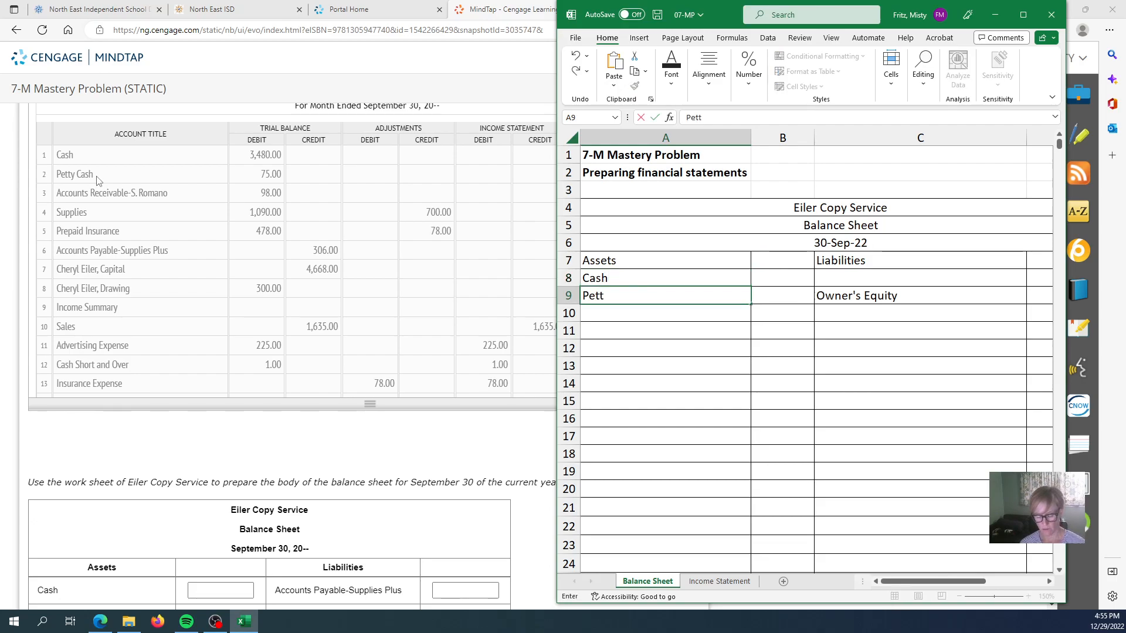
{"action": "type", "text": "y Cash"}
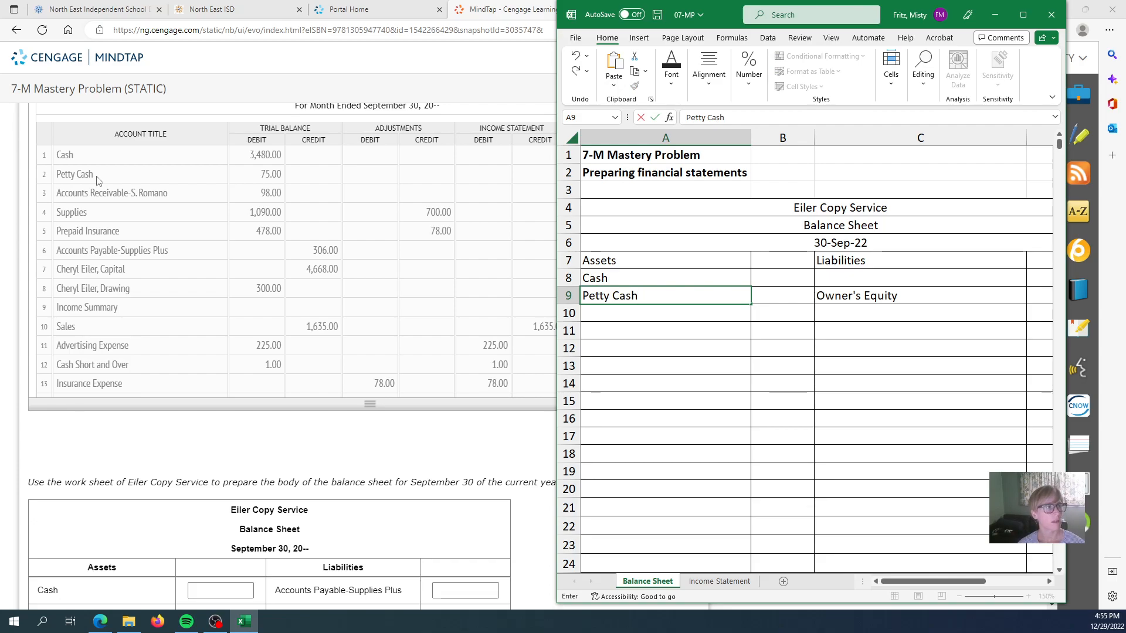
{"action": "key", "text": "Return"}
Enter the Accounts Receivable account title in A10, followed by a hyphen and the customer's name
{"action": "type", "text": "Accou"}
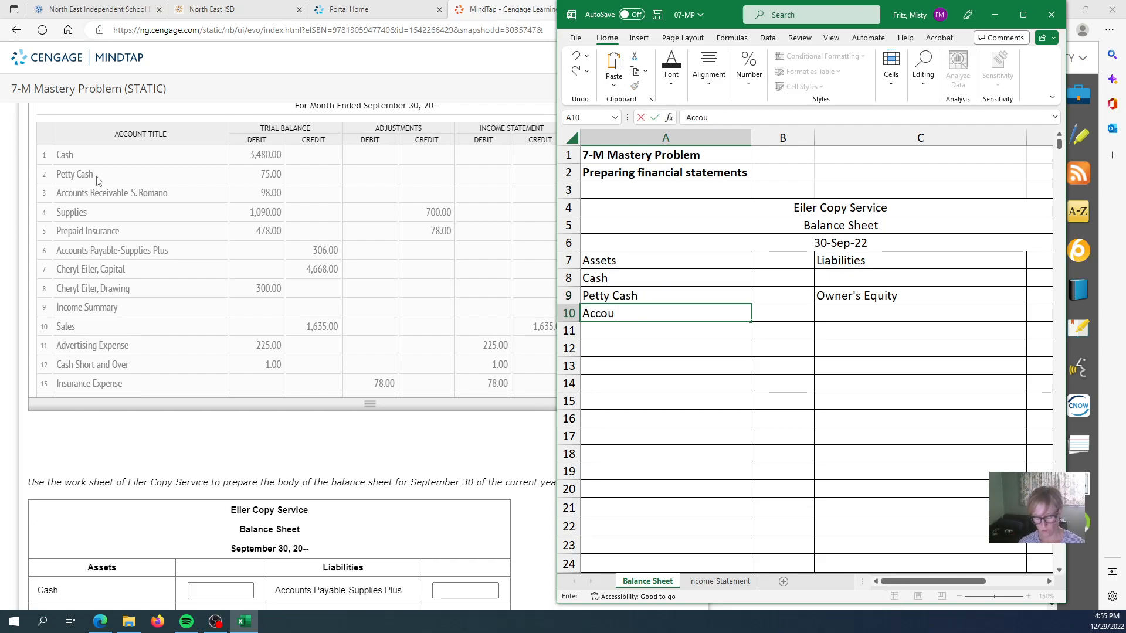
{"action": "type", "text": "nts Reveivable"}
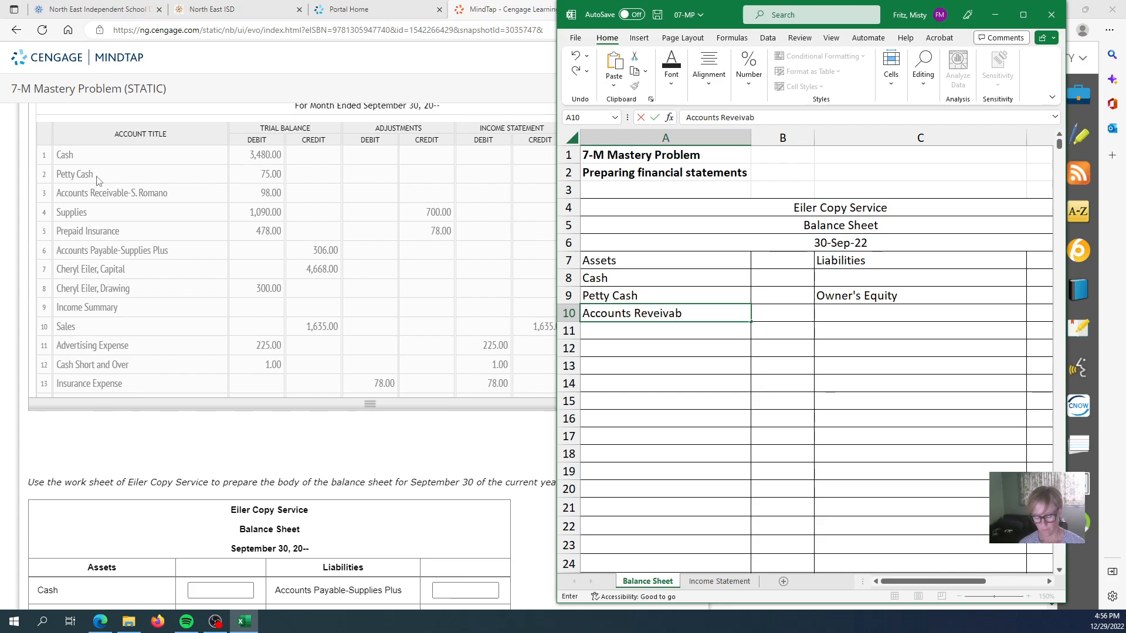
{"action": "key", "text": "BackSpace"}
{"action": "key", "text": "BackSpace"}
{"action": "key", "text": "BackSpace"}
{"action": "key", "text": "BackSpace"}
{"action": "key", "text": "BackSpace"}
{"action": "key", "text": "BackSpace"}
{"action": "key", "text": "BackSpace"}
{"action": "key", "text": "BackSpace"}
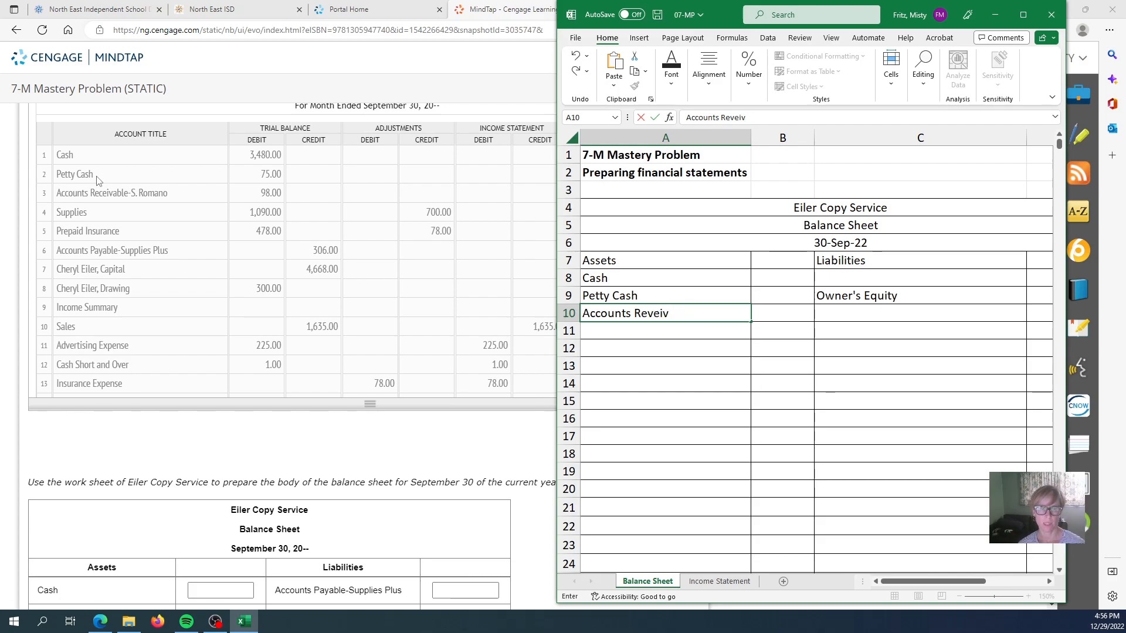
{"action": "type", "text": "ceivabl"}
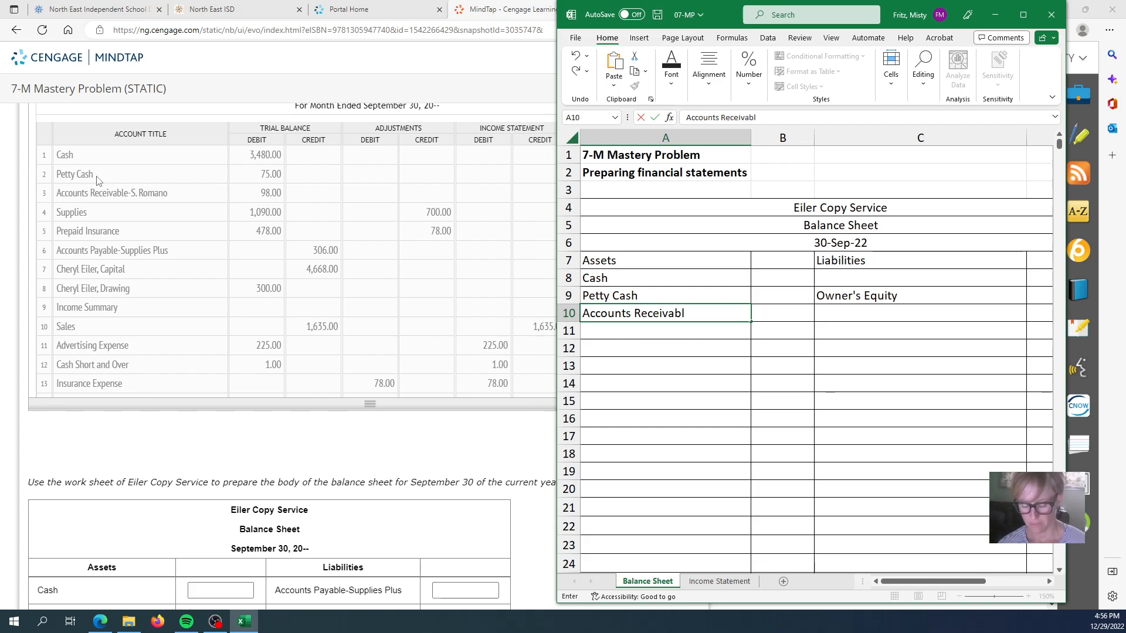
{"action": "type", "text": "e-"}
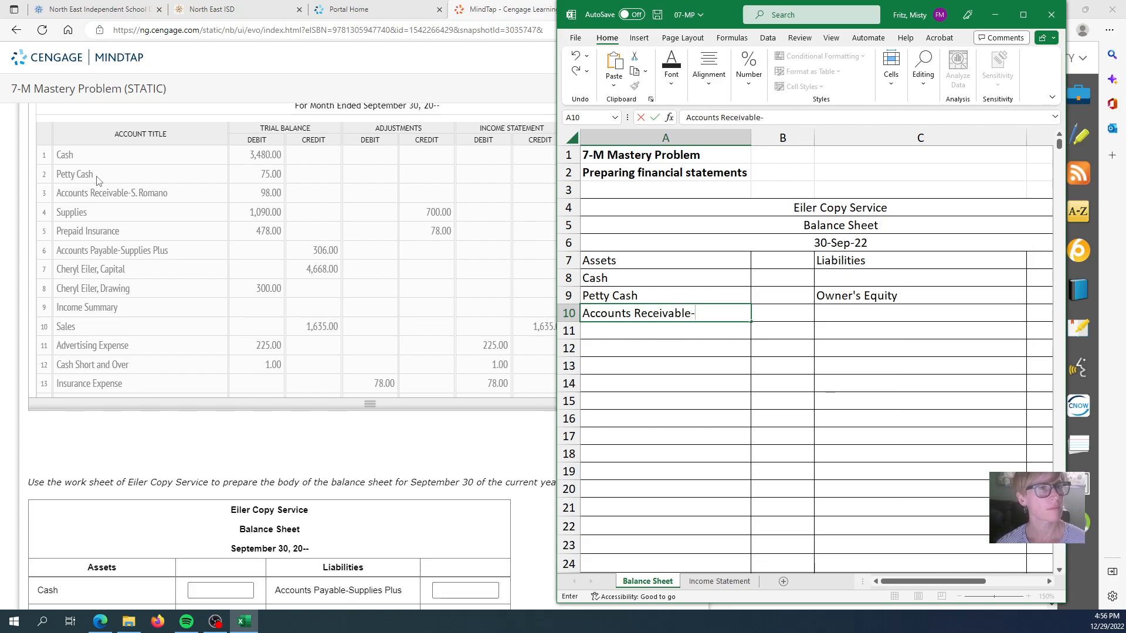
{"action": "type", "text": "s. Ro9man"}
{"action": "key", "text": "BackSpace"}
{"action": "key", "text": "BackSpace"}
{"action": "key", "text": "BackSpace"}
{"action": "key", "text": "BackSpace"}
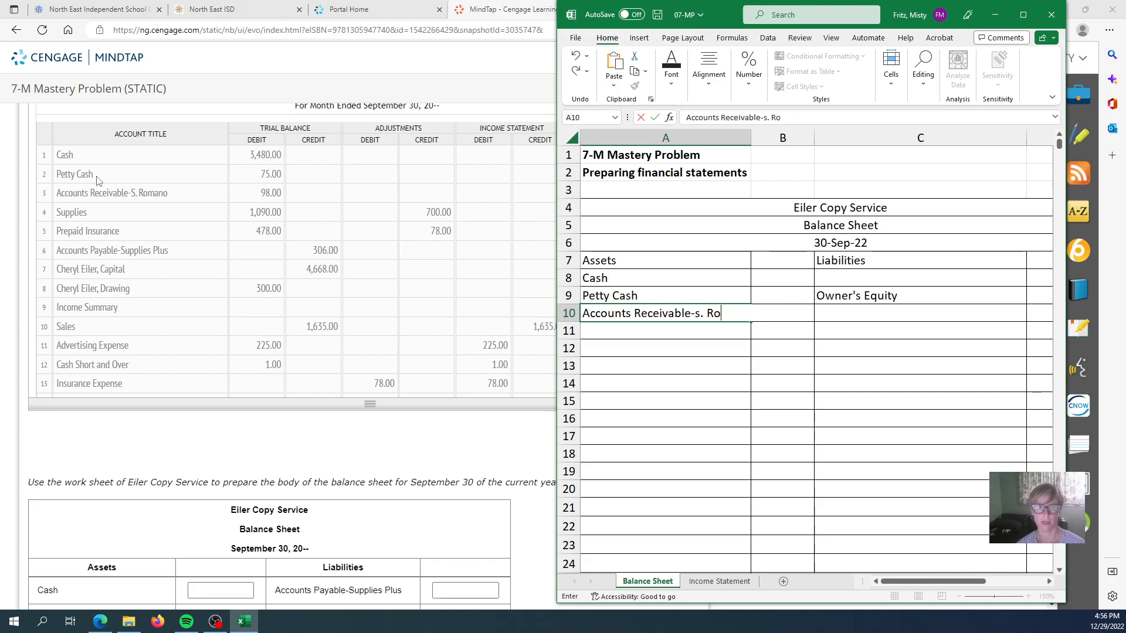
{"action": "type", "text": "mano"}
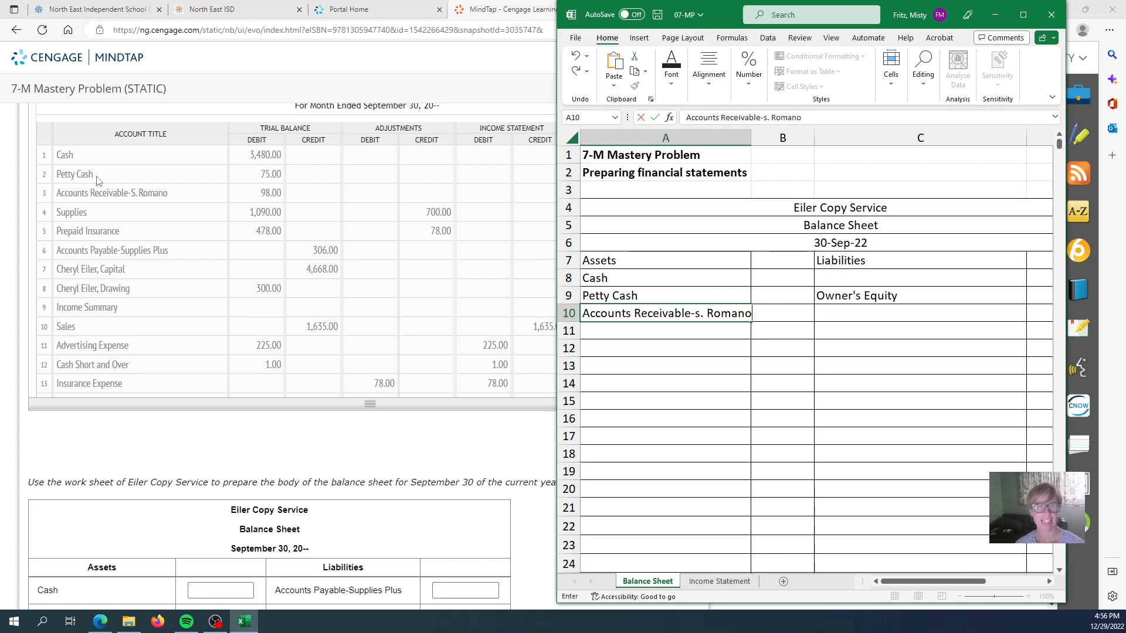
{"action": "key", "text": "Return"}
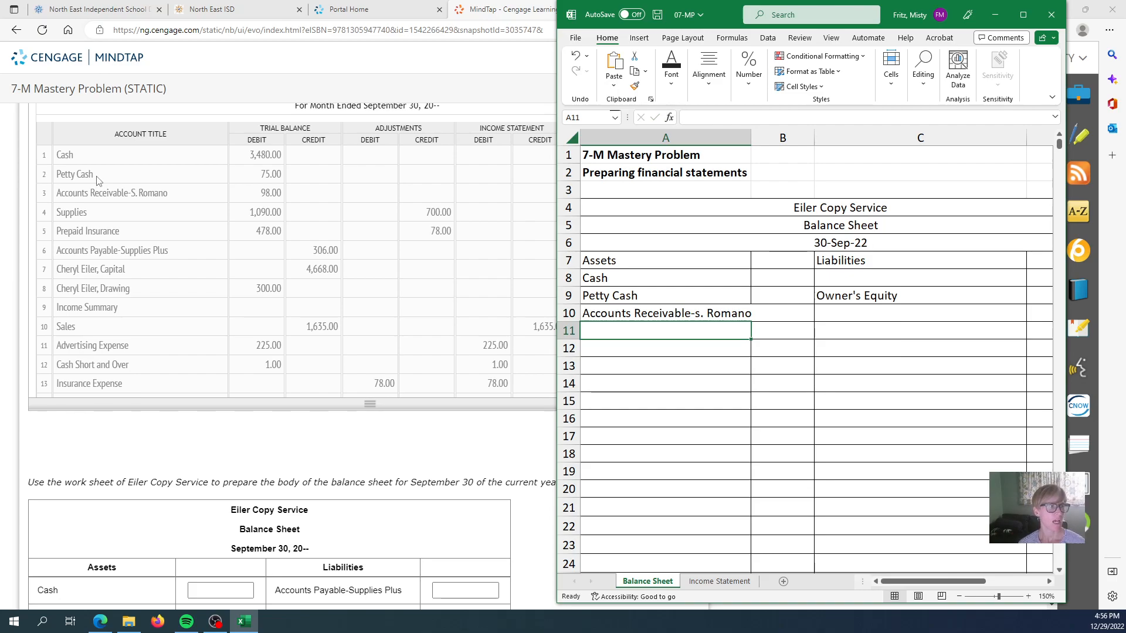
List Supplies, Prepaid Insurance and Total Assets in A11:A13, and widen column A to fit the account titles
{"action": "type", "text": "Supplies"}
{"action": "key", "text": "Return"}
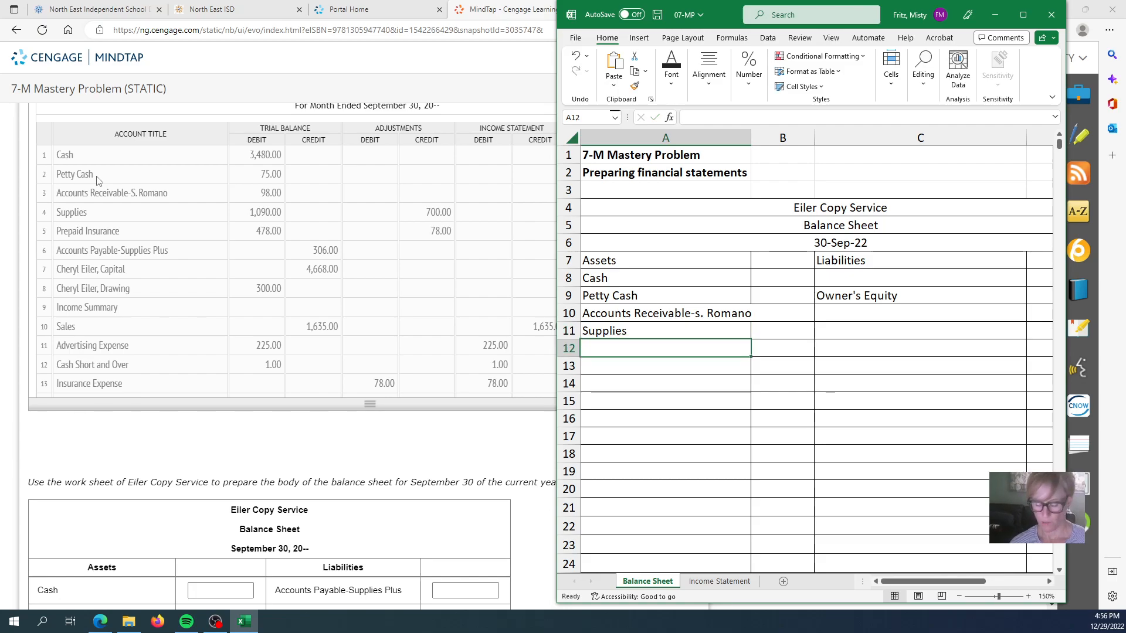
{"action": "type", "text": "Prepaid Insurance"}
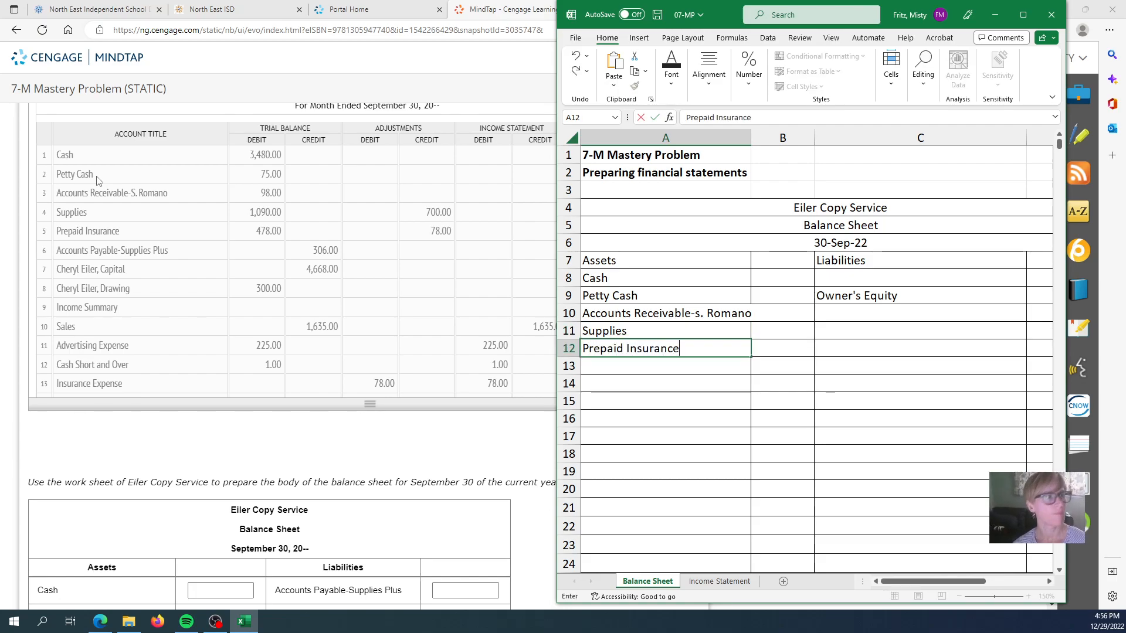
{"action": "key", "text": "Return"}
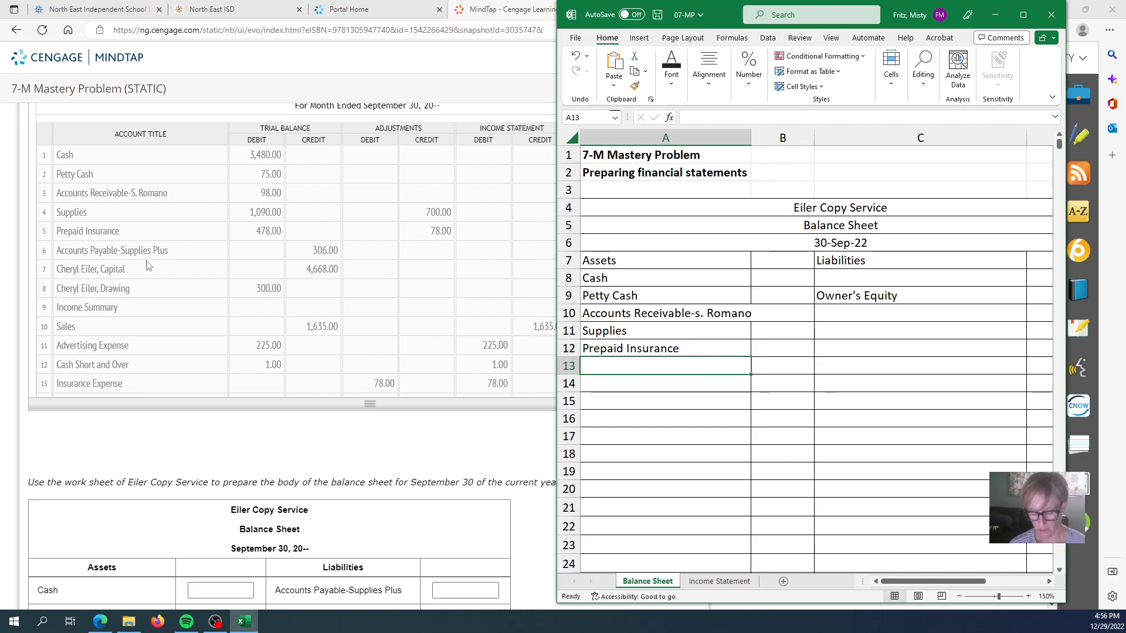
{"action": "type", "text": "Total Assets"}
{"action": "key", "text": "Tab"}
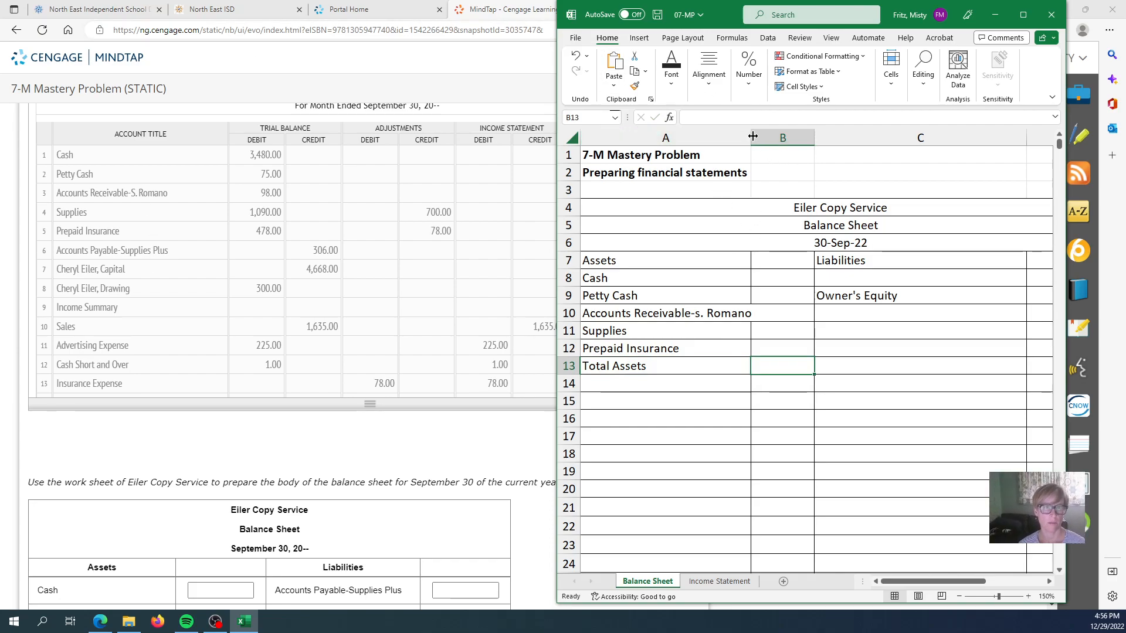
{"action": "left_click_drag", "start_coordinate": [752, 136], "coordinate": [765, 136]}
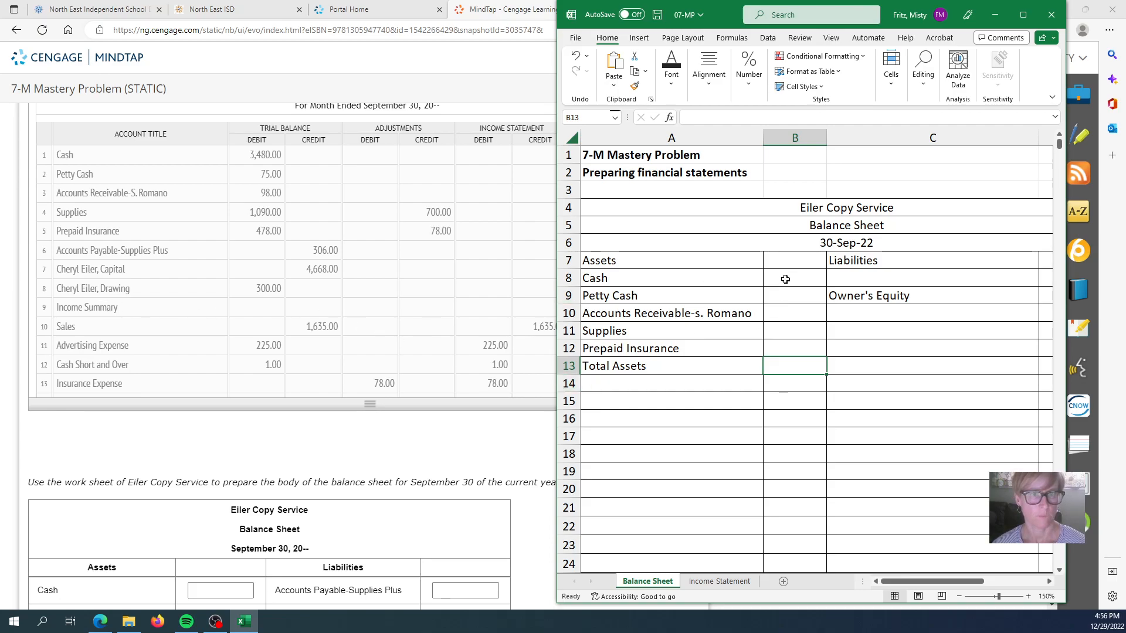
Select B8 for the Cash amount and move the workbook window clear of the Balance Sheet columns in the MindTap work sheet
{"action": "left_click", "coordinate": [790, 277]}
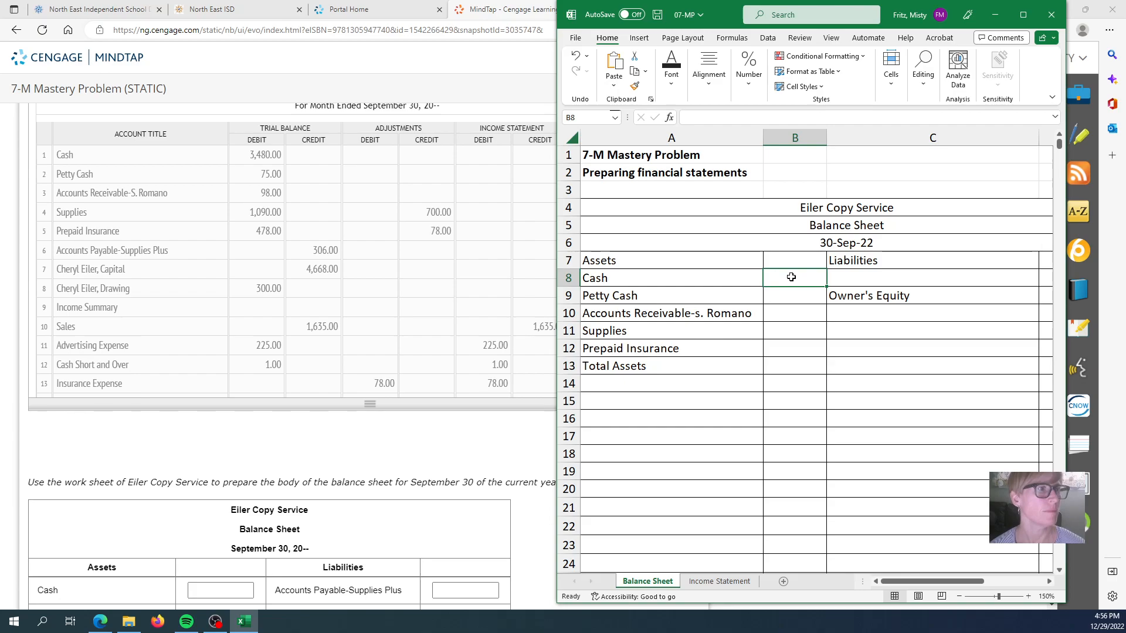
{"action": "left_click", "coordinate": [449, 294]}
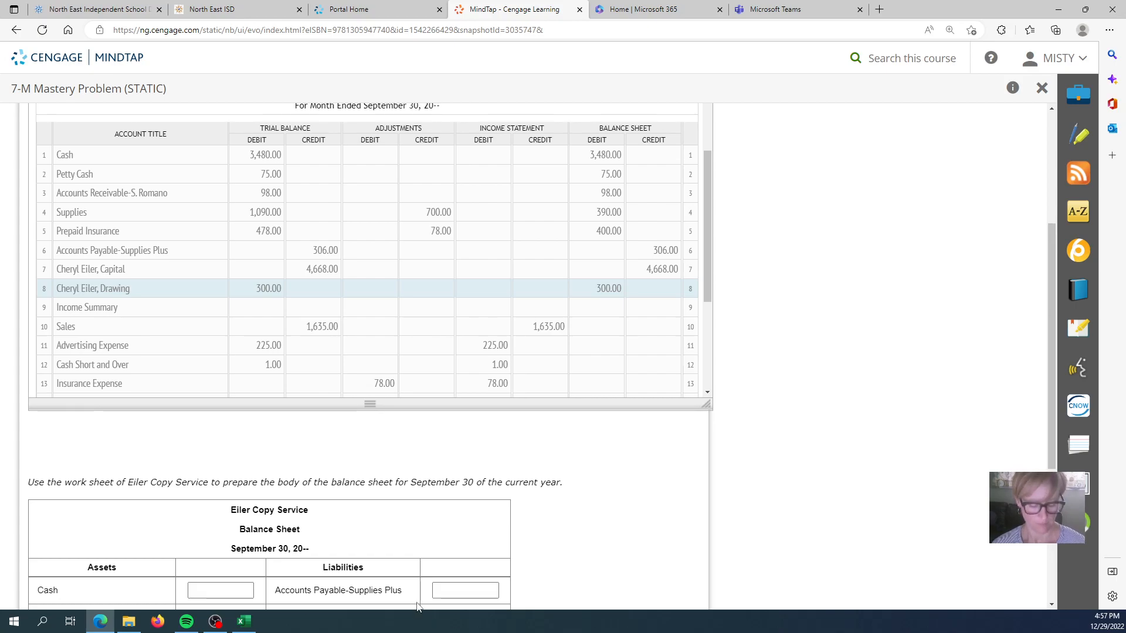
{"action": "key", "text": "alt+Tab"}
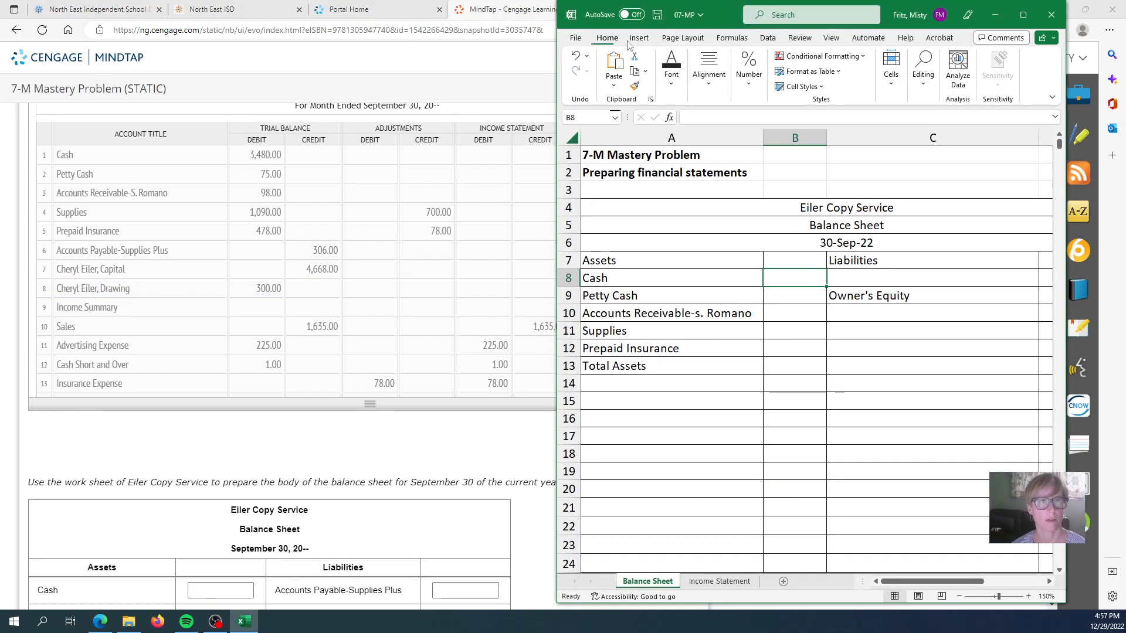
{"action": "left_click_drag", "start_coordinate": [729, 8], "coordinate": [229, 53]}
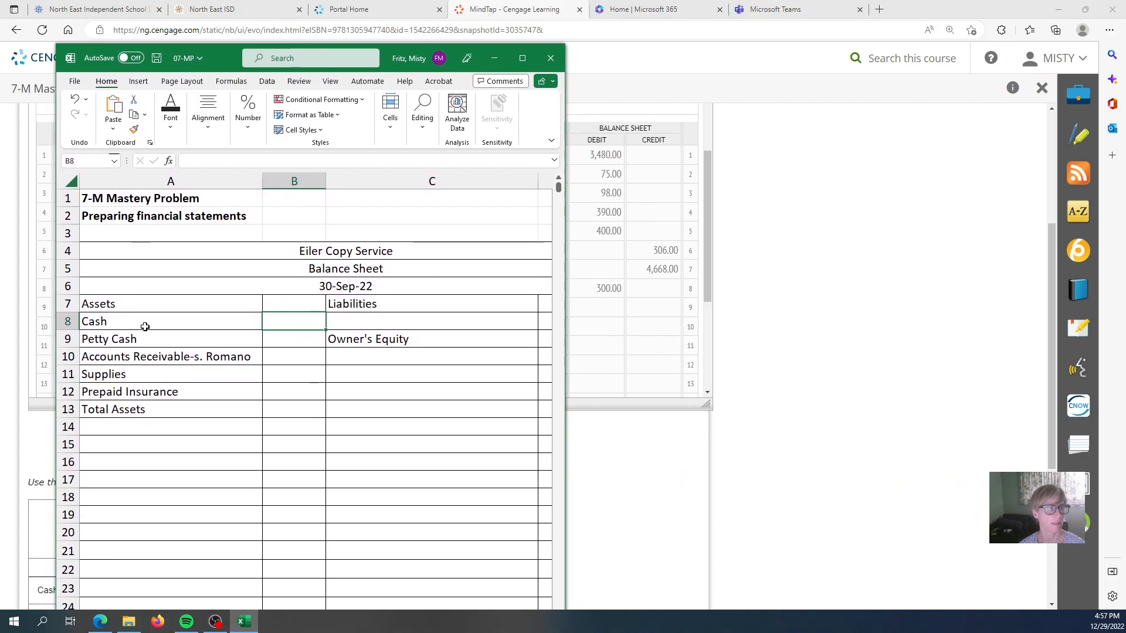
Enter the asset amounts 3480, 75, 98, 390 and 400 in B8:B12 from the work sheet's Balance Sheet debit column
{"action": "type", "text": "3480"}
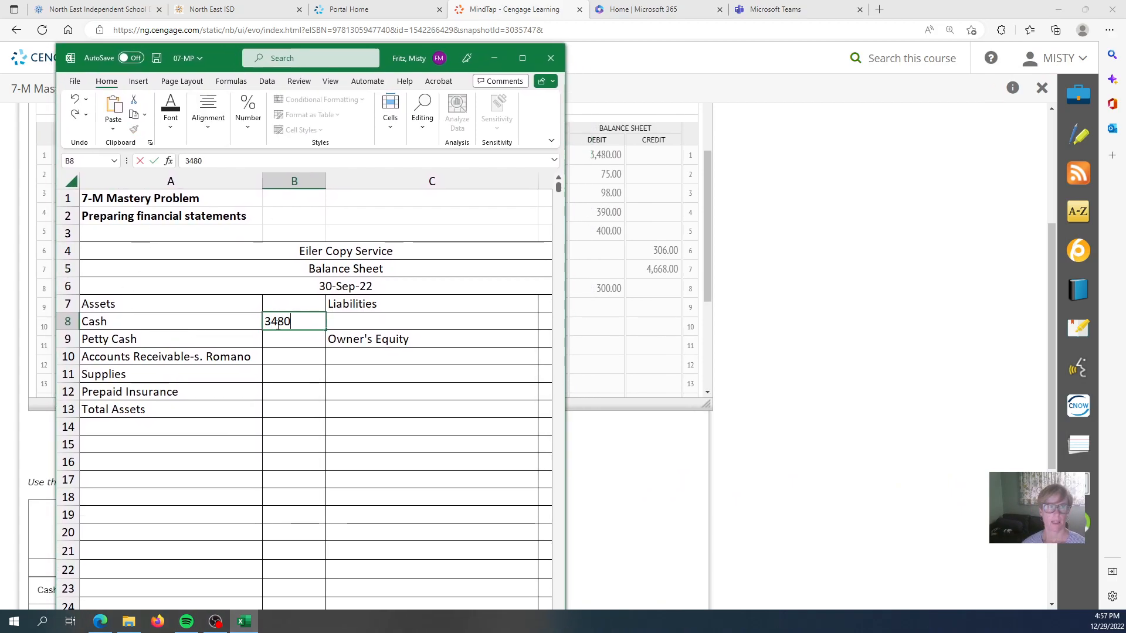
{"action": "key", "text": "Return"}
{"action": "type", "text": "75"}
{"action": "key", "text": "Return"}
{"action": "type", "text": "98"}
{"action": "key", "text": "Return"}
{"action": "type", "text": "390"}
{"action": "key", "text": "Return"}
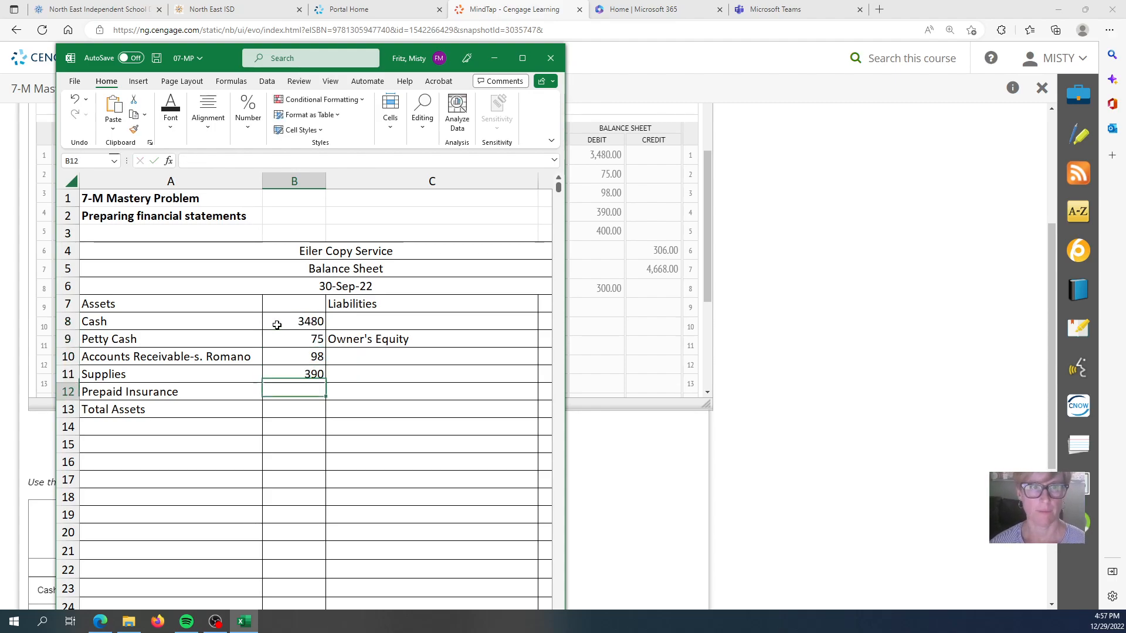
{"action": "type", "text": "400"}
{"action": "key", "text": "Return"}
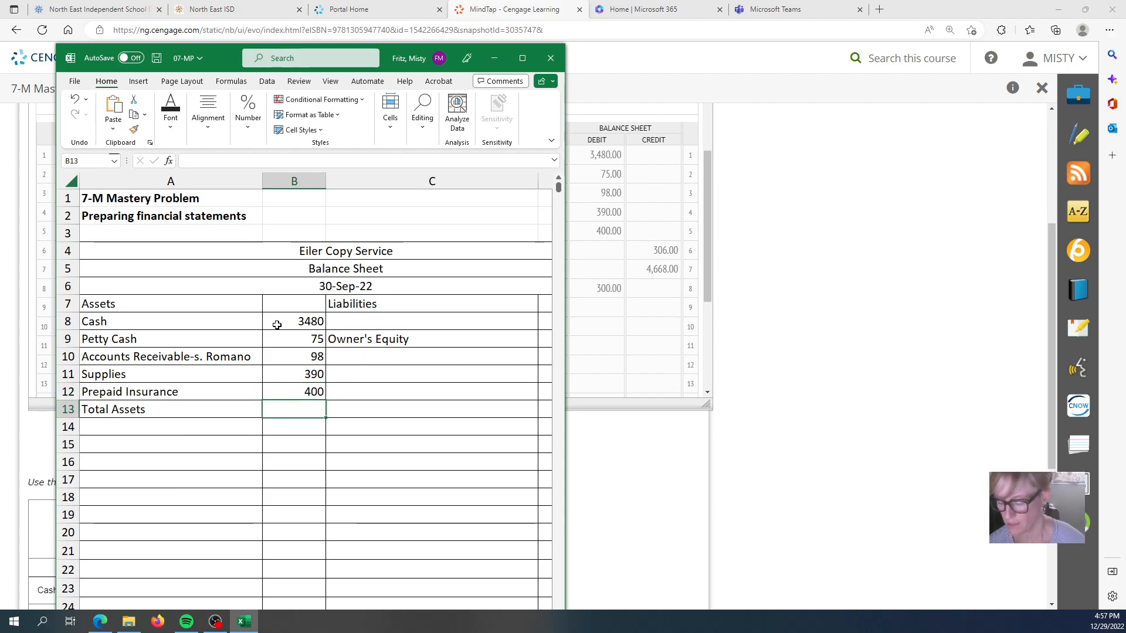
Calculate Total Assets in B13 with a SUM of B8:B12
{"action": "type", "text": "="}
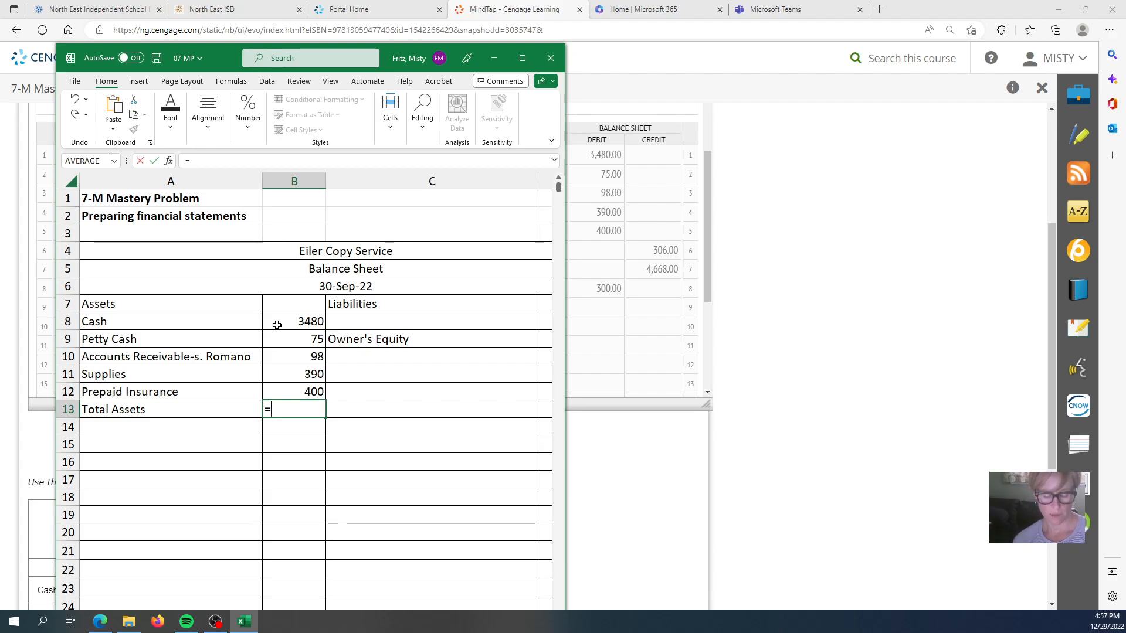
{"action": "type", "text": "sum"}
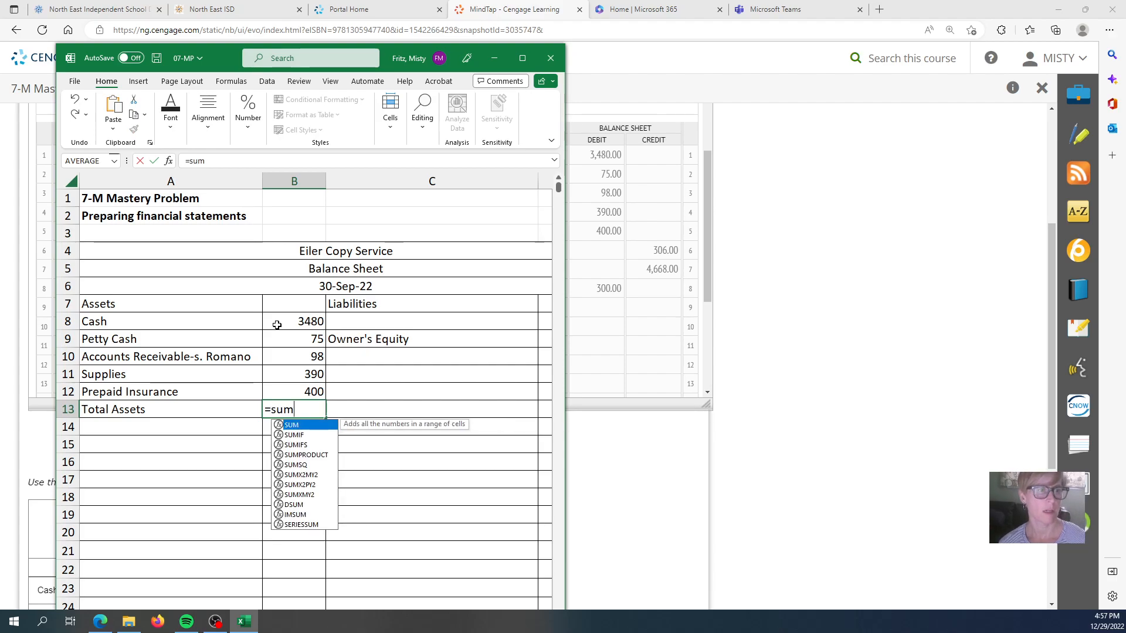
{"action": "double_click", "coordinate": [295, 425]}
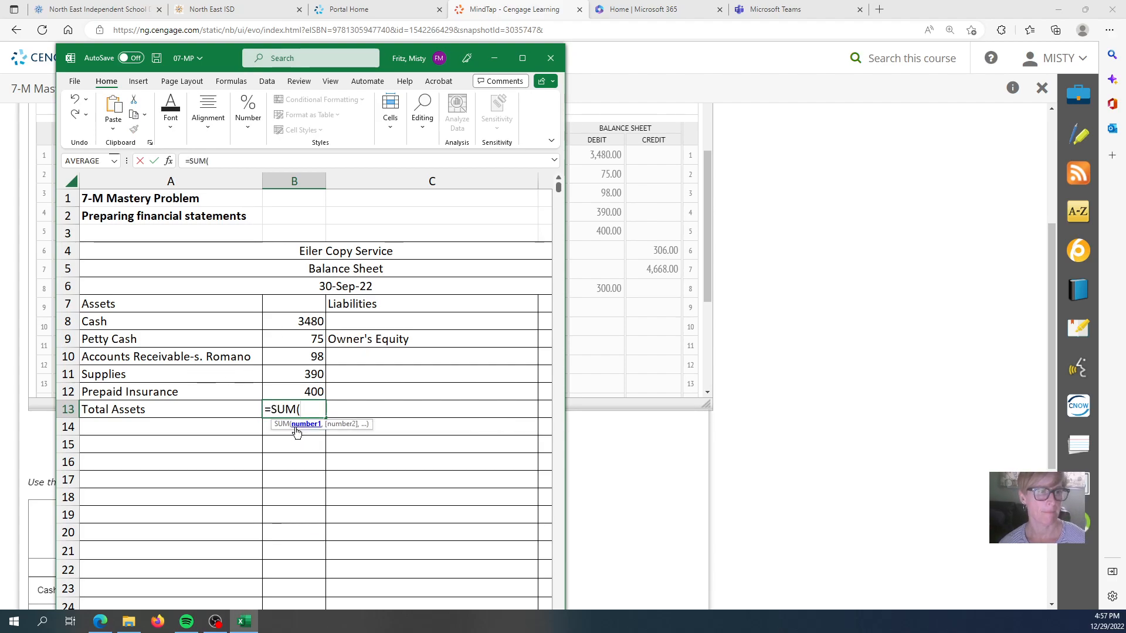
{"action": "left_click_drag", "start_coordinate": [304, 320], "coordinate": [304, 389]}
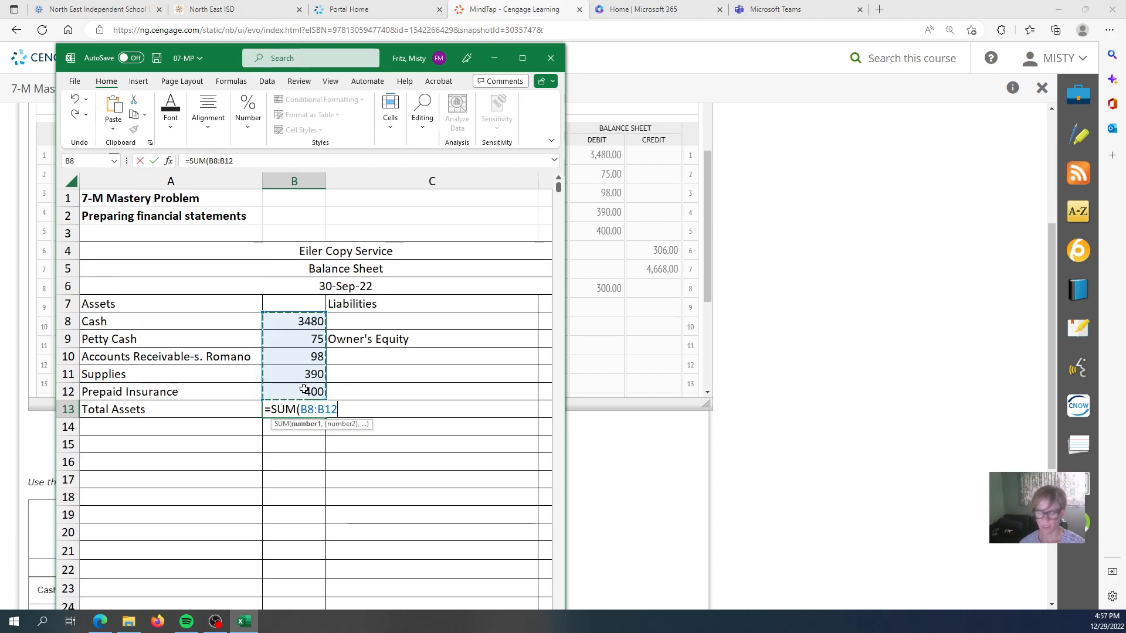
{"action": "key", "text": "Return"}
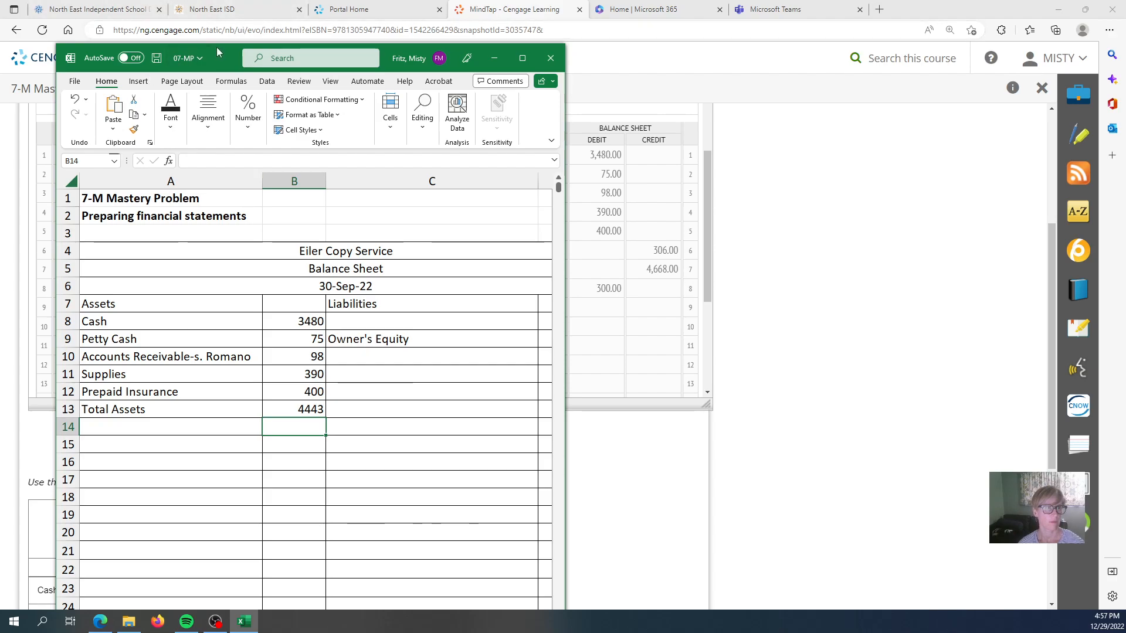
Move the workbook window clear of the work sheet's account titles and enter Accounts Payable-Supplies Plus in C8 under Liabilities
{"action": "left_click_drag", "start_coordinate": [216, 53], "coordinate": [559, 58]}
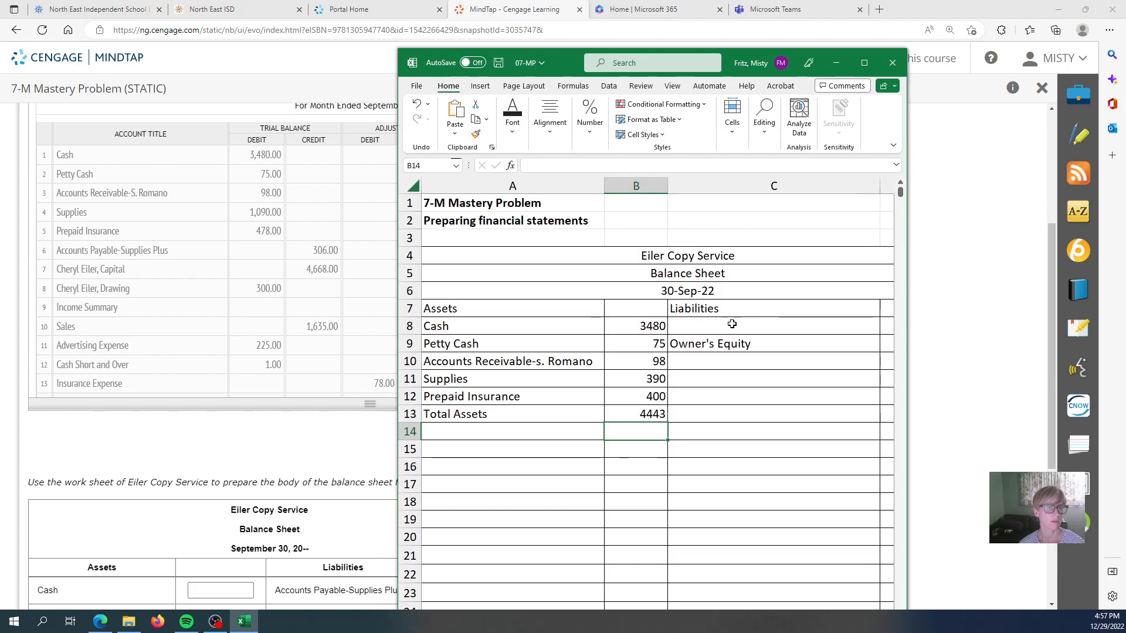
{"action": "left_click", "coordinate": [735, 327]}
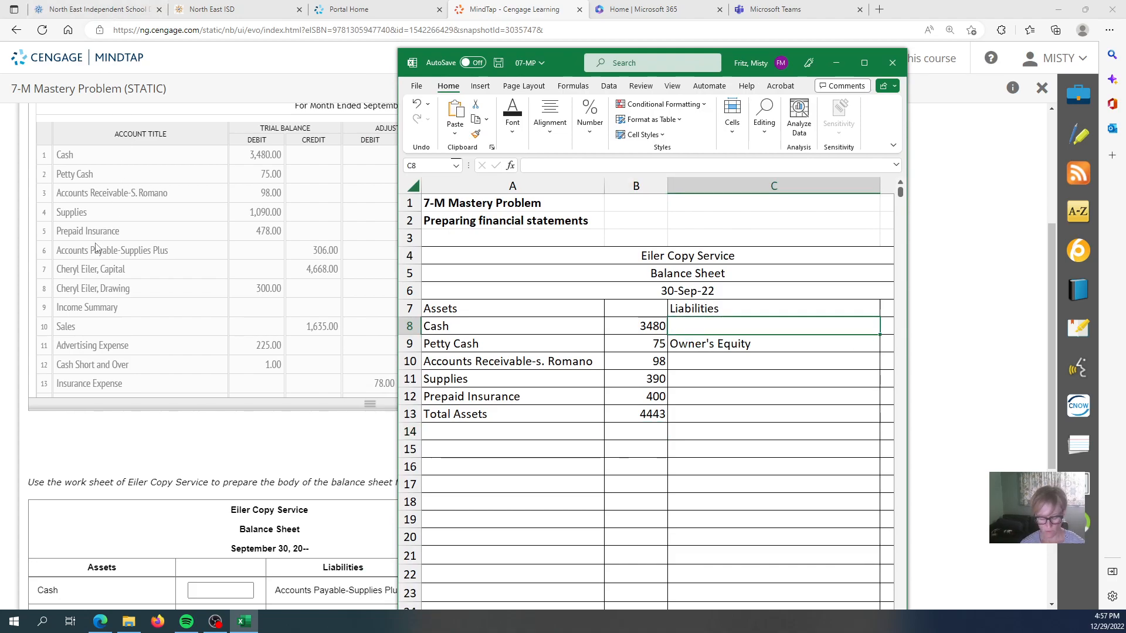
{"action": "type", "text": "Accounts Pau"}
{"action": "key", "text": "BackSpace"}
{"action": "type", "text": "yable-"}
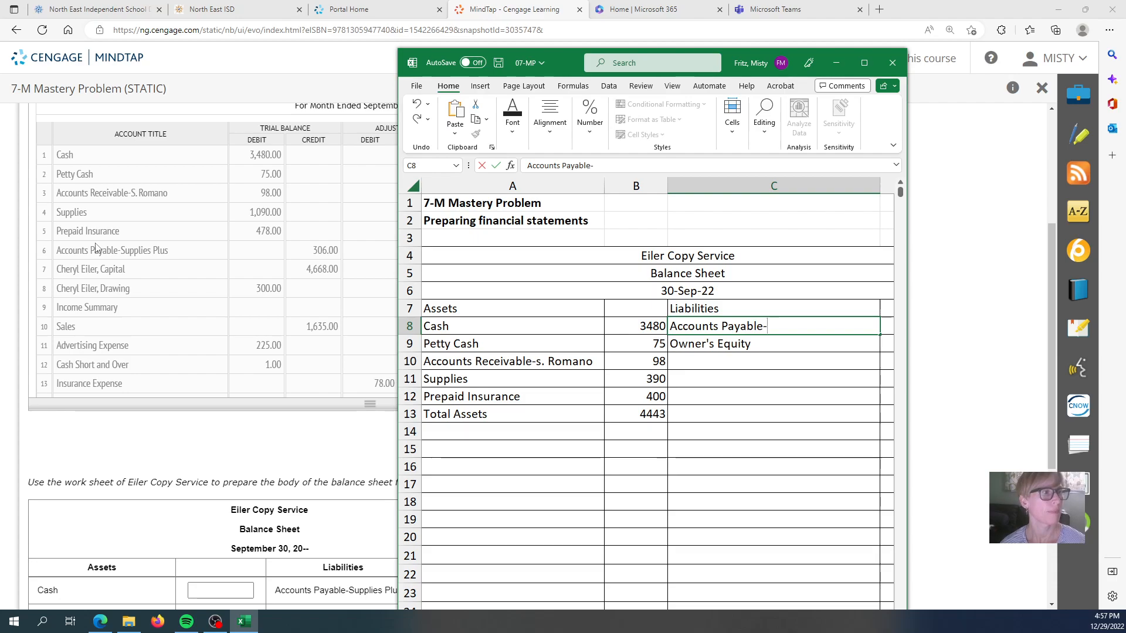
{"action": "type", "text": "Suppl"}
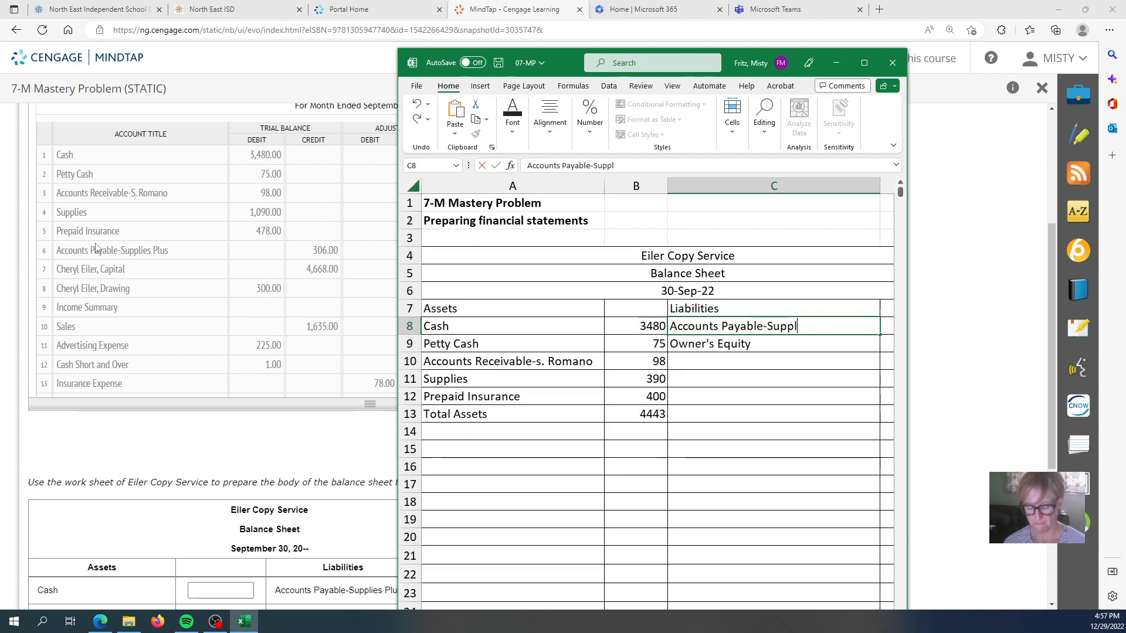
{"action": "type", "text": "ies Plus"}
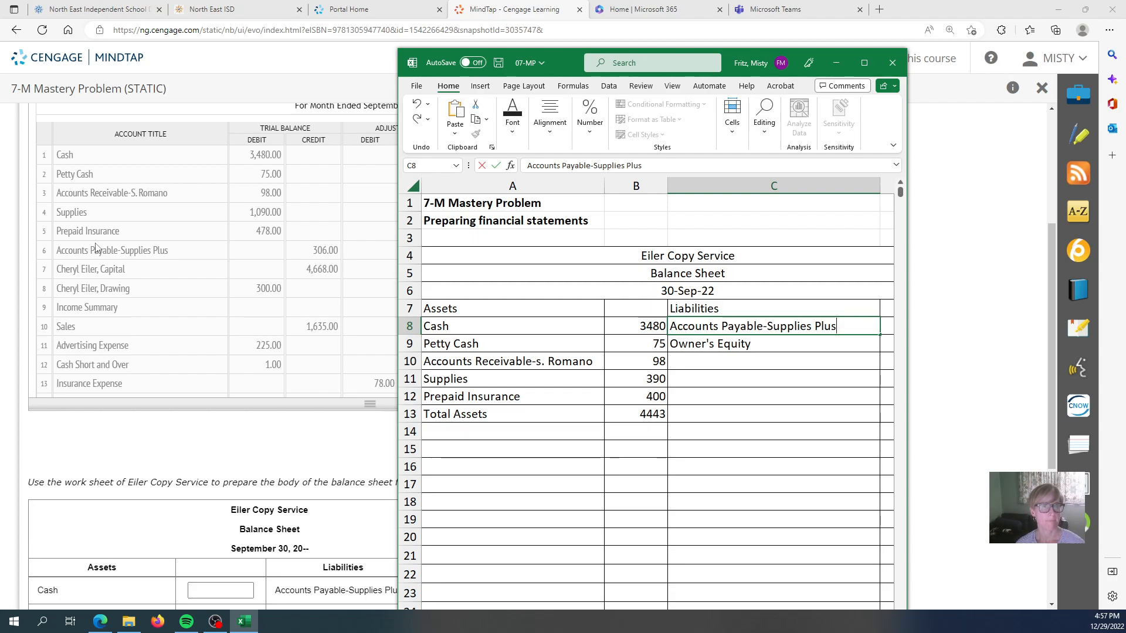
{"action": "key", "text": "Tab"}
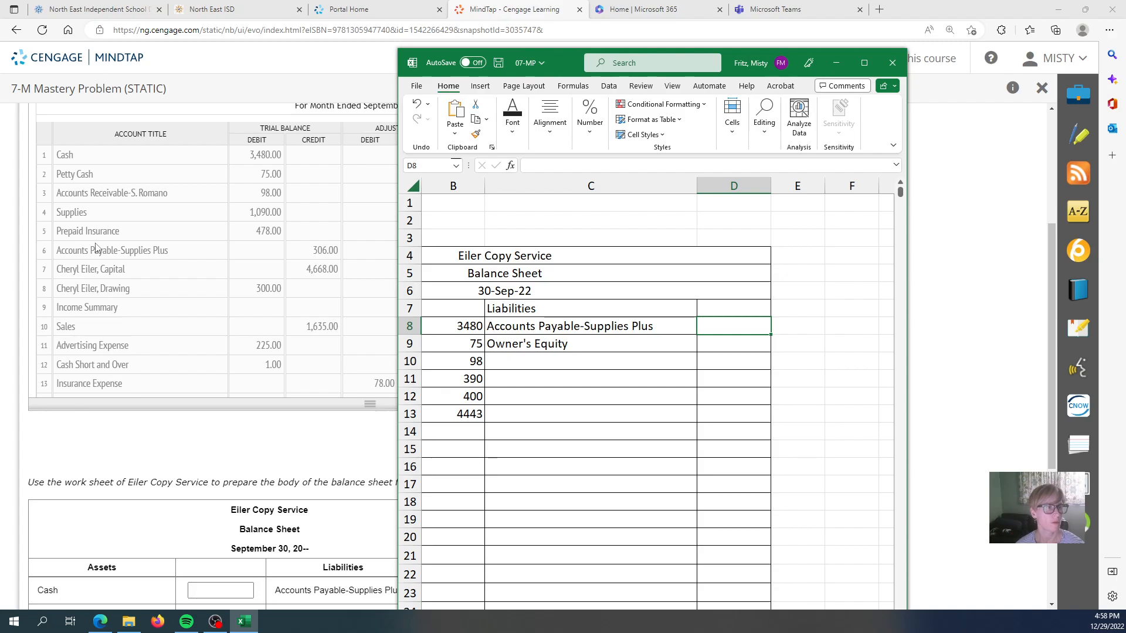
Uncover the work sheet's Balance Sheet credit column, enter 306 in D8 for Accounts Payable, and select C10 under Owner's Equity
{"action": "left_click_drag", "start_coordinate": [568, 54], "coordinate": [234, 75]}
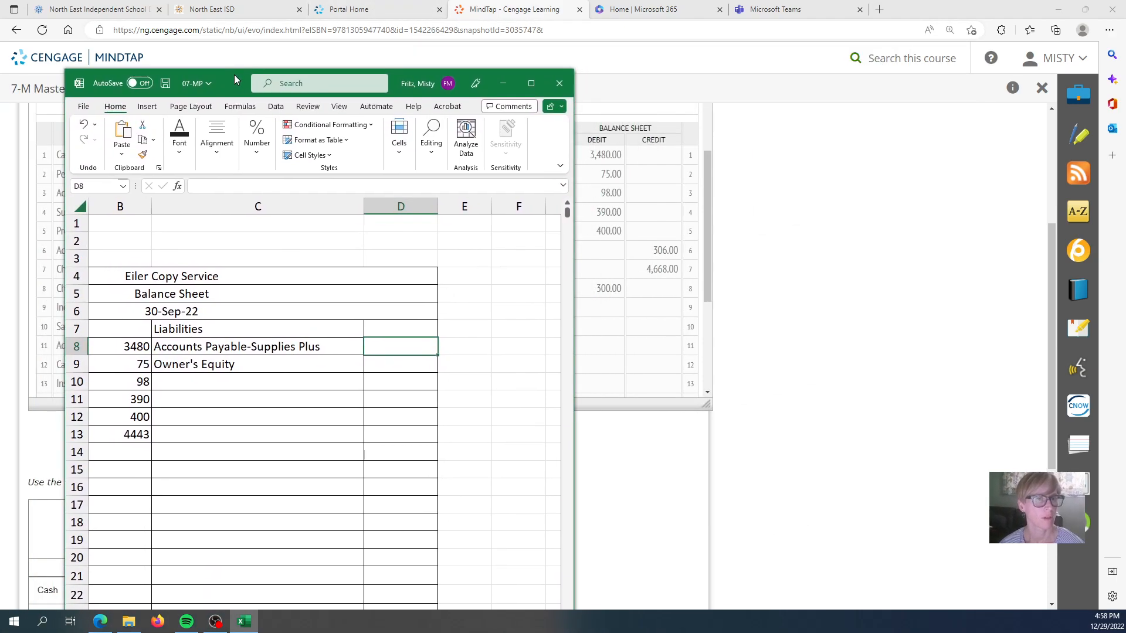
{"action": "type", "text": "306"}
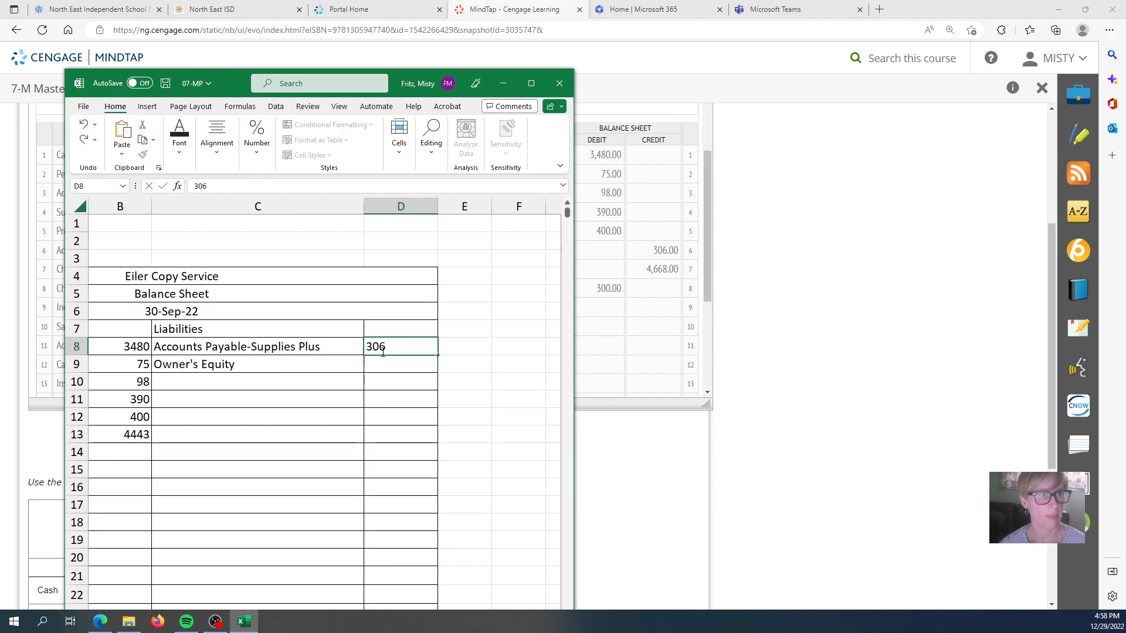
{"action": "key", "text": "Return"}
{"action": "key", "text": "Left"}
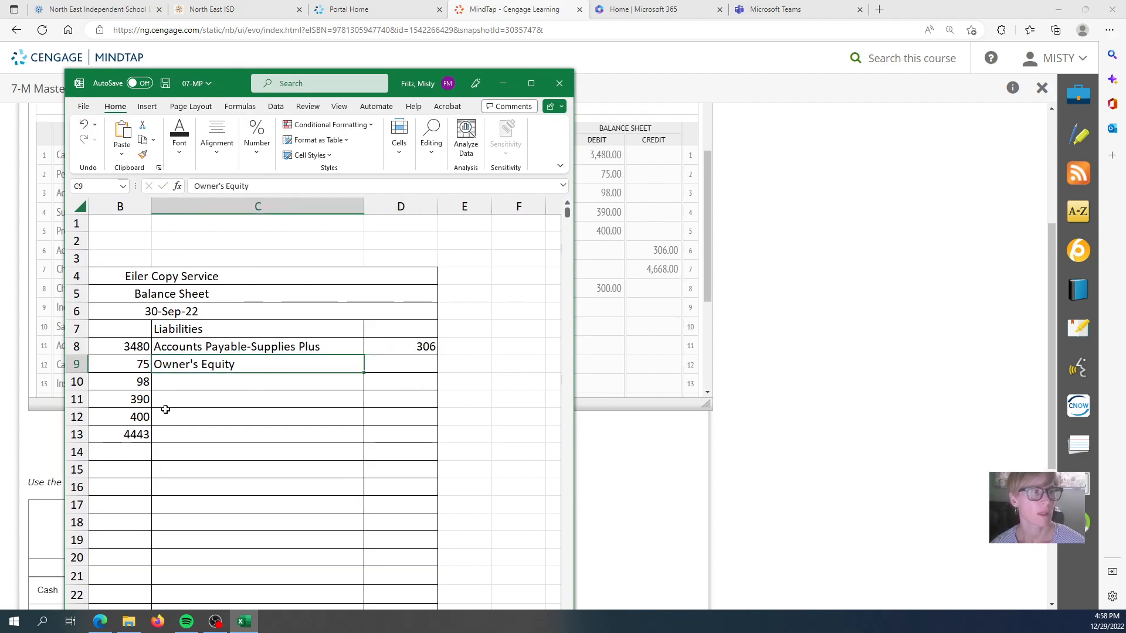
{"action": "left_click", "coordinate": [209, 383]}
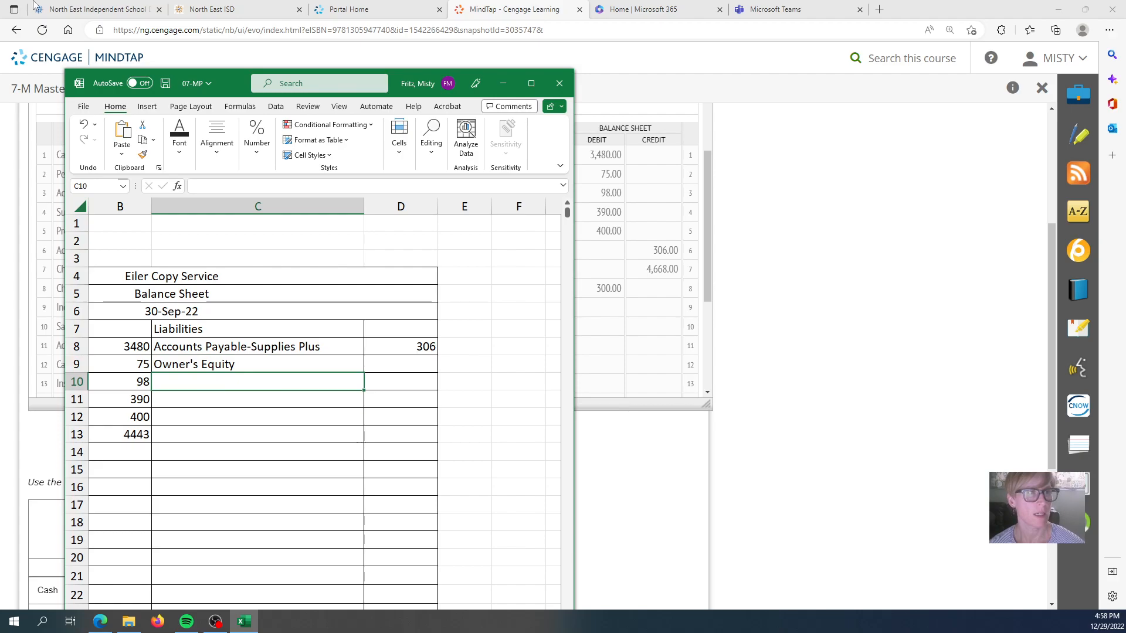
Move the workbook window clear of the work sheet's account titles and enter the owner's Capital account title in C10
{"action": "left_click_drag", "start_coordinate": [241, 81], "coordinate": [524, 45]}
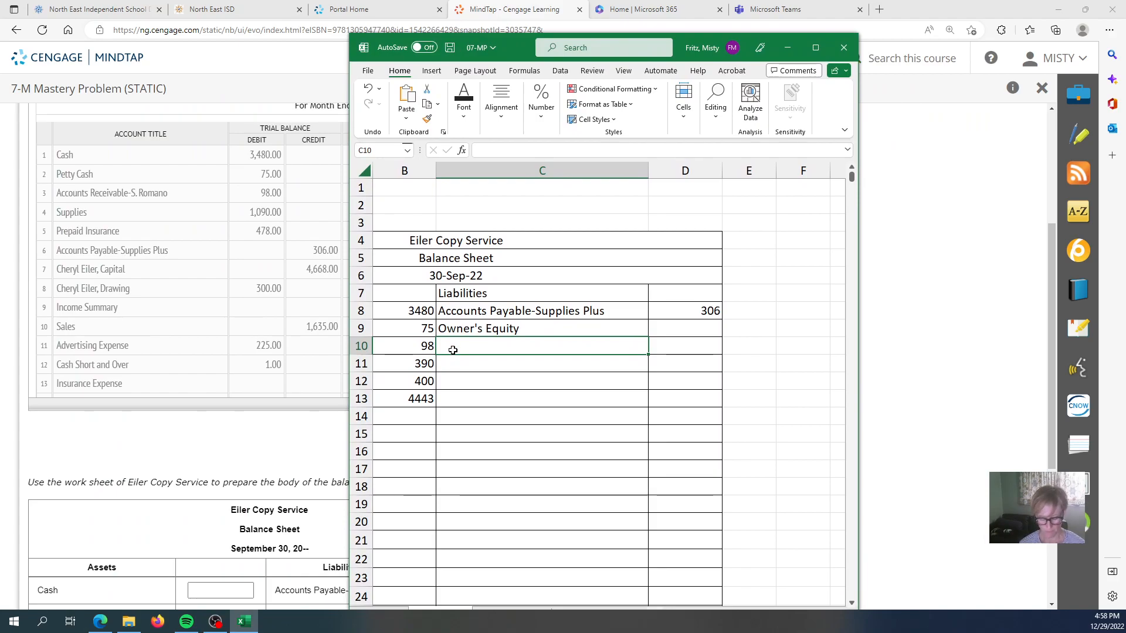
{"action": "type", "text": "Cheryl Eiler"}
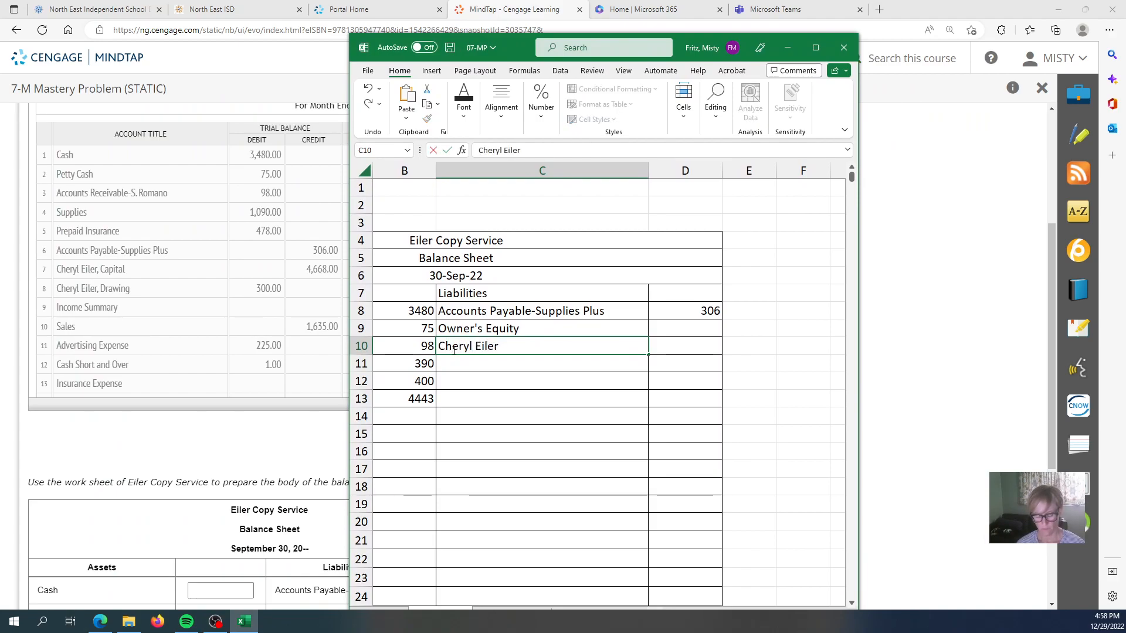
{"action": "type", "text": ", Capi"}
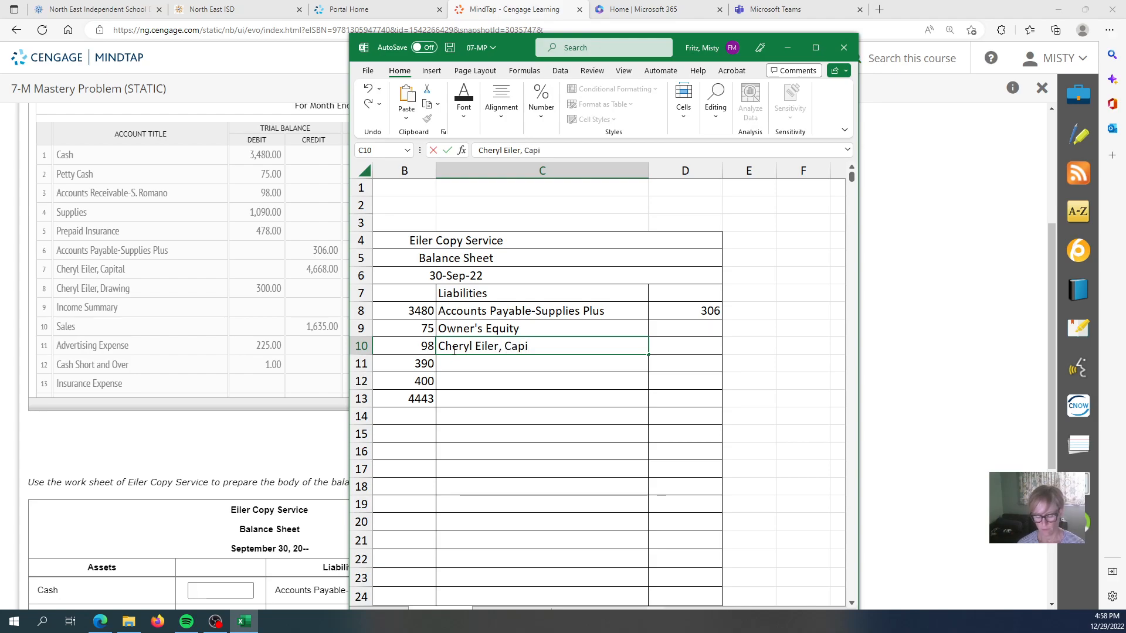
{"action": "type", "text": "tal"}
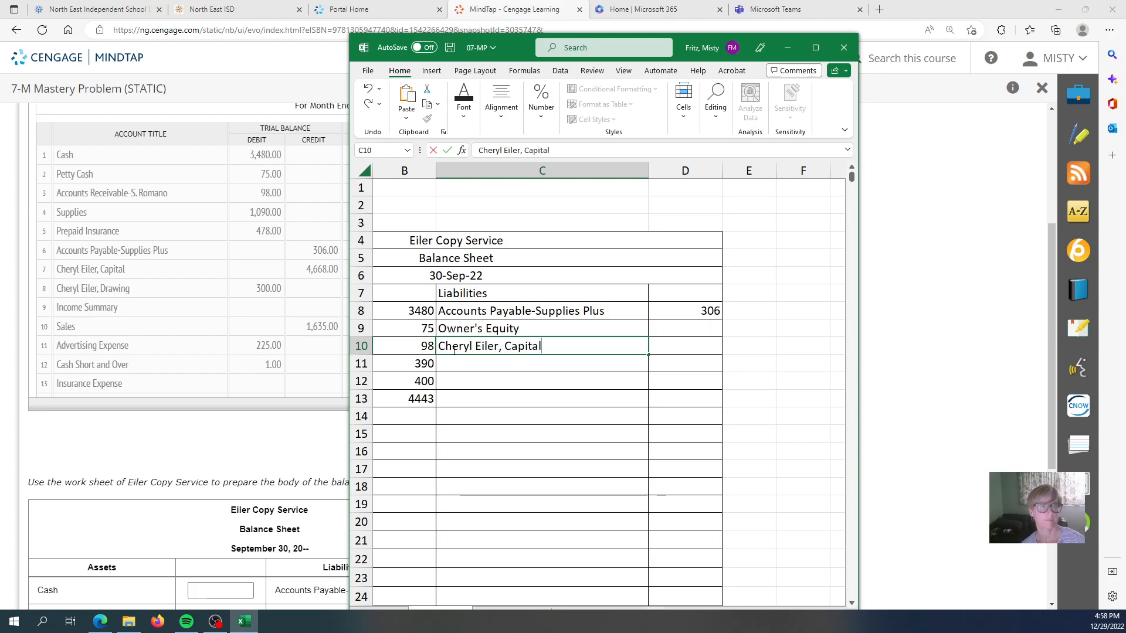
{"action": "key", "text": "Tab"}
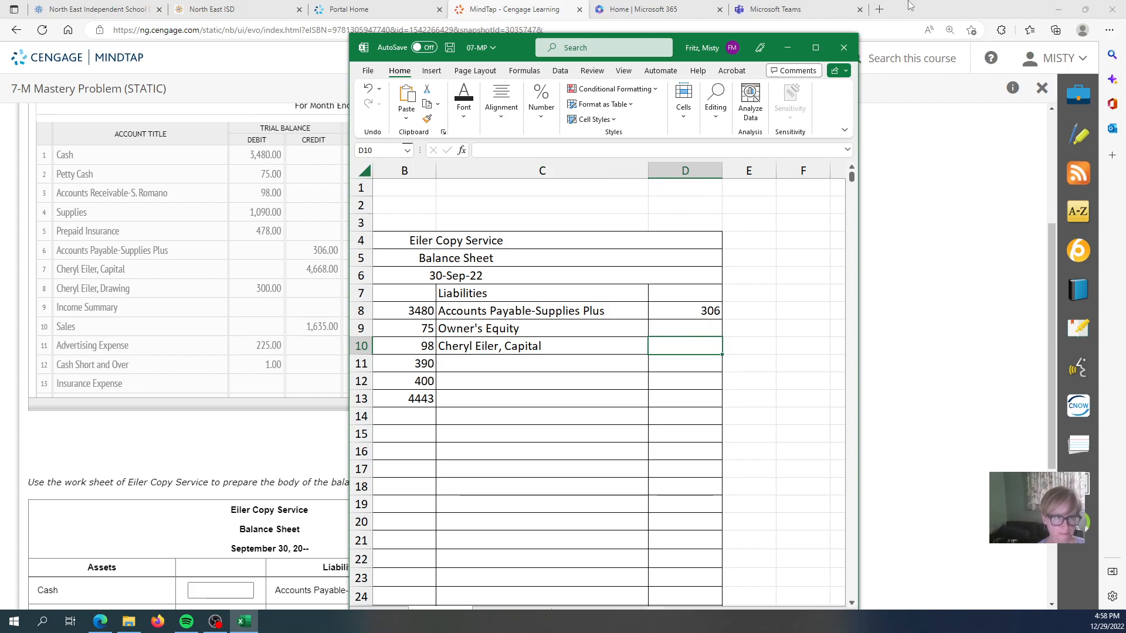
Uncover the work sheet's Balance Sheet amounts, then switch to Calculator and subtract the 300 drawing balance from the 4668 capital balance
{"action": "left_click_drag", "start_coordinate": [516, 46], "coordinate": [225, 7]}
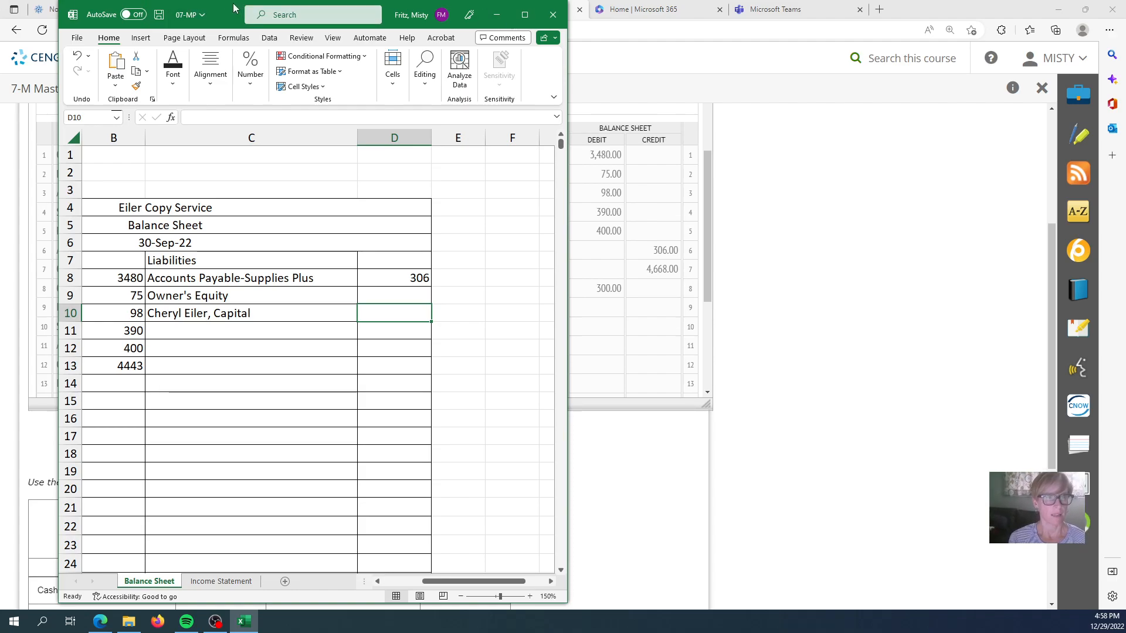
{"action": "left_click_drag", "start_coordinate": [233, 7], "coordinate": [632, 17]}
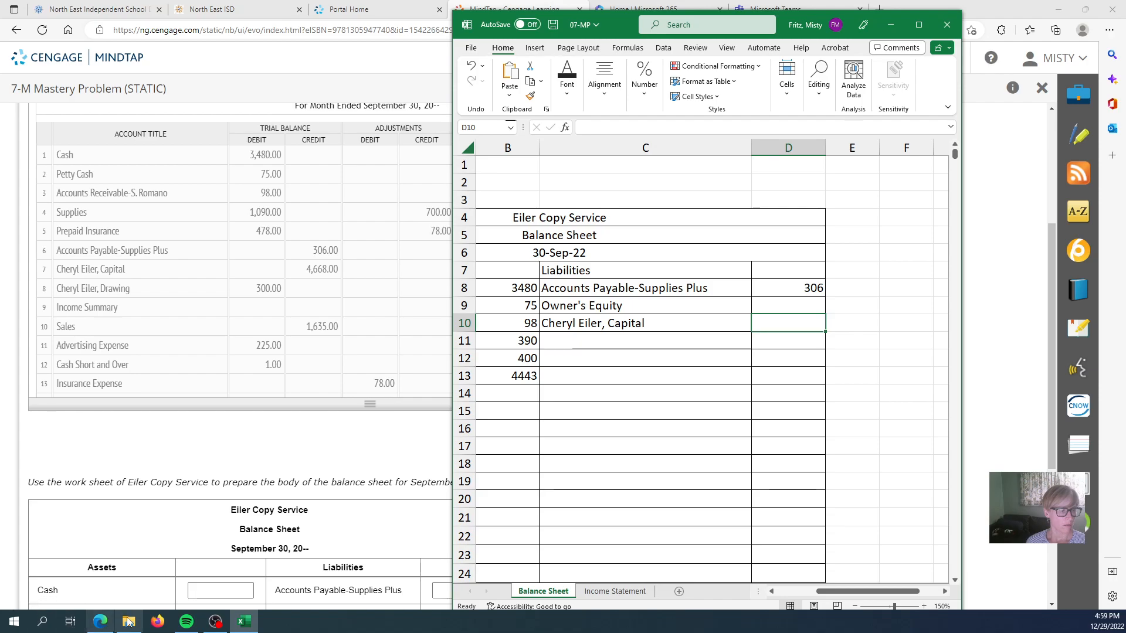
{"action": "left_click", "coordinate": [42, 623]}
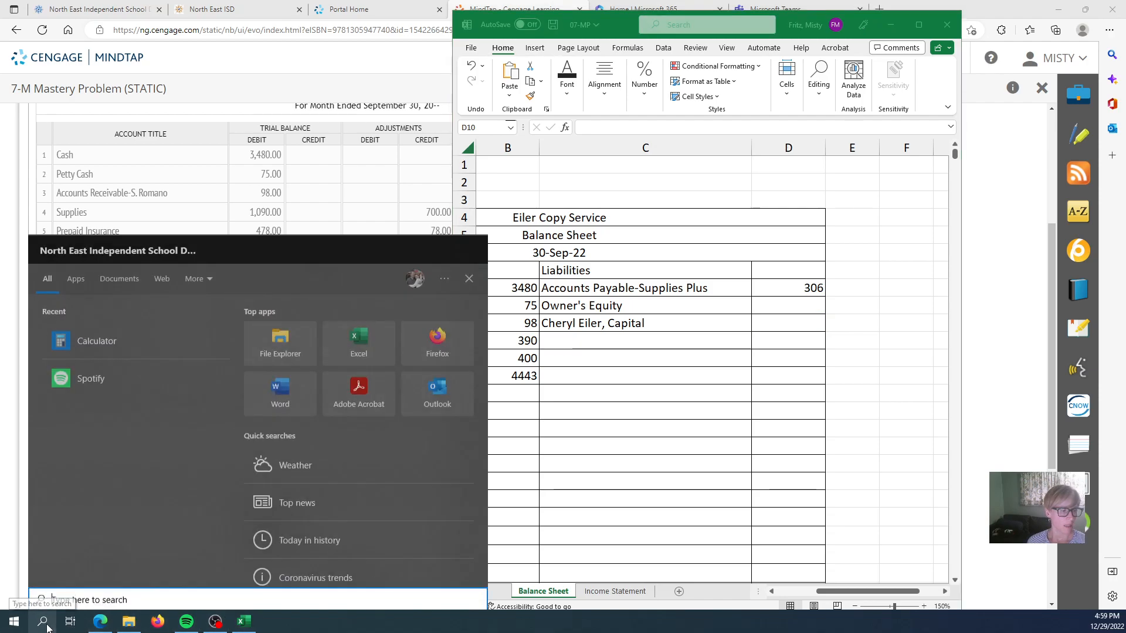
{"action": "left_click", "coordinate": [94, 339]}
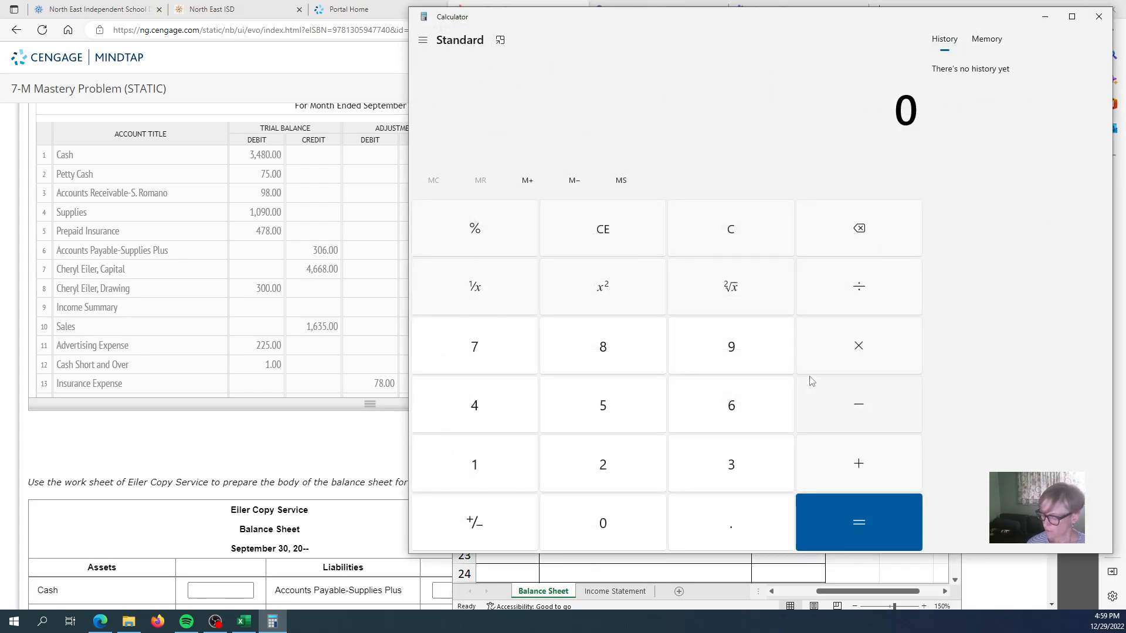
{"action": "type", "text": "4"}
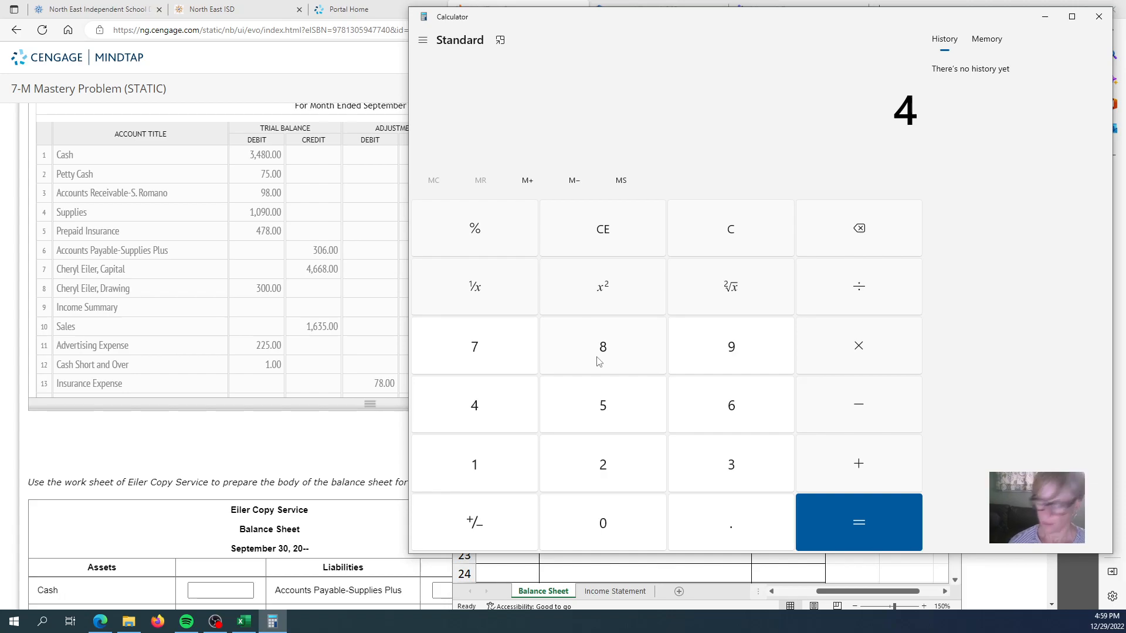
{"action": "type", "text": ",6"}
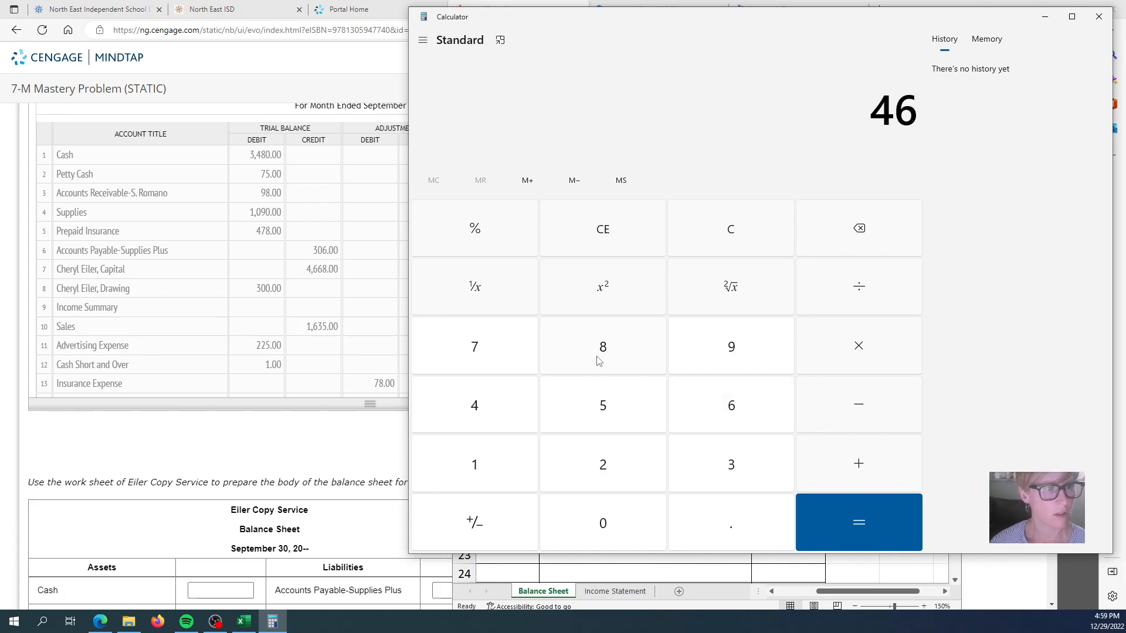
{"action": "type", "text": "68"}
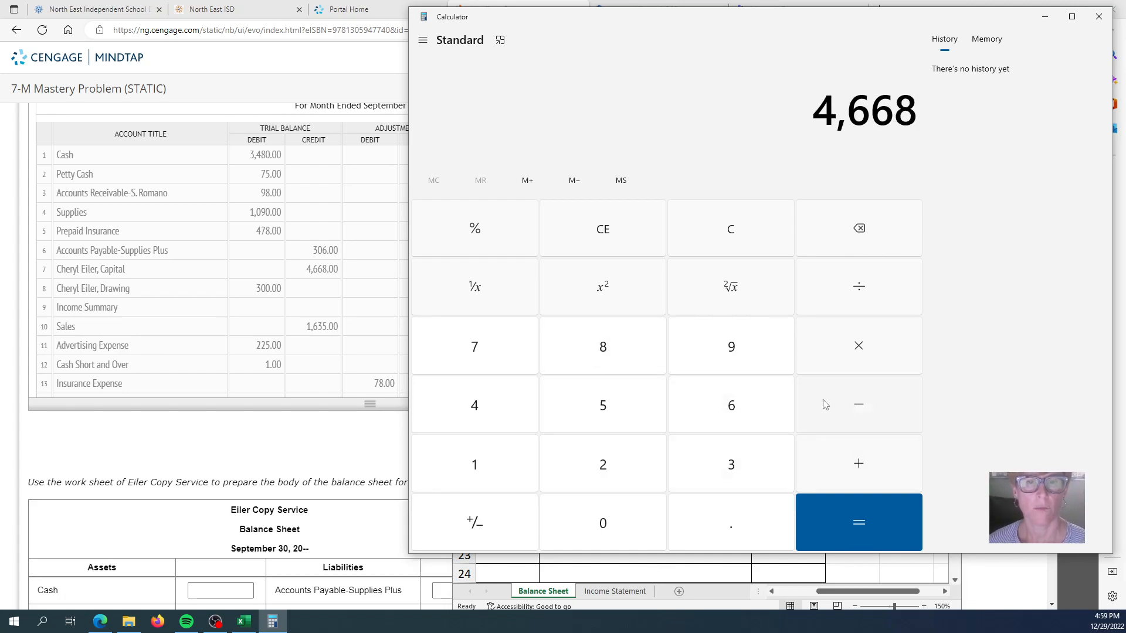
{"action": "left_click", "coordinate": [833, 416]}
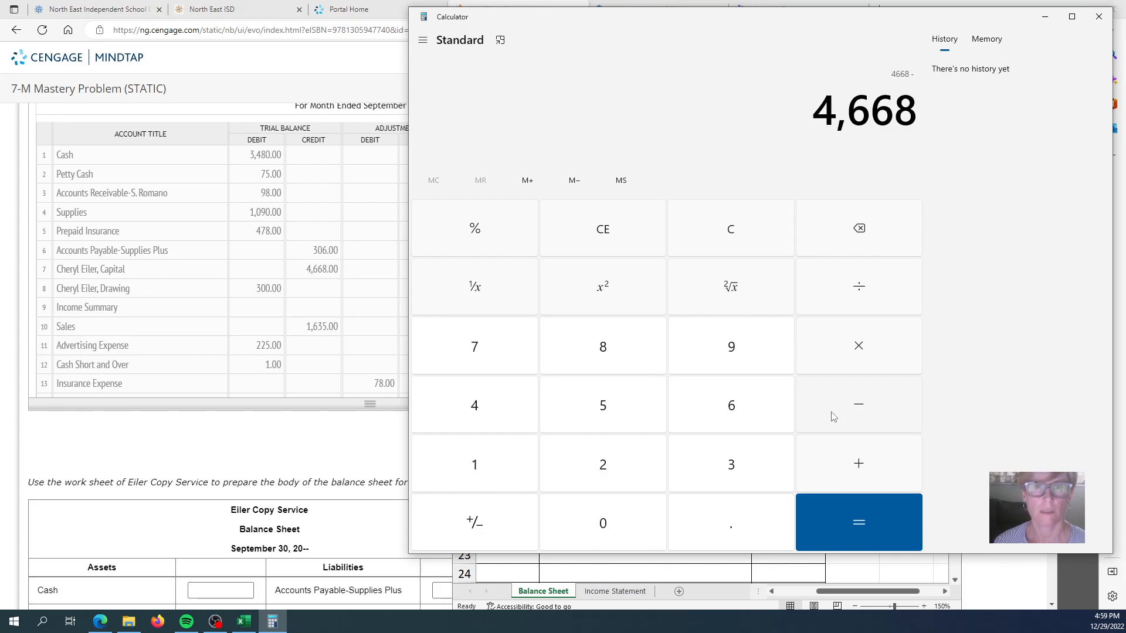
{"action": "type", "text": "300"}
{"action": "key", "text": "Return"}
Look up the net loss on the workbook's Income Statement sheet and subtract 231 from the running result in Calculator
{"action": "left_click_drag", "start_coordinate": [620, 18], "coordinate": [1, 19]}
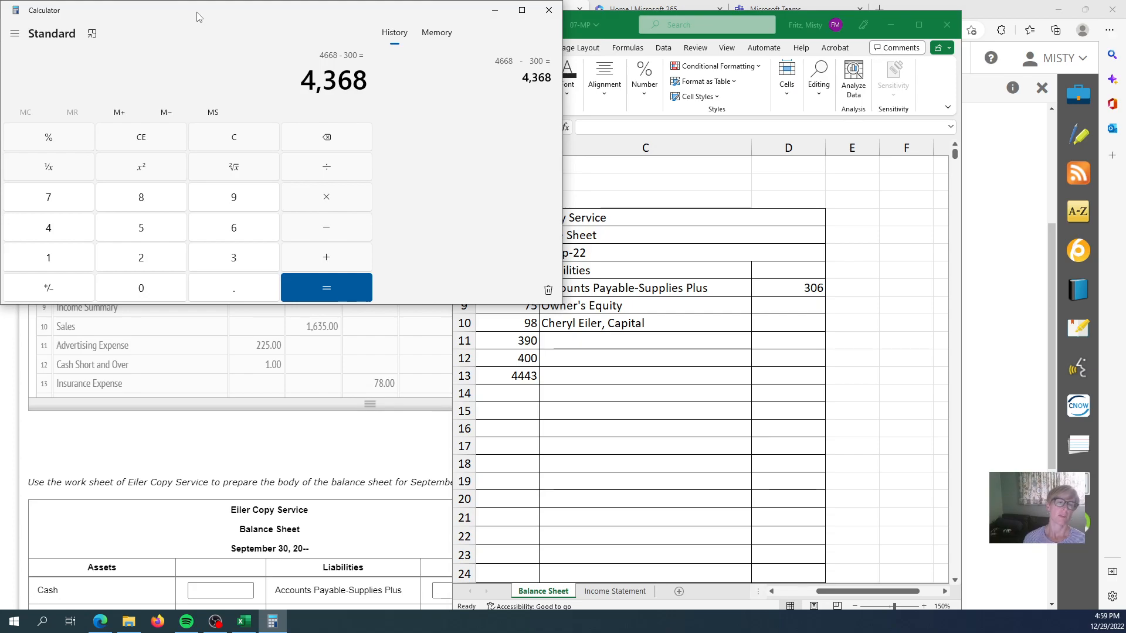
{"action": "left_click", "coordinate": [614, 593]}
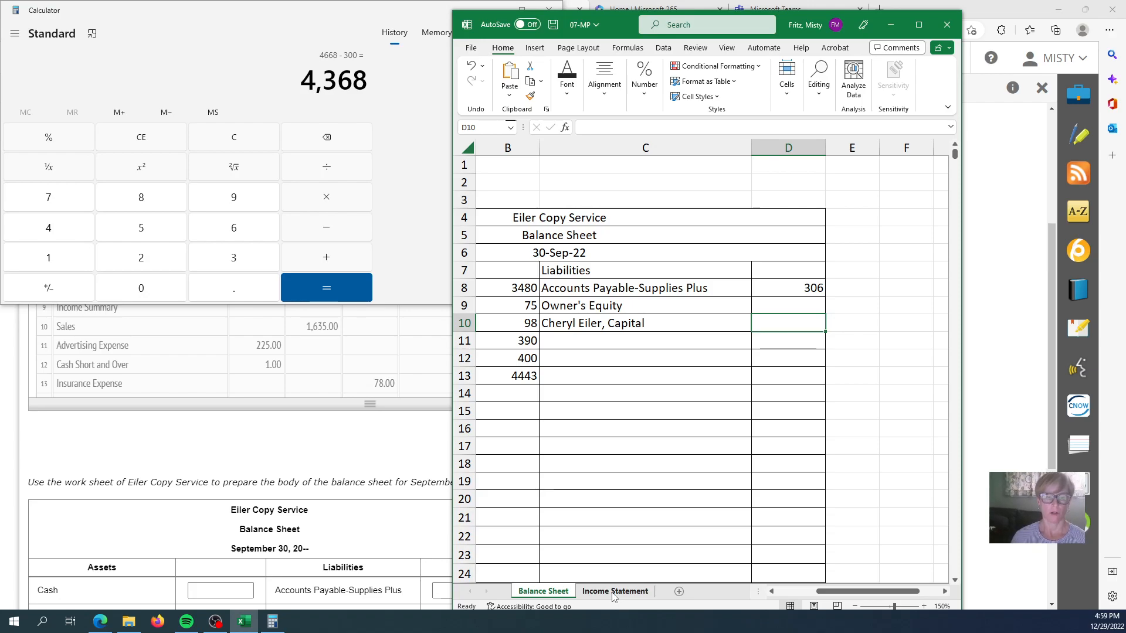
{"action": "left_click", "coordinate": [614, 593]}
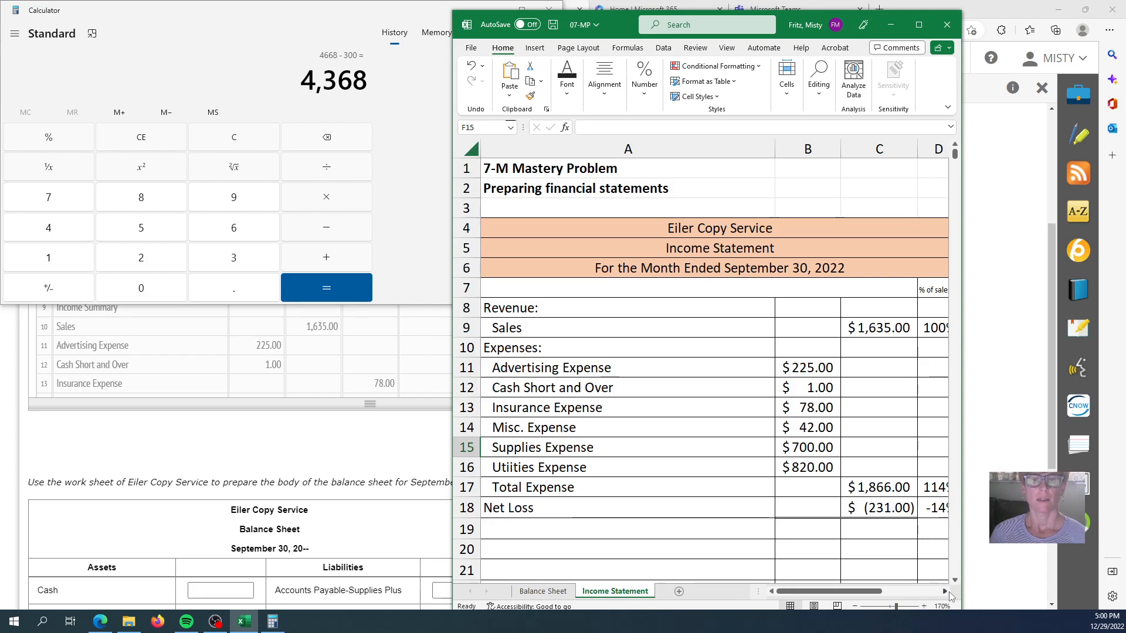
{"action": "left_click", "coordinate": [508, 513]}
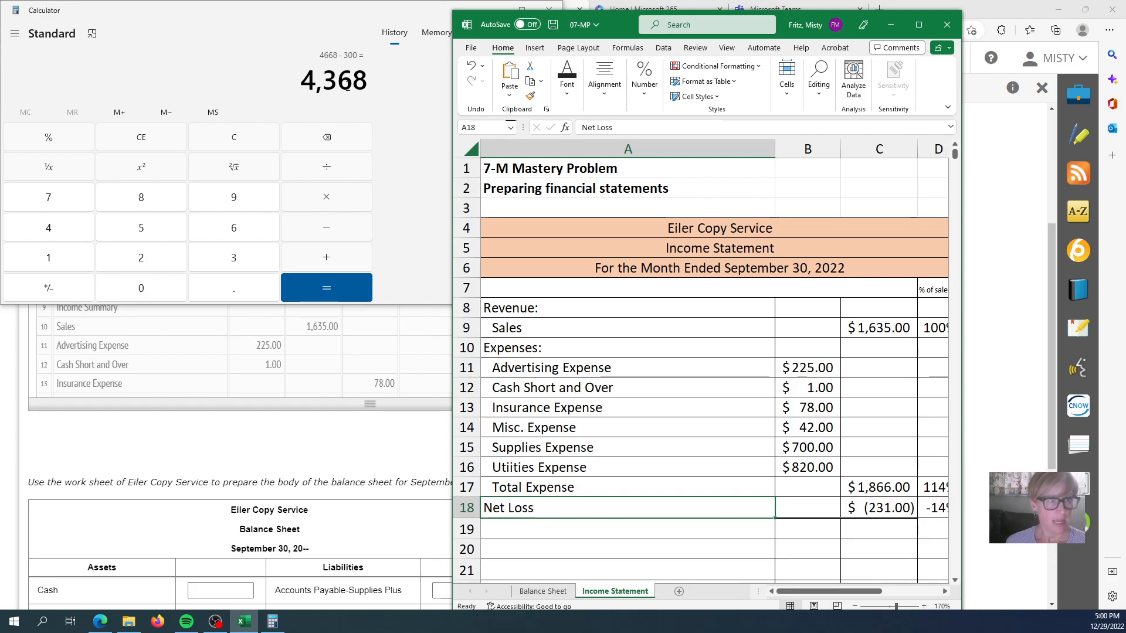
{"action": "left_click", "coordinate": [178, 67]}
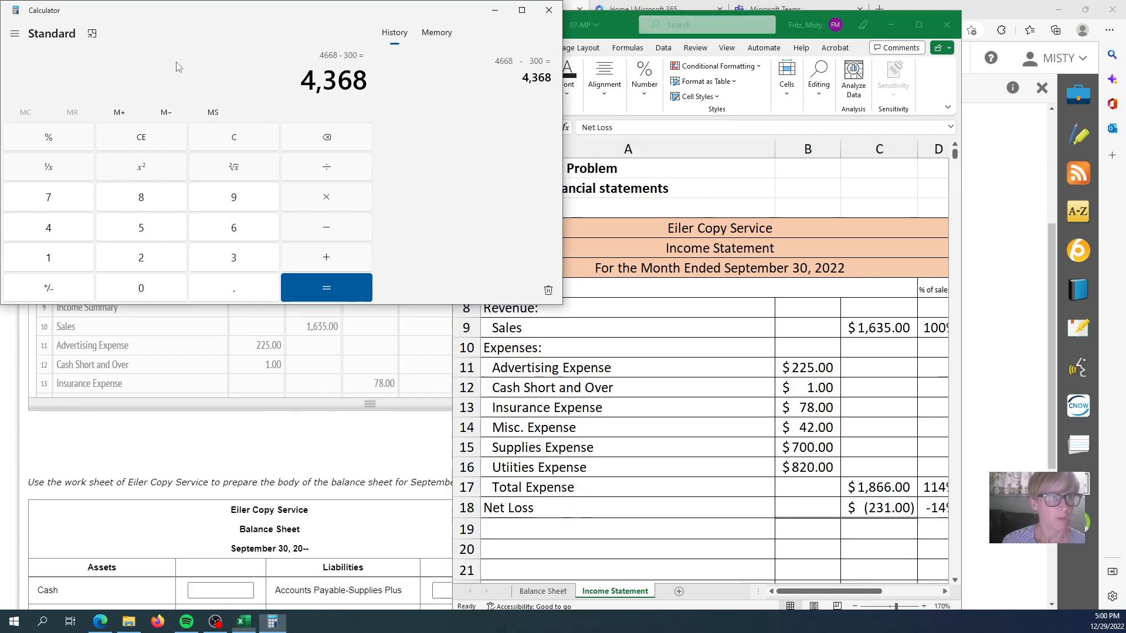
{"action": "left_click", "coordinate": [331, 237]}
{"action": "left_click", "coordinate": [155, 255]}
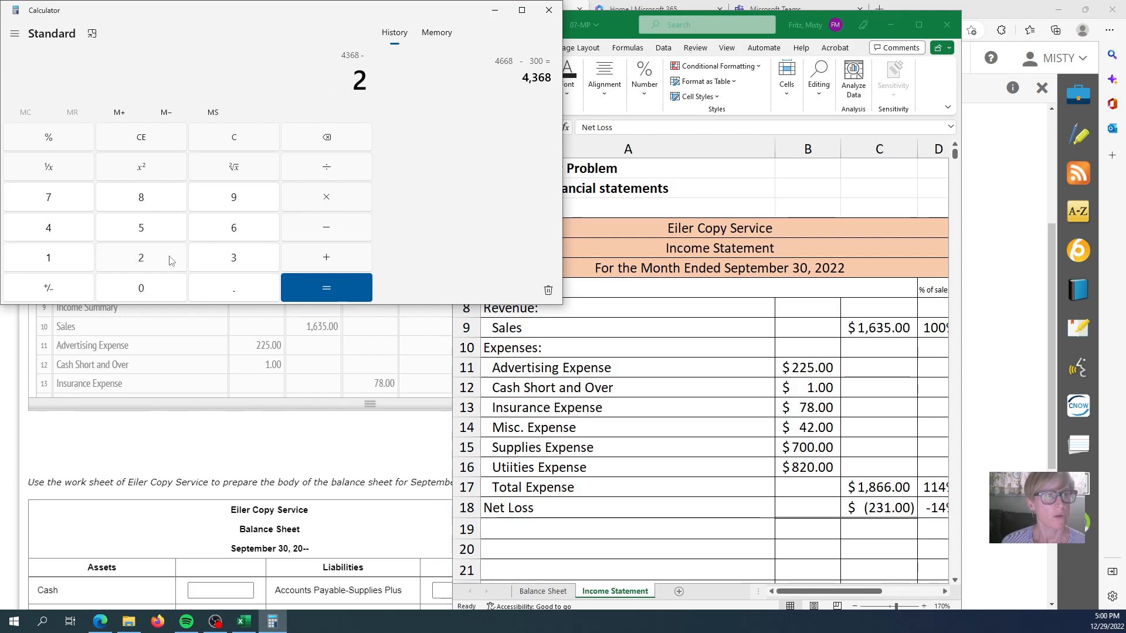
{"action": "left_click", "coordinate": [227, 254]}
{"action": "left_click", "coordinate": [57, 265]}
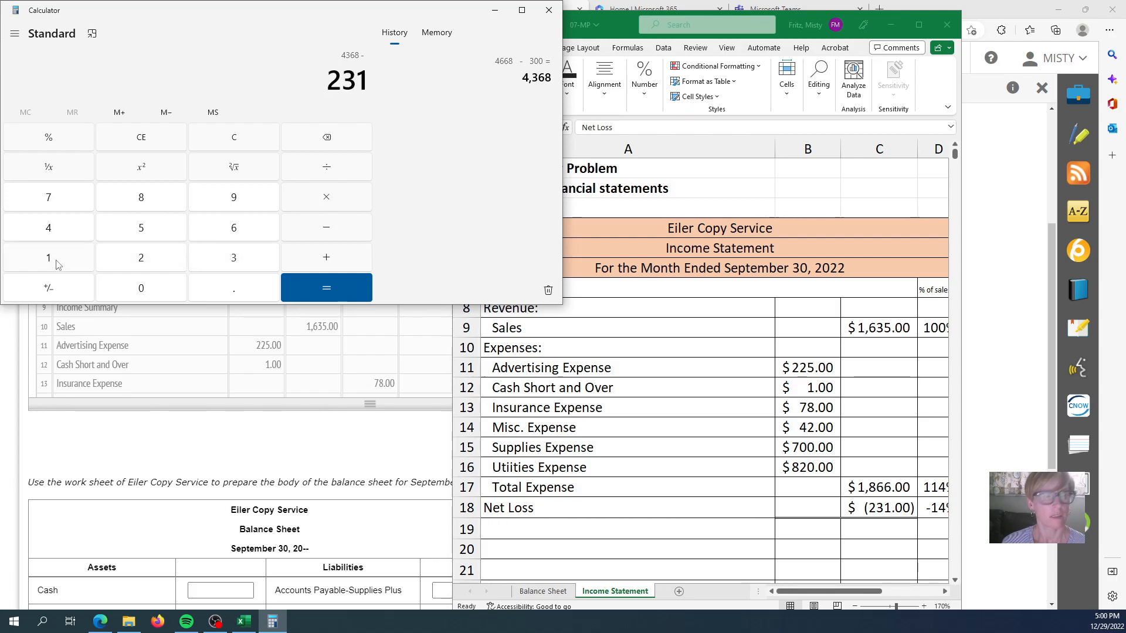
{"action": "key", "text": "Return"}
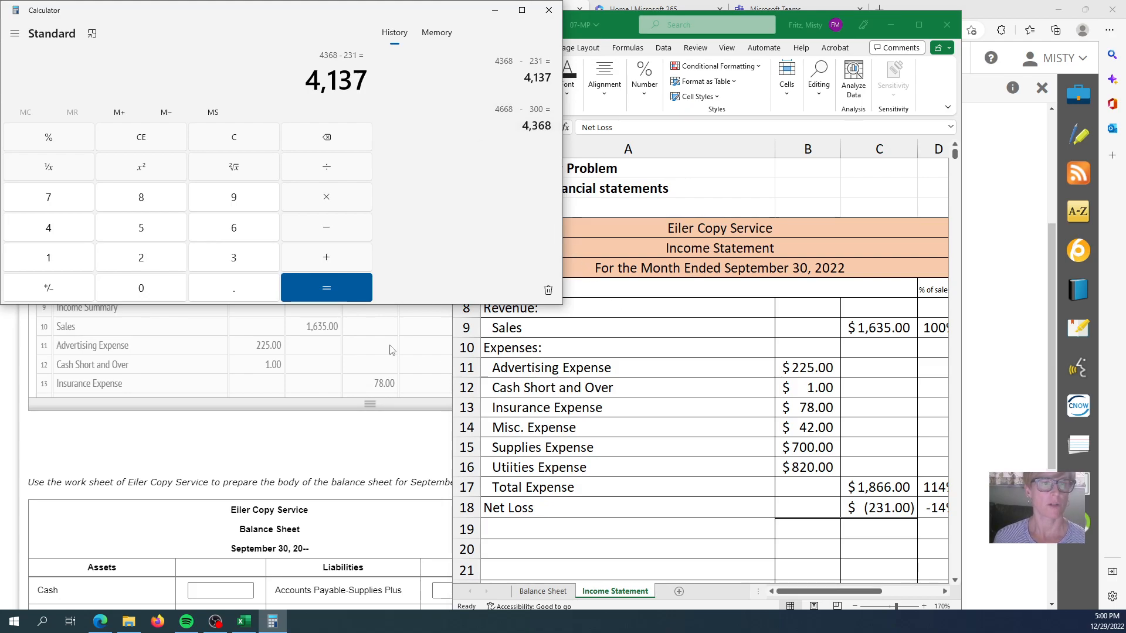
Return to the Balance Sheet worksheet and enter 4137 in D10 as the owner's capital amount
{"action": "left_click", "coordinate": [553, 594]}
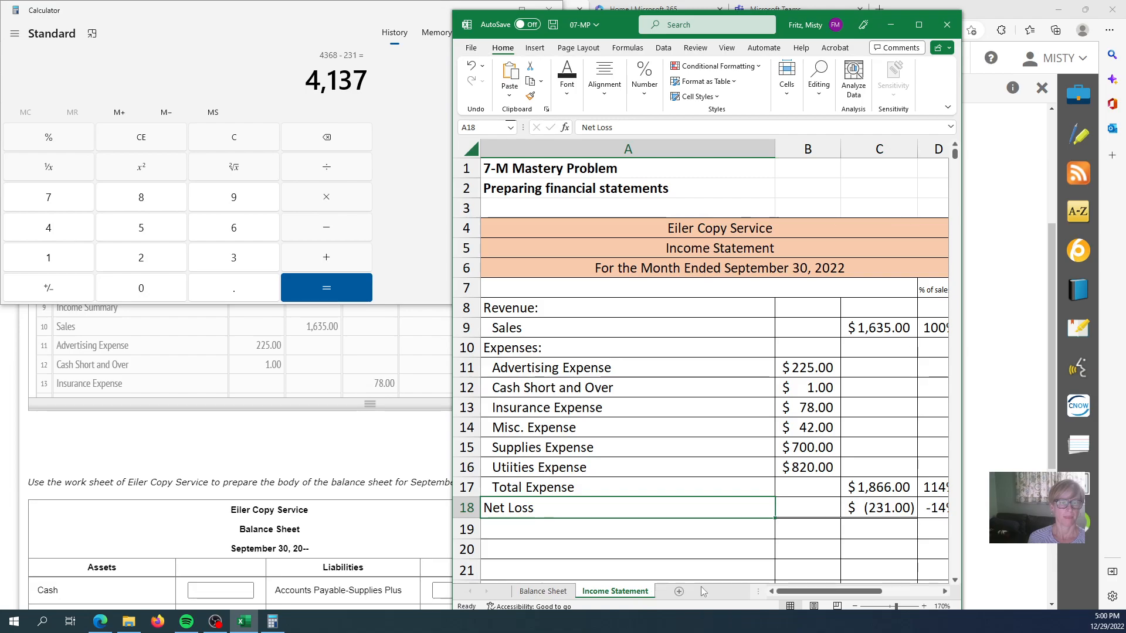
{"action": "left_click", "coordinate": [543, 593]}
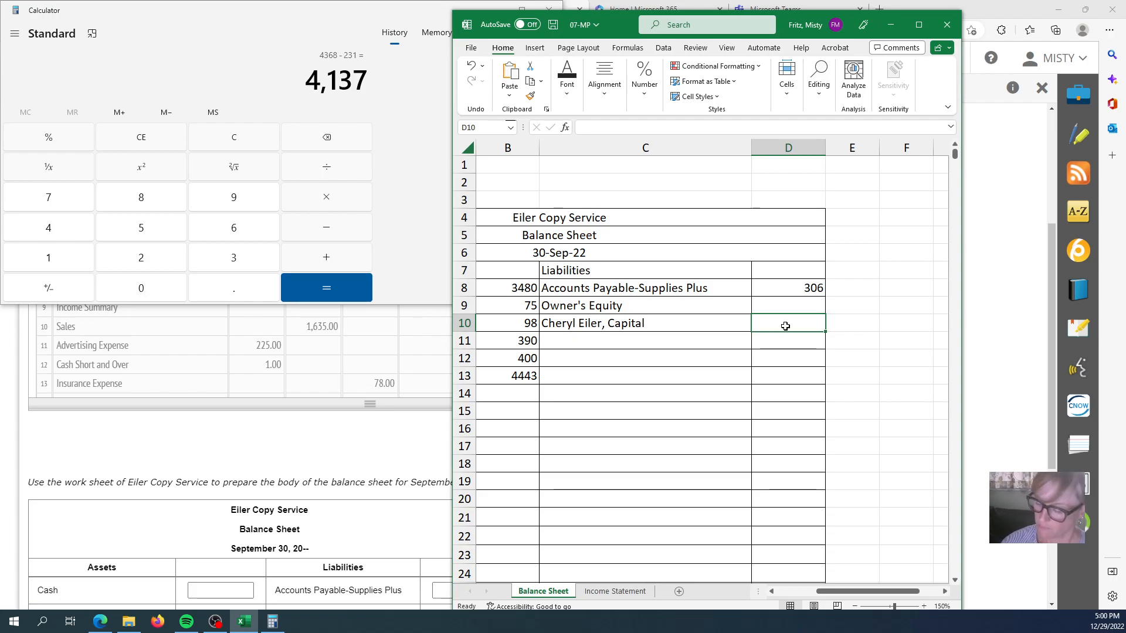
{"action": "type", "text": "4137"}
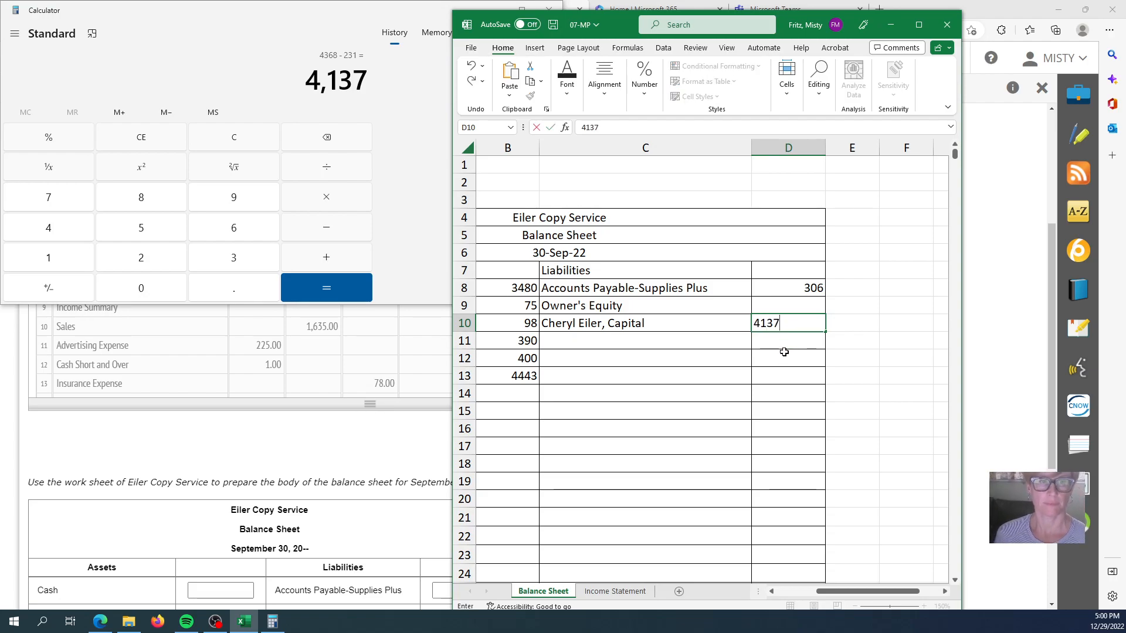
{"action": "left_click", "coordinate": [784, 352]}
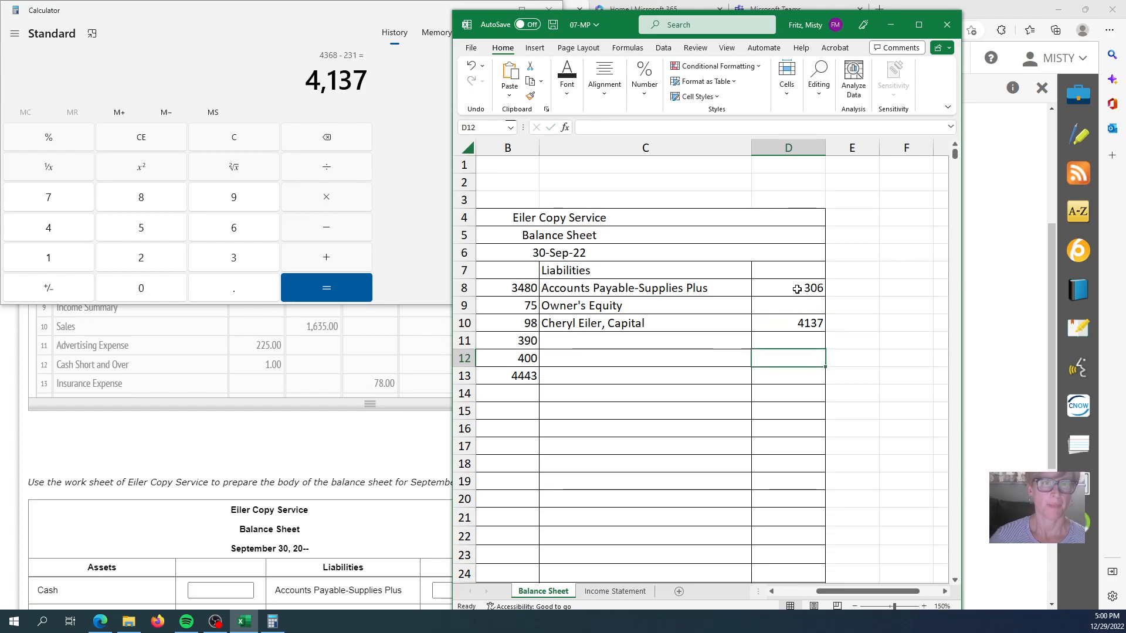
Select D8:D10 to check the sum of the liabilities and owner's equity amounts against Total Assets
{"action": "left_click", "coordinate": [796, 378]}
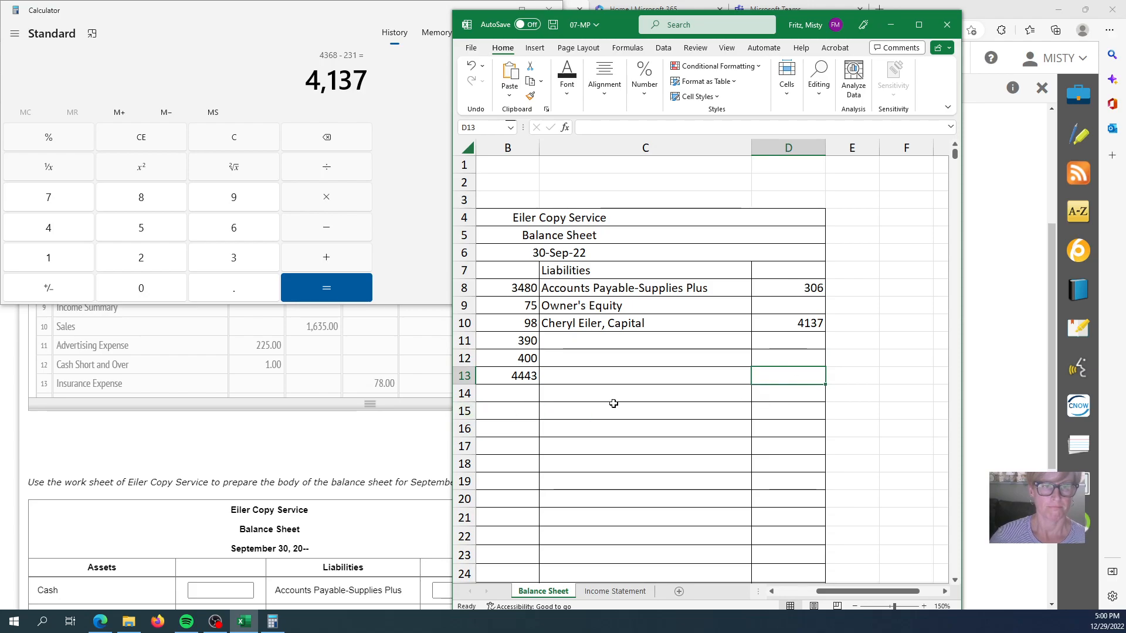
{"action": "left_click", "coordinate": [811, 293]}
{"action": "left_click_drag", "start_coordinate": [811, 293], "coordinate": [809, 323]}
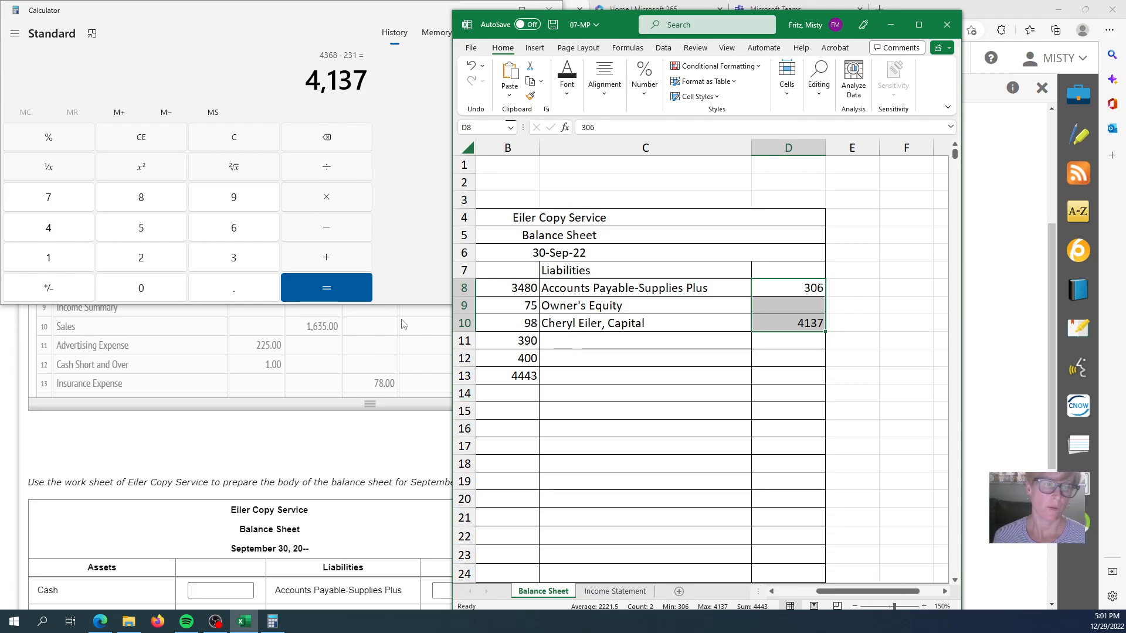
Enter the title Total Liabilities and Owner's Equity in C13 and select the Total Assets amount in B13
{"action": "left_click", "coordinate": [573, 385]}
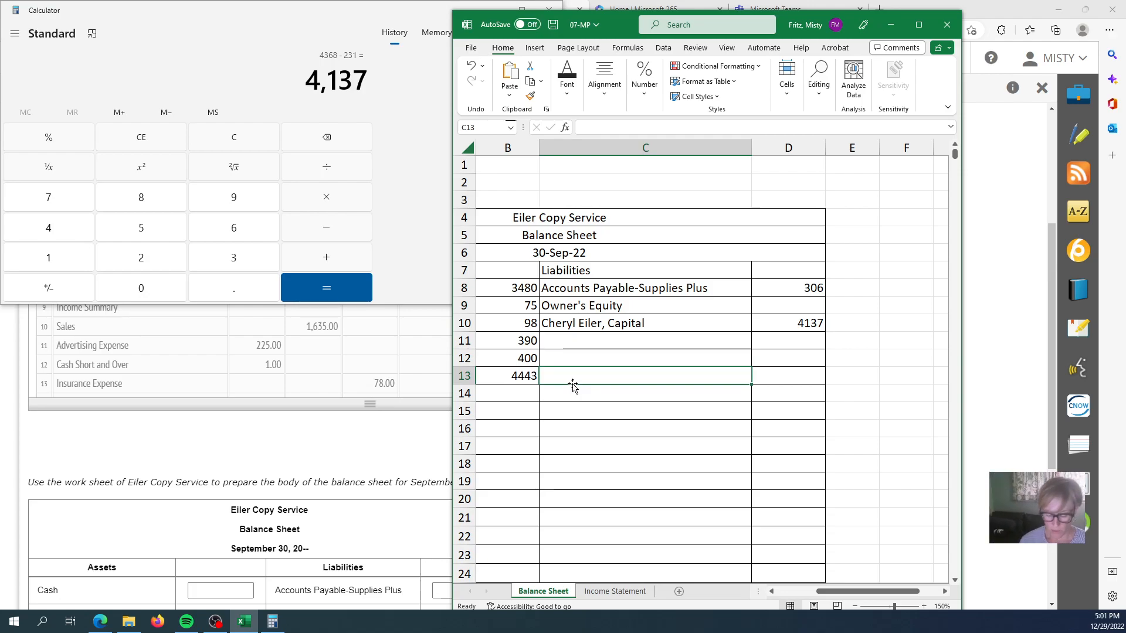
{"action": "type", "text": "Total"}
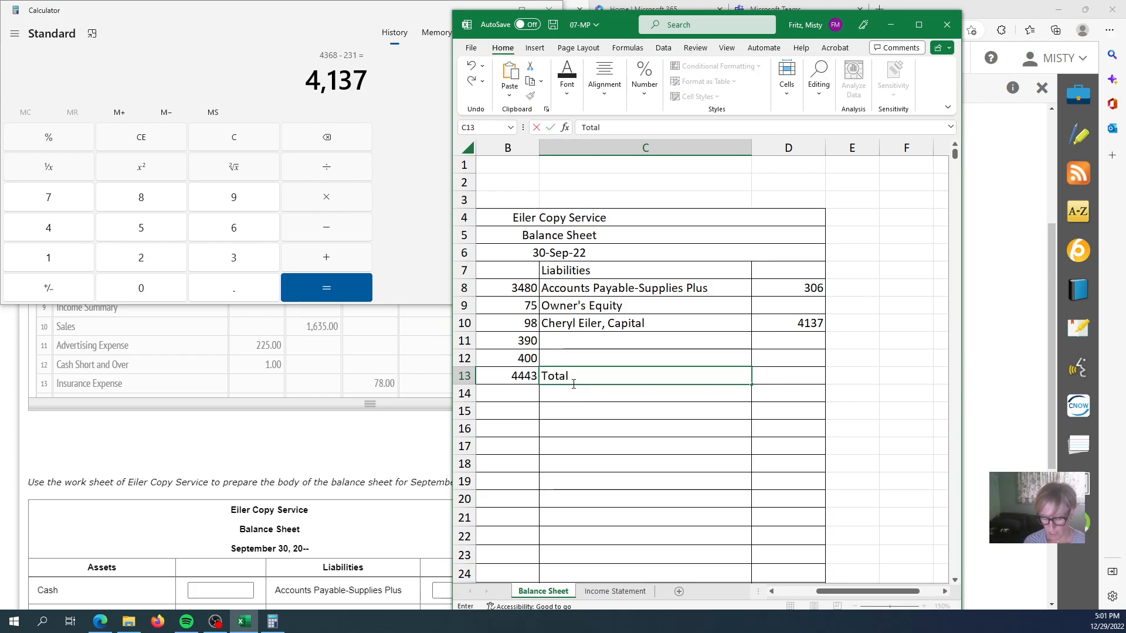
{"action": "type", "text": " Liabilities"}
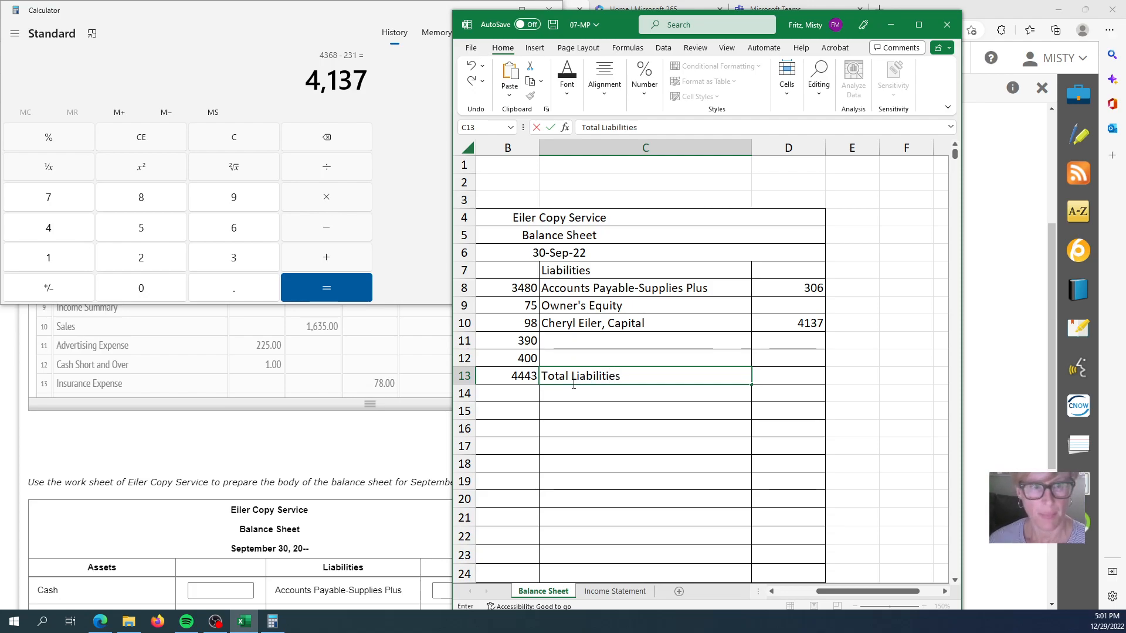
{"action": "type", "text": " and O"}
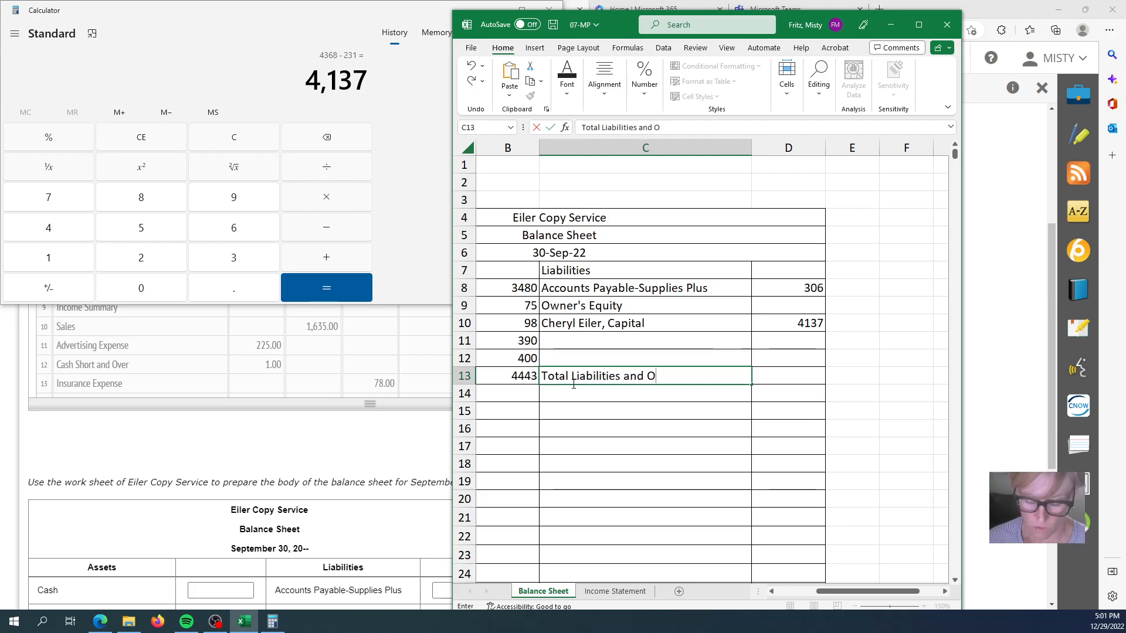
{"action": "type", "text": "wn"}
{"action": "key", "text": "BackSpace"}
{"action": "type", "text": "wner"}
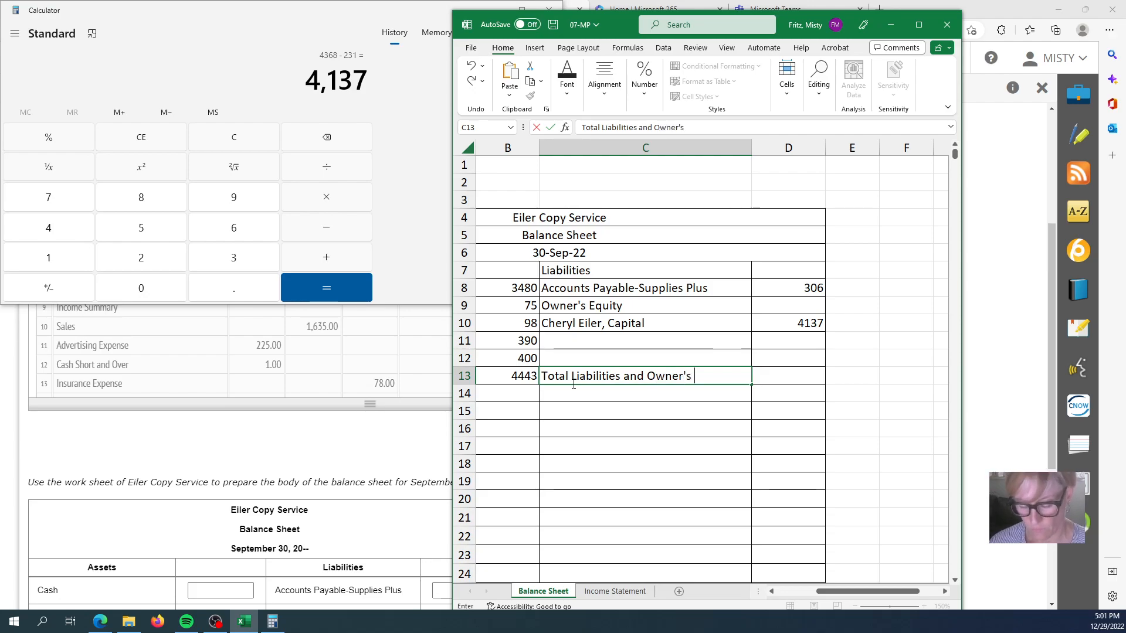
{"action": "type", "text": "'s "}
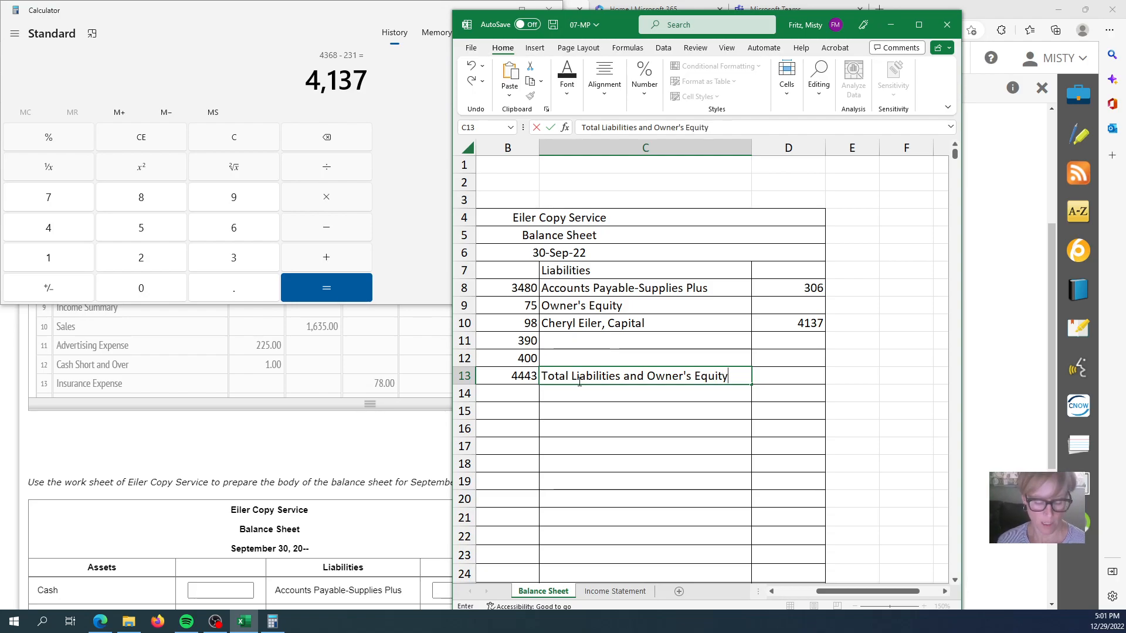
{"action": "type", "text": "Equity"}
{"action": "key", "text": "Return"}
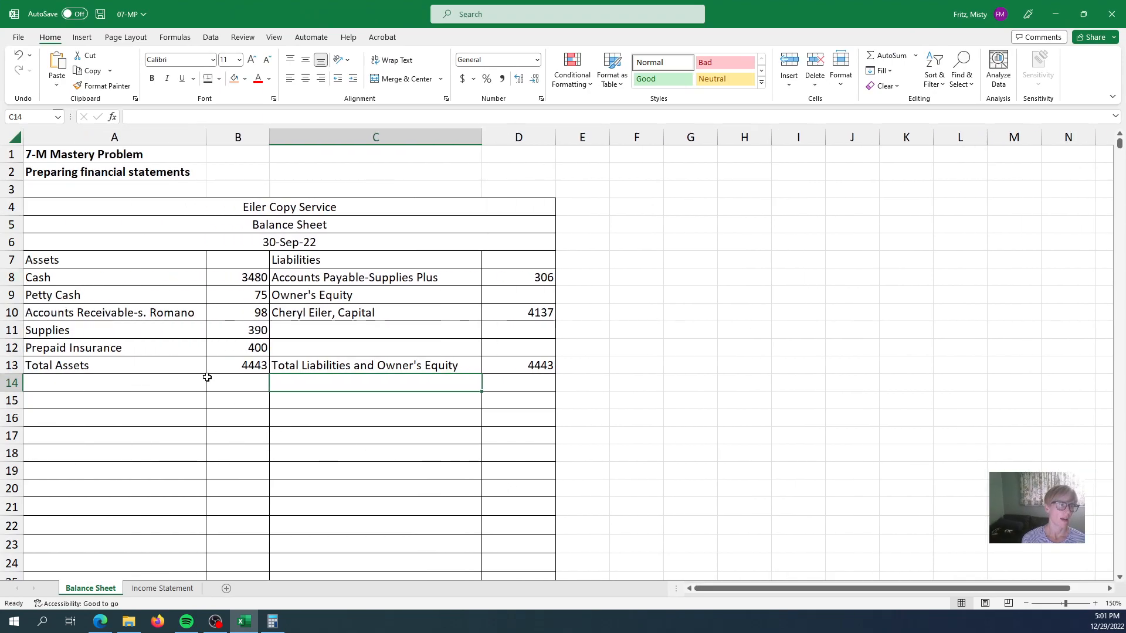
{"action": "left_click", "coordinate": [252, 360]}
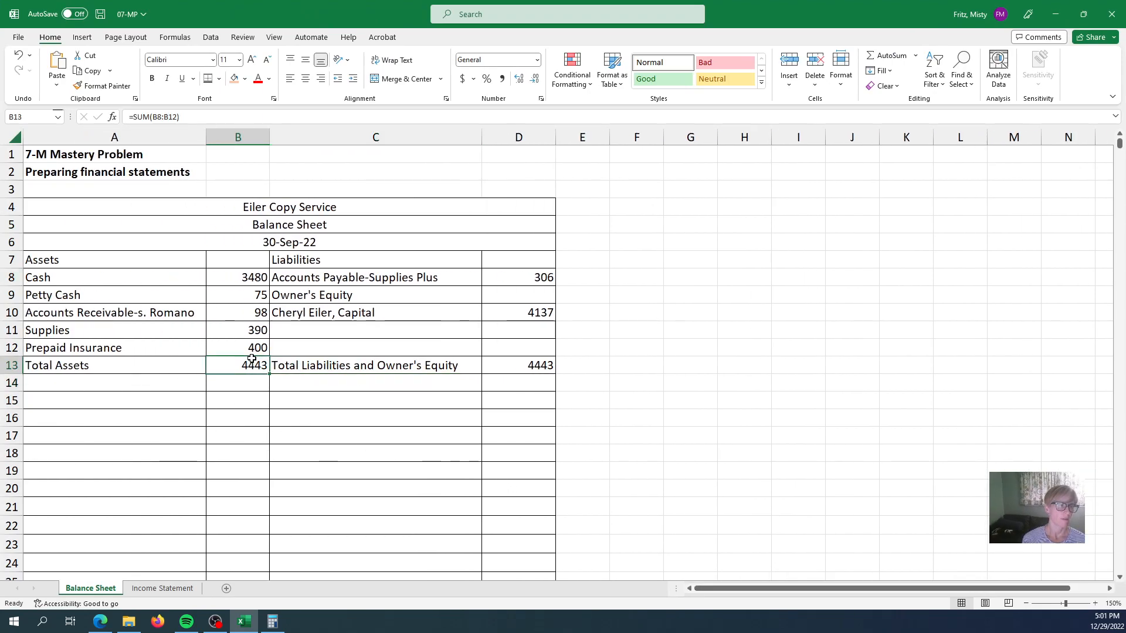
Fill the three merged balance sheet heading rows, A4:D6, with light orange
{"action": "left_click", "coordinate": [537, 364]}
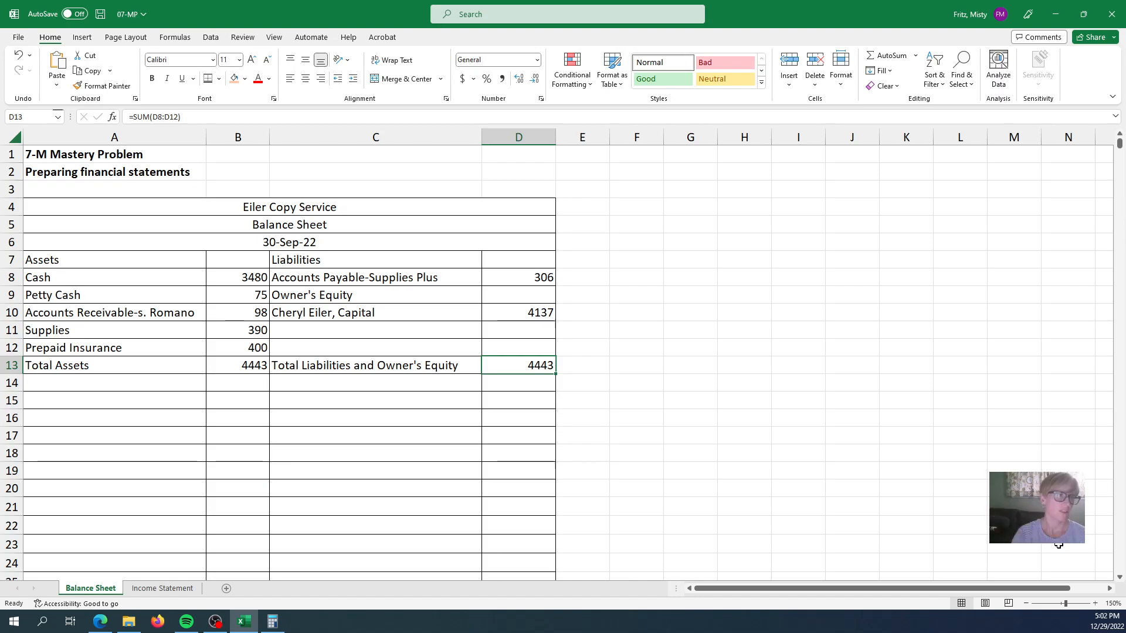
{"action": "left_click", "coordinate": [157, 207]}
{"action": "left_click_drag", "start_coordinate": [272, 214], "coordinate": [373, 248]}
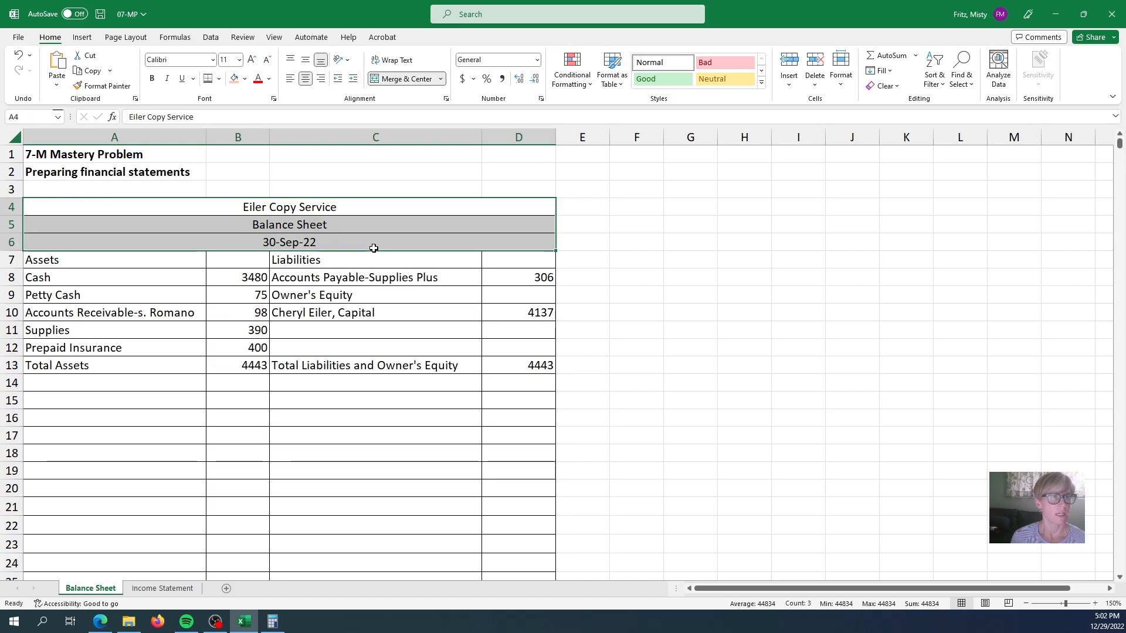
{"action": "left_click", "coordinate": [235, 80]}
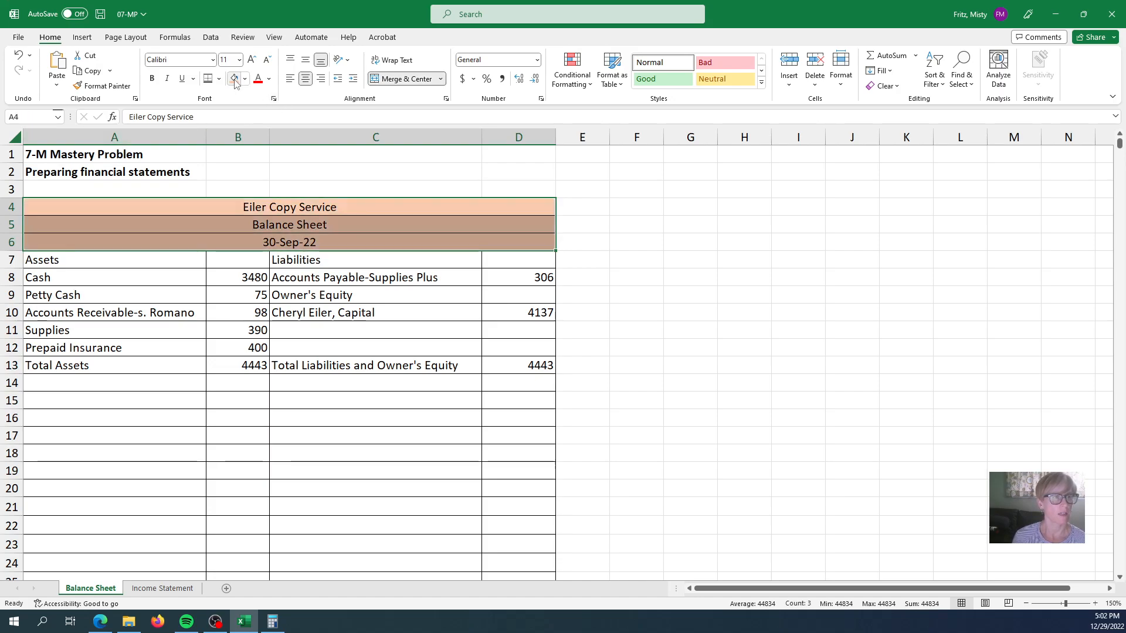
{"action": "left_click", "coordinate": [249, 298]}
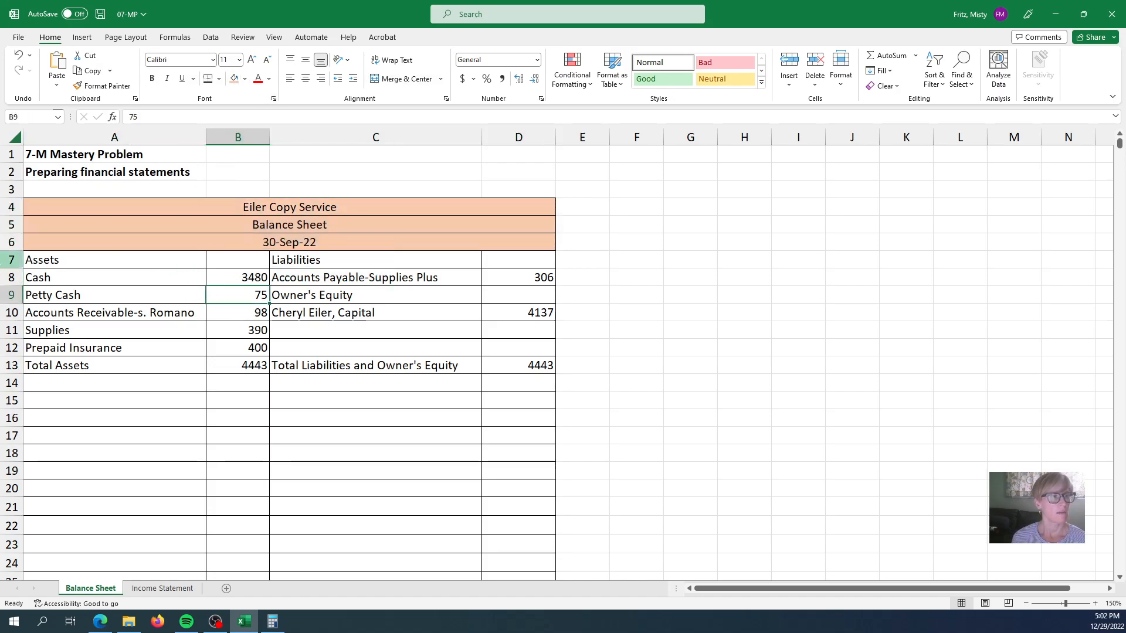
Center the Assets, Liabilities and Owner's Equity section headings in A7, C7 and C9
{"action": "left_click", "coordinate": [81, 261]}
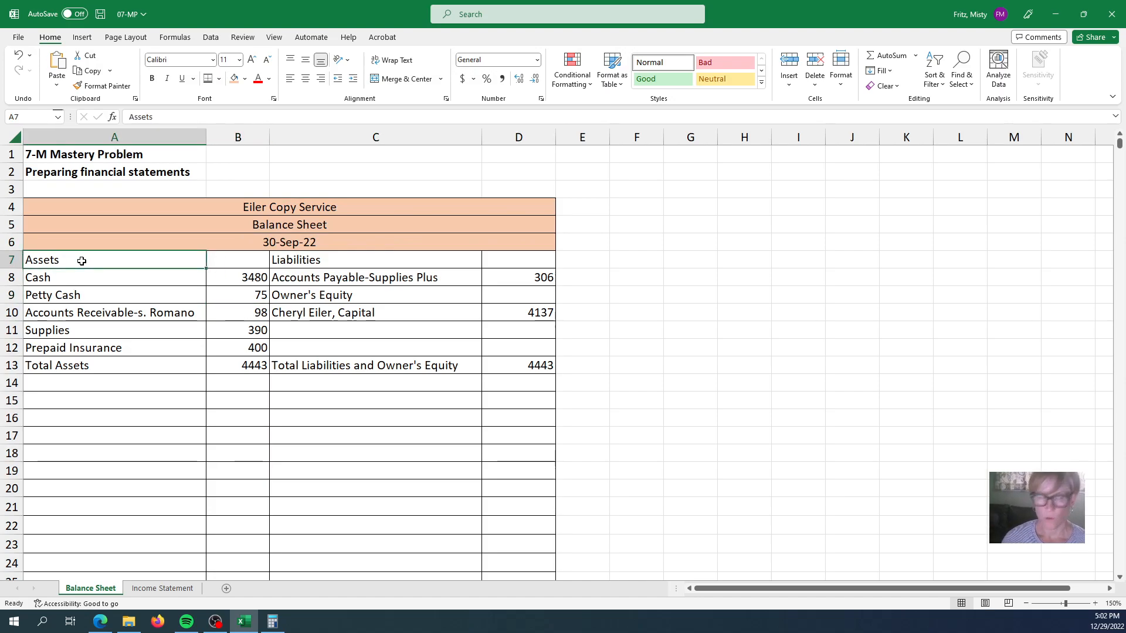
{"action": "left_click", "coordinate": [305, 261], "text": "ctrl"}
{"action": "left_click", "coordinate": [304, 296], "text": "ctrl"}
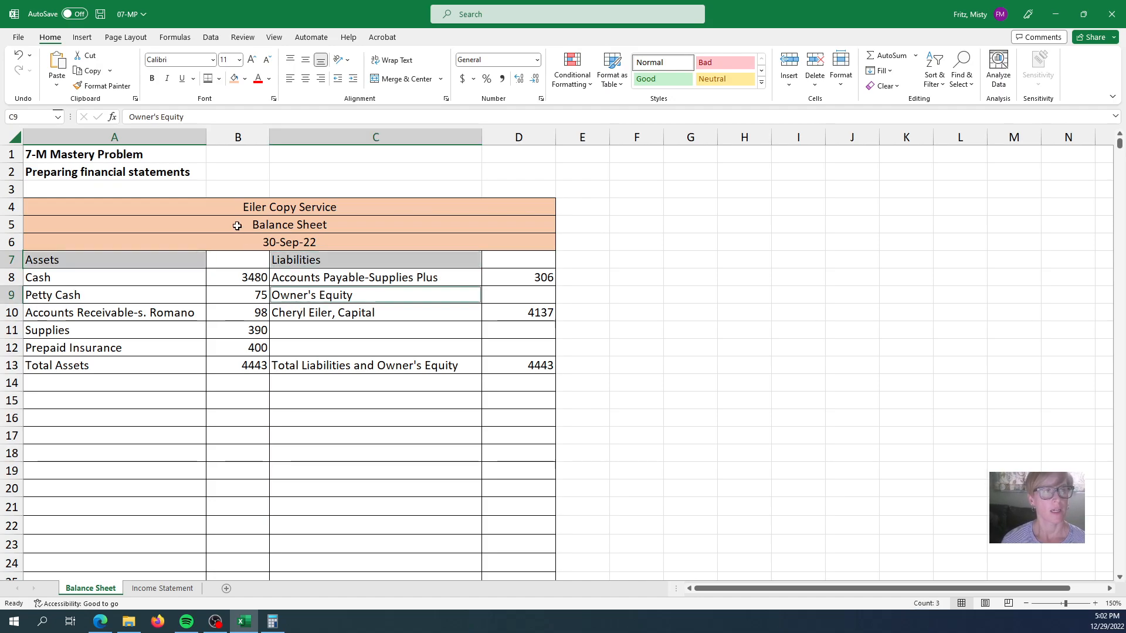
{"action": "left_click", "coordinate": [306, 82]}
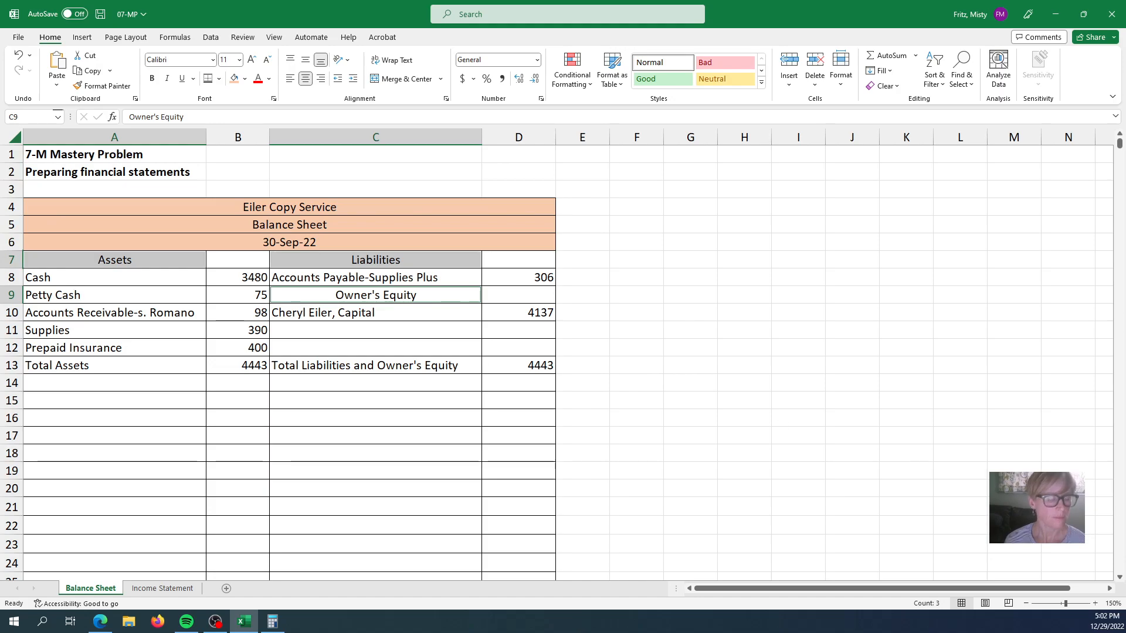
Apply a Top and Double Bottom Border to the two total amounts in B13 and D13
{"action": "left_click", "coordinate": [228, 368]}
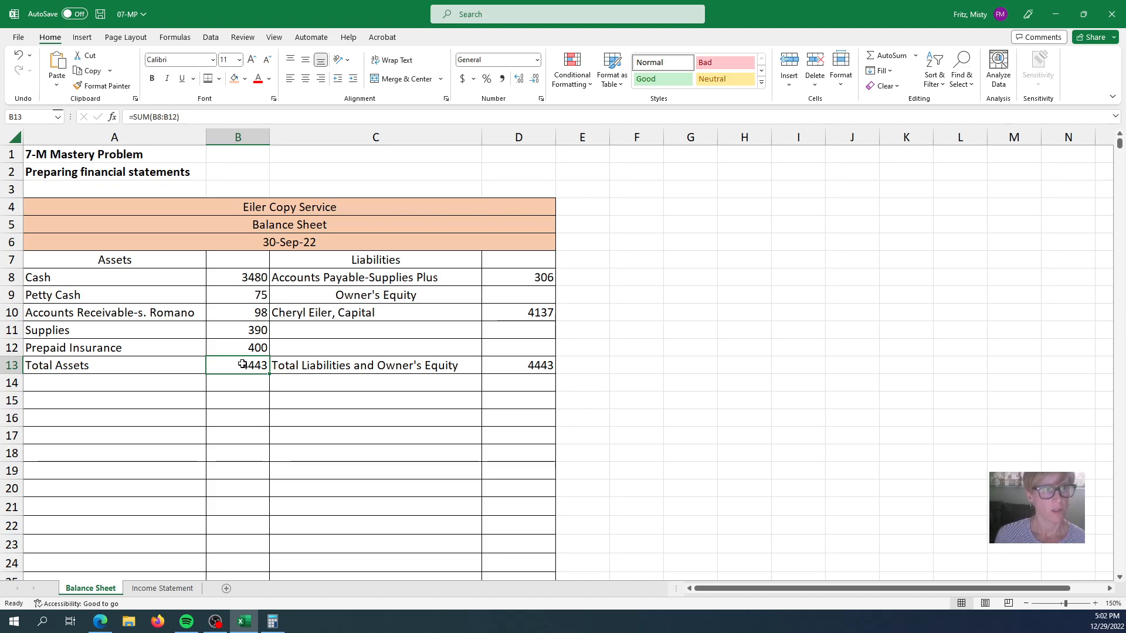
{"action": "left_click", "coordinate": [529, 366], "text": "ctrl"}
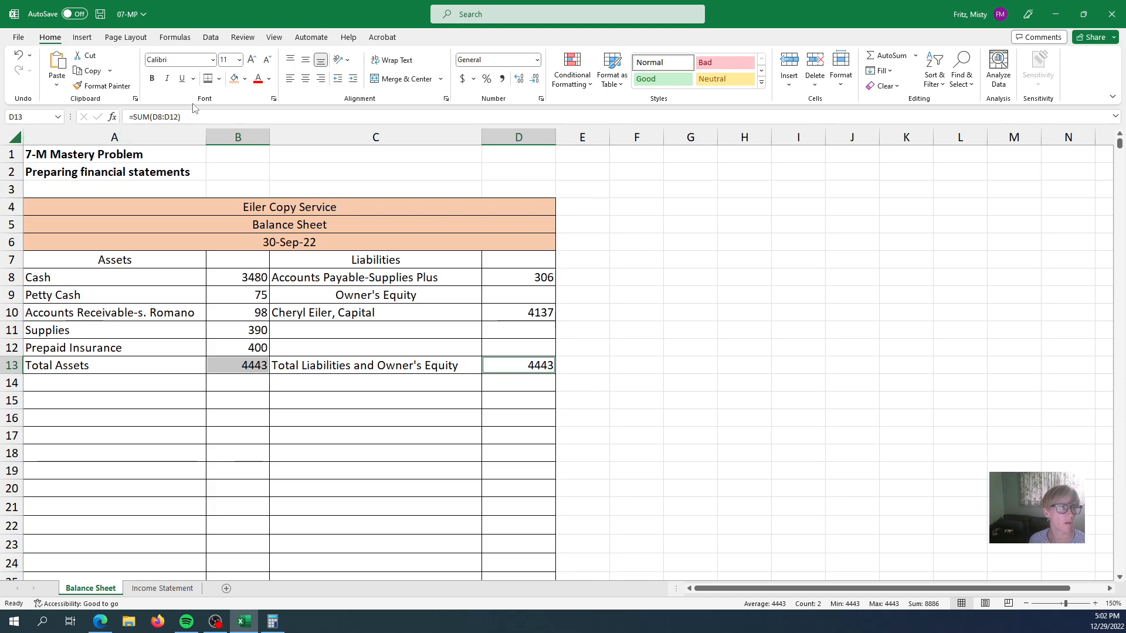
{"action": "left_click", "coordinate": [219, 79]}
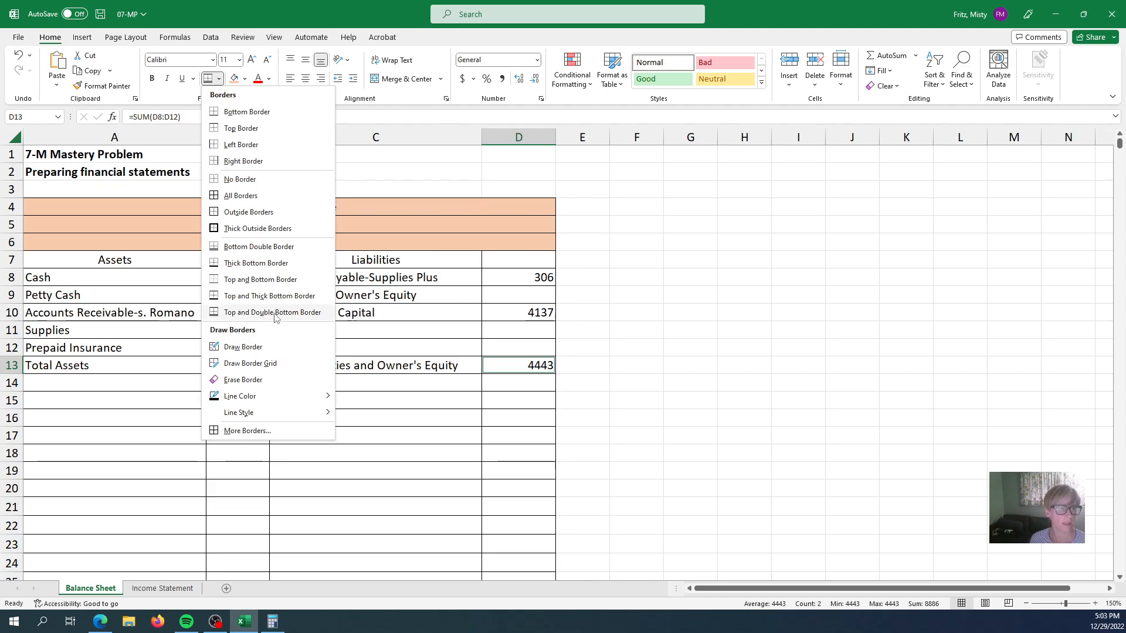
{"action": "left_click", "coordinate": [247, 312]}
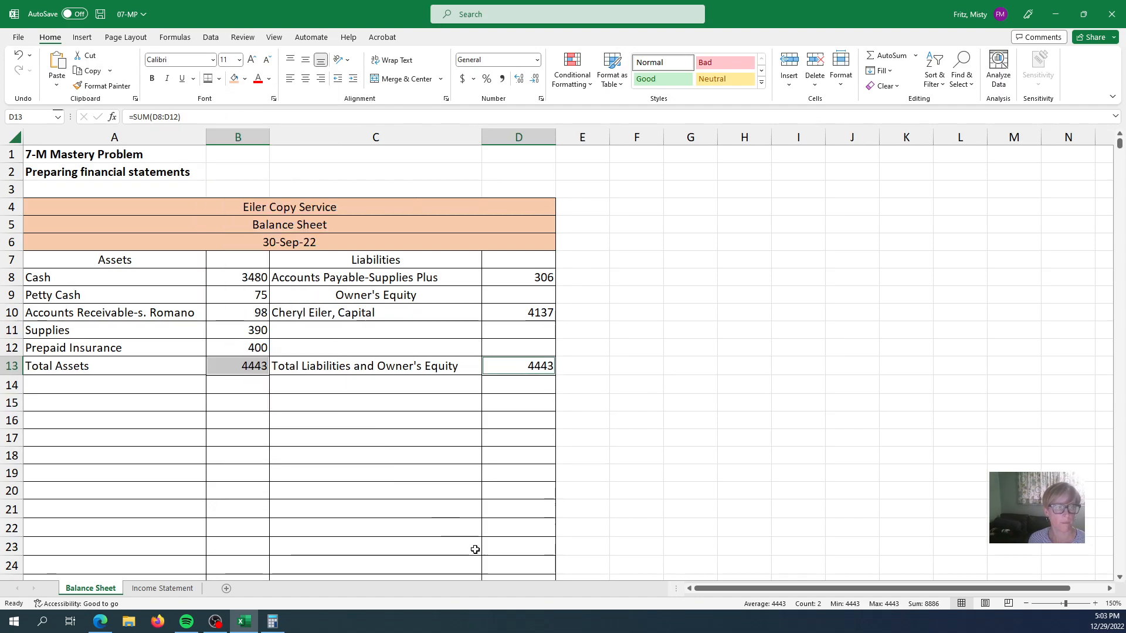
{"action": "left_click", "coordinate": [436, 474]}
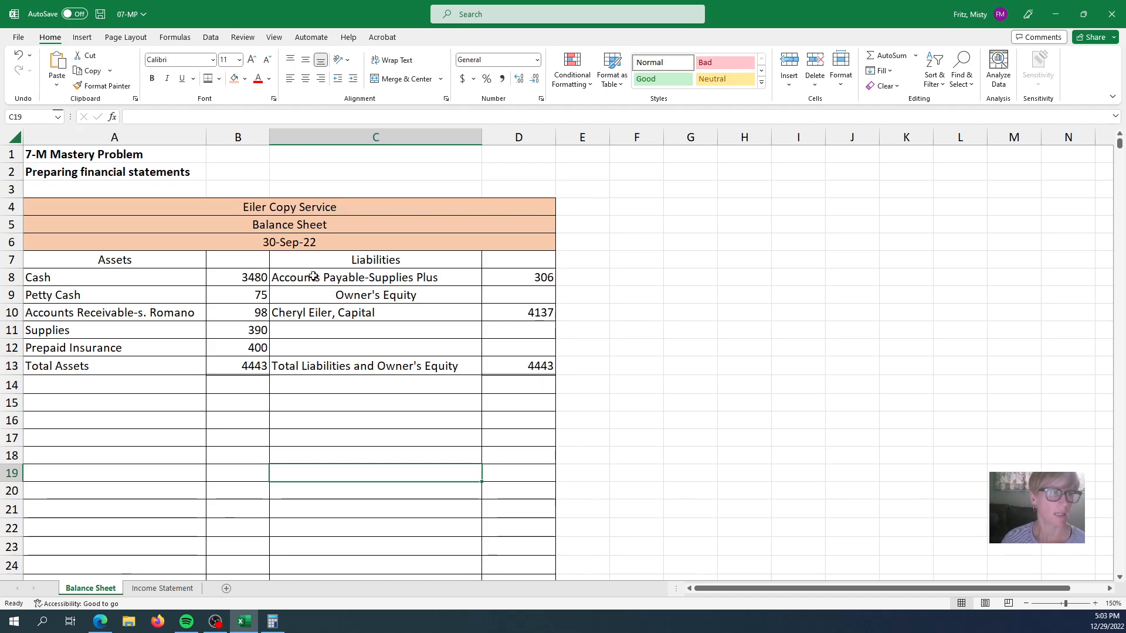
Format the amounts in B8:B13 and D8:D13 as Accounting and autofit column B to its contents
{"action": "left_click_drag", "start_coordinate": [241, 275], "coordinate": [248, 362]}
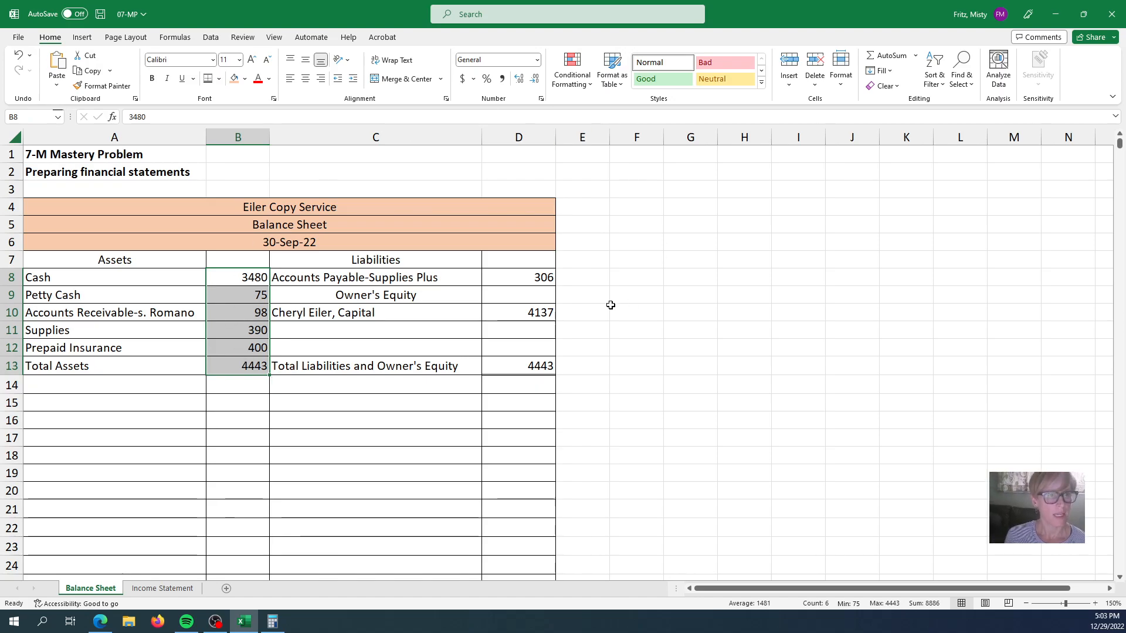
{"action": "left_click_drag", "start_coordinate": [522, 276], "coordinate": [522, 372]}
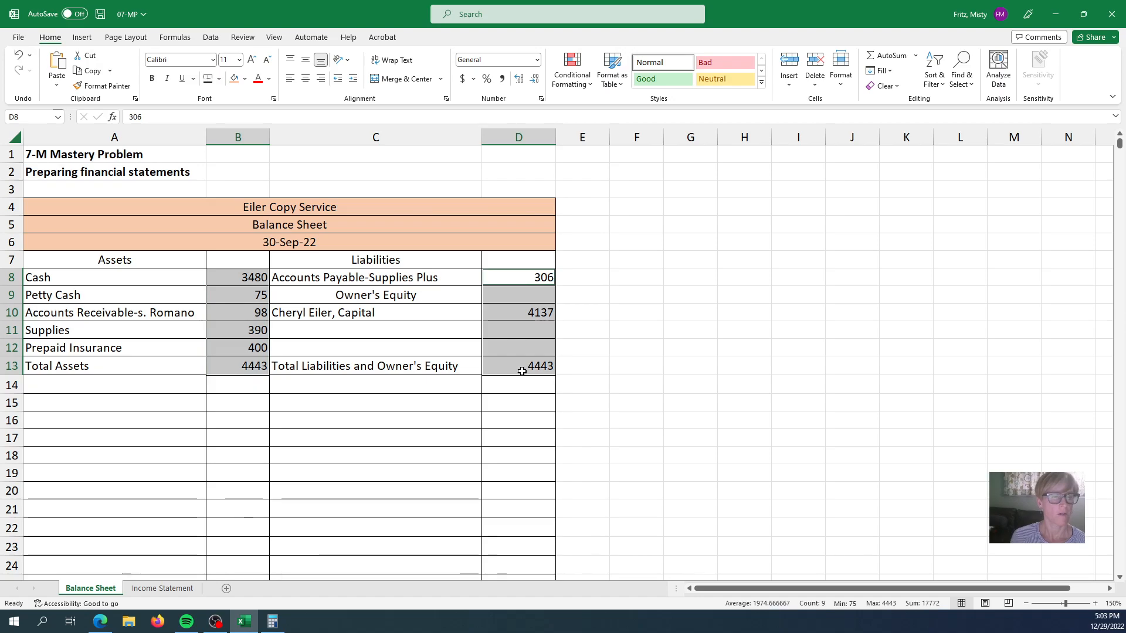
{"action": "left_click", "coordinate": [538, 60]}
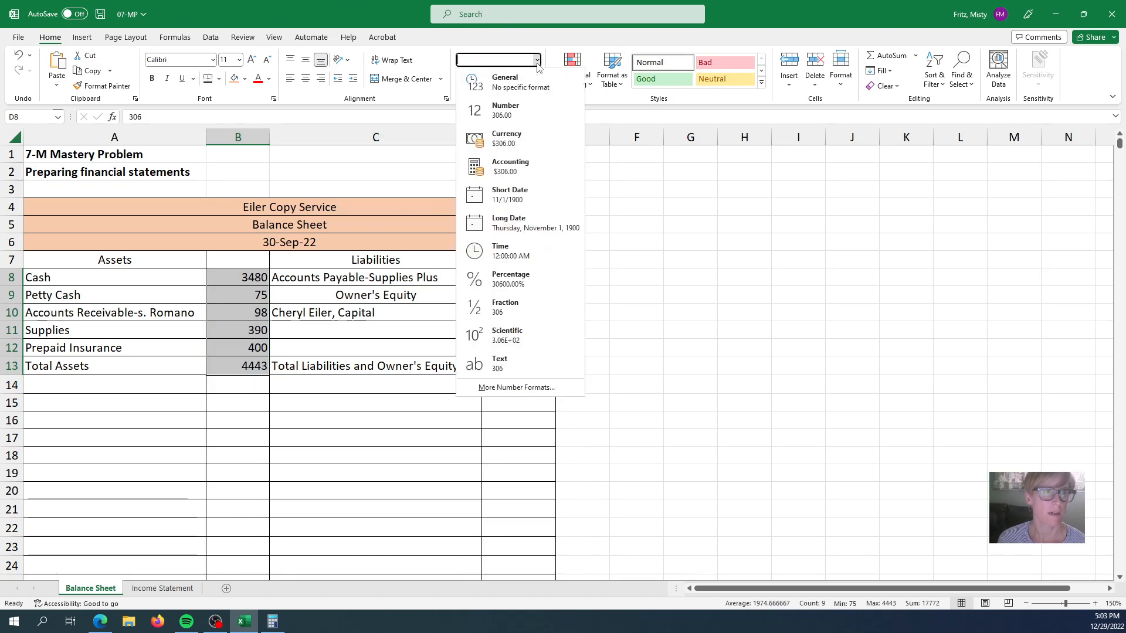
{"action": "left_click", "coordinate": [497, 169]}
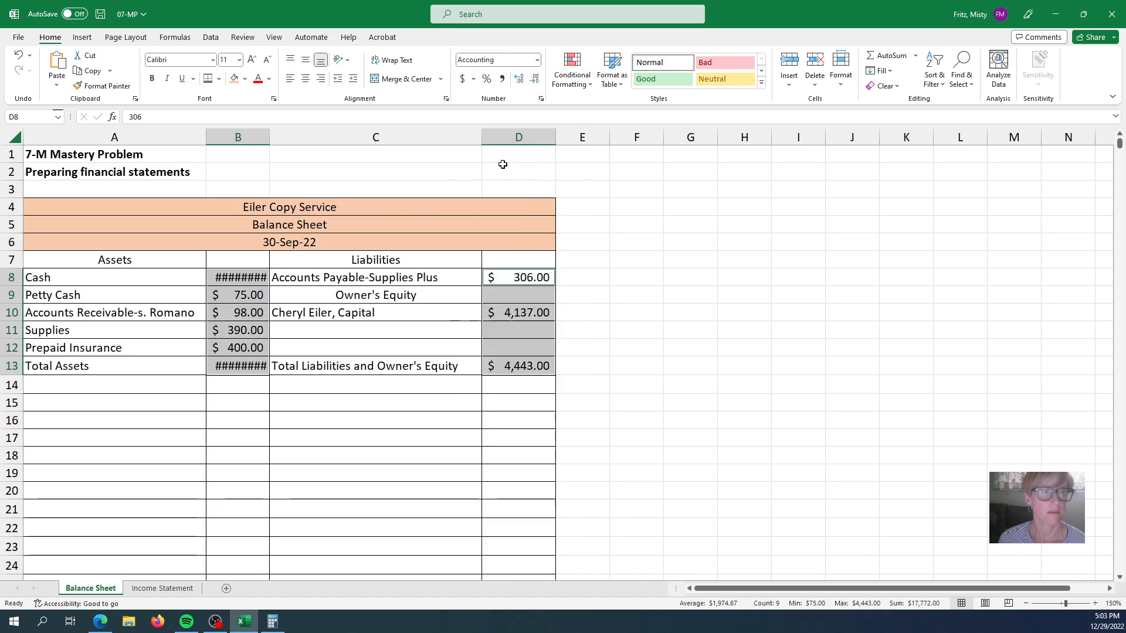
{"action": "double_click", "coordinate": [270, 137]}
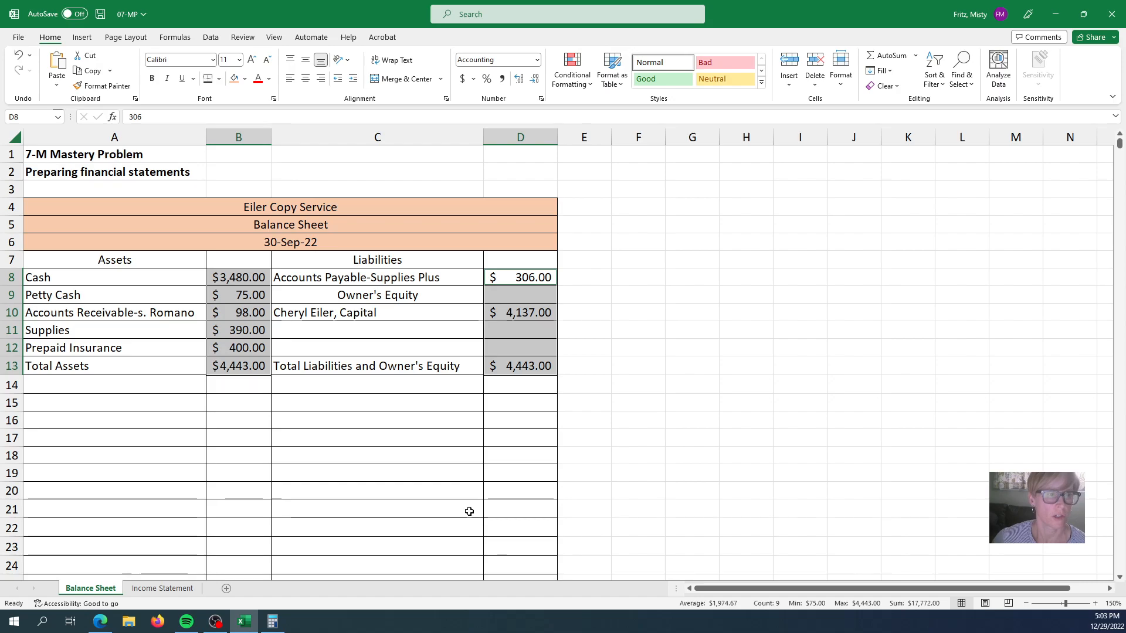
{"action": "left_click", "coordinate": [439, 496]}
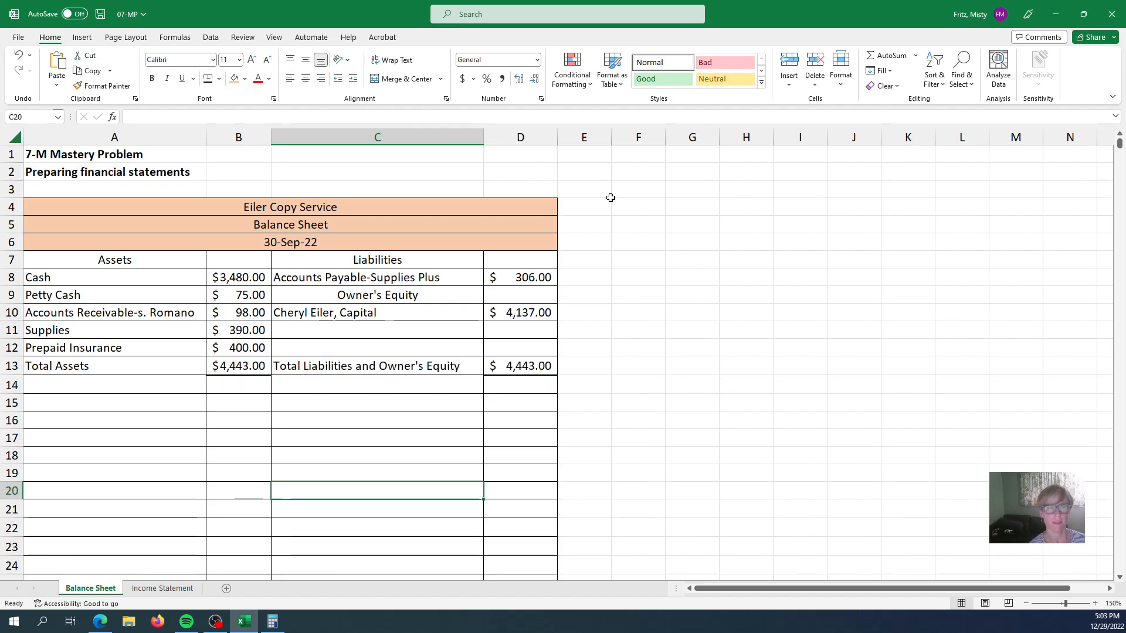
Close the 07-MP workbook without saving and close Calculator to return to the MindTap problem in the browser
{"action": "left_click", "coordinate": [1112, 16]}
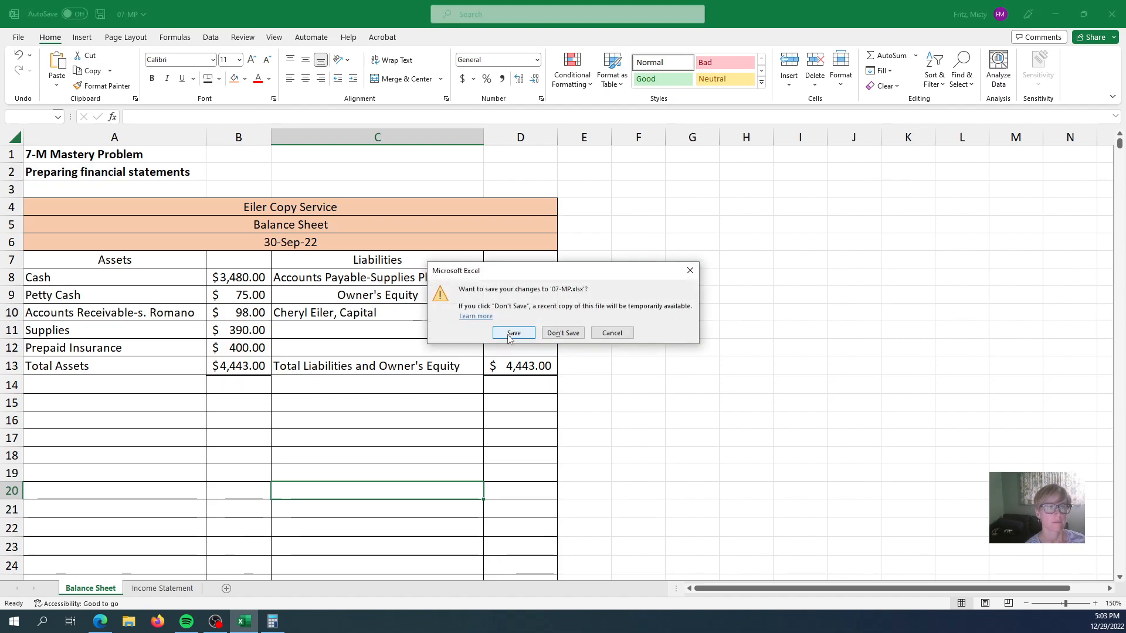
{"action": "left_click", "coordinate": [563, 332]}
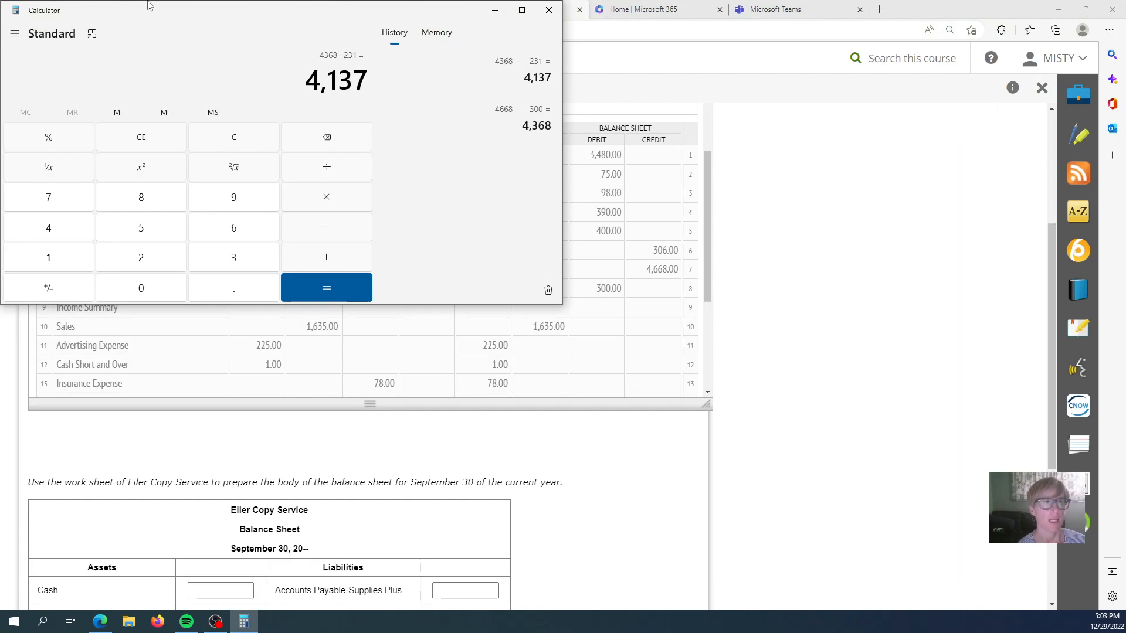
{"action": "left_click", "coordinate": [550, 12]}
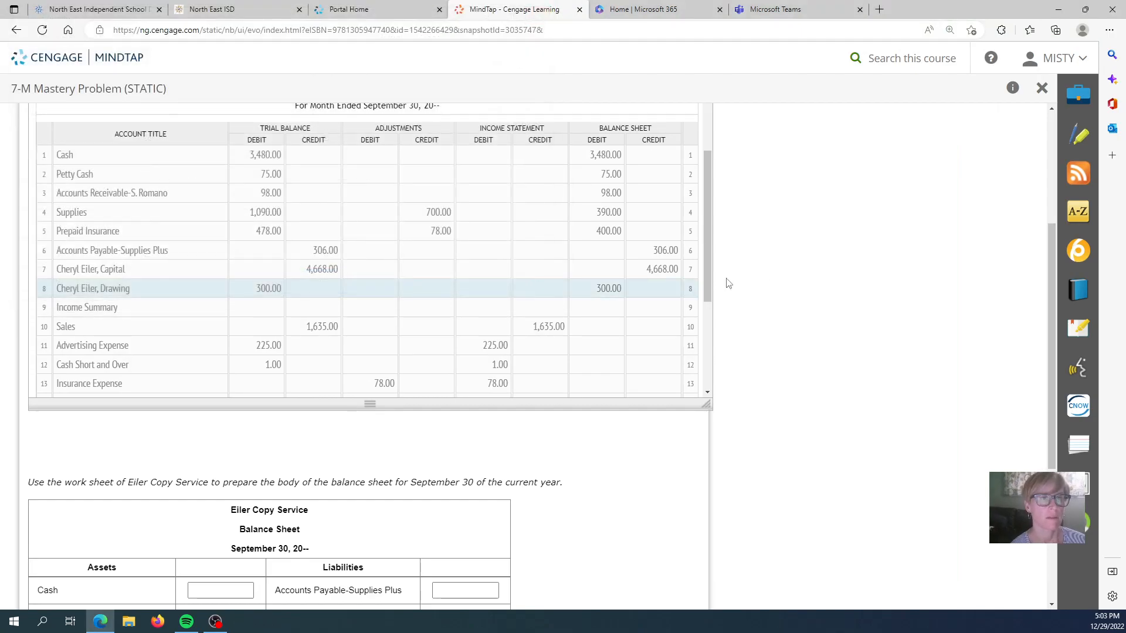